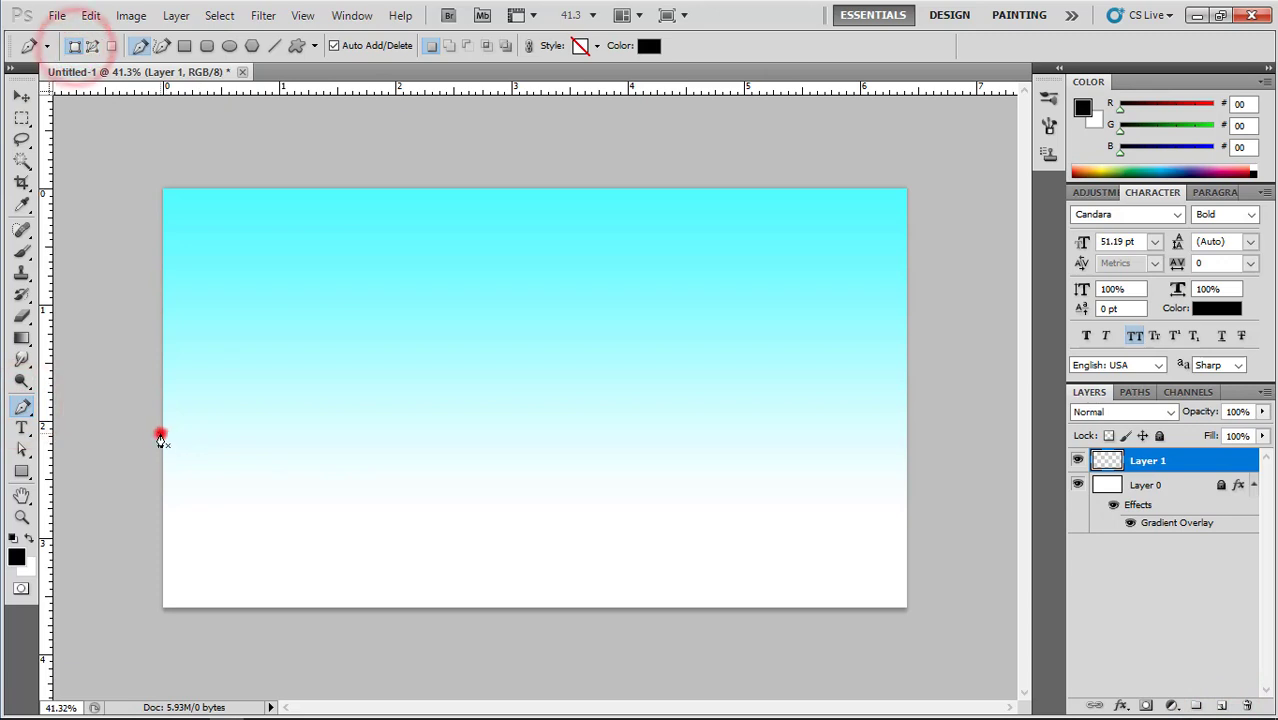
Draw a closed ground shape across the canvas's lower part with the Pen tool, its upper edge forming two rounded ledges descending rightward.
left_click(160, 437)
left_click_drag(432, 442, 404, 459)
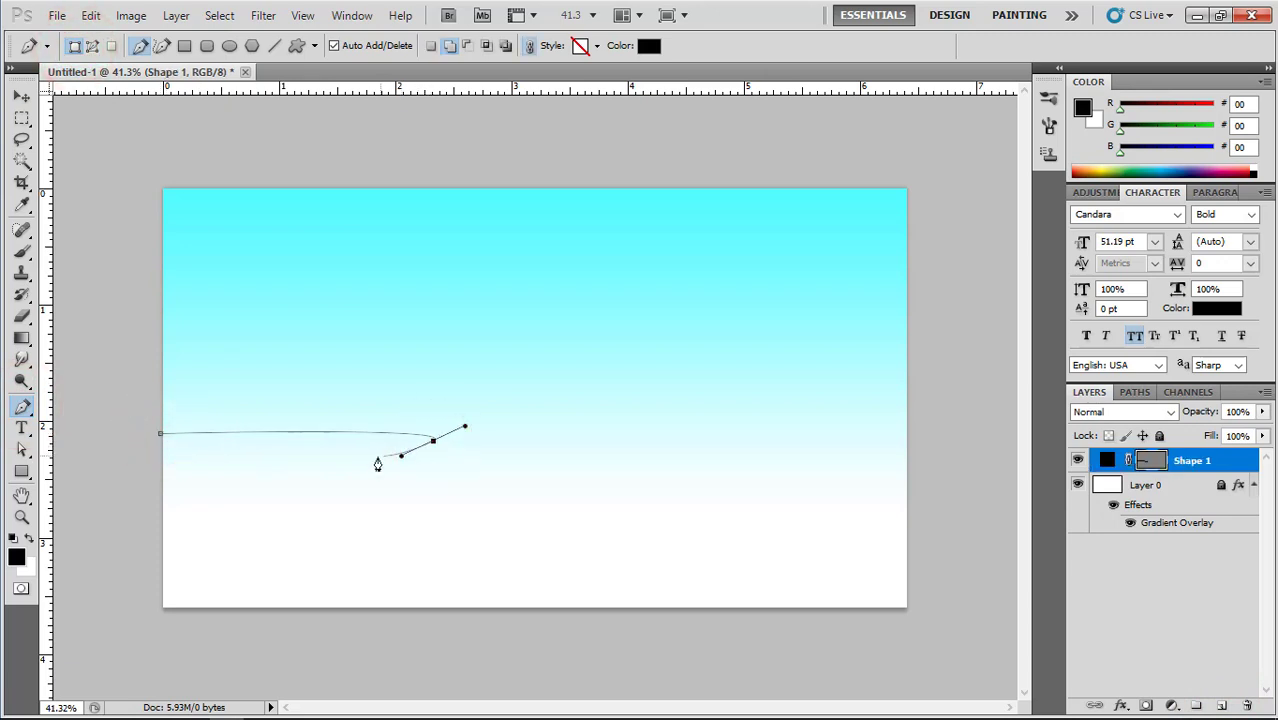
left_click_drag(665, 461, 678, 481)
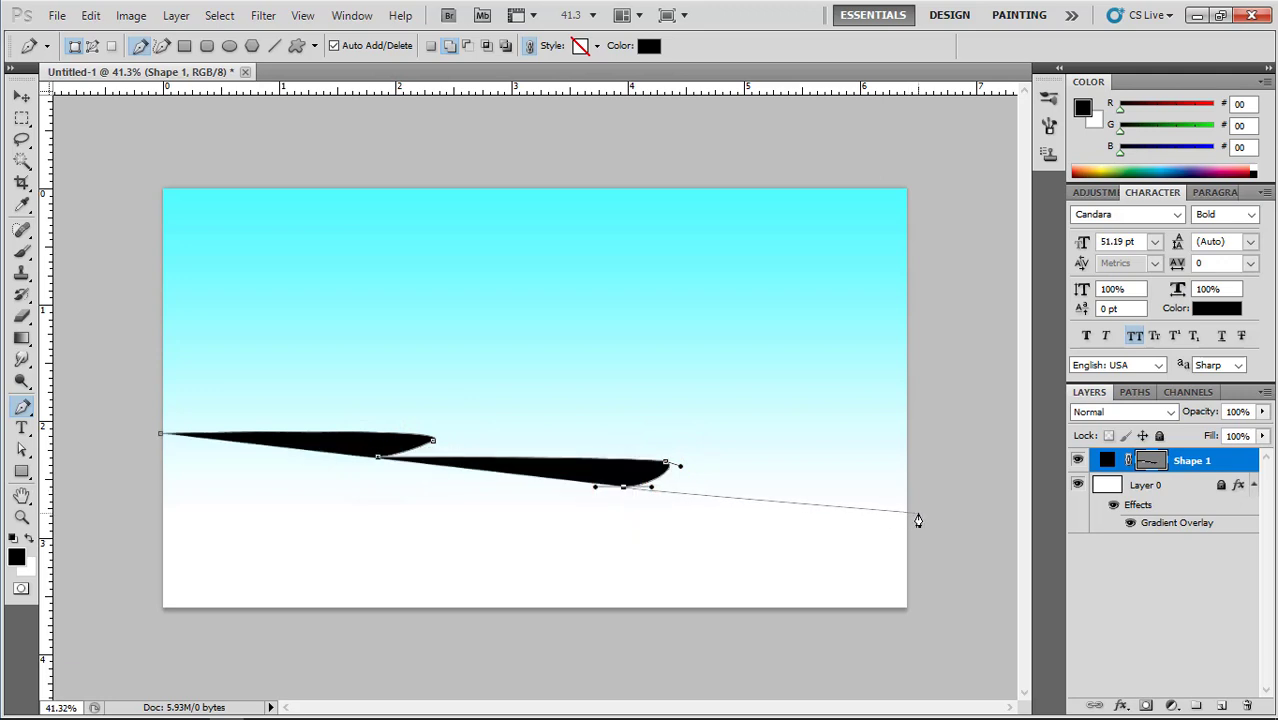
left_click_drag(918, 514, 320, 632)
left_click(143, 624)
left_click(160, 435)
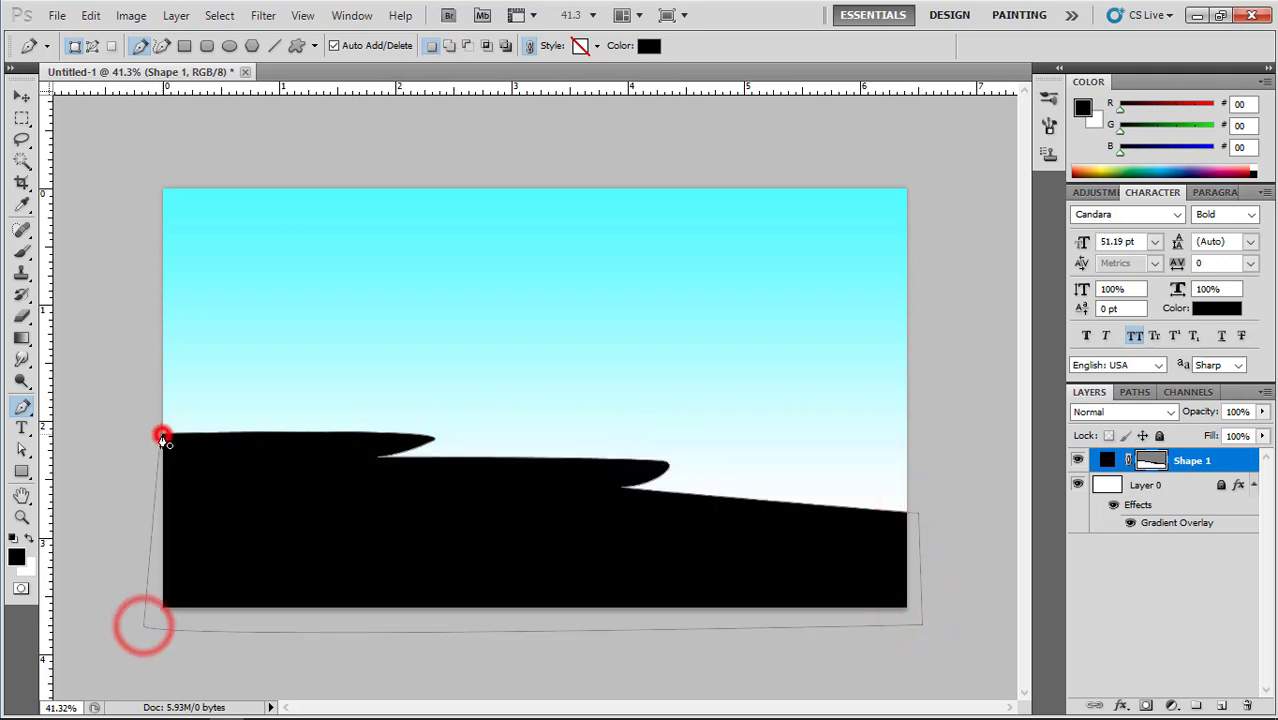
Turn on the transform controls and slightly reduce the ground shape's height from its upper edge.
left_click(22, 96)
left_click(207, 45)
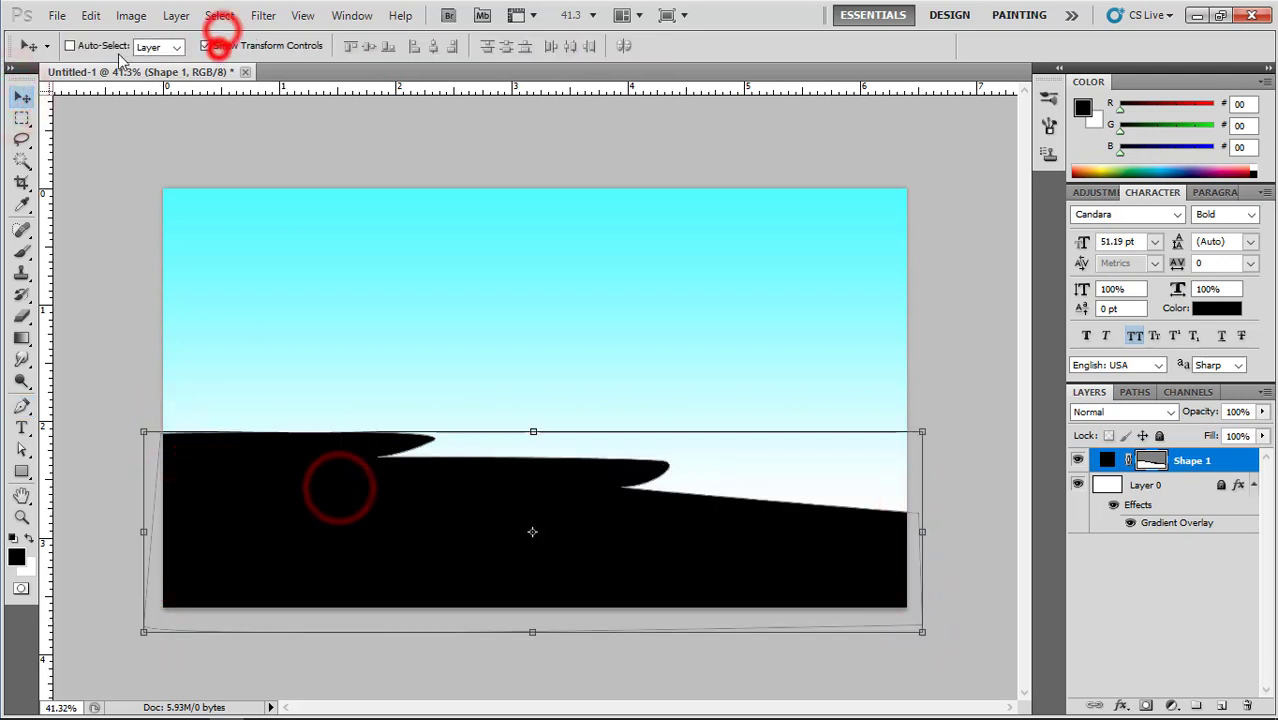
left_click_drag(536, 431, 533, 448)
double_click(585, 509)
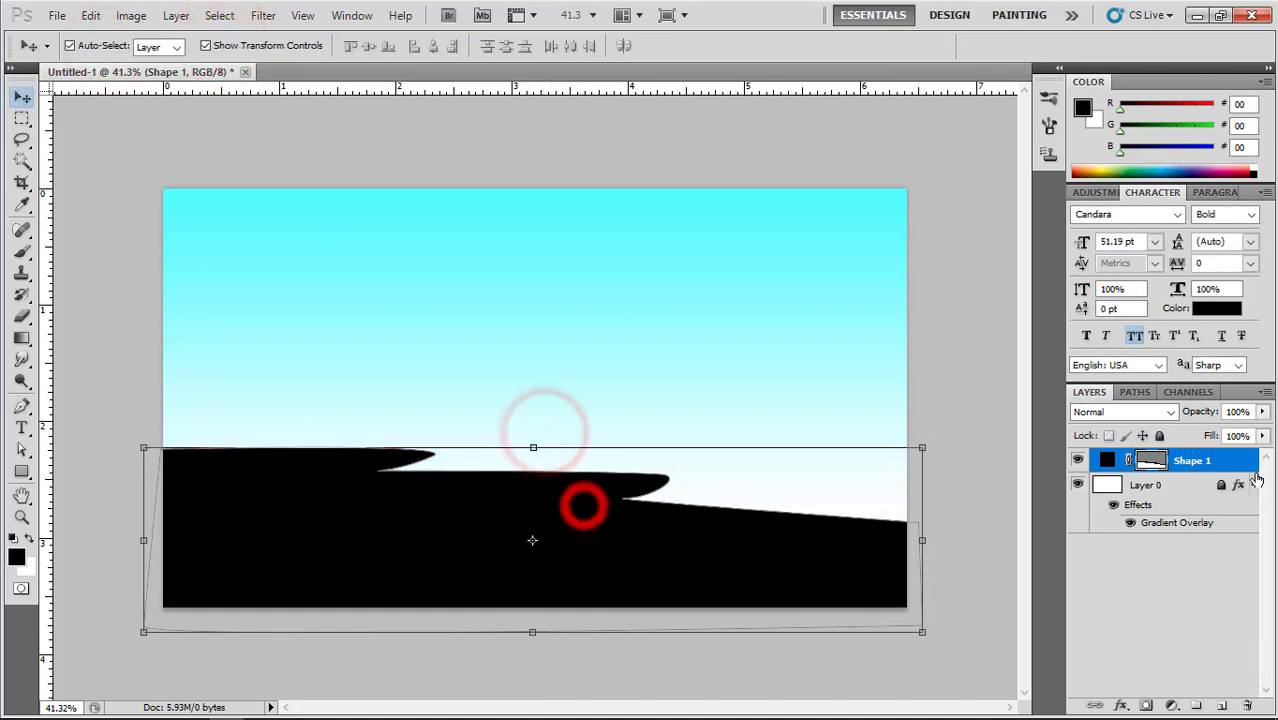
Add a Gradient Overlay to the ground shape and change the gradient's white end stop to a light yellow-green.
double_click(1235, 458)
left_click(790, 316)
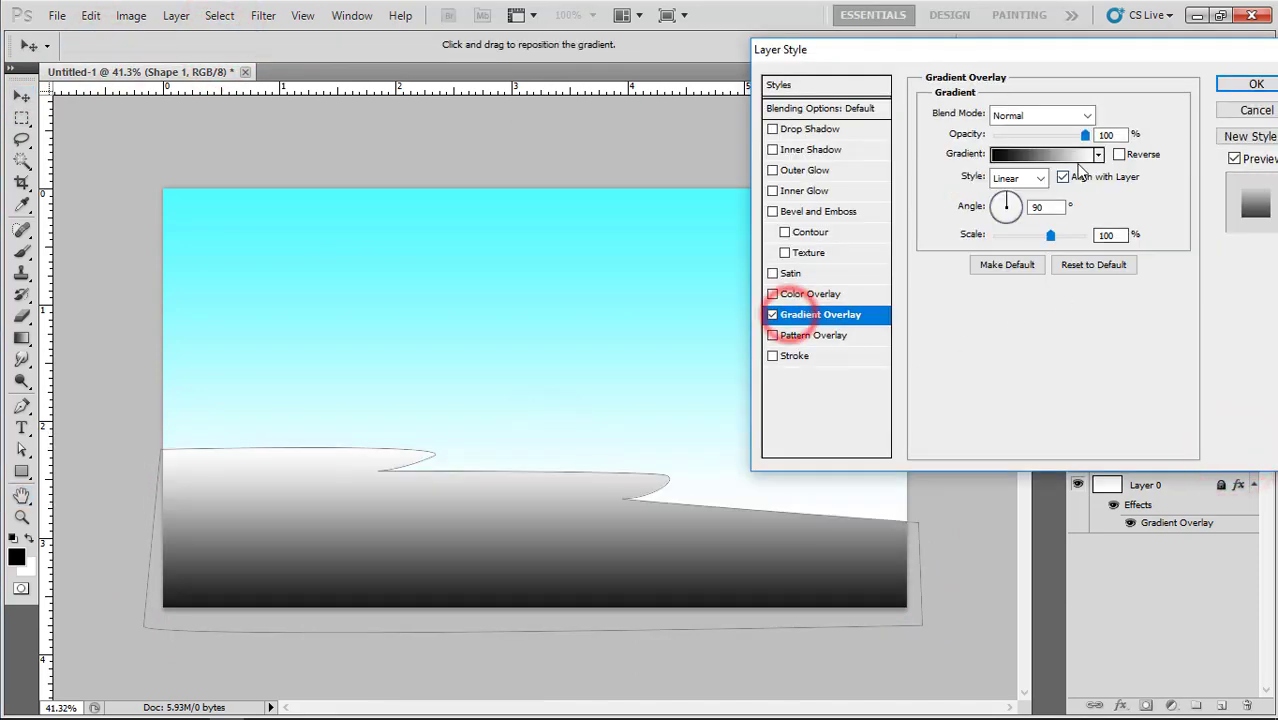
left_click(1045, 154)
double_click(1252, 383)
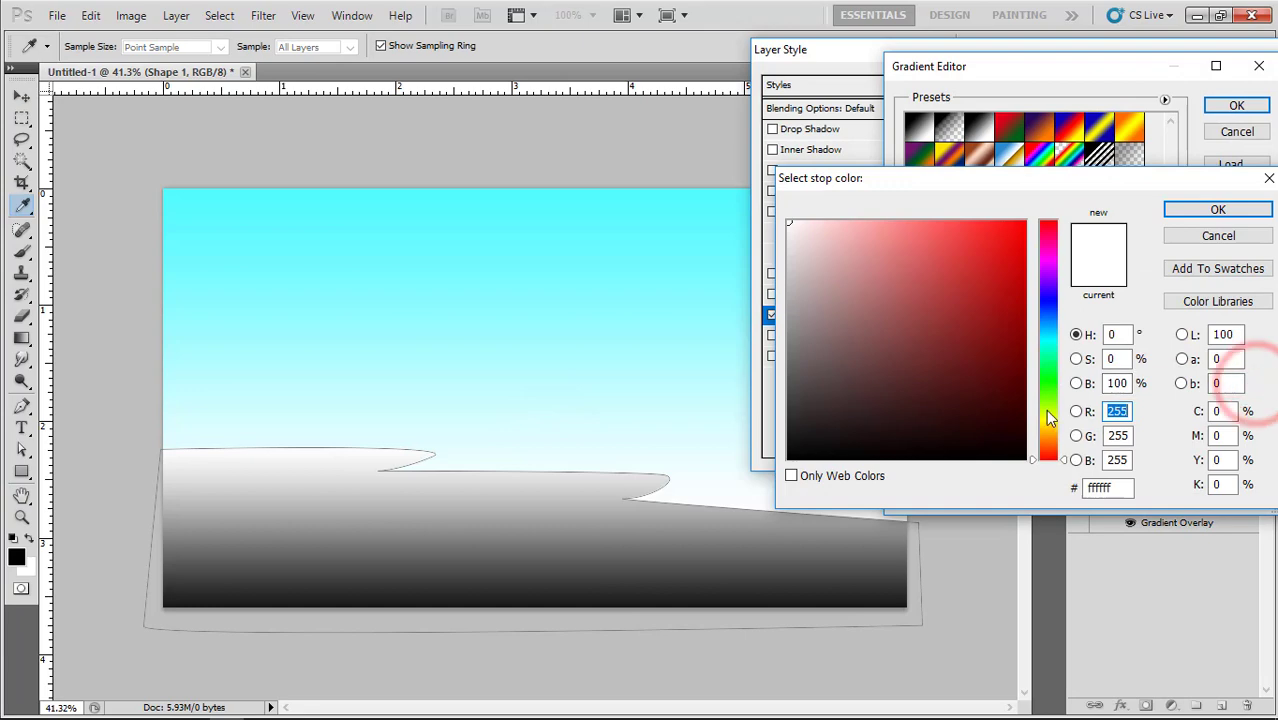
left_click(1047, 411)
left_click(911, 249)
left_click(1208, 210)
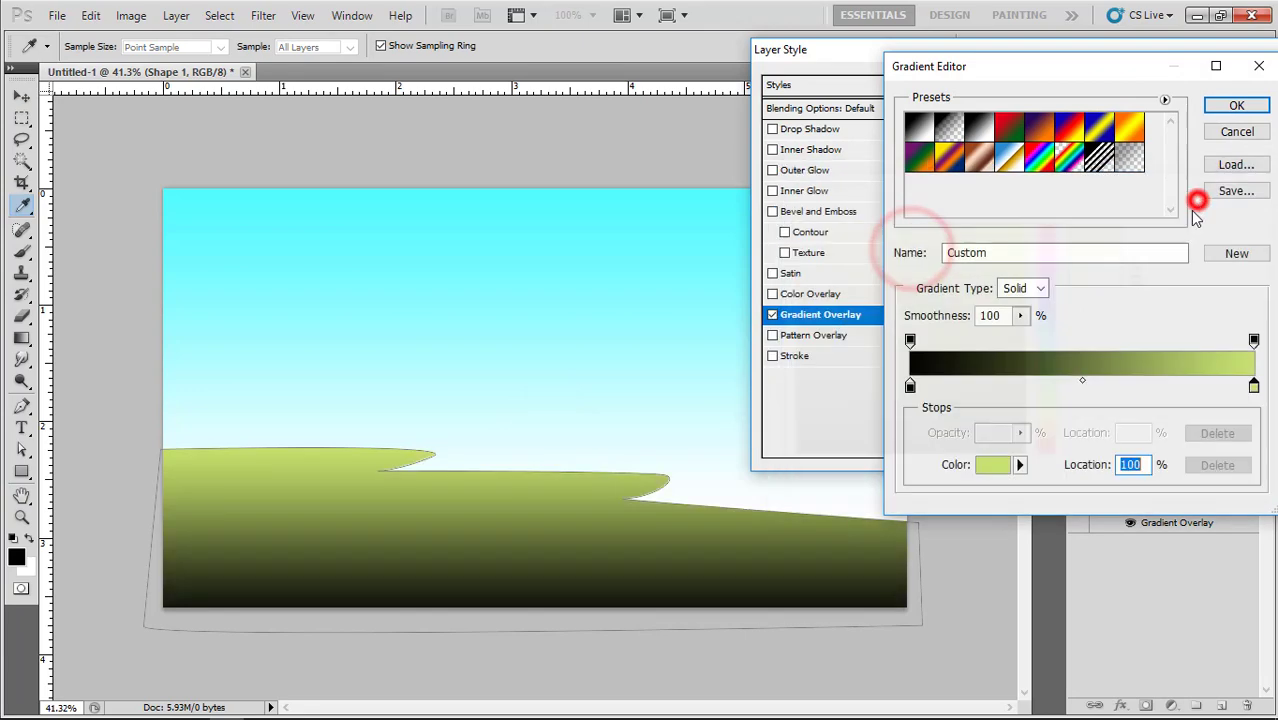
Change the black start stop of the ground gradient to bright green #68c307.
double_click(911, 381)
left_click(1047, 401)
left_click(979, 302)
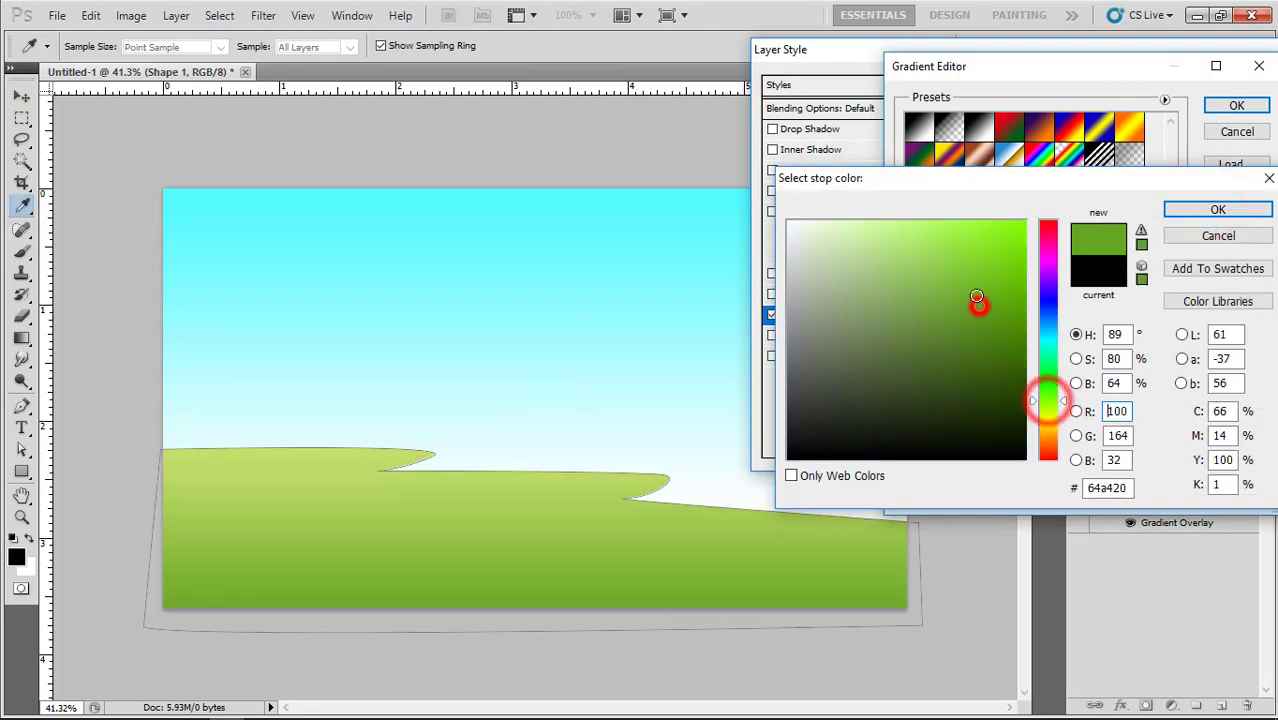
left_click(1002, 265)
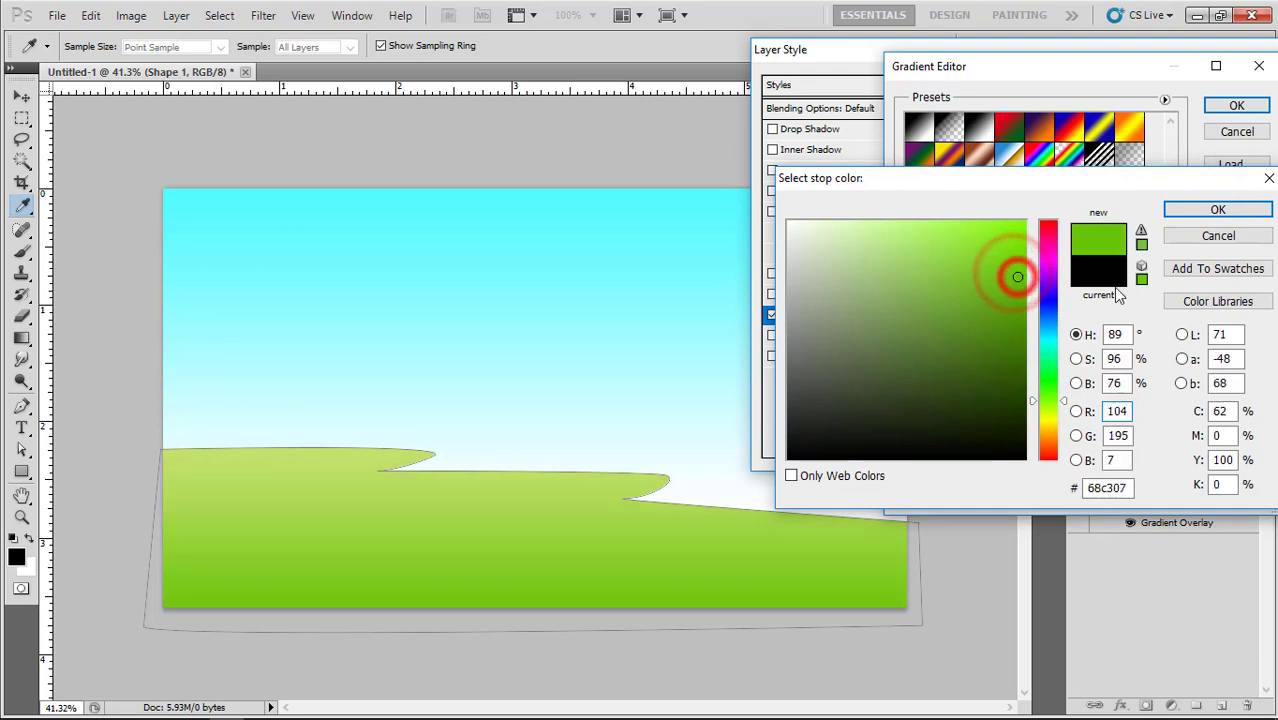
key("Return")
Set the ground gradient's end stop to light green #cbea6d and apply the layer style.
double_click(1252, 385)
left_click(934, 237)
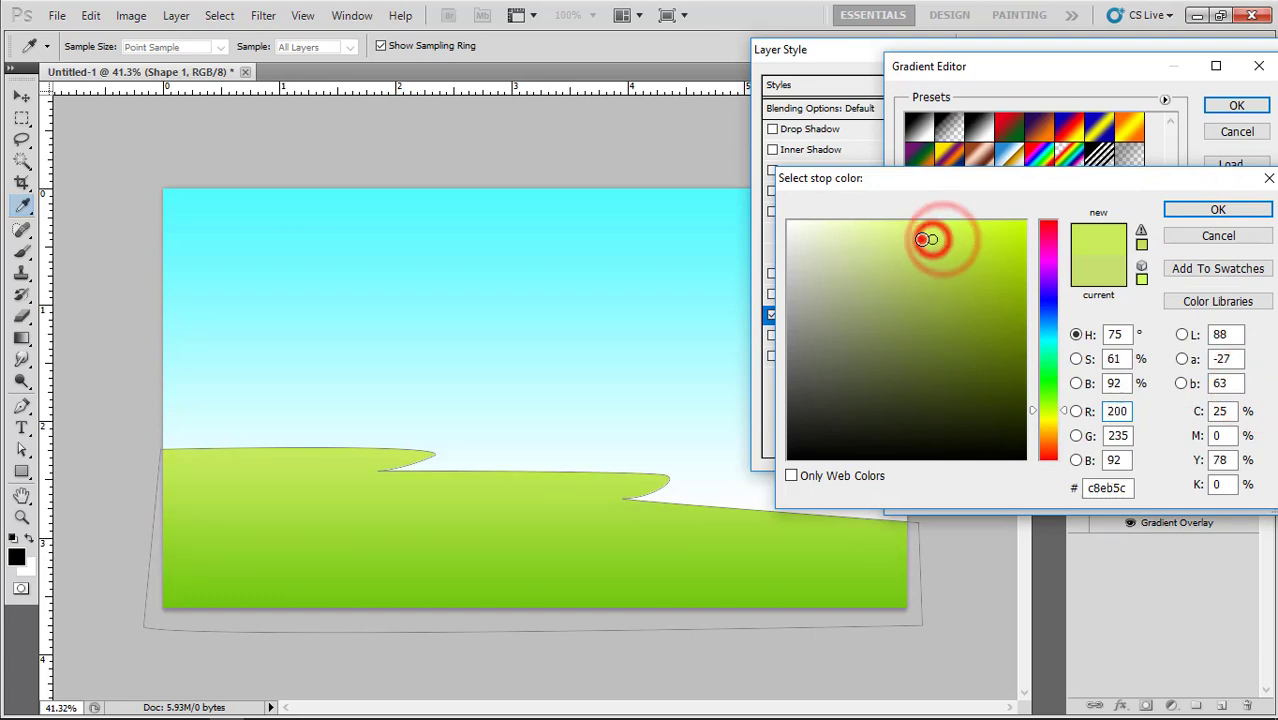
left_click_drag(922, 239, 903, 240)
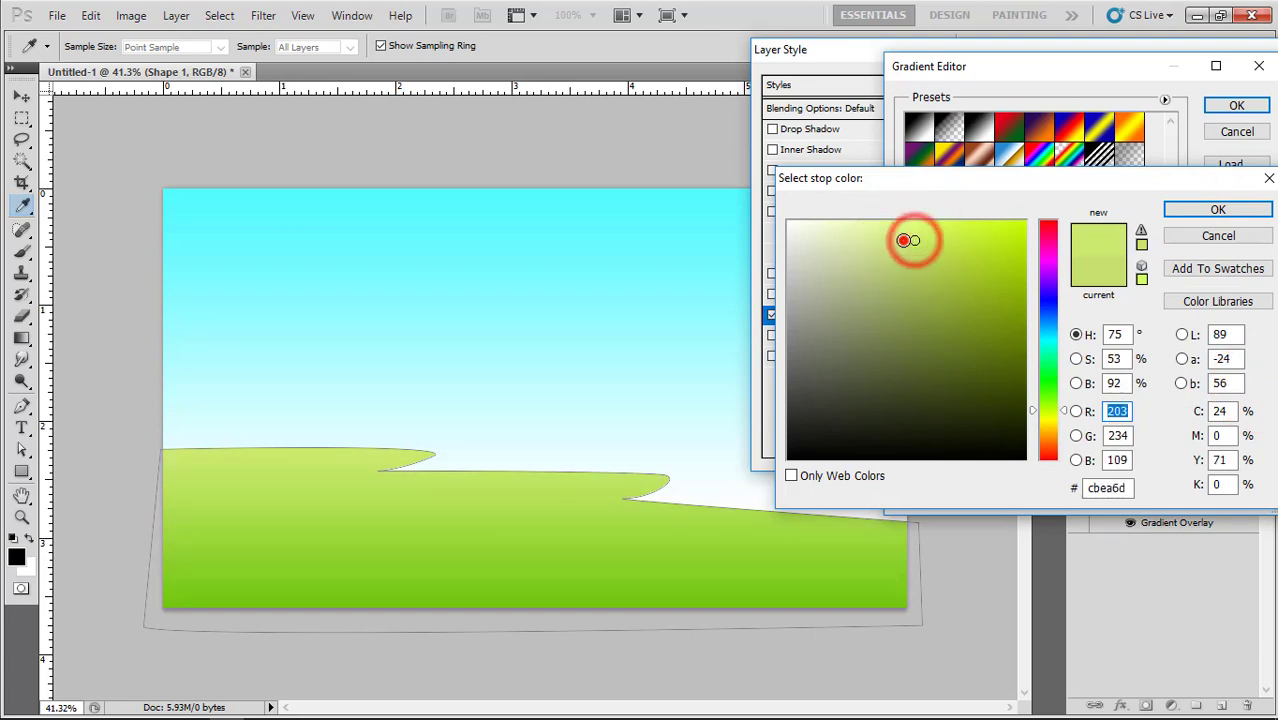
left_click(1218, 209)
left_click(1237, 105)
left_click(1240, 82)
key("v")
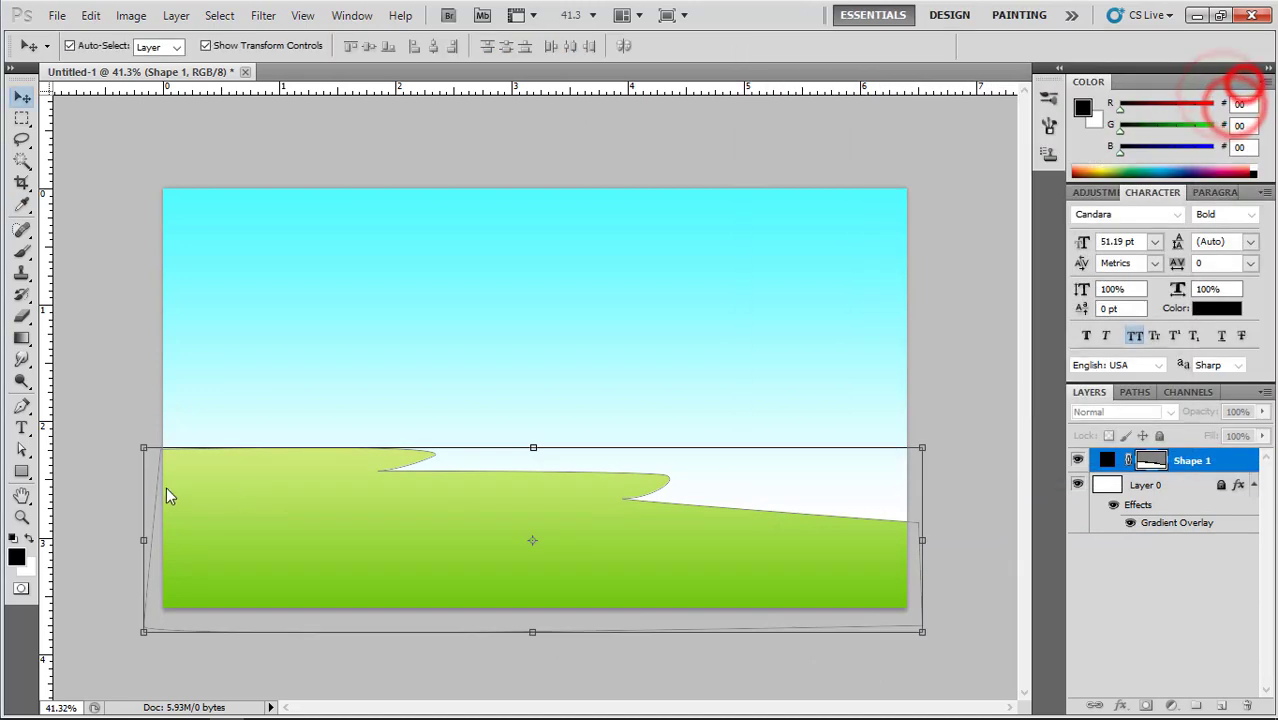
Add a new layer between the background layer and the ground shape for drawing with the Pen tool.
left_click(22, 408)
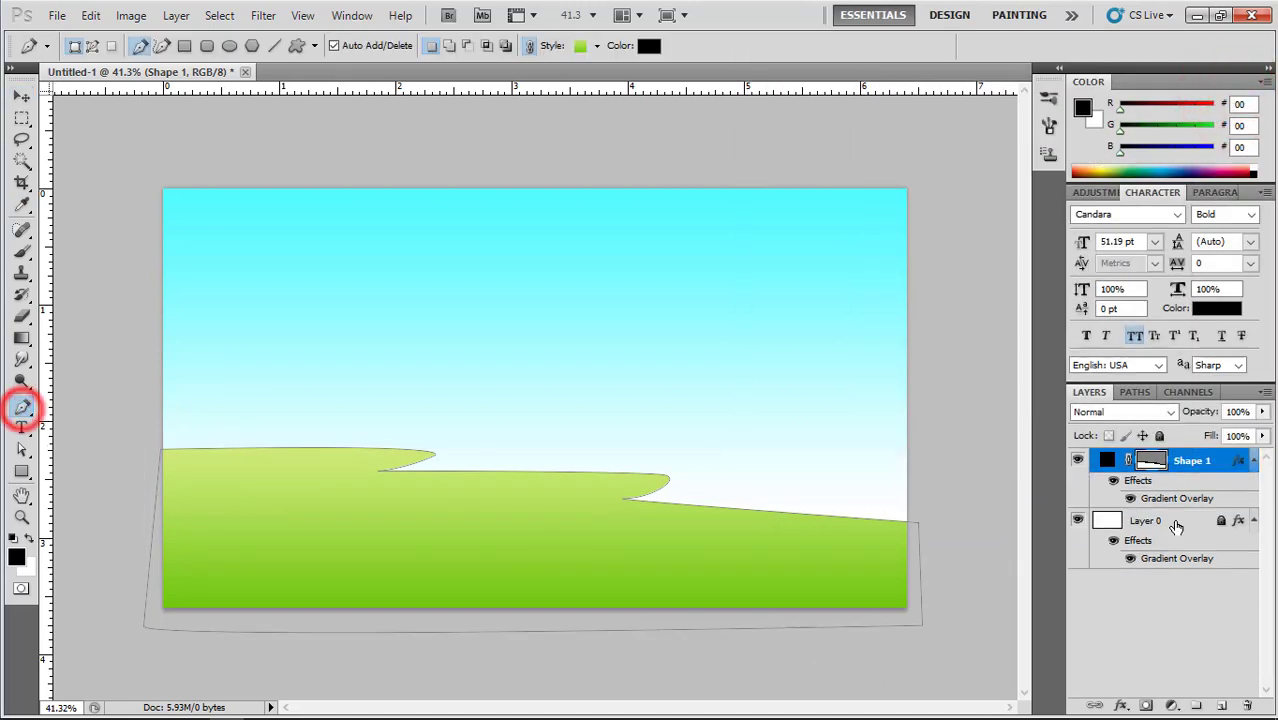
left_click(1175, 521)
left_click(1221, 705)
scroll(393, 470, "up", 1)
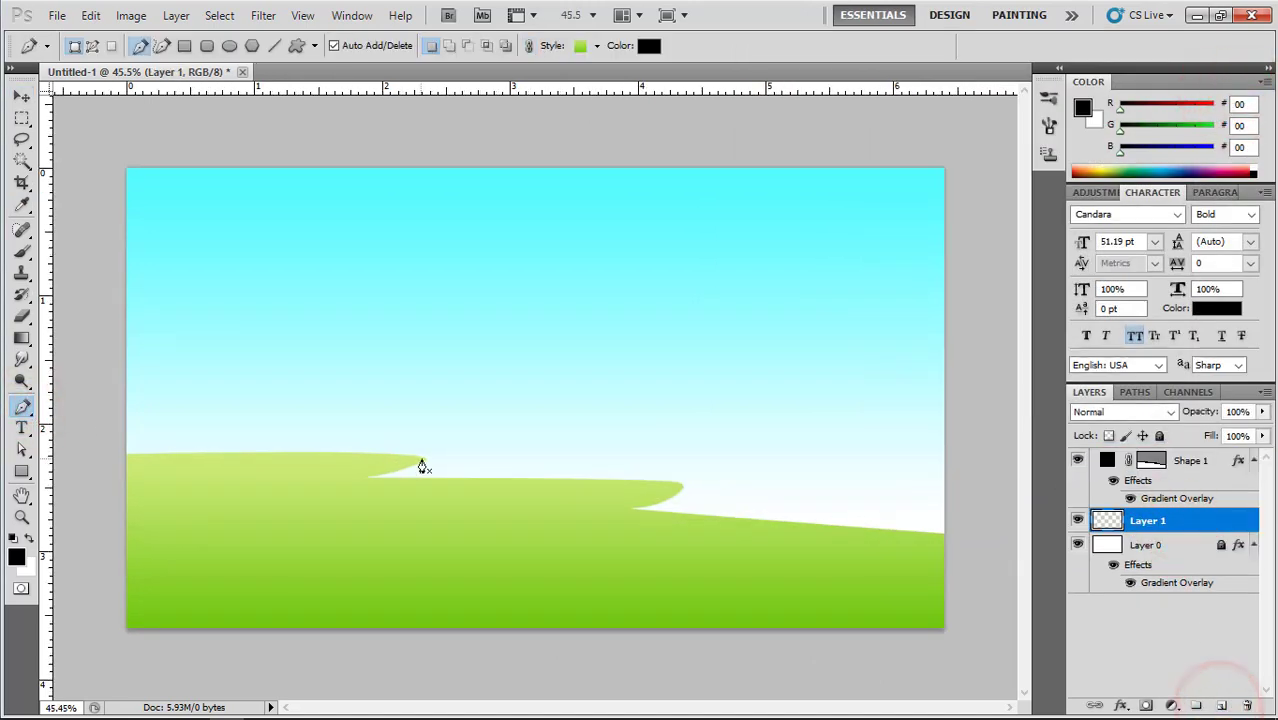
Draw a closed shape behind the ground with the Pen tool, dropping straight down from both ledge tips to fill the gaps beneath them.
left_click(421, 461)
scroll(422, 470, "up", 4)
key("ctrl+alt+z")
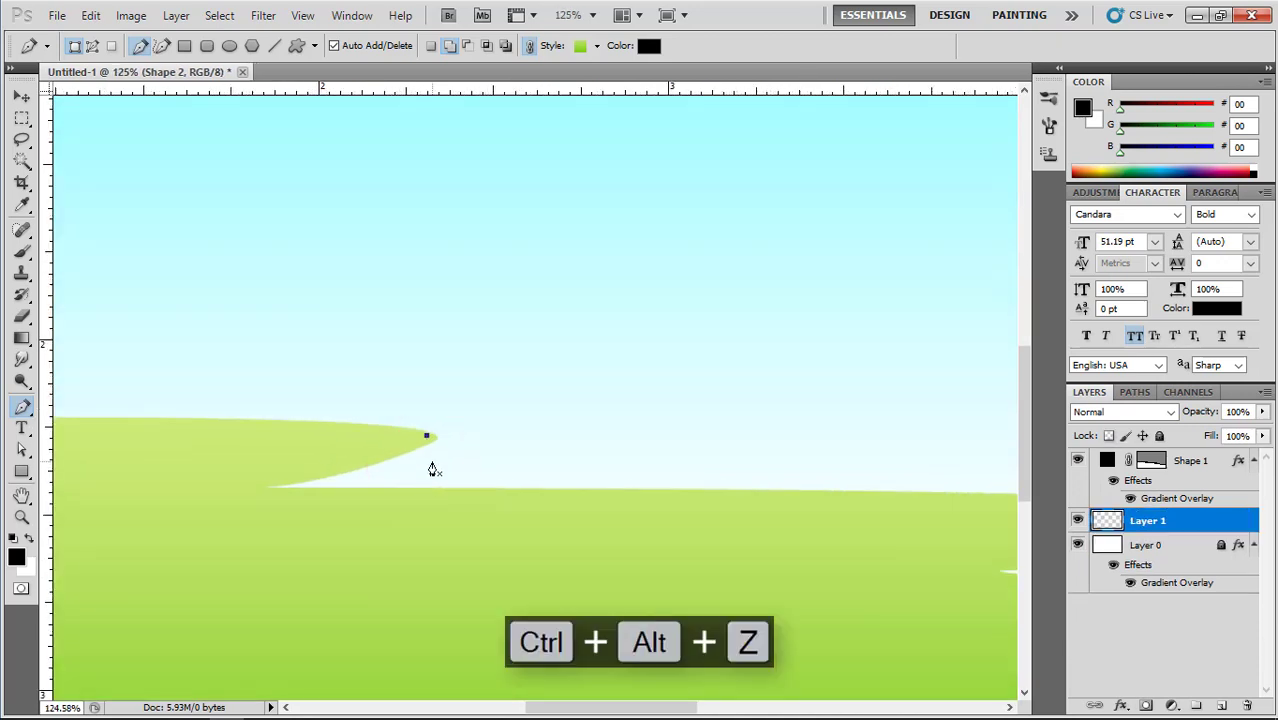
left_click(436, 440)
left_click(442, 510)
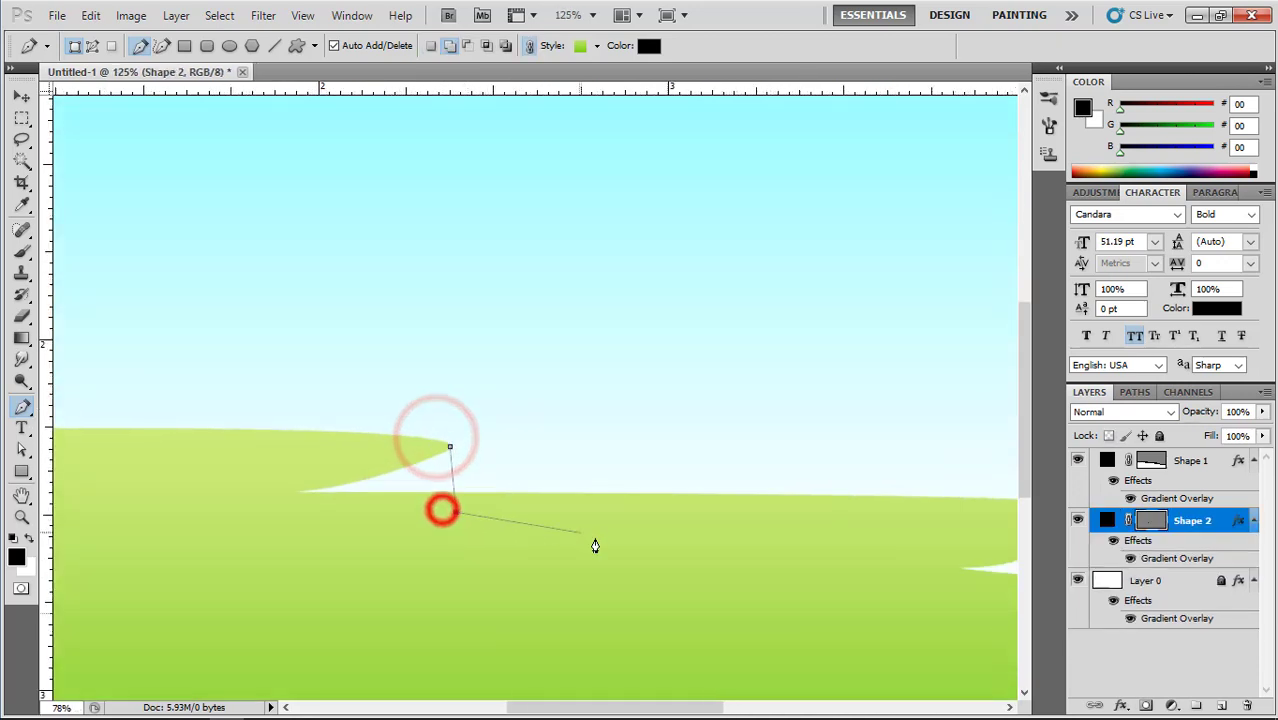
scroll(590, 545, "down", 2)
key("Left")
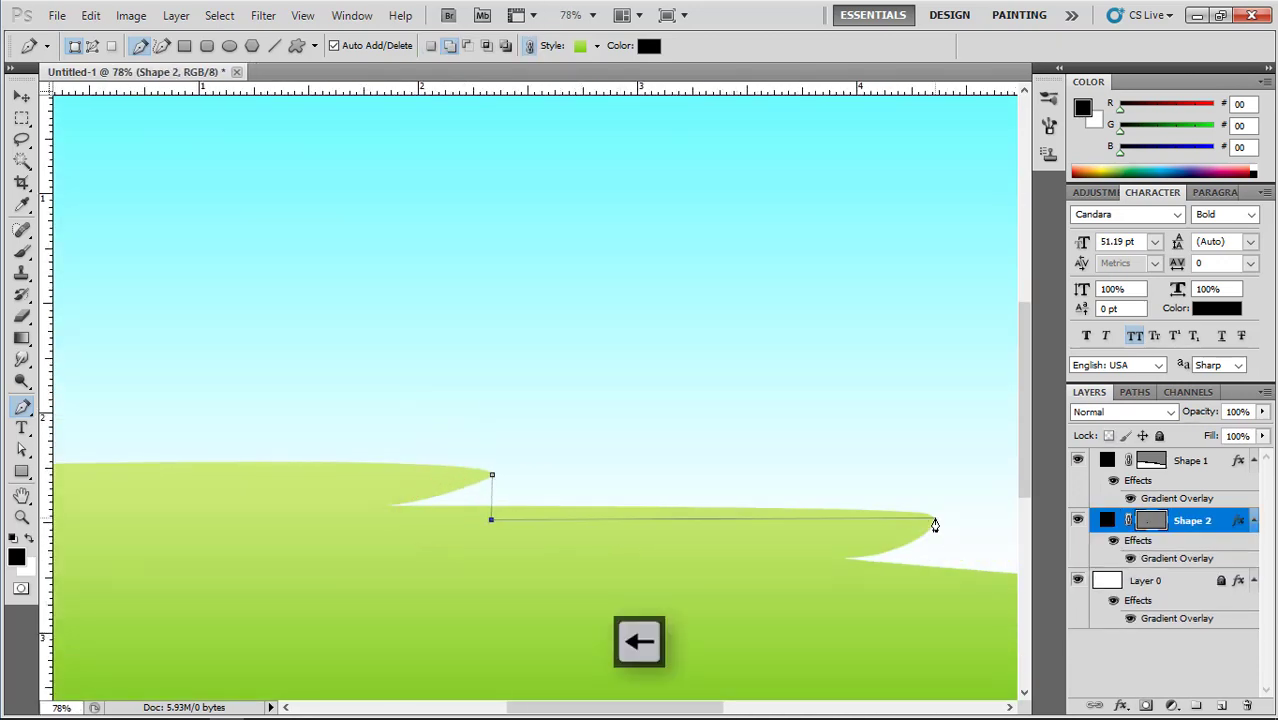
left_click(934, 593)
scroll(936, 593, "down", 2)
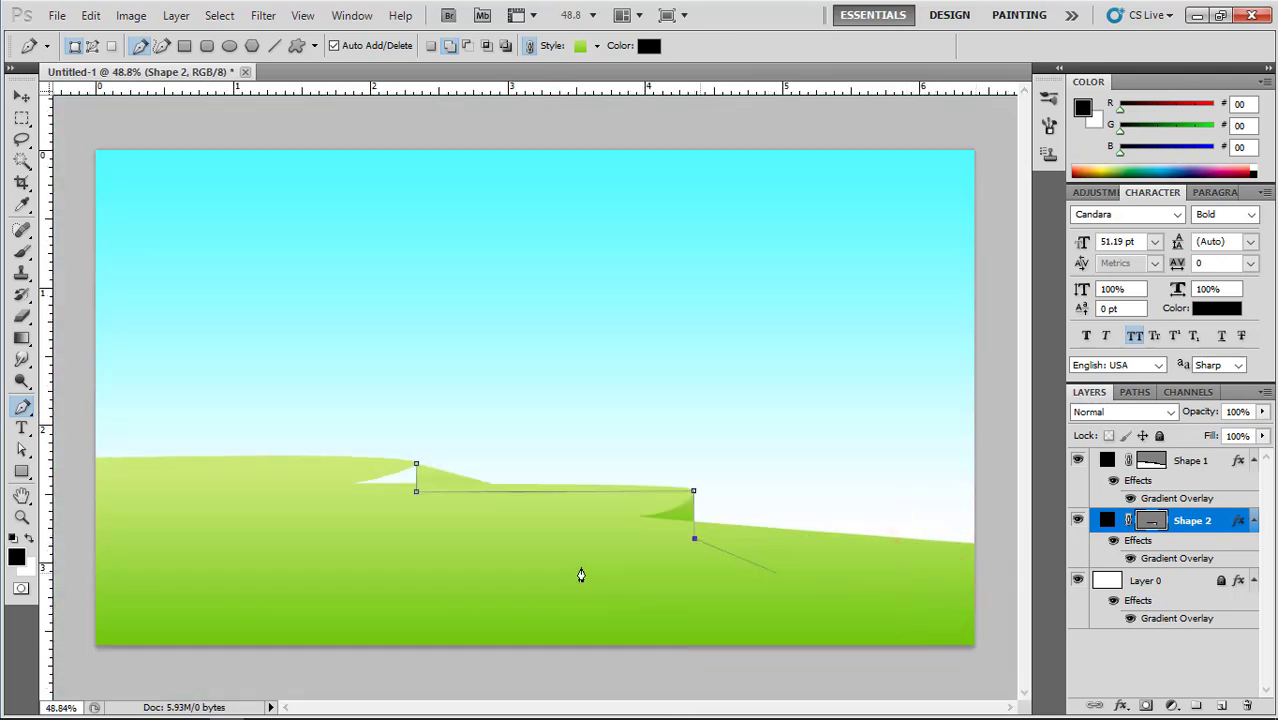
left_click(416, 465)
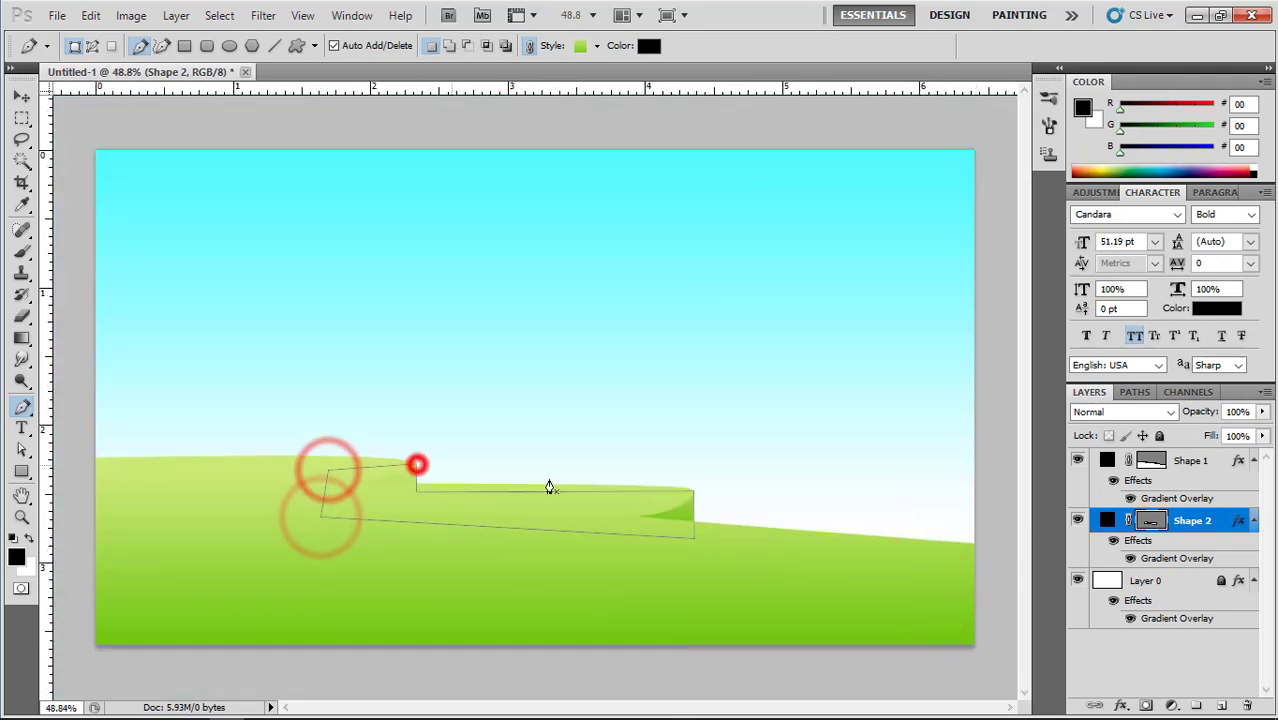
Open the cliff shape's Gradient Overlay and set the gradient's start stop to dark grey #494949.
double_click(1238, 520)
left_click(815, 314)
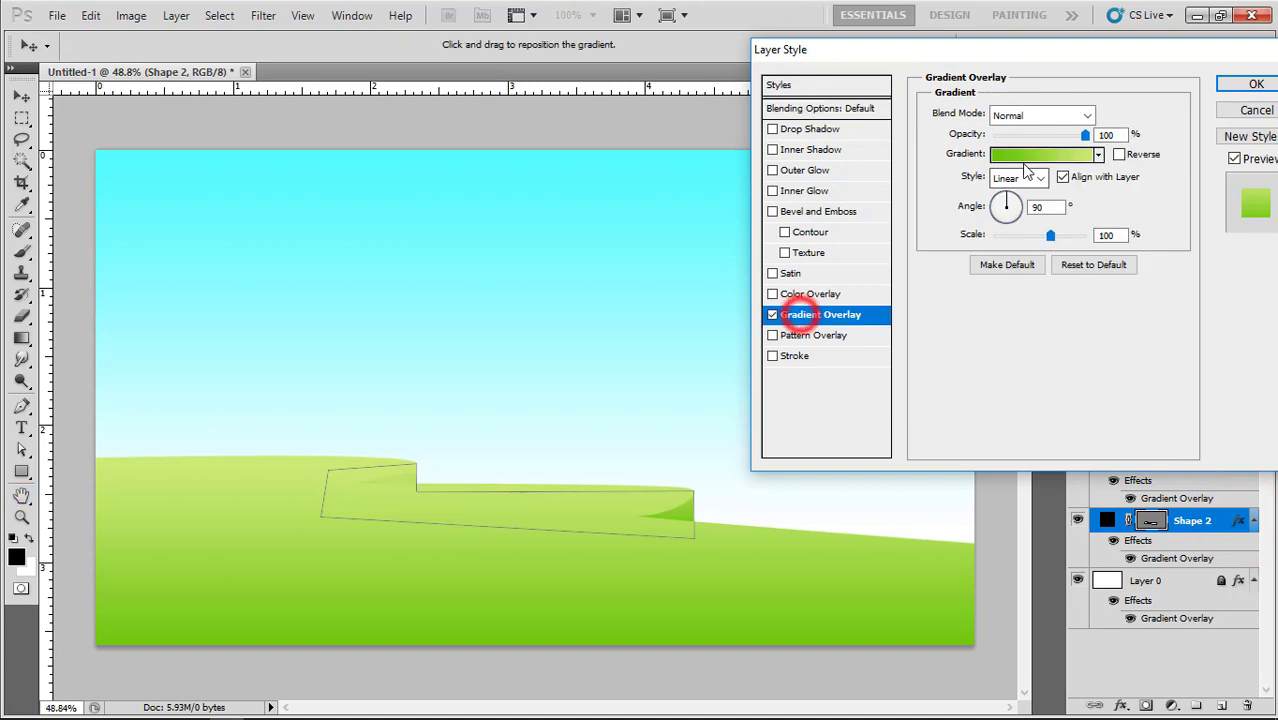
left_click(1035, 152)
double_click(910, 383)
left_click(805, 378)
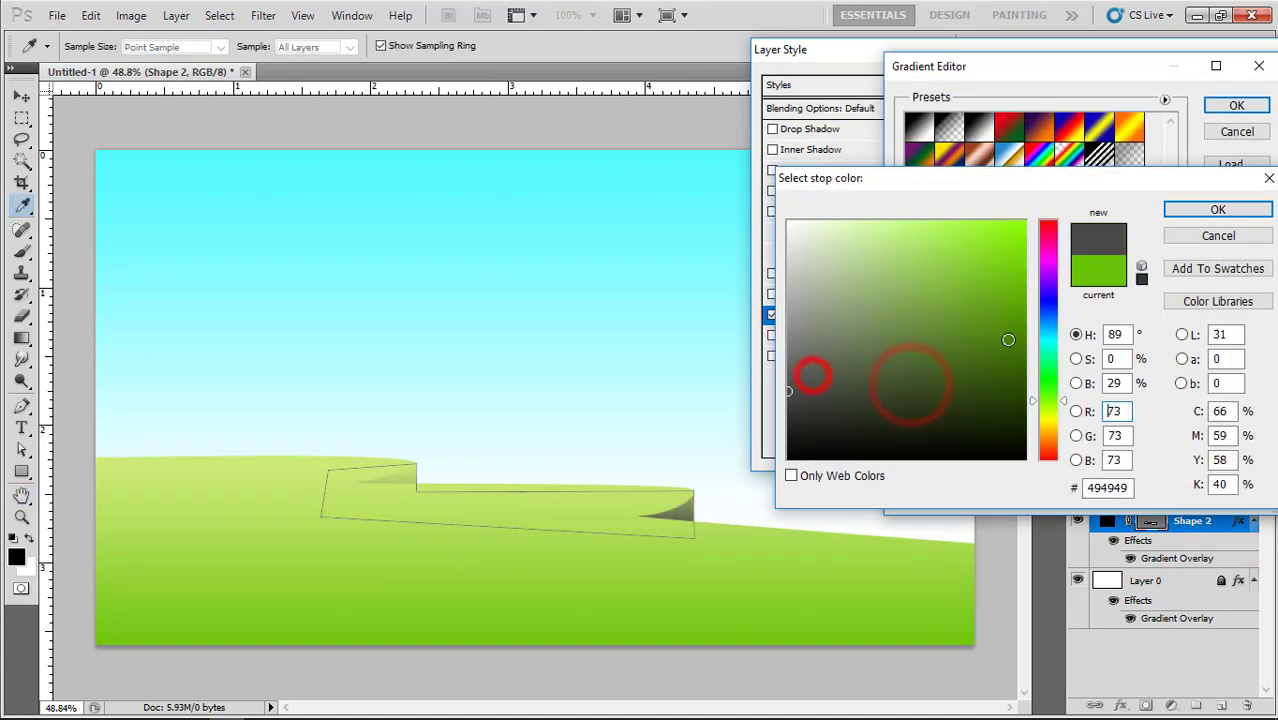
left_click(1200, 207)
Set the cliff gradient's end stop to a matching dark grey, apply the layer style and deselect the layer.
left_click(1254, 386)
double_click(1254, 386)
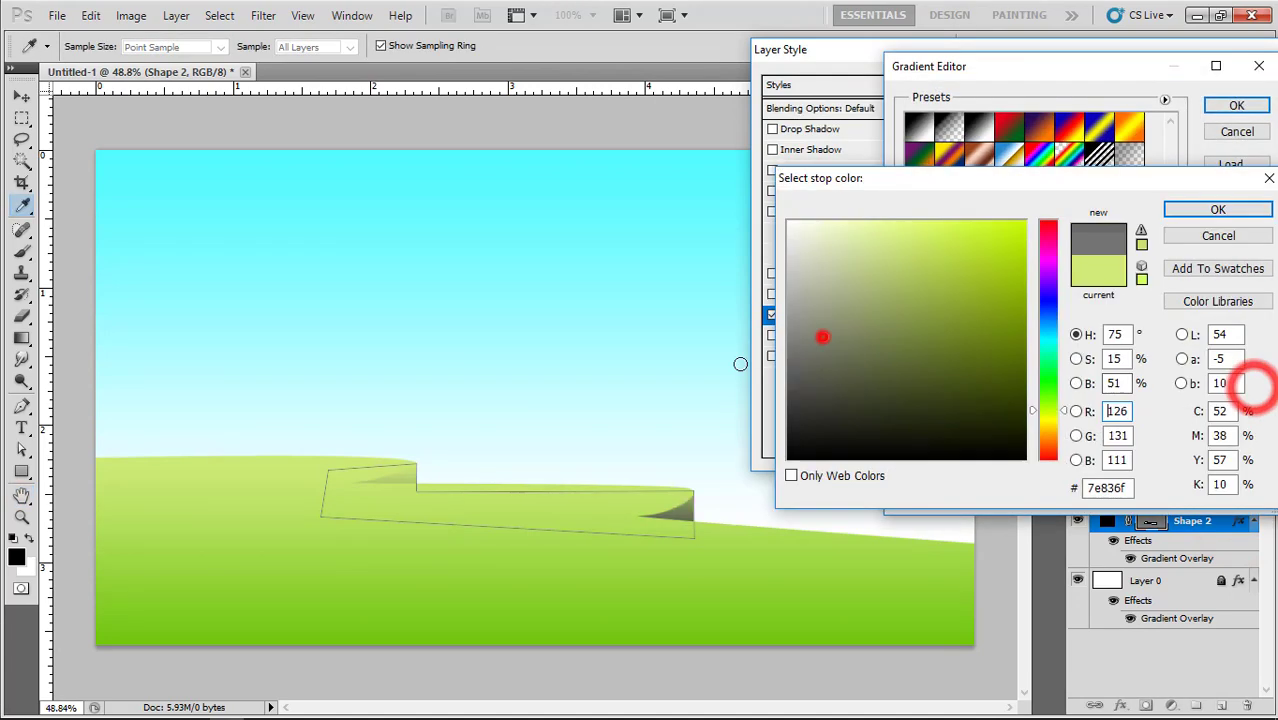
left_click(822, 337)
left_click(795, 366)
left_click(1218, 209)
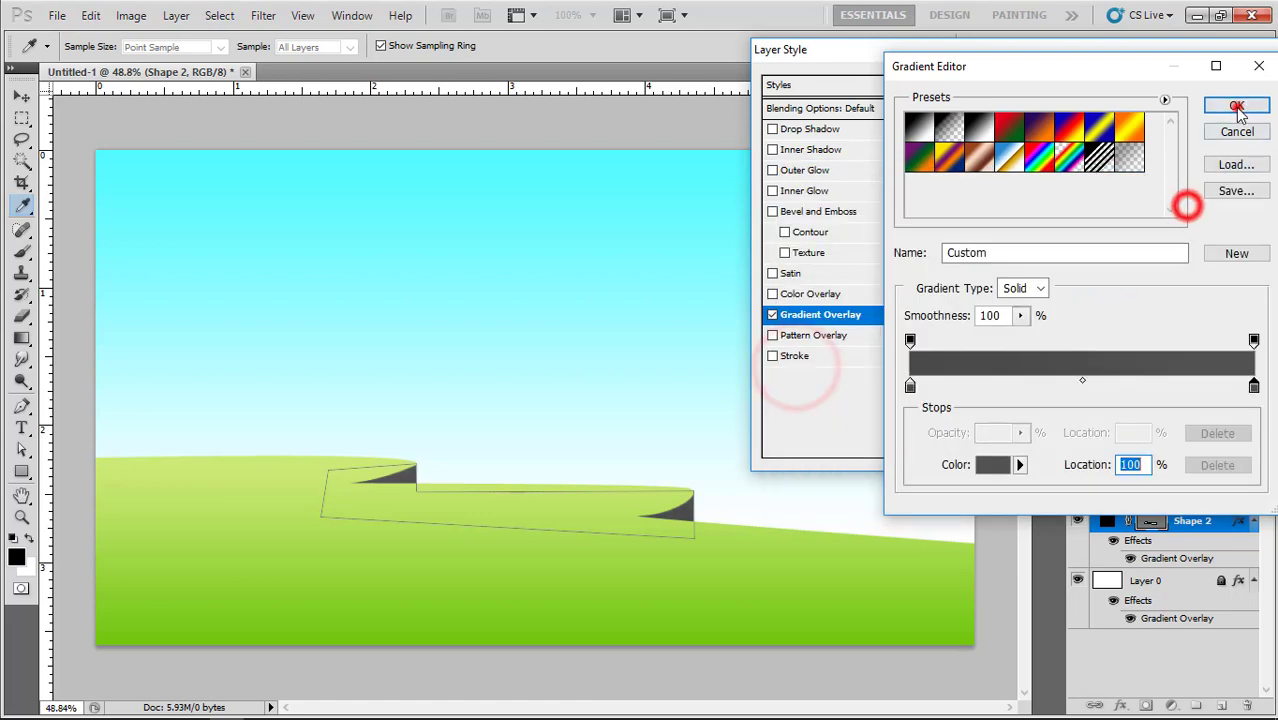
left_click(1237, 105)
left_click(1235, 84)
left_click(22, 96)
left_click(256, 240)
Draw a closed curved highlight shape above the ground layer with the Pen tool, following the upper ledge's edge from the canvas's left side.
scroll(290, 552, "up", 2)
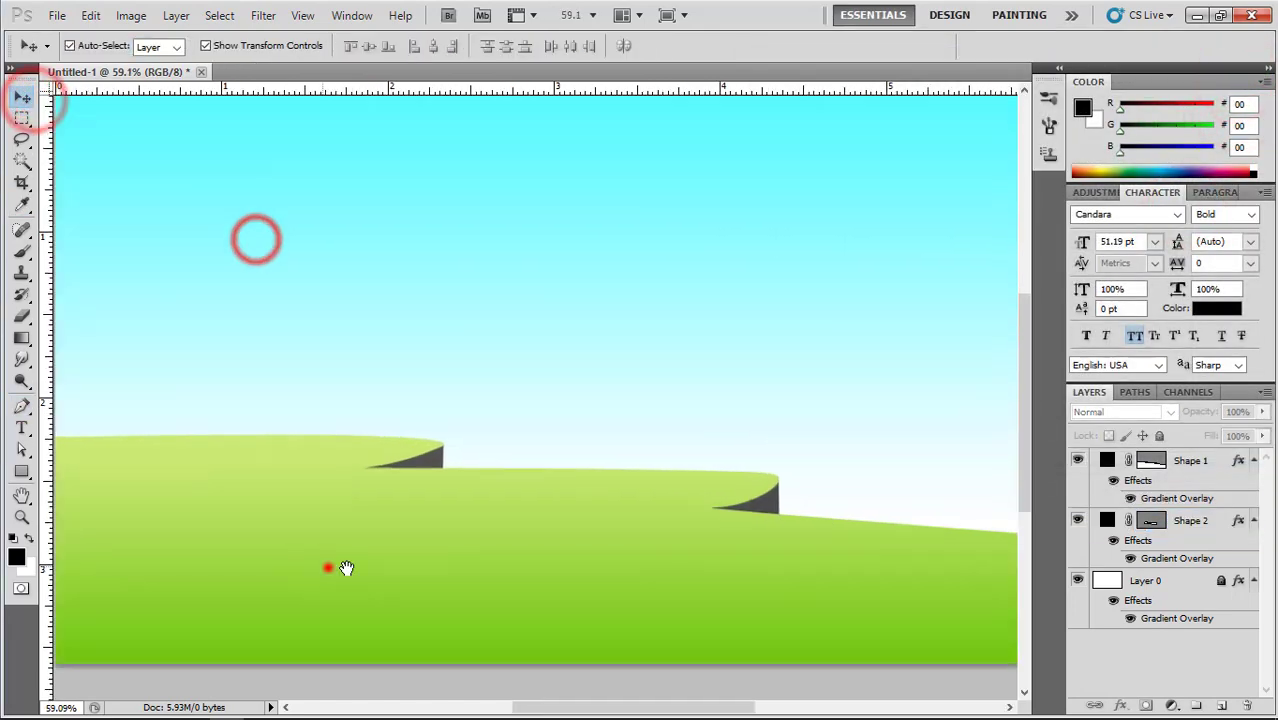
left_click_drag(328, 565, 488, 485)
left_click(389, 431)
left_click(23, 406)
left_click(210, 355)
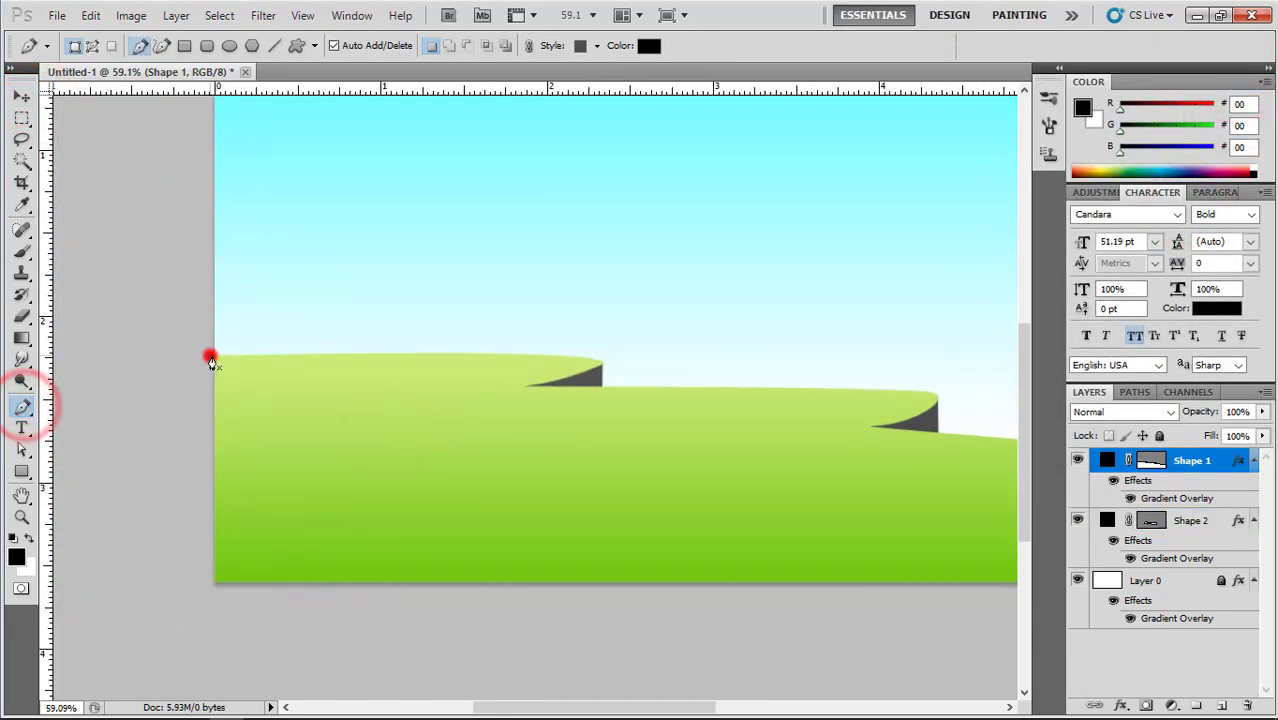
left_click_drag(607, 361, 659, 378)
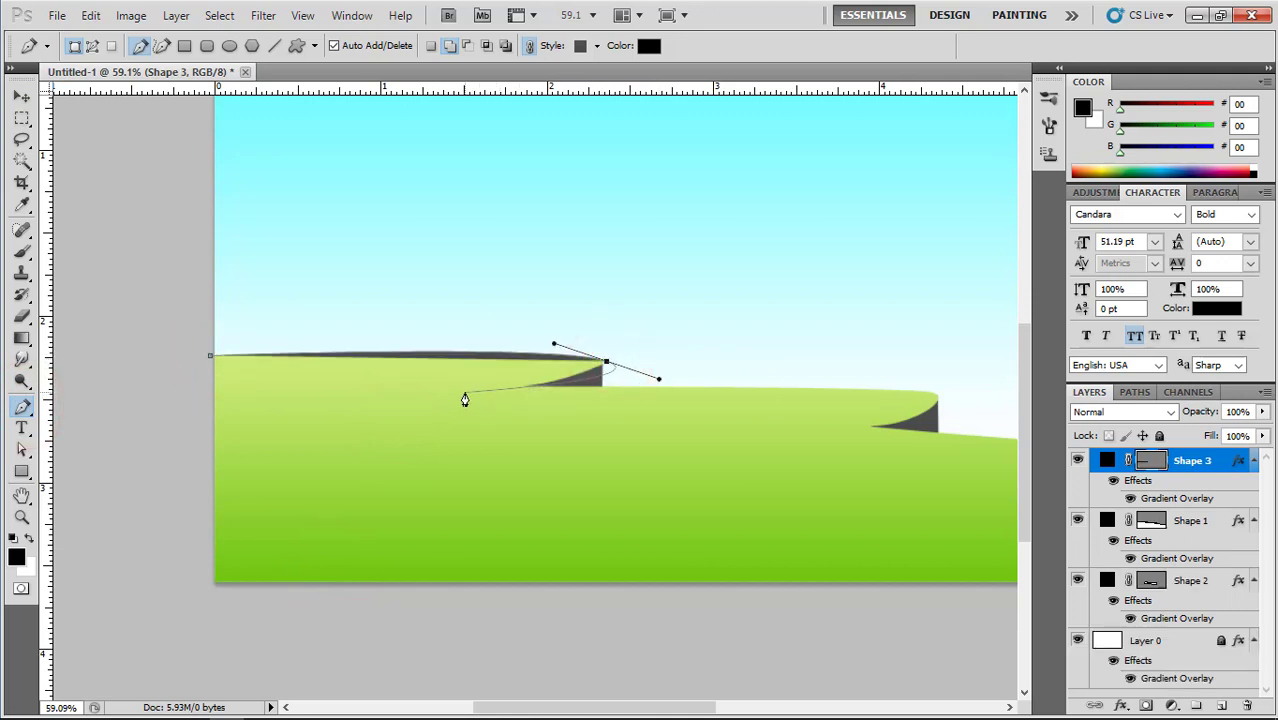
left_click_drag(498, 387, 519, 372)
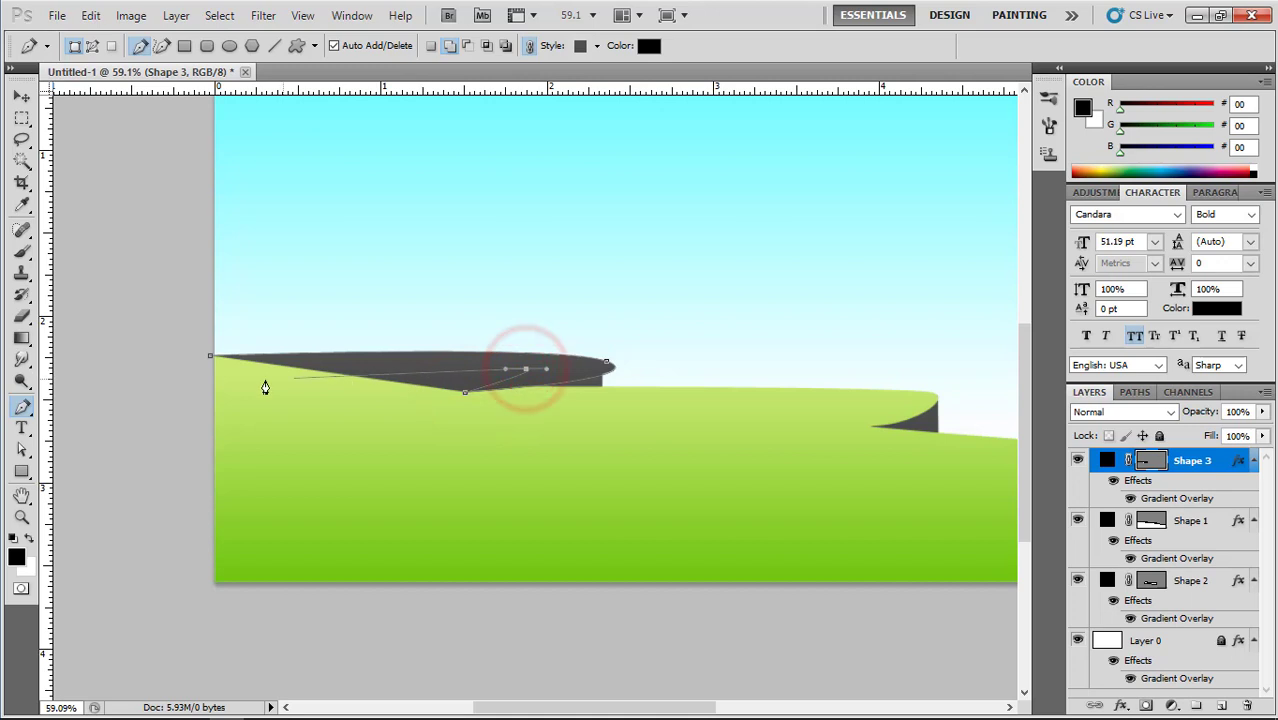
left_click_drag(115, 438, 59, 459)
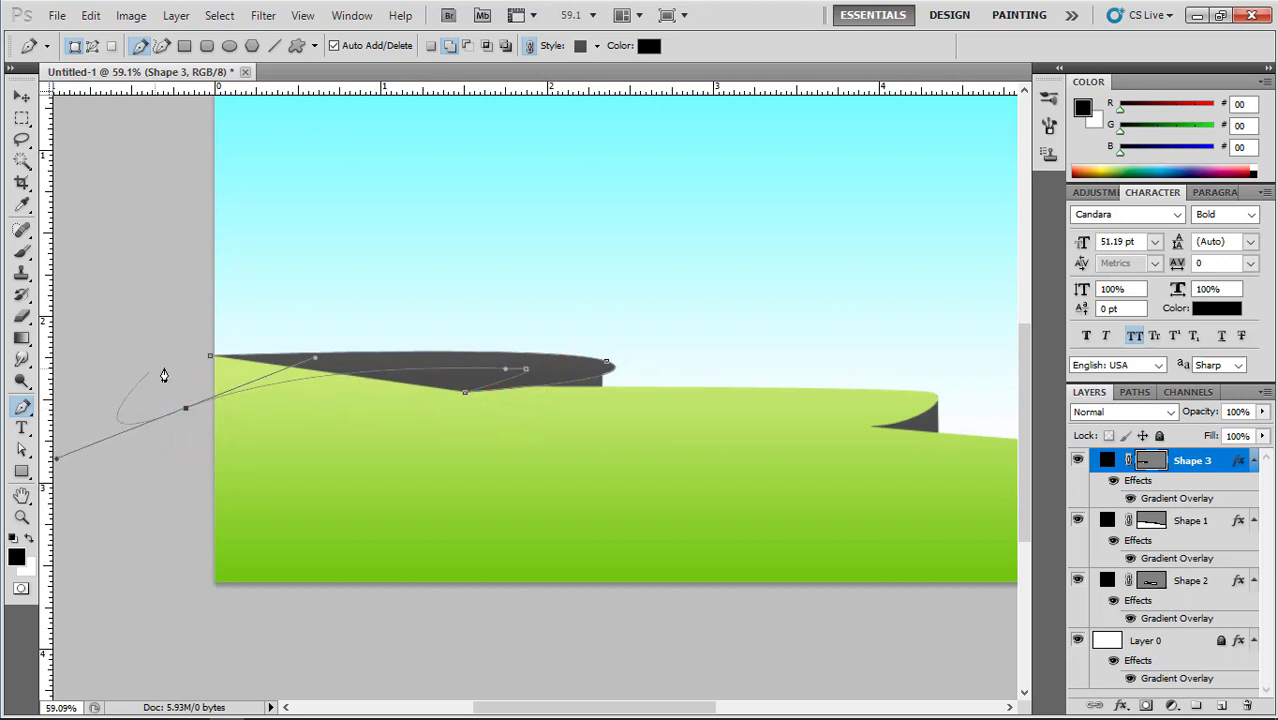
left_click(209, 358)
Set the highlight shape's fill to light green #ccf074 and clear its layer style.
double_click(1106, 461)
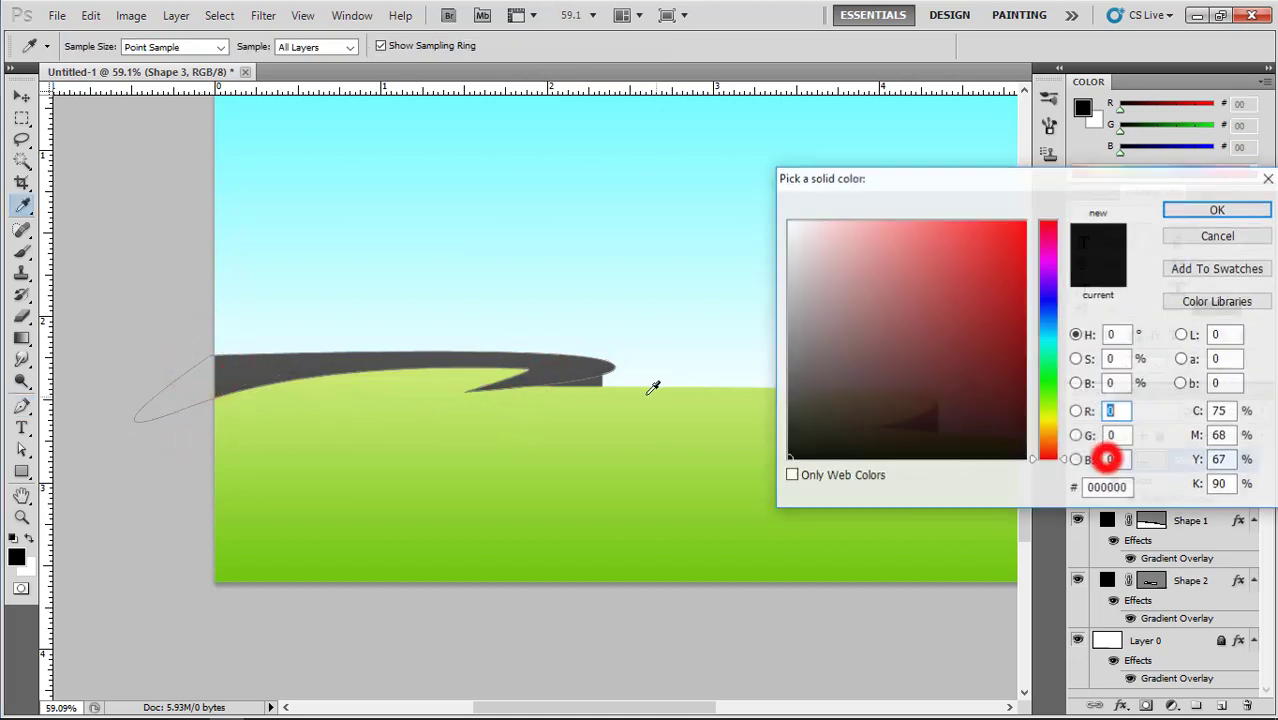
left_click(619, 391)
left_click(910, 234)
left_click(1182, 210)
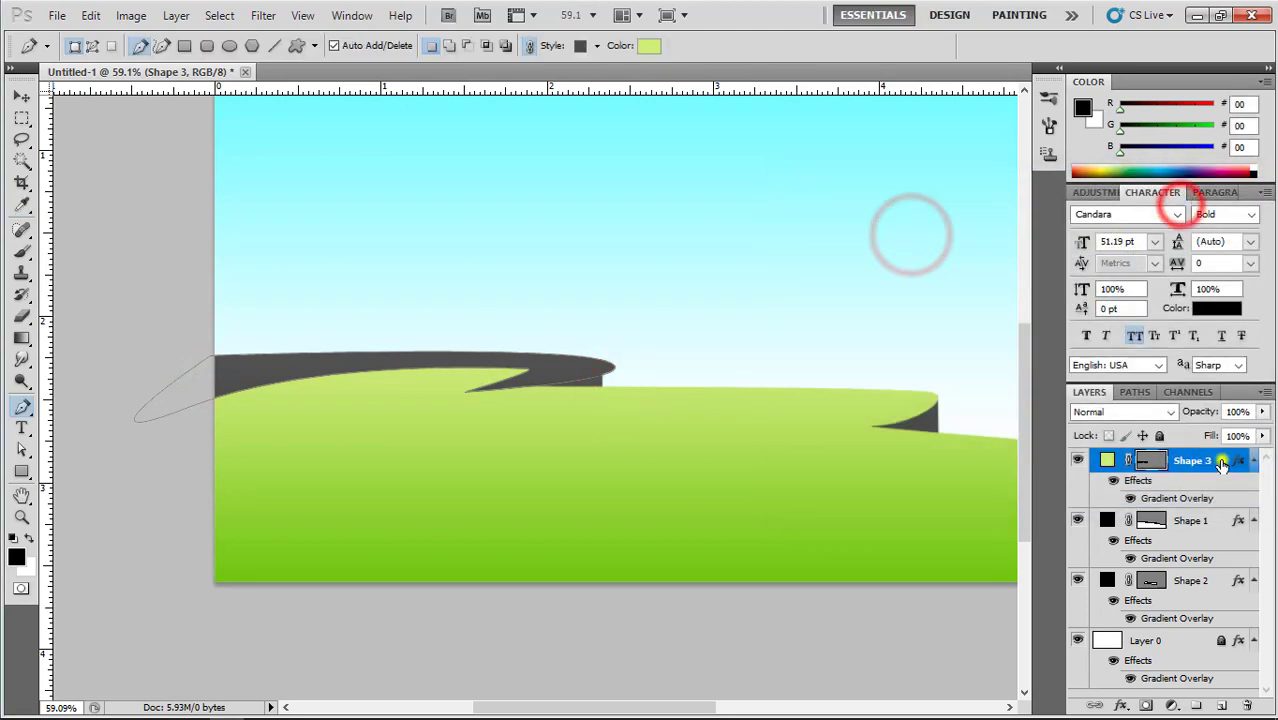
right_click(1220, 461)
left_click(1133, 370)
Change the highlight's fill to #c8f25f and add a layer mask to it from the ground shape's outline.
double_click(1107, 461)
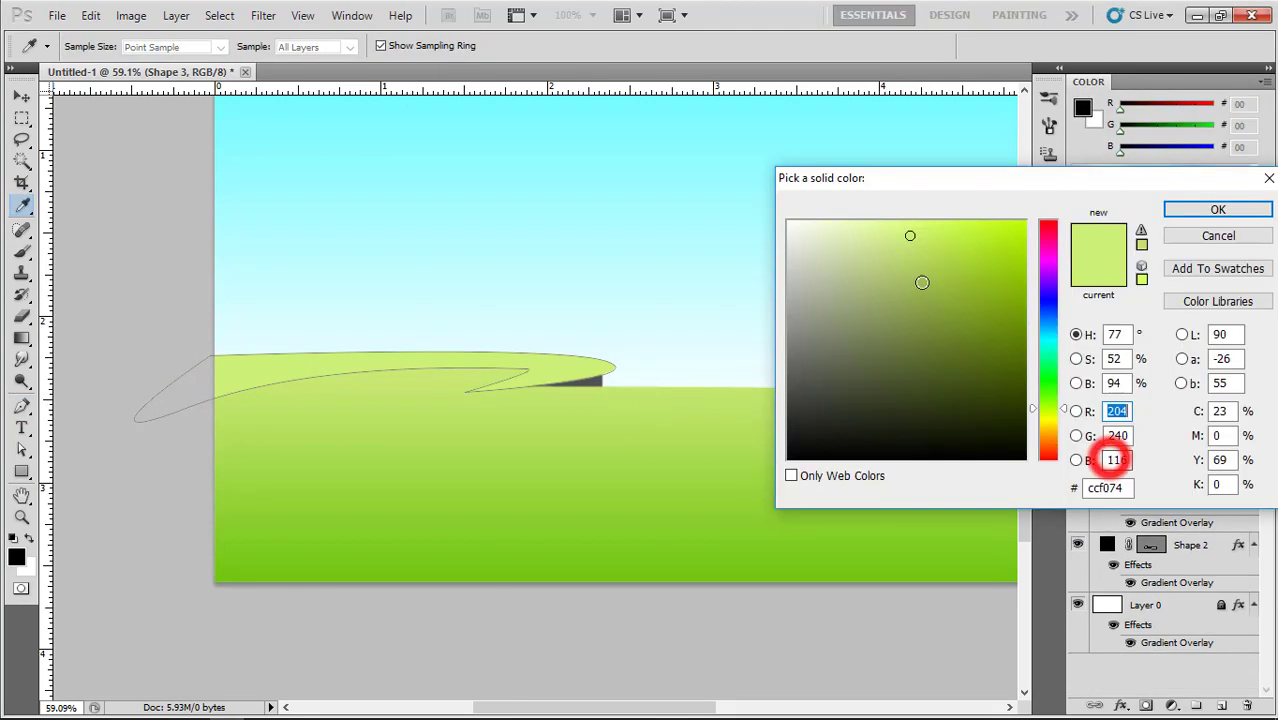
left_click(931, 234)
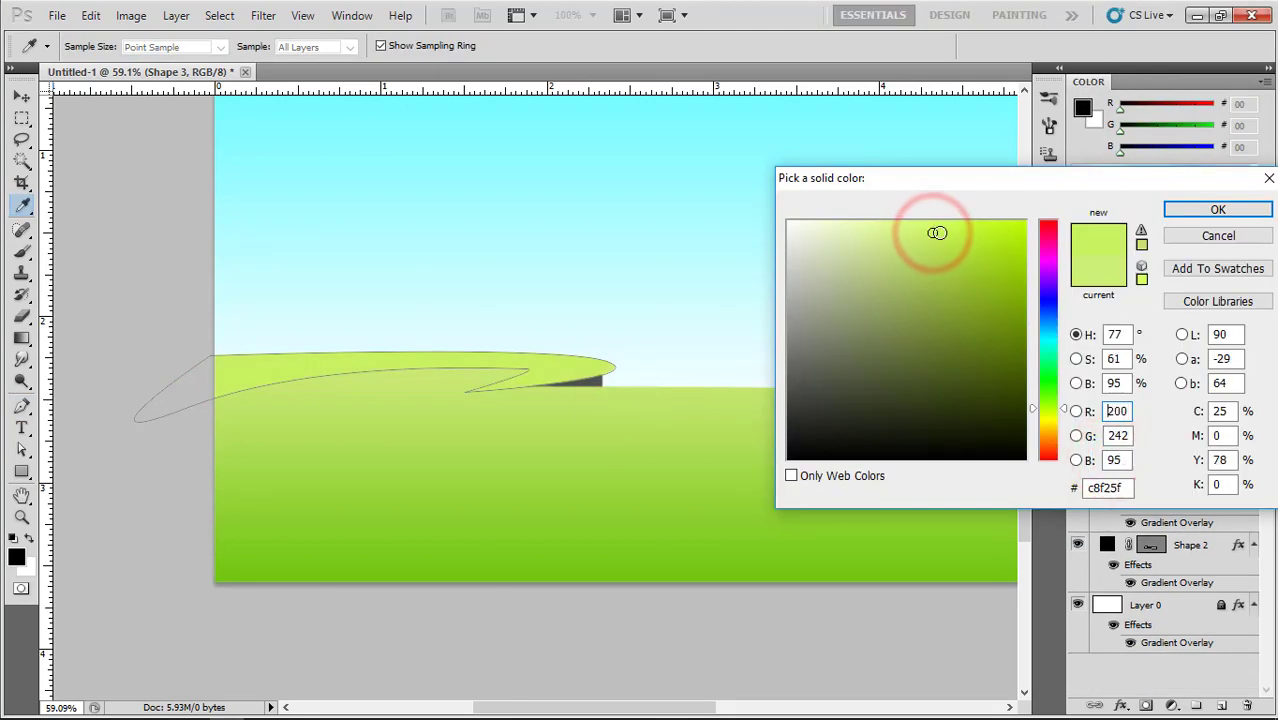
left_click(1173, 218)
left_click(1150, 485, "ctrl")
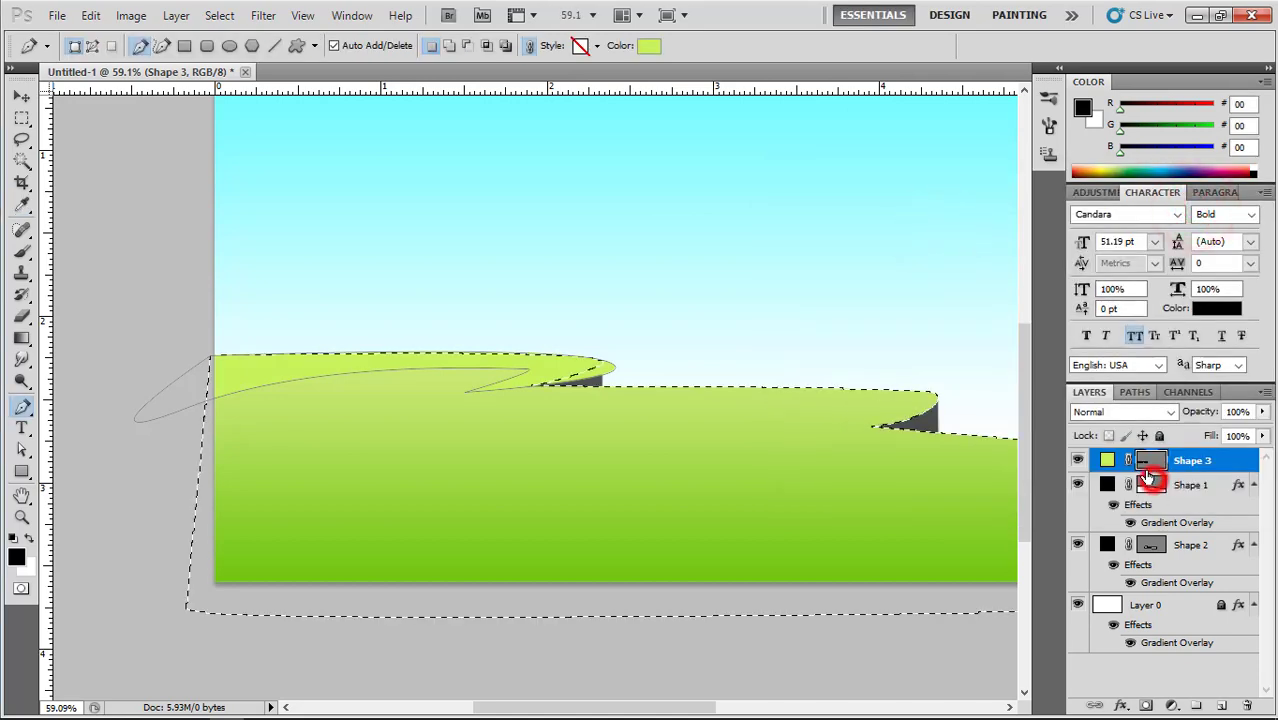
left_click(1144, 705)
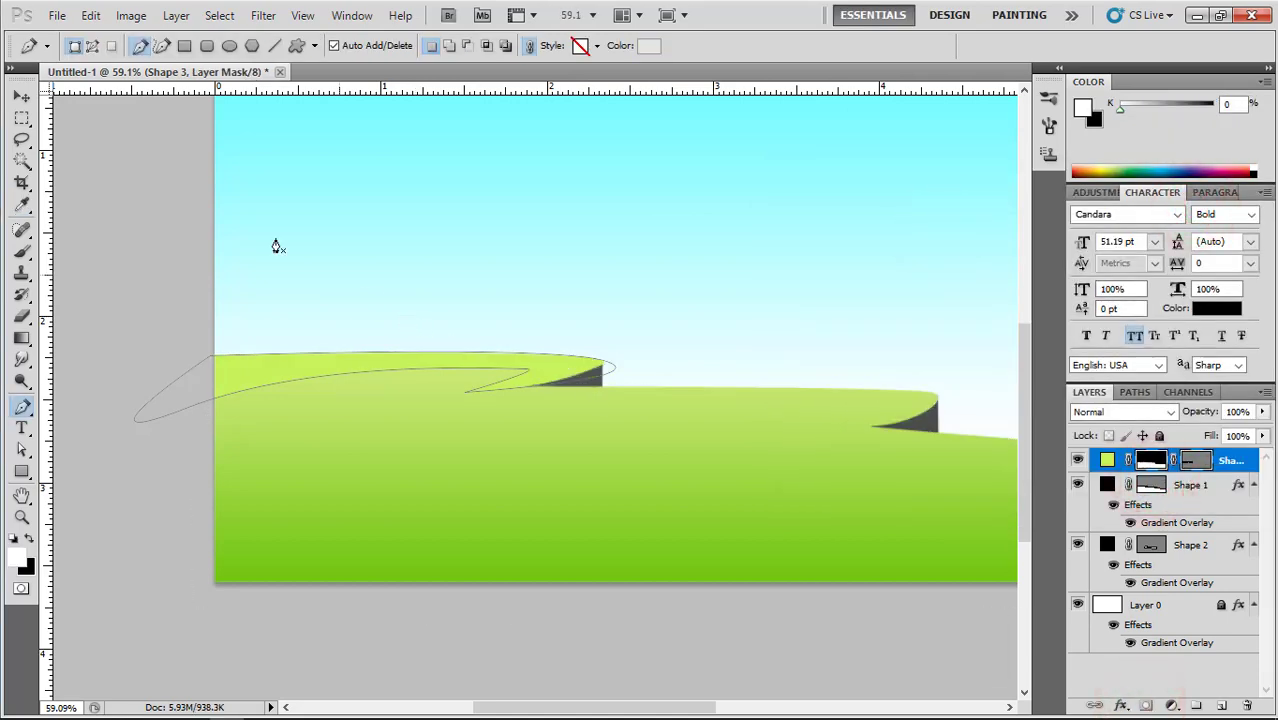
Change the upper ledge highlight's fill to a paler, less saturated green sampled from the ground and lightened.
left_click(22, 96)
left_click(94, 146)
left_click(556, 362)
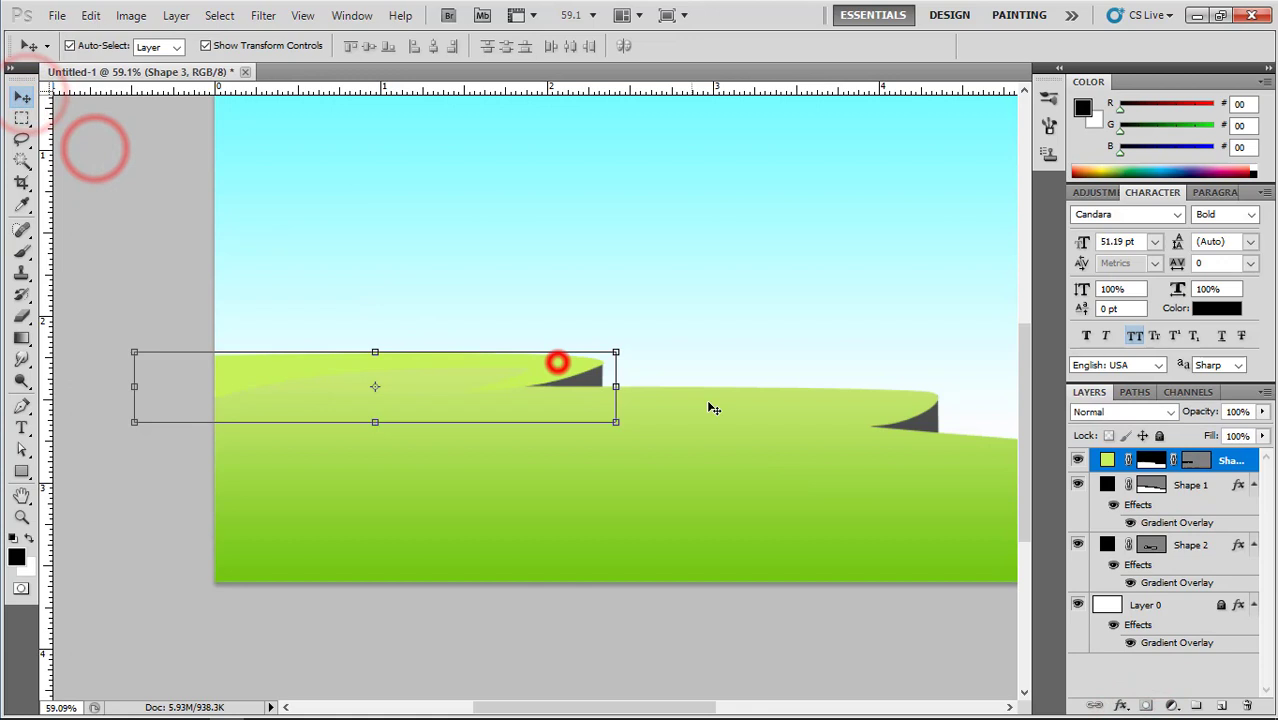
double_click(1108, 462)
left_click(593, 394)
left_click(890, 240)
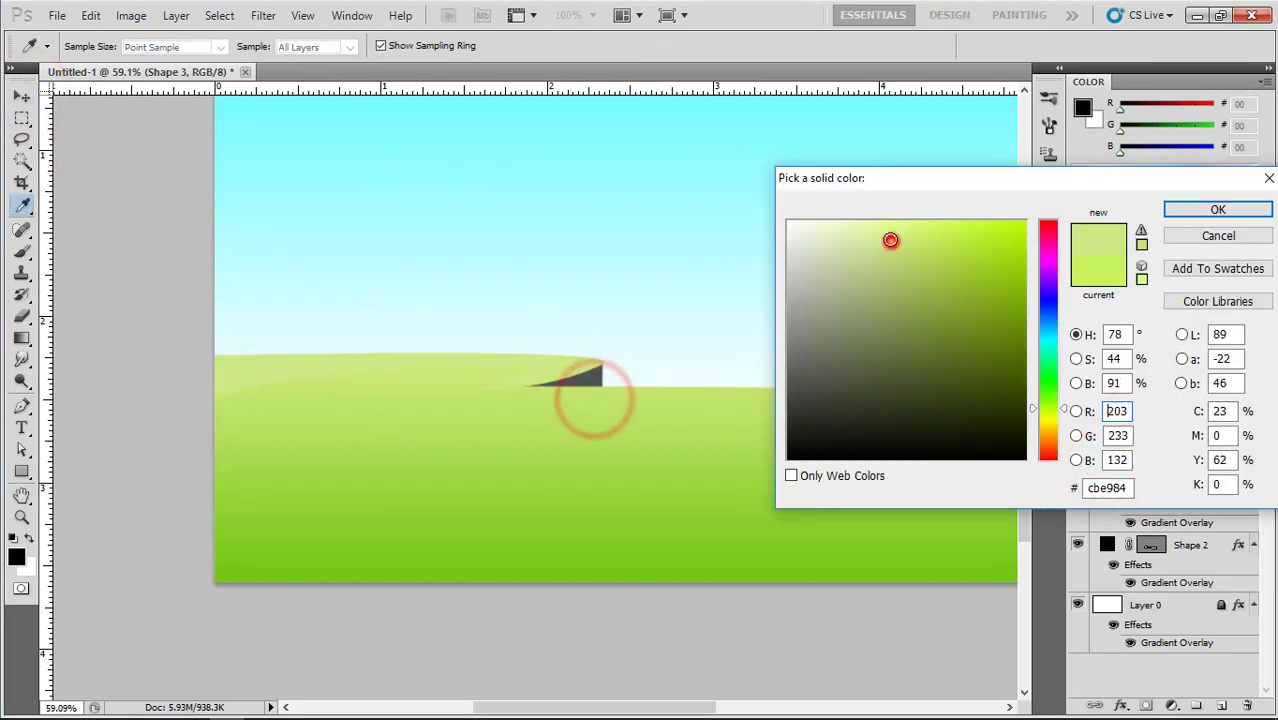
left_click_drag(888, 229, 891, 230)
left_click(1184, 209)
scroll(568, 345, "down", 2)
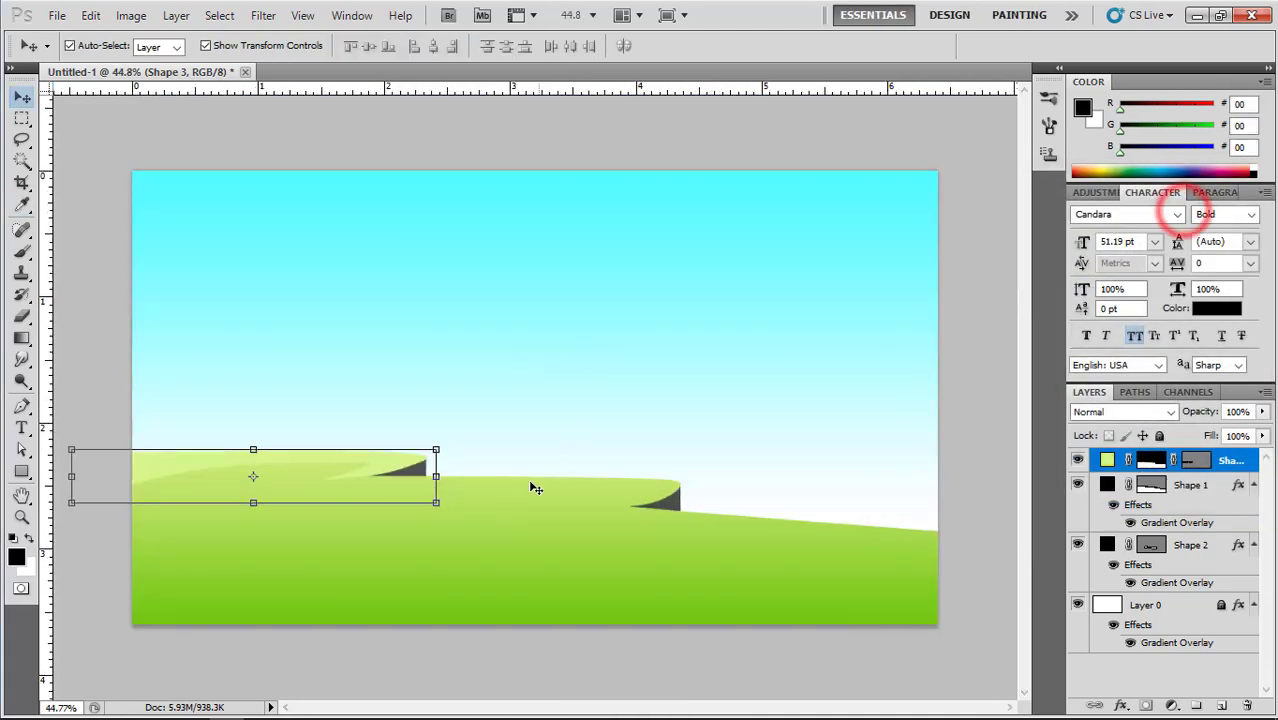
Draw a closed curved highlight shape above the ground layer with the Pen tool, following the middle ledge's edge between the two cliff faces.
left_click(435, 541)
left_click(22, 406)
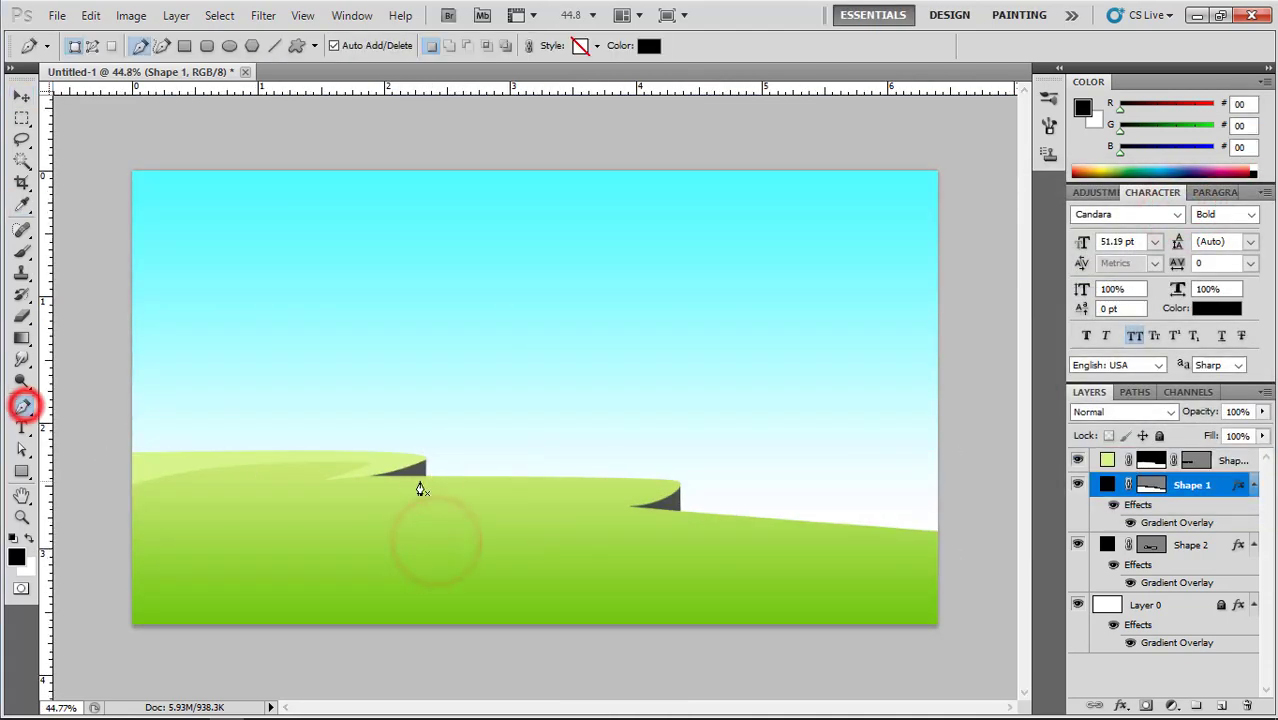
left_click(369, 476)
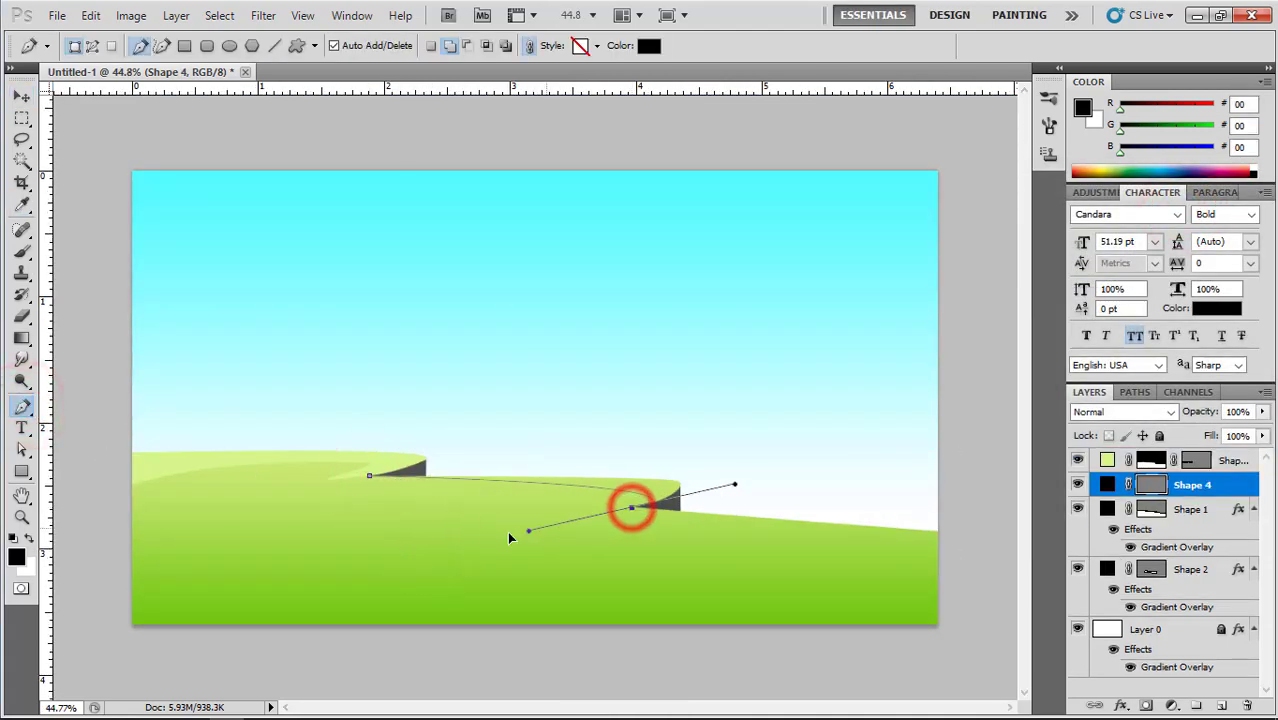
left_click_drag(509, 538, 427, 555)
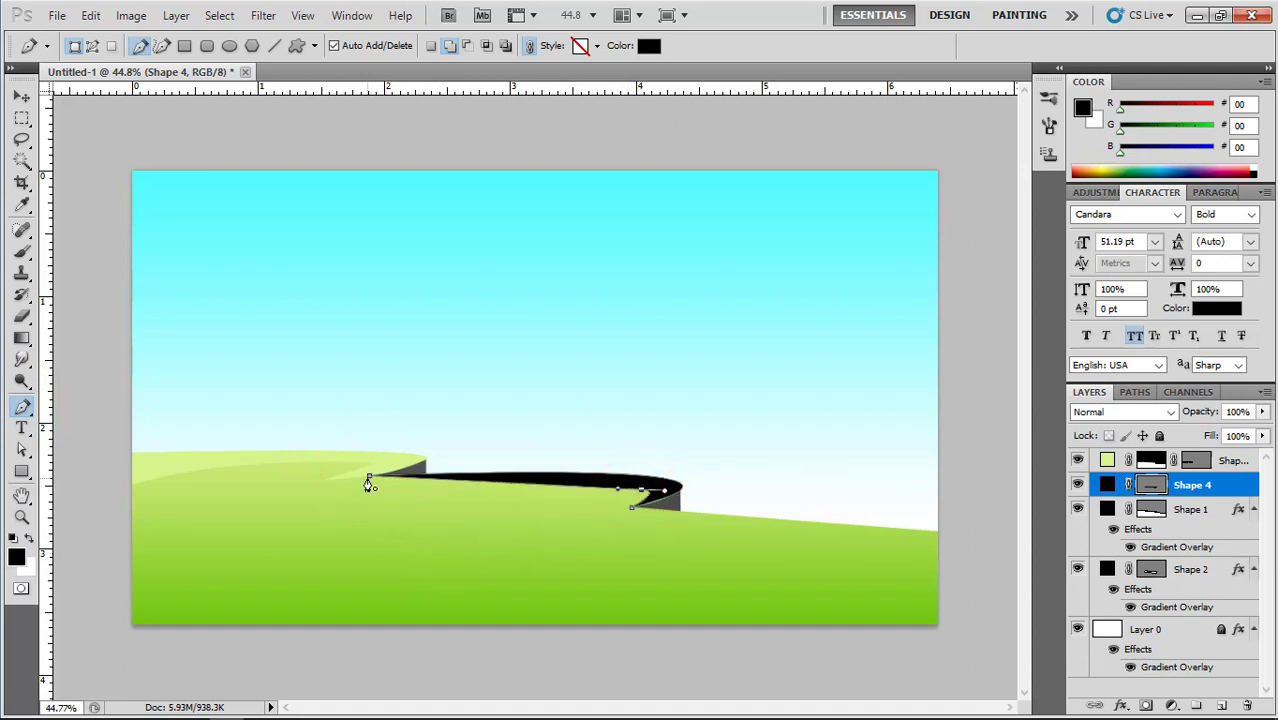
Set the middle ledge highlight's fill to light green #c8f370 and deselect the layer.
double_click(1107, 488)
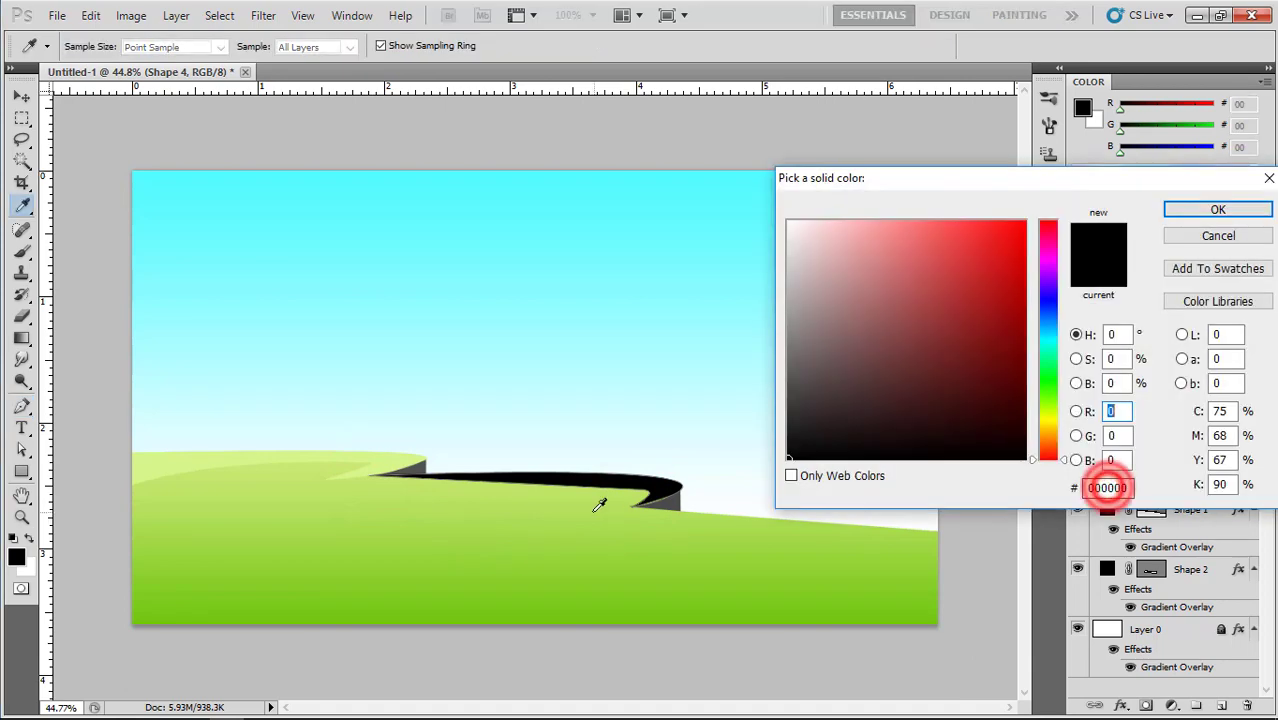
left_click(587, 506)
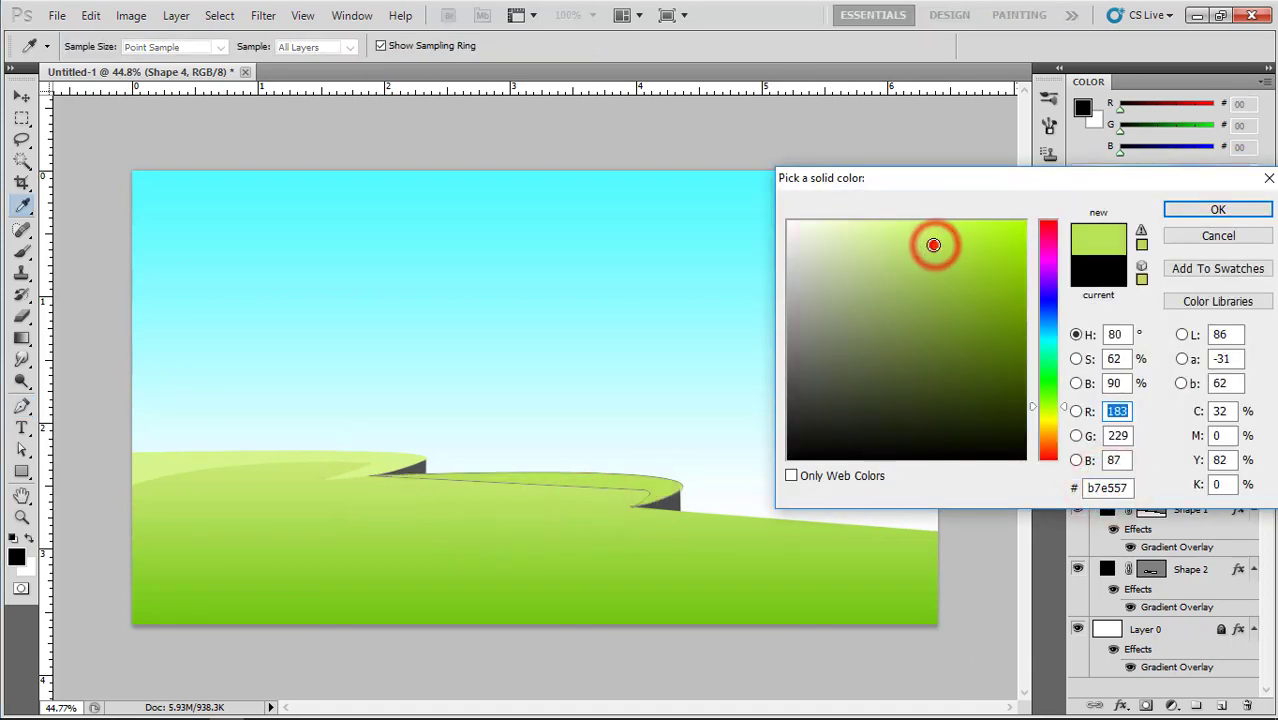
left_click_drag(933, 245, 915, 232)
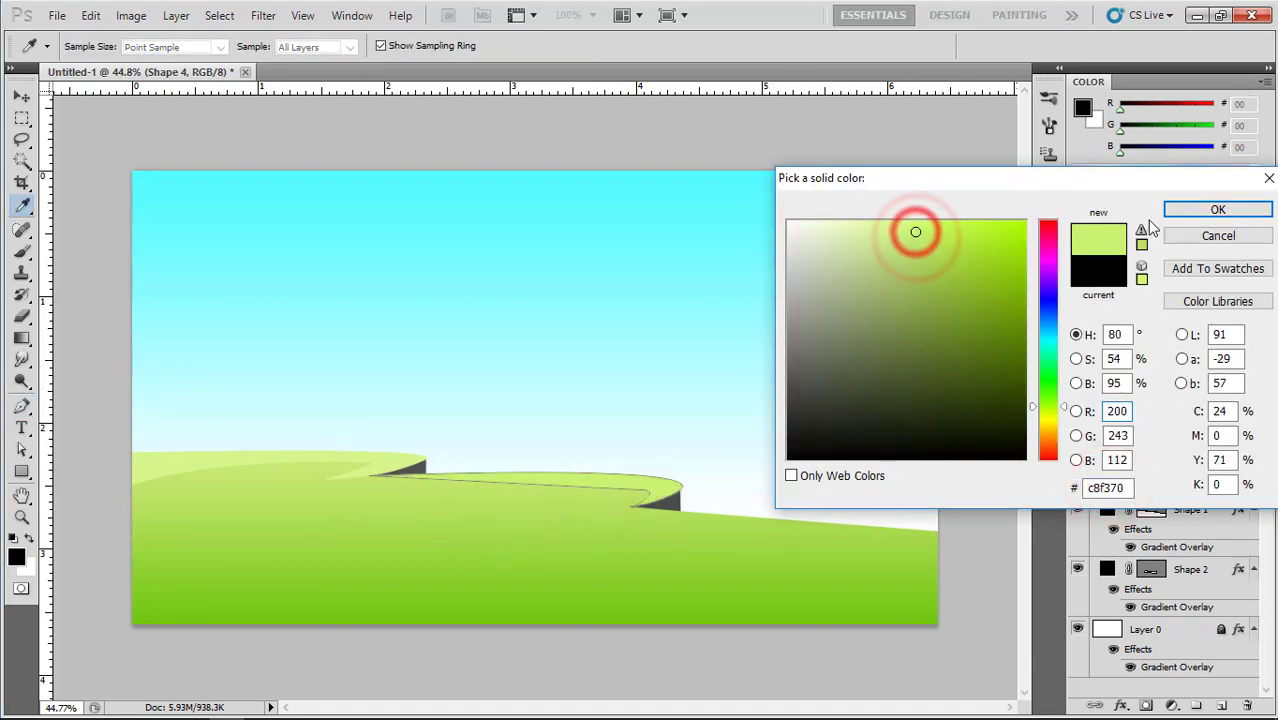
left_click(1190, 210)
left_click(21, 96)
left_click(150, 130)
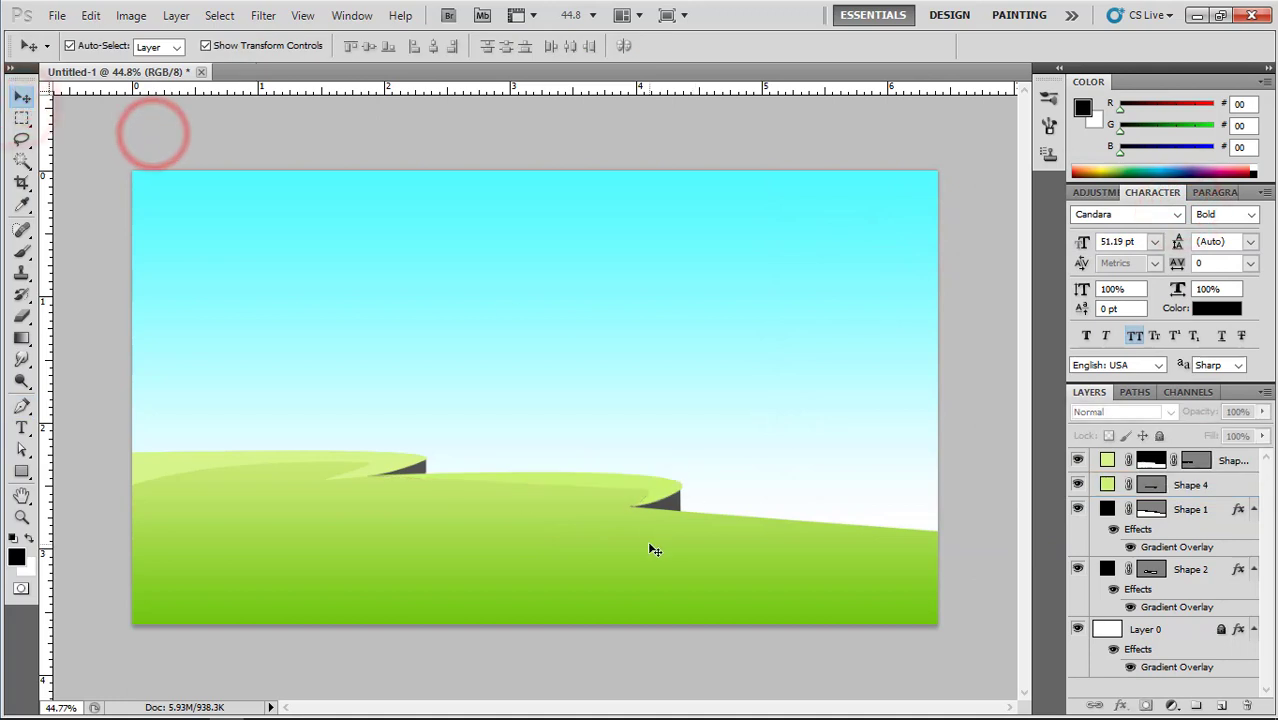
Add a layer mask to the middle ledge highlight from the ground shape's outline and deselect the layer.
scroll(652, 548, "up", 3)
left_click(689, 481)
left_click(1150, 509, "ctrl")
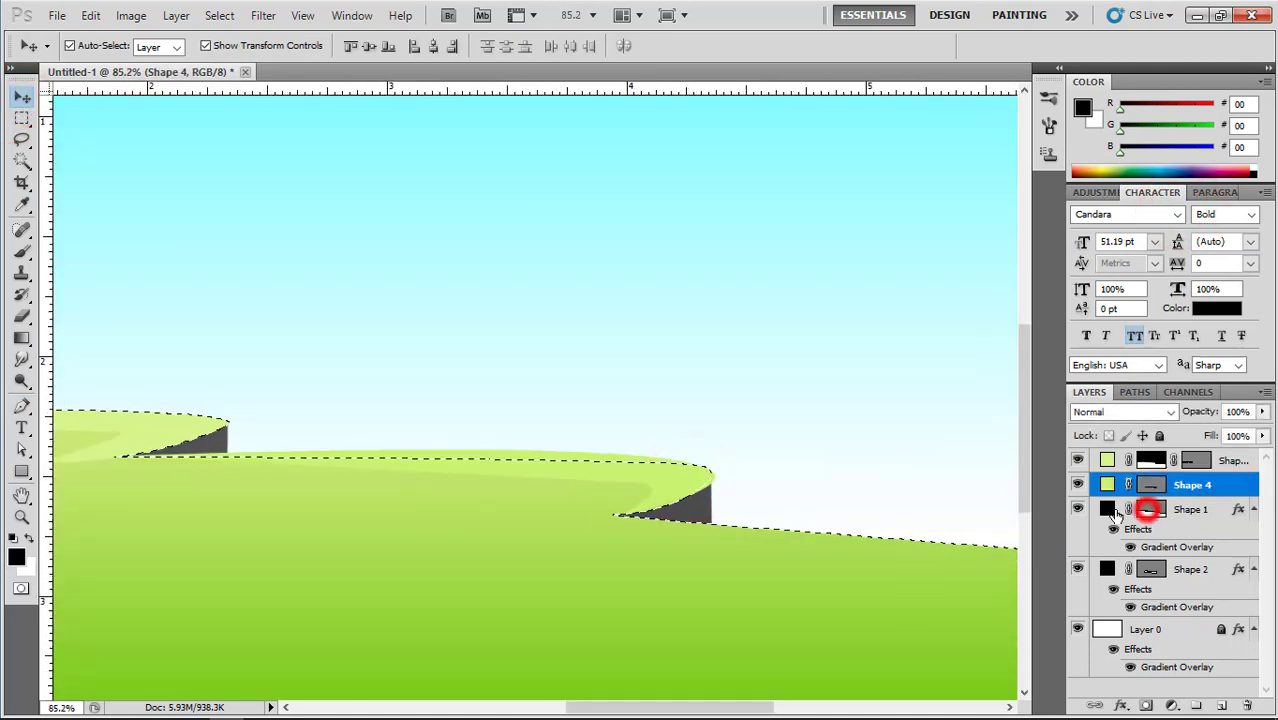
left_click(1146, 705)
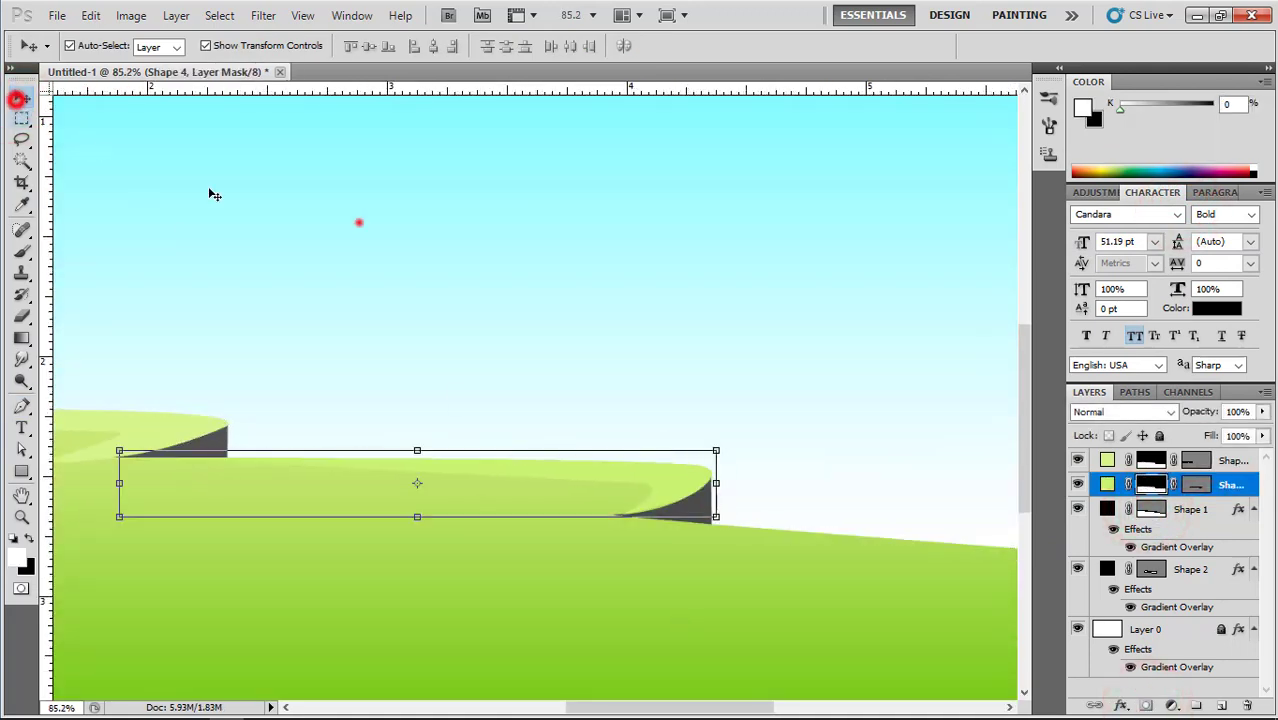
left_click(359, 222)
Reshape the middle ledge highlight with the Direct Selection tool, moving its inner anchor point closer to the ledge's rounded tip.
scroll(625, 515, "down", 3)
scroll(669, 539, "up", 3)
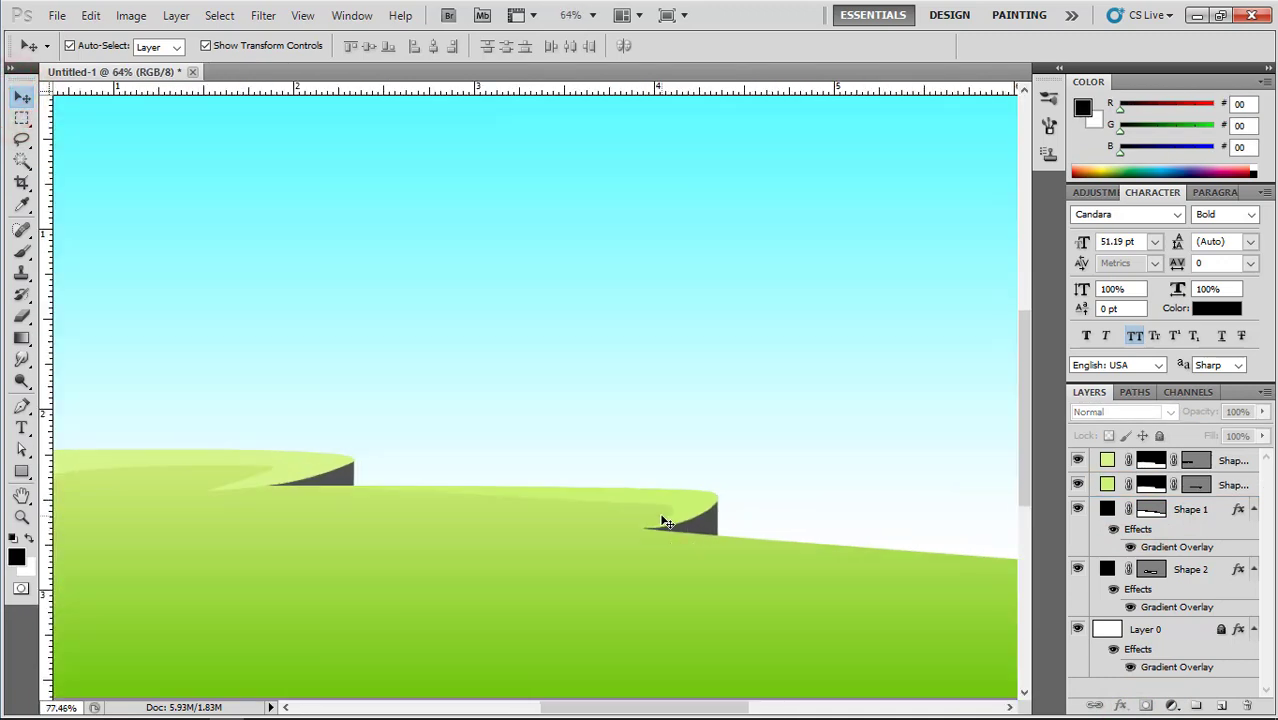
left_click(679, 502)
key("a")
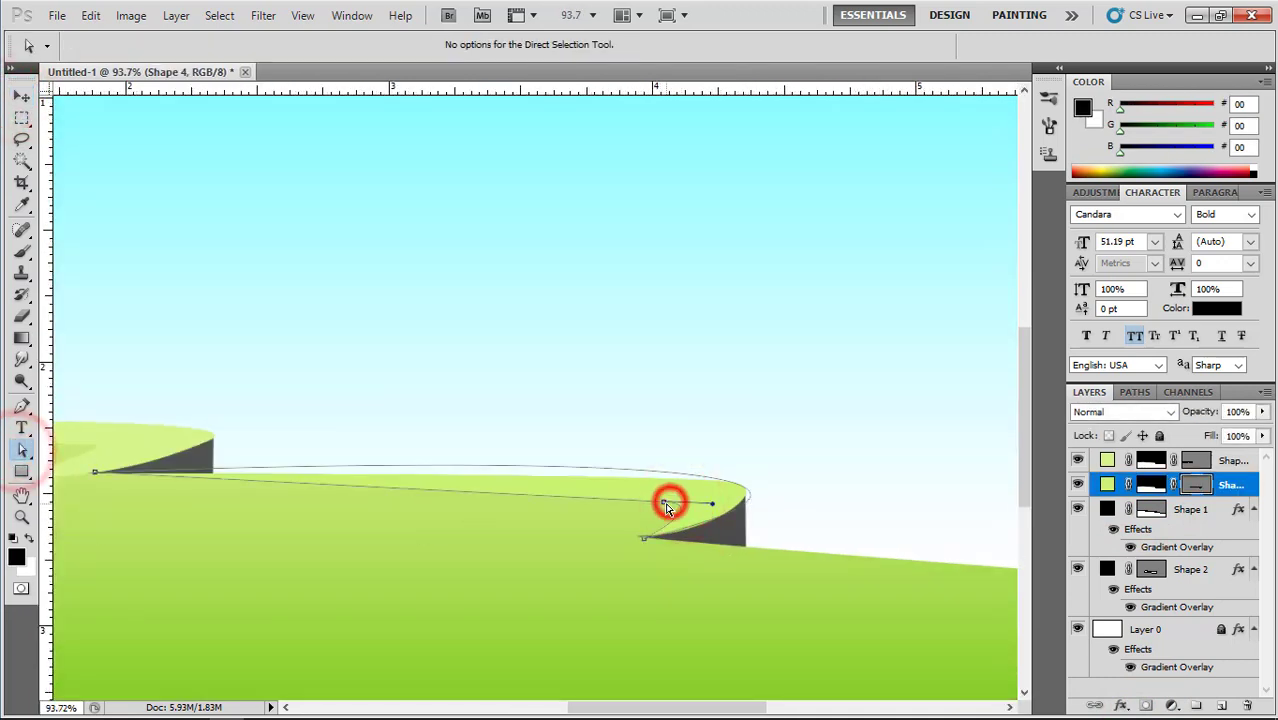
scroll(748, 528, "down", 2)
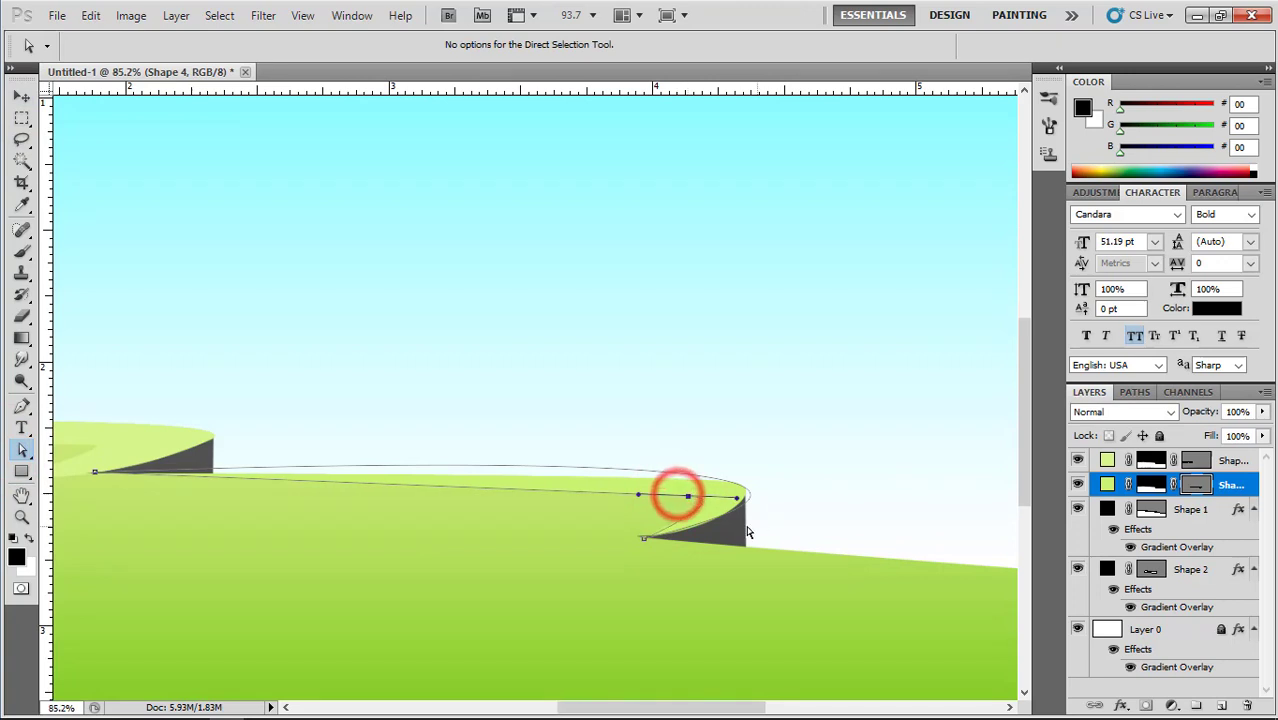
left_click(210, 485)
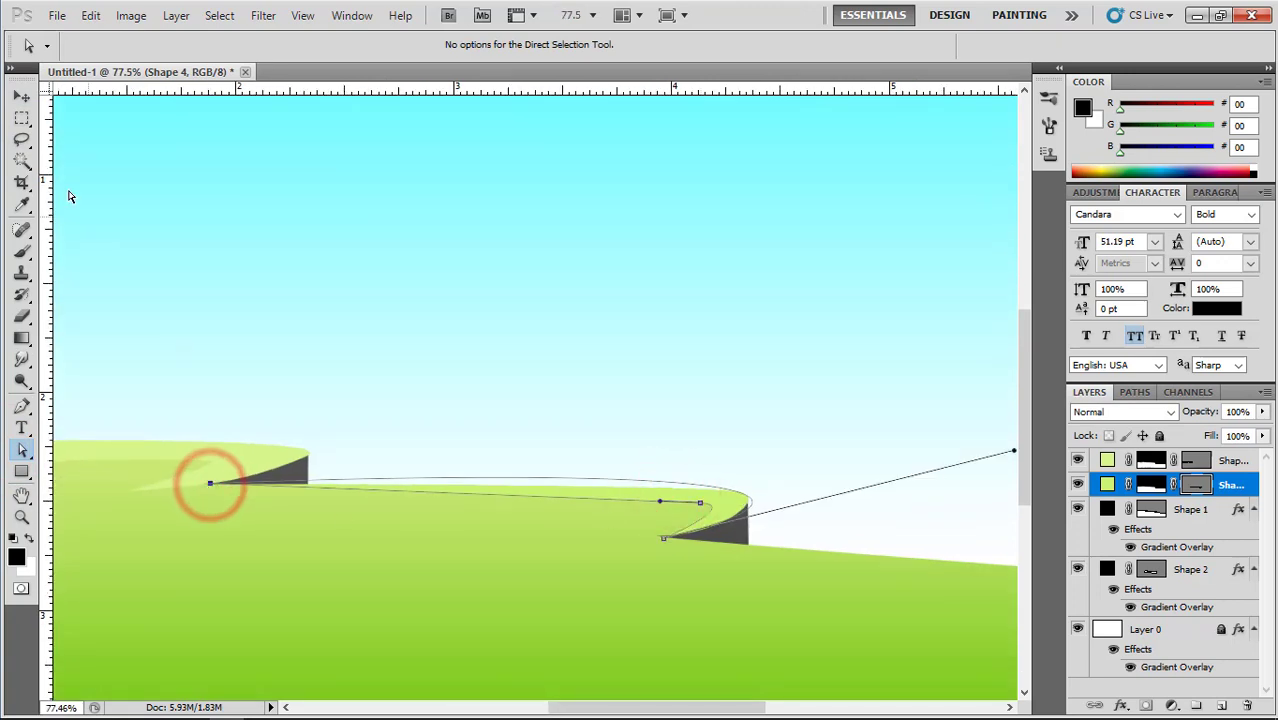
left_click(22, 97)
left_click(177, 190)
Draw a third closed highlight shape above the ground layer with the Pen tool, from the lower cliff's base past the canvas's right side.
scroll(625, 448, "down", 3)
left_click(718, 542)
key("p")
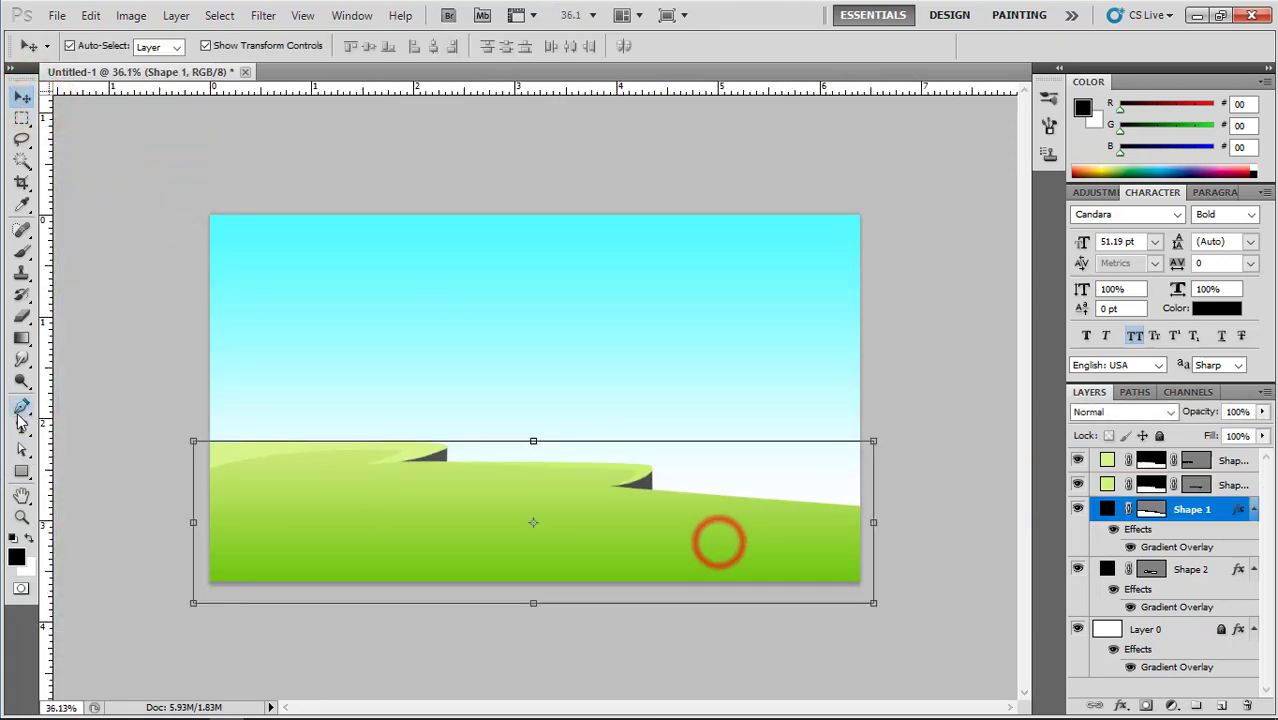
left_click(611, 487)
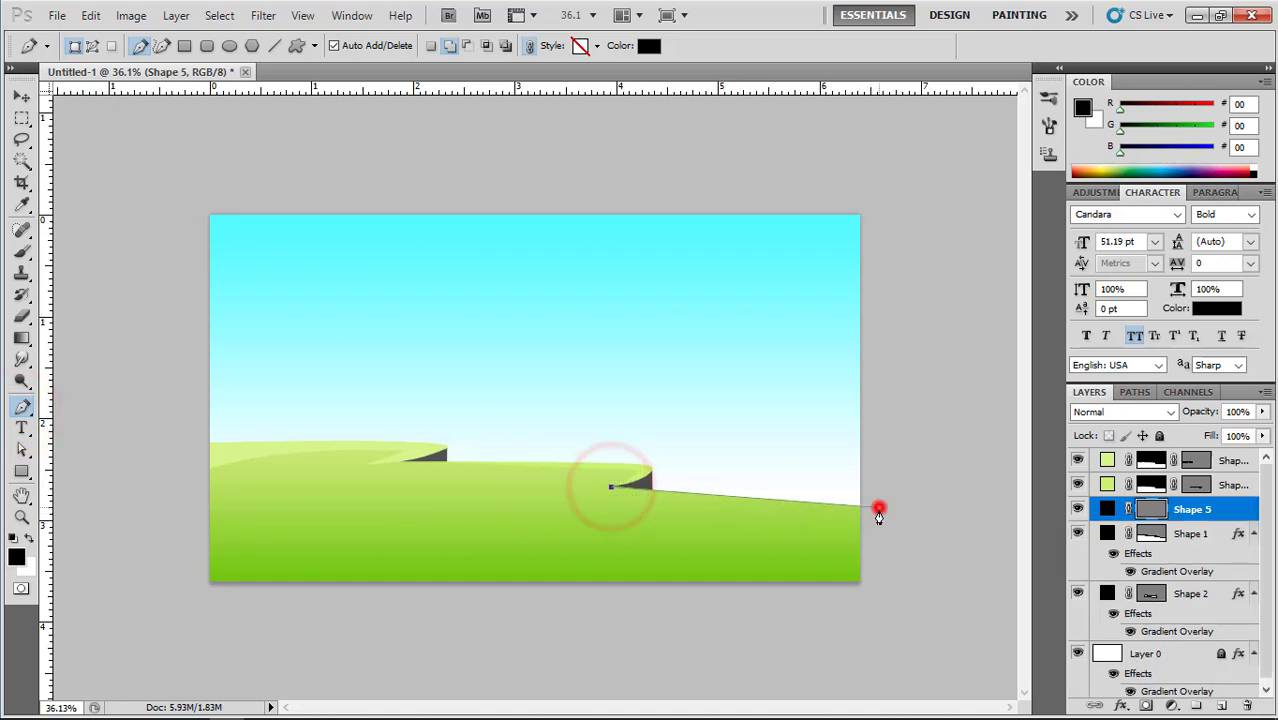
left_click_drag(815, 543, 636, 512)
left_click_drag(555, 483, 262, 469)
Fill the lowest ledge highlight with the green sampled from the middle ledge highlight and mask it with the ground shape's outline.
double_click(1105, 510)
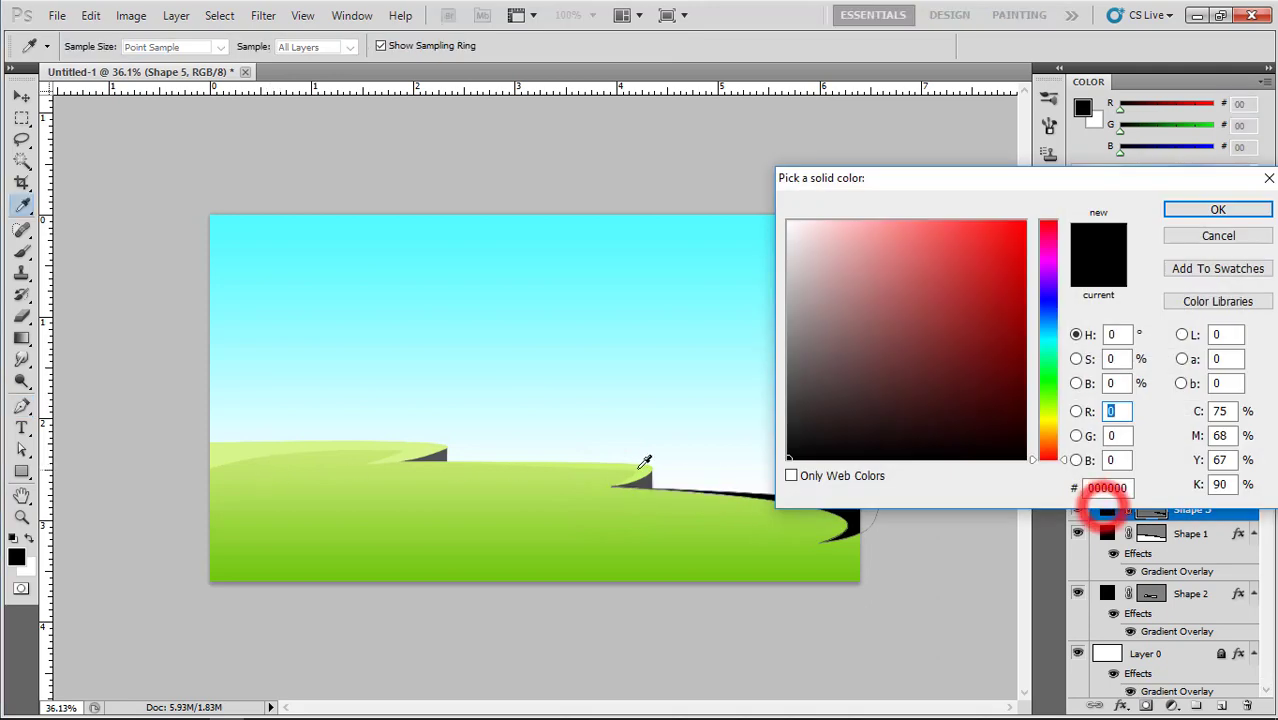
left_click(639, 465)
left_click(1178, 212)
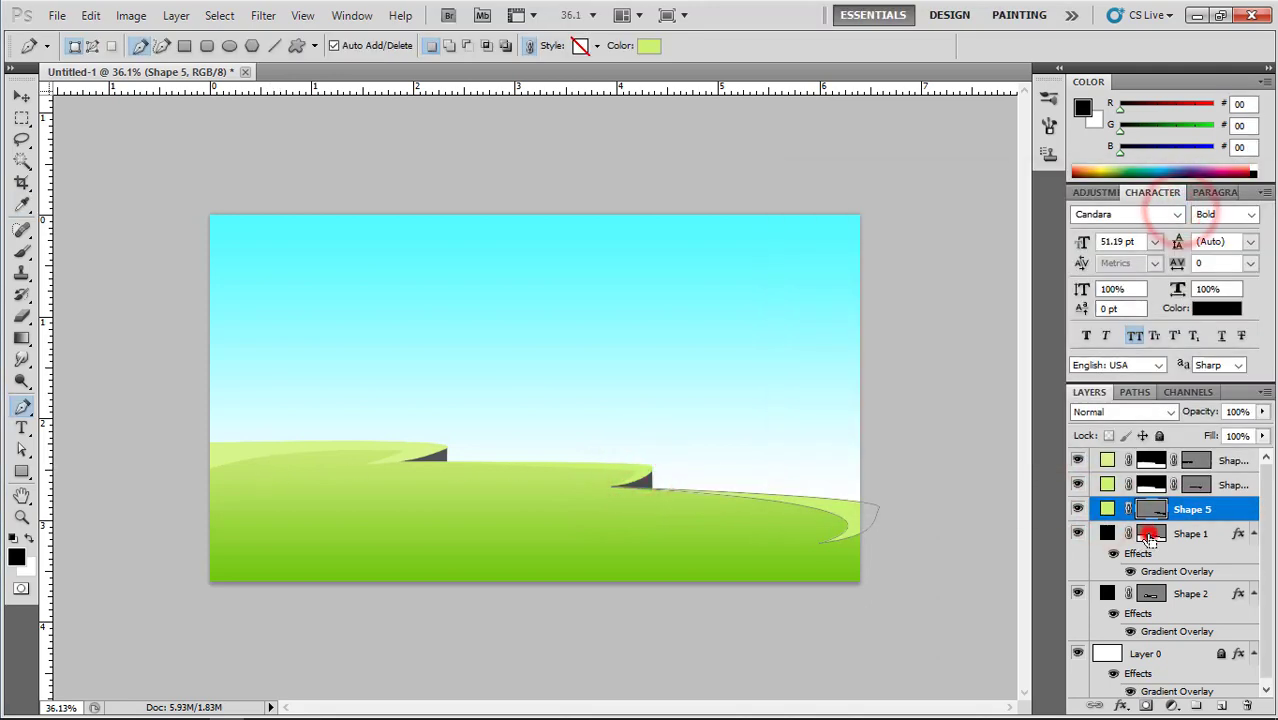
left_click(1150, 535, "ctrl")
left_click(1146, 705)
left_click(22, 97)
left_click(190, 126)
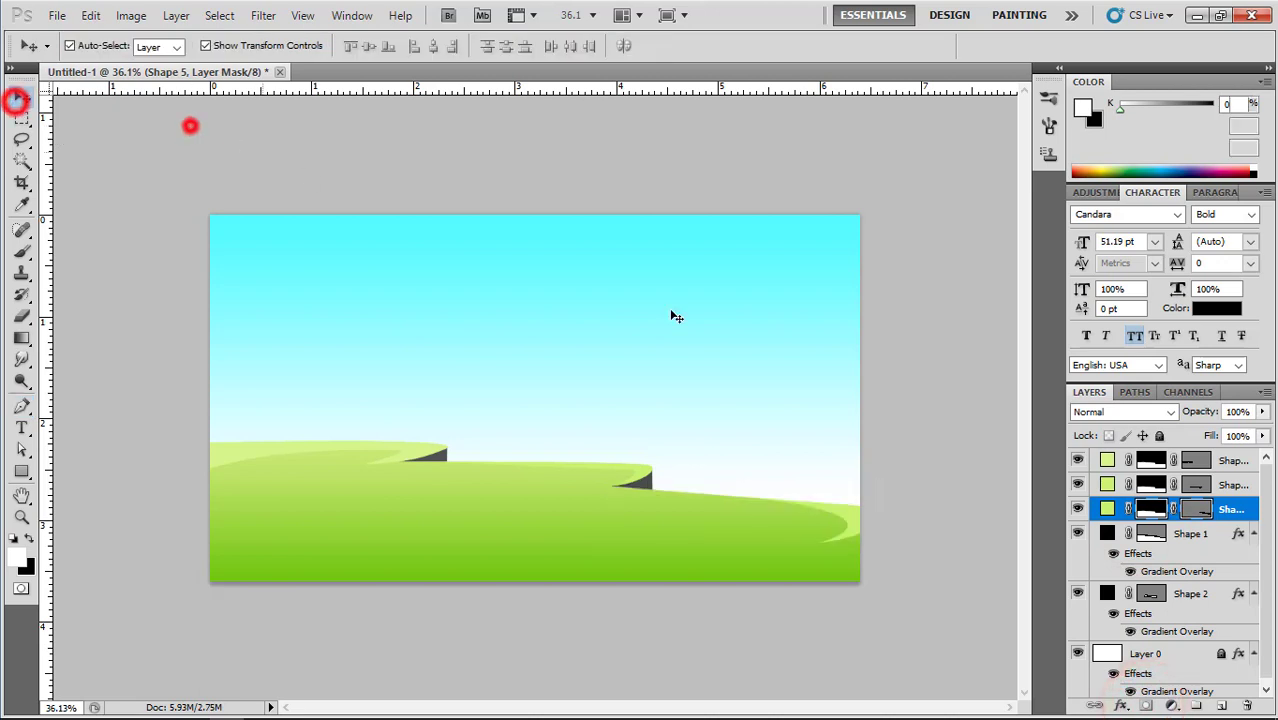
Draw a thin, curved, pointed highlight shape with the Pen tool on the ground just below the middle ledge.
scroll(500, 440, "down", 2)
scroll(360, 524, "up", 5)
left_click(307, 518)
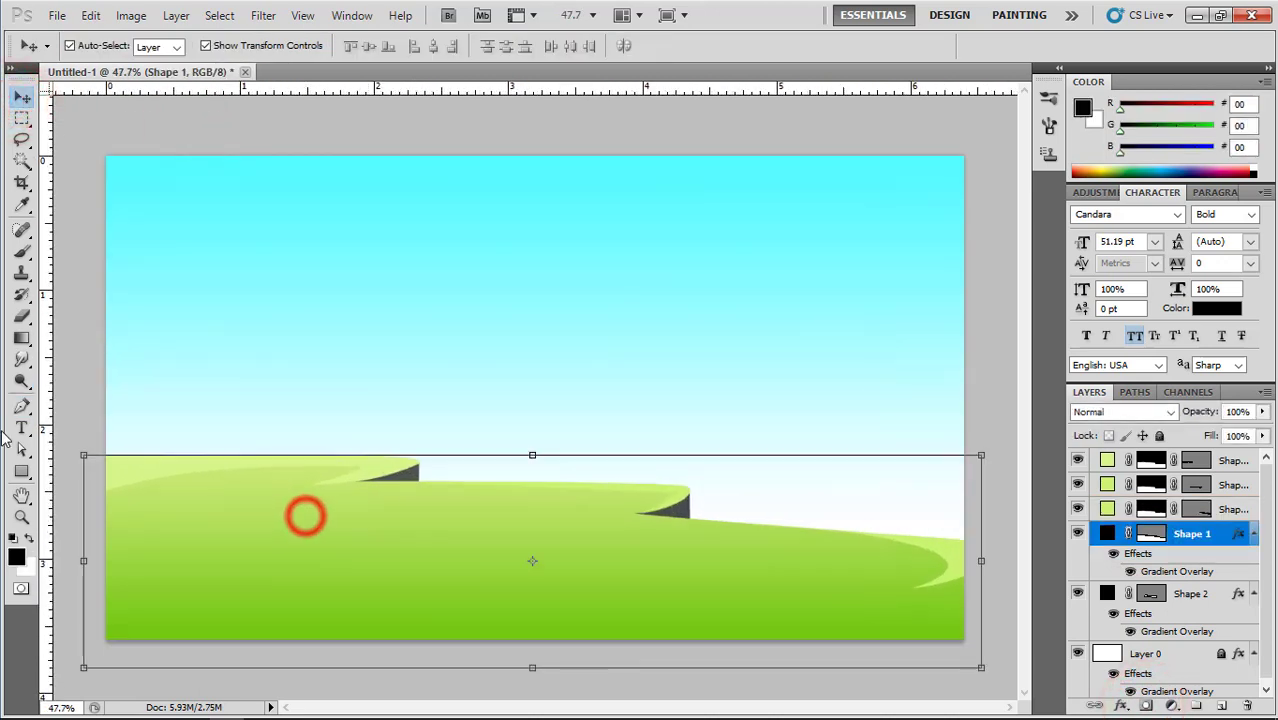
left_click(20, 403)
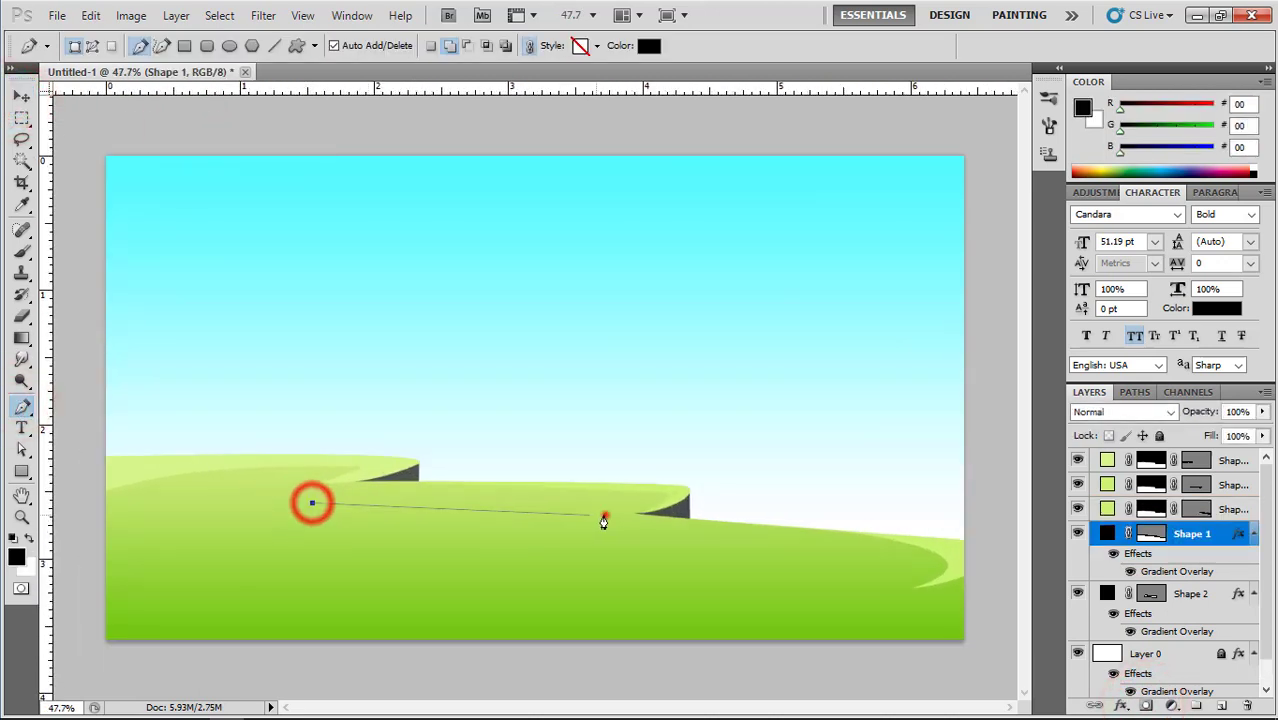
left_click(513, 548)
left_click_drag(568, 521, 537, 517)
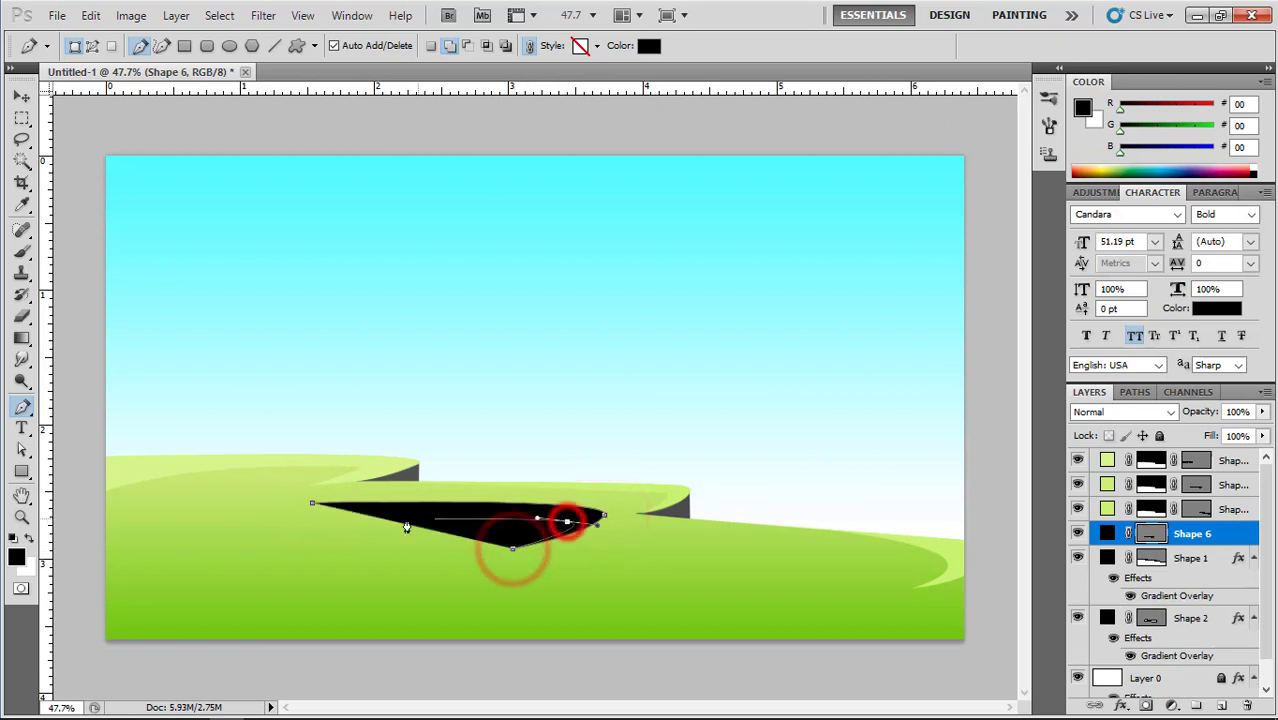
Set the inner ground highlight's fill to light green #caee79 and deselect the layer.
double_click(1105, 535)
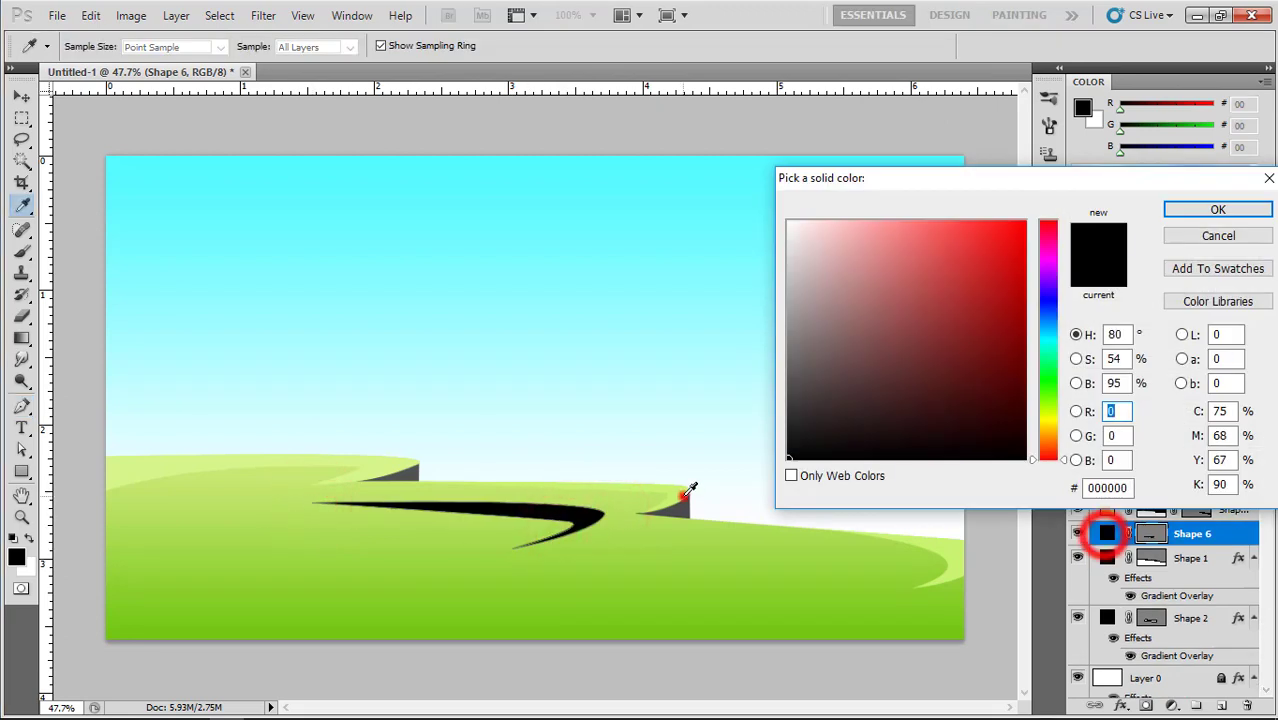
left_click(676, 495)
left_click(628, 501)
left_click(904, 237)
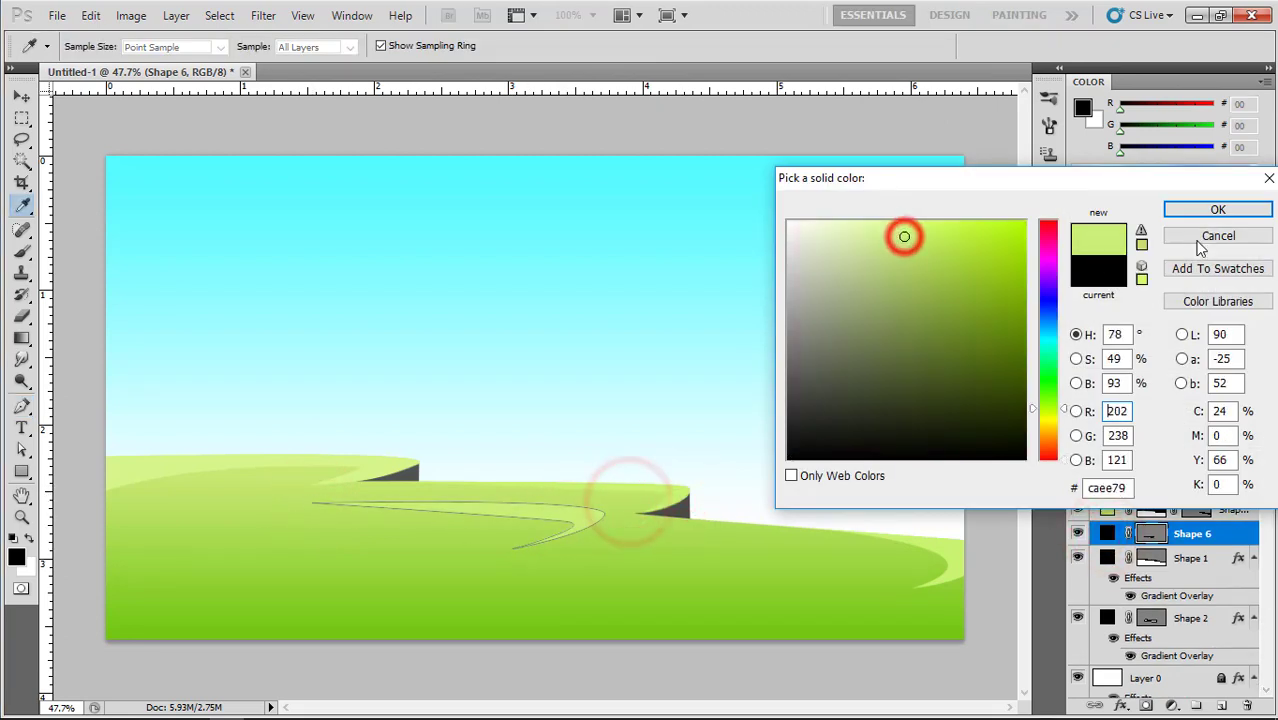
left_click(1209, 213)
left_click(22, 98)
left_click(137, 116)
Reduce the inner ground highlight layer's opacity and deselect the layer.
scroll(560, 490, "down", 3)
left_click(564, 486)
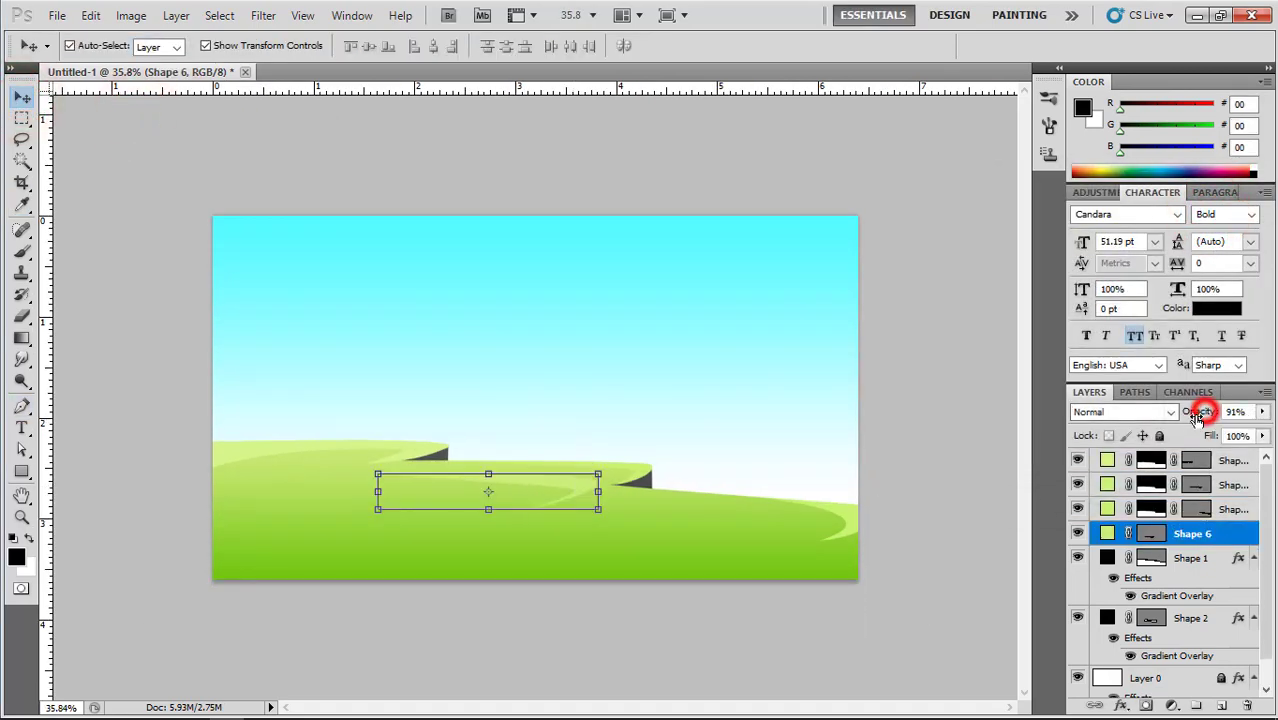
left_click(901, 391)
Draw a closed, rounded, elongated shape with the Pen tool on the ground below the upper ledge.
key("ctrl+0")
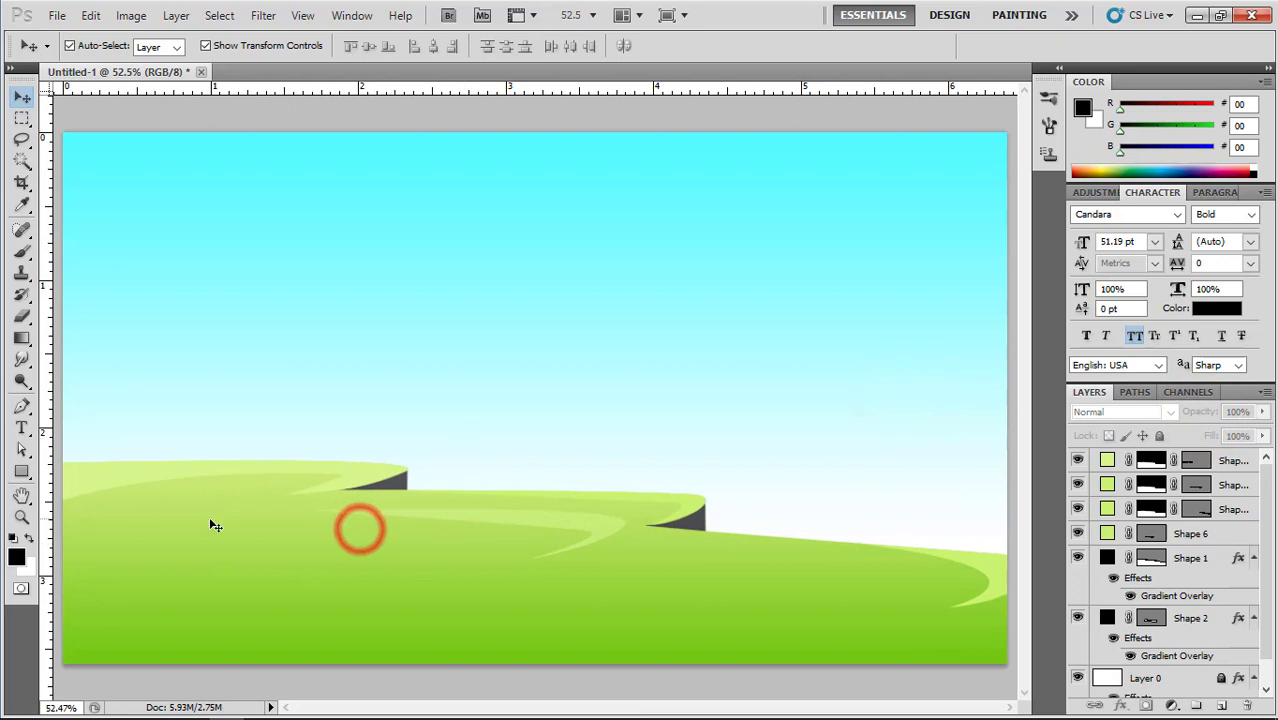
left_click(21, 408)
left_click(171, 548)
left_click_drag(380, 544, 467, 572)
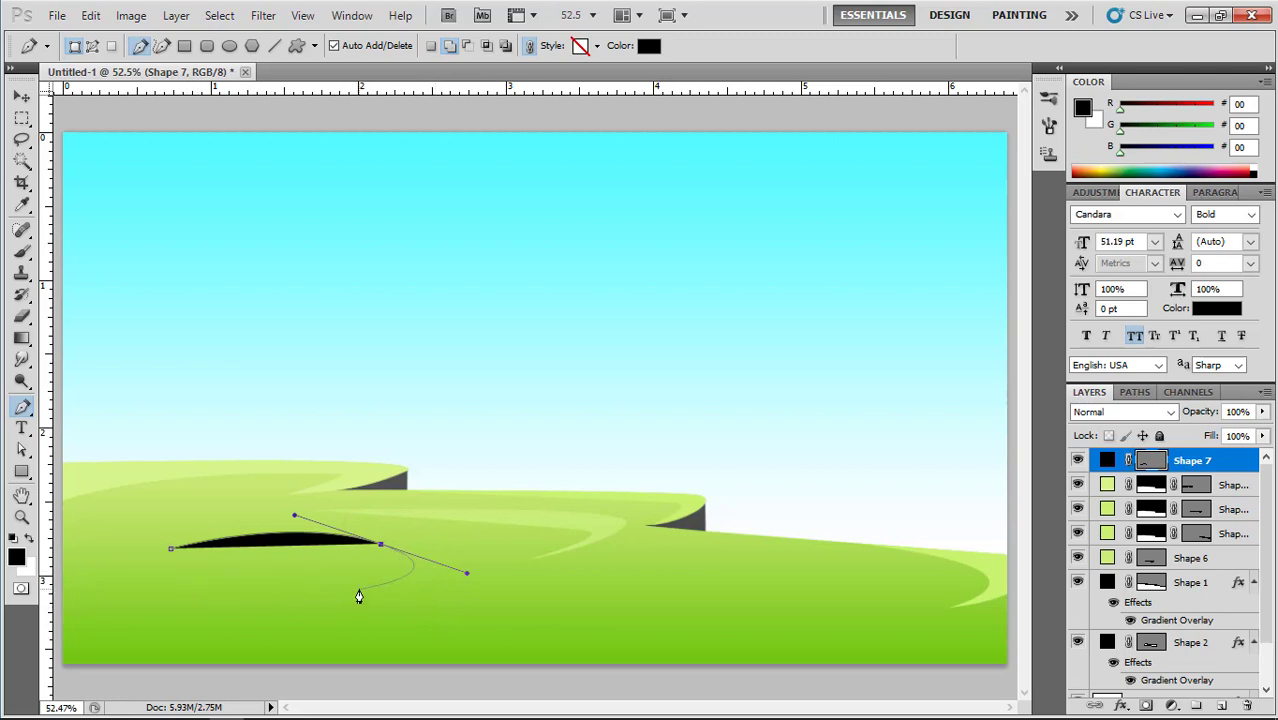
left_click_drag(173, 595, 147, 588)
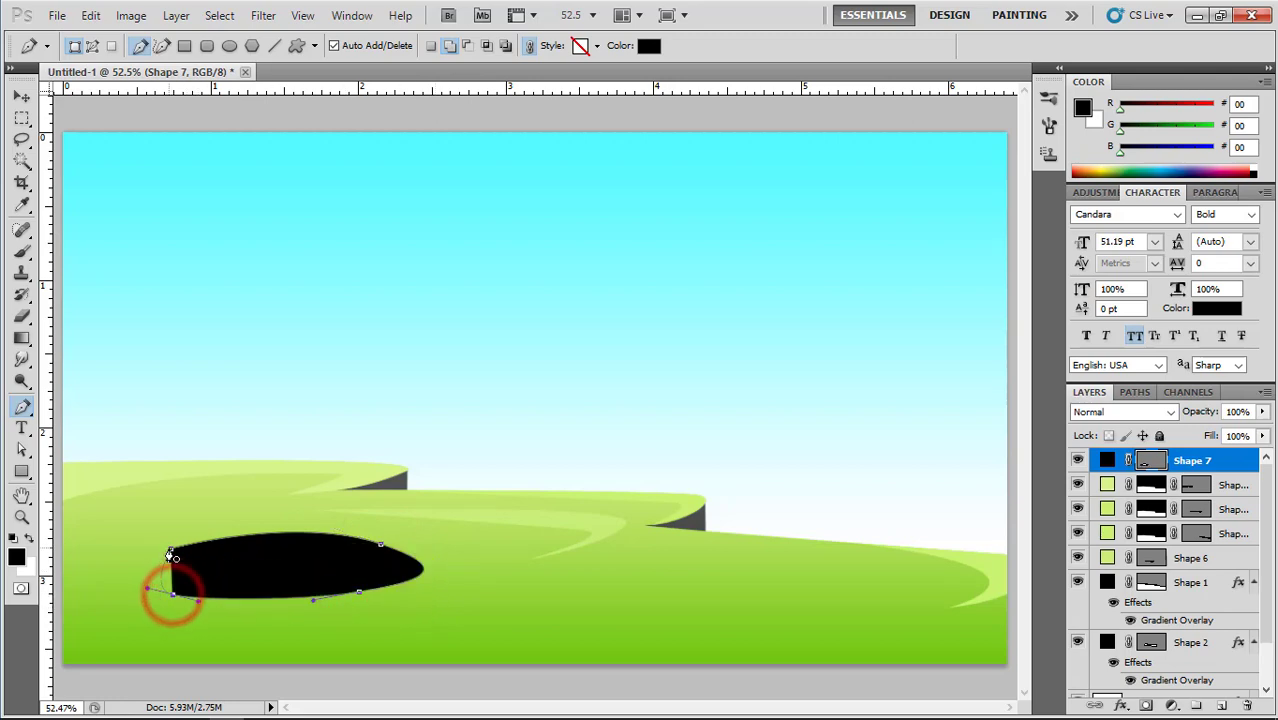
Add a Gradient Overlay to the new rounded shape and set the gradient's start stop to a mid grey.
double_click(1233, 459)
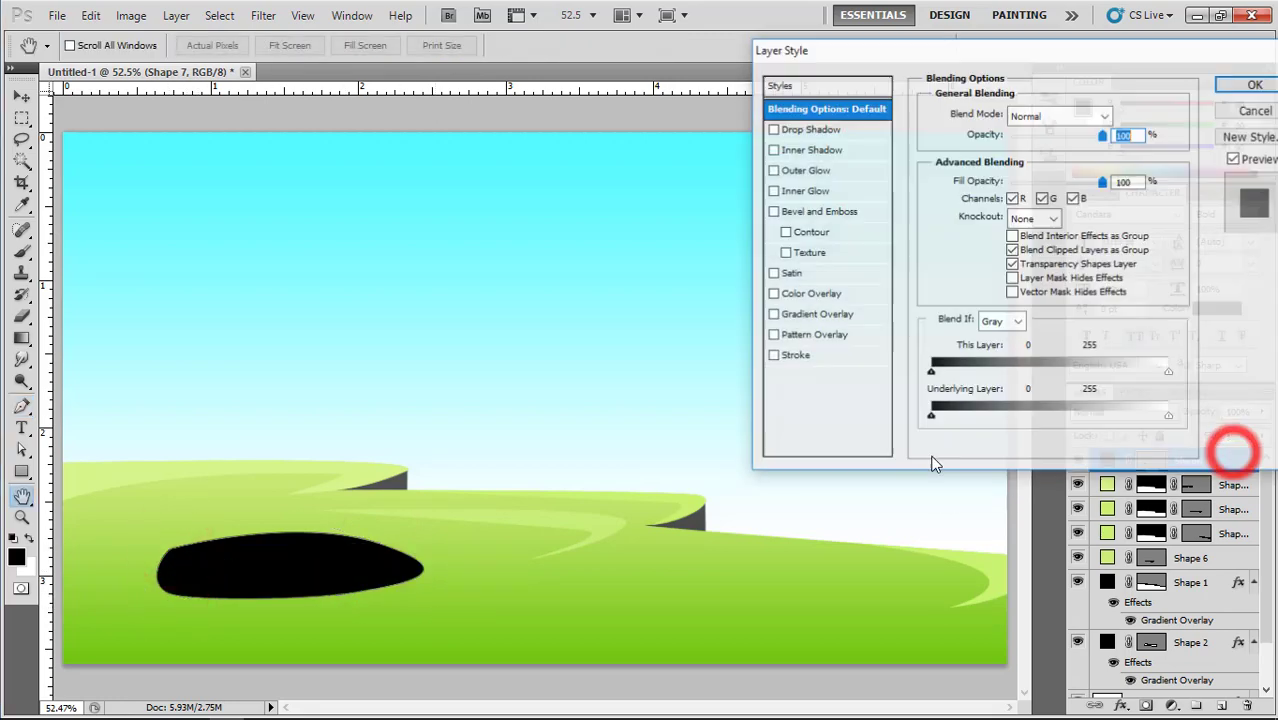
left_click(790, 314)
left_click(1060, 152)
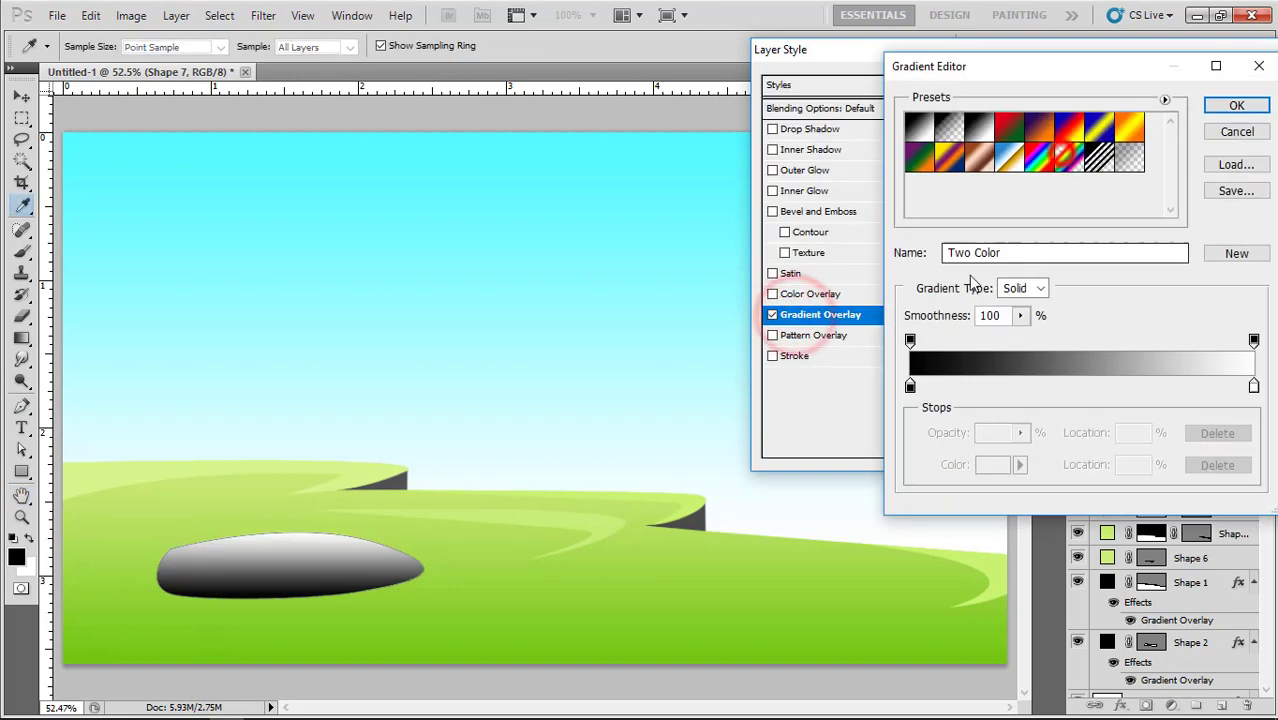
double_click(910, 386)
left_click(806, 356)
left_click(796, 370)
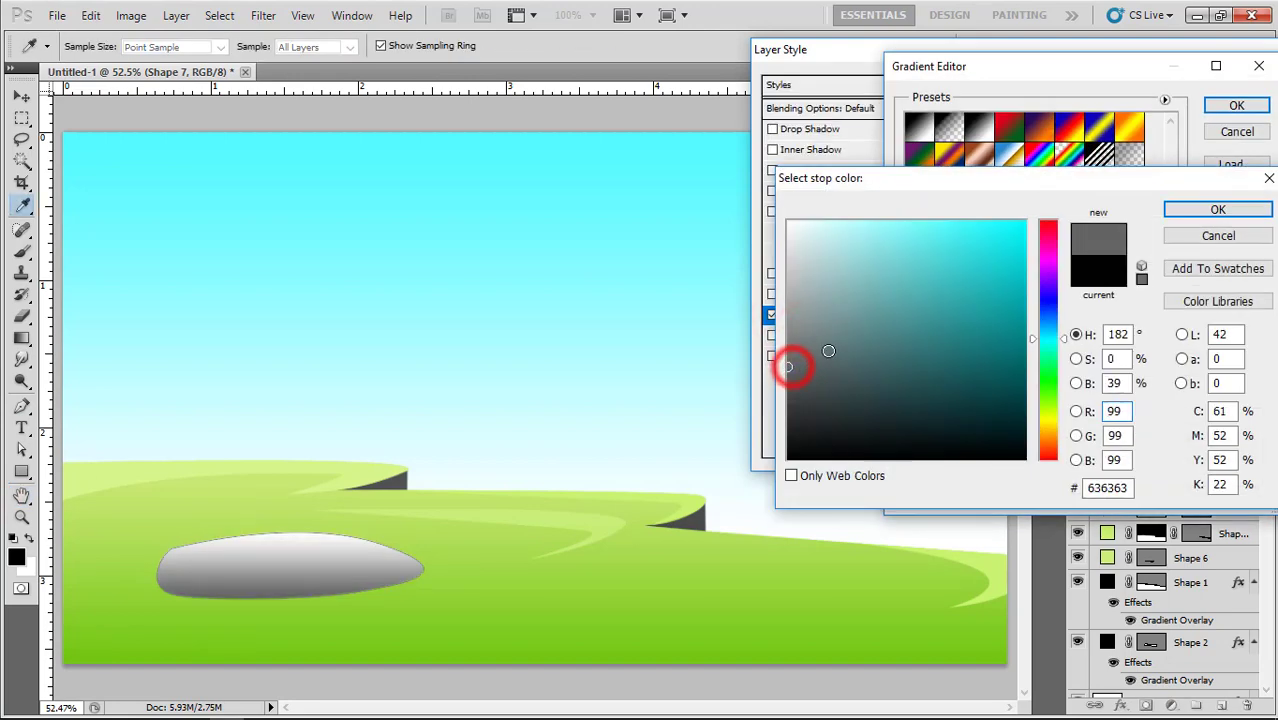
left_click(792, 338)
left_click(1187, 213)
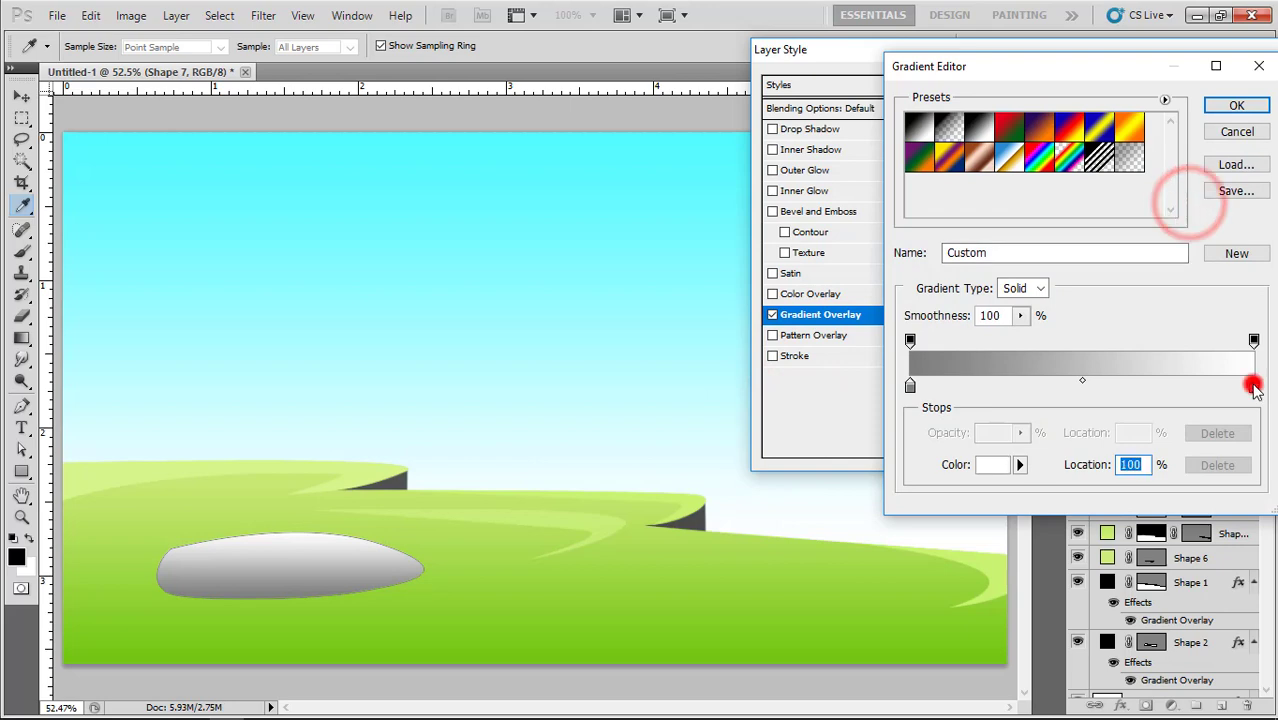
Set the end stop of the rounded shape's gradient to light grey #d9d9d9, apply the overlay and deselect the layer.
double_click(1250, 385)
left_click(786, 259)
left_click(788, 253)
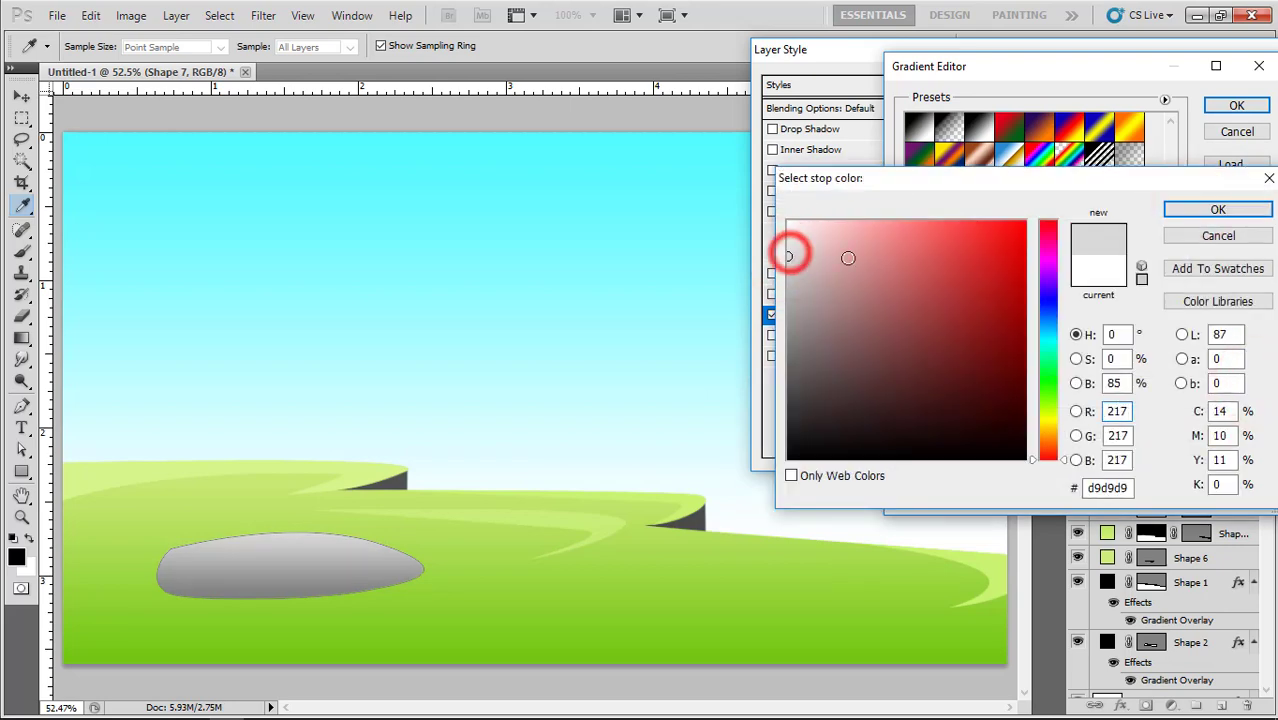
left_click(1240, 103)
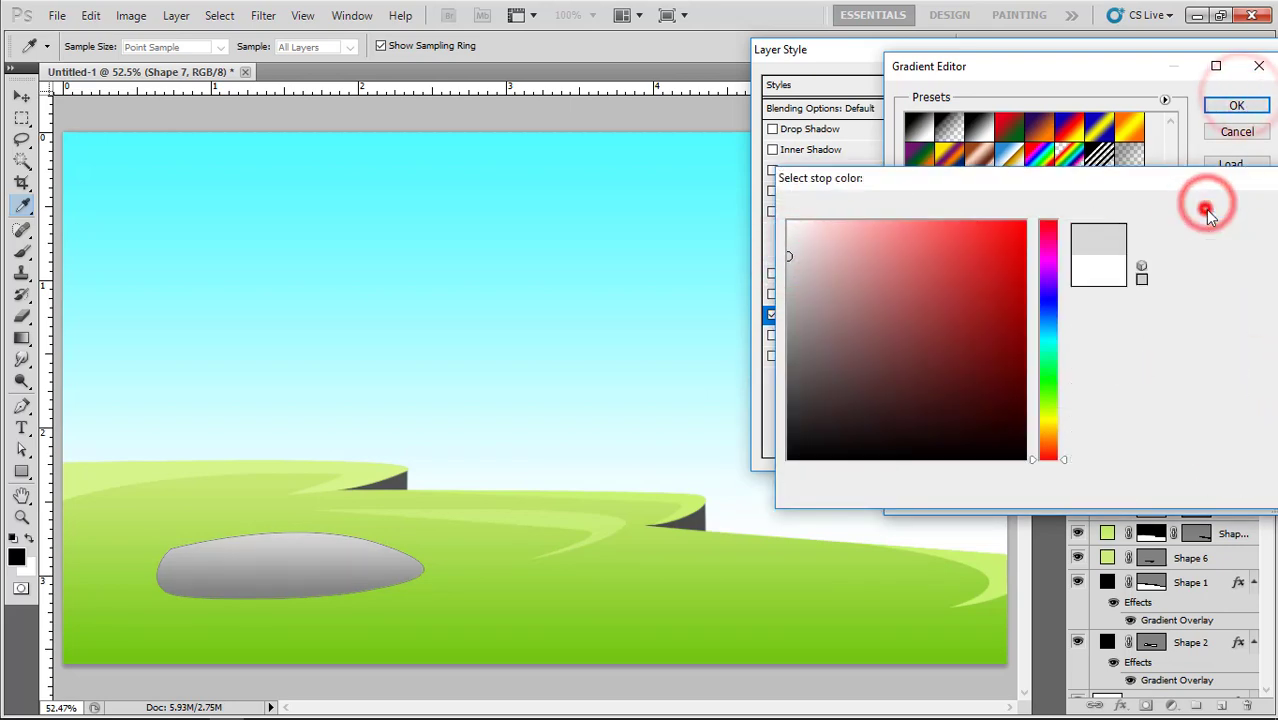
left_click(1240, 80)
key("p")
left_click(26, 97)
left_click(100, 114)
scroll(377, 531, "down", 2)
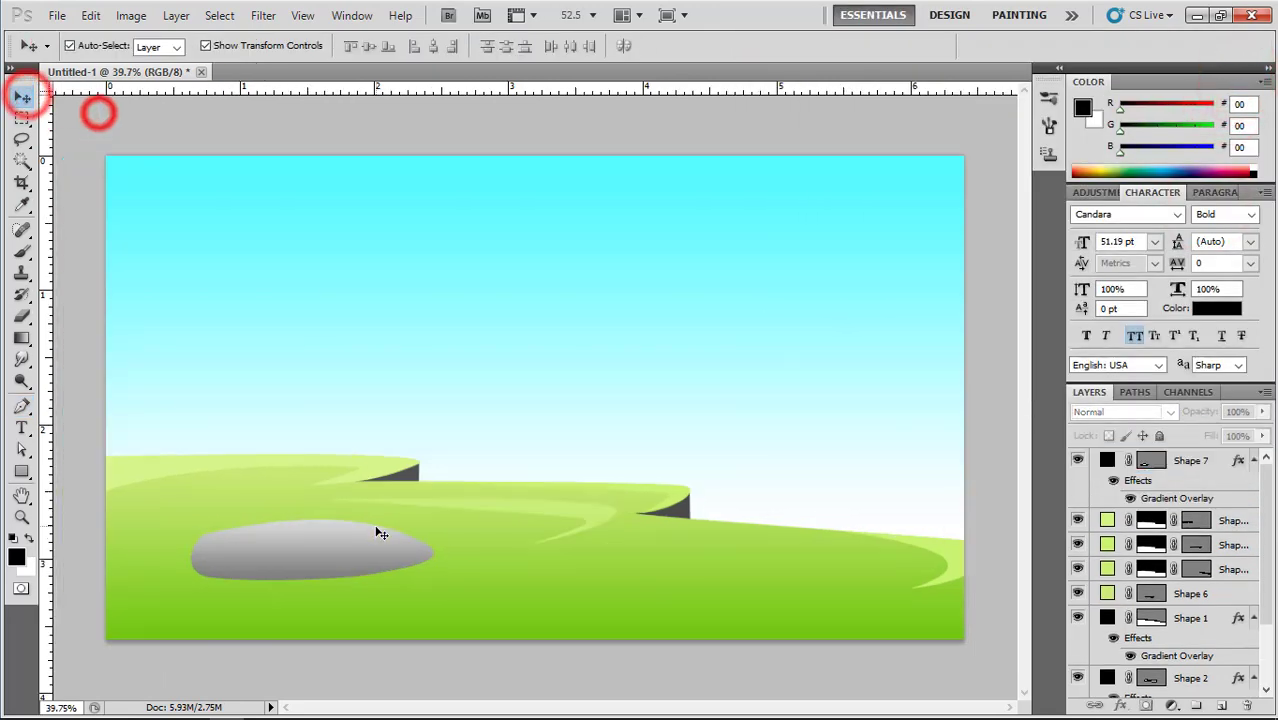
Move the grey shape up into the sky and group all the ground, cliff and highlight layers together.
scroll(340, 566, "up", 3)
left_click_drag(362, 581, 626, 139)
scroll(587, 318, "down", 3)
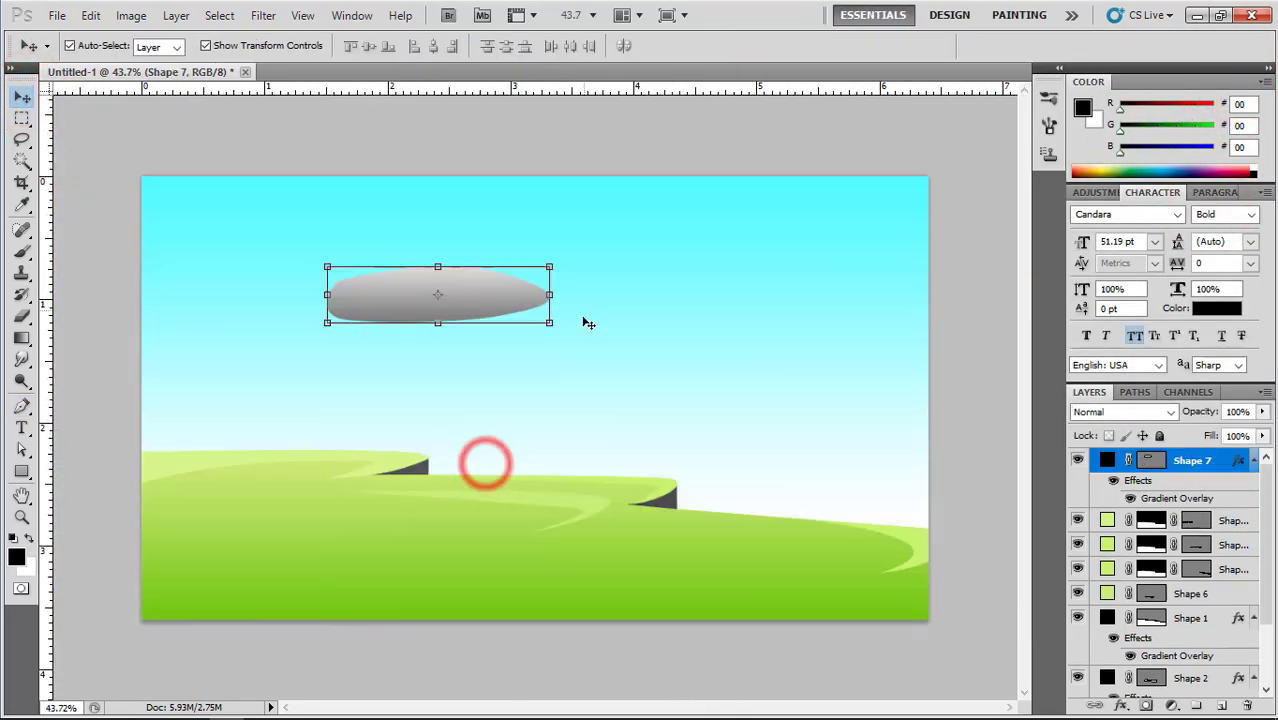
left_click_drag(108, 443, 860, 598)
key("ctrl+g")
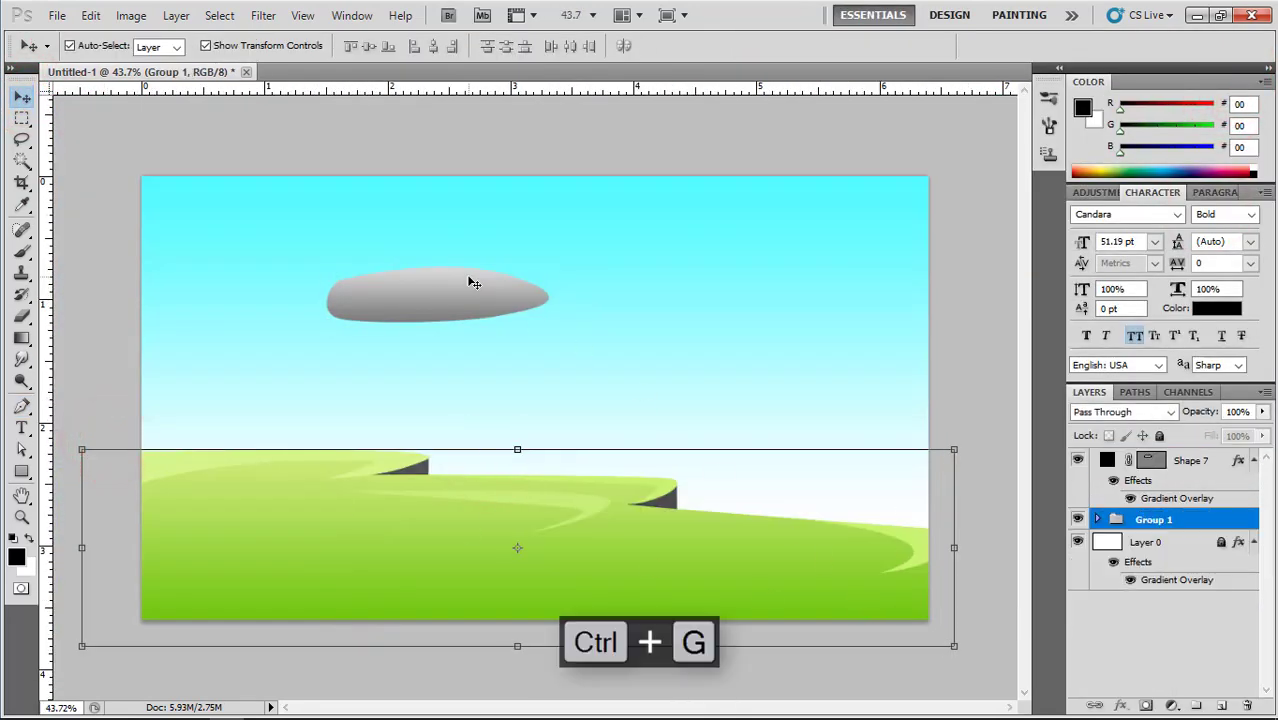
Move the grey shape back down onto the ground below the upper ledge.
left_click_drag(469, 277, 381, 505)
scroll(348, 541, "up", 2)
left_click_drag(426, 545, 687, 402)
scroll(687, 402, "up", 1)
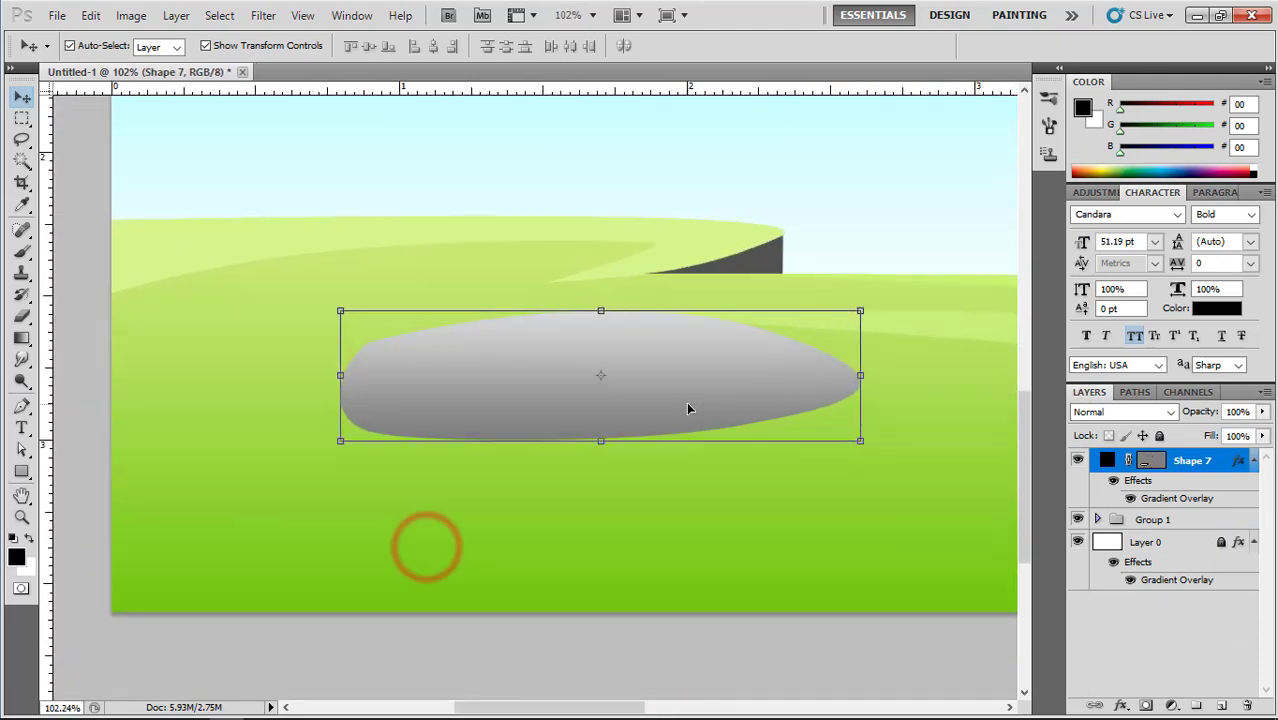
left_click(687, 404)
Draw a closed side band along the grey shape's lower edge with the Pen tool and place its layer behind the grey shape.
left_click(21, 408)
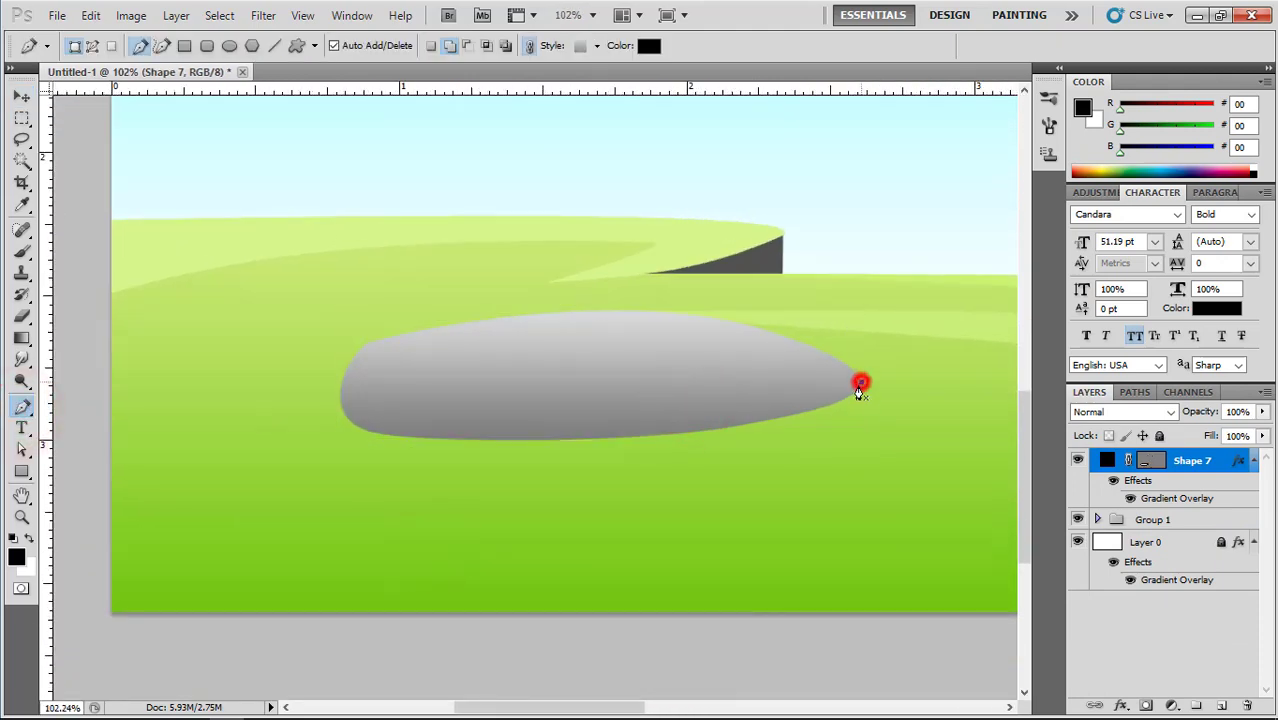
left_click_drag(860, 384, 848, 426)
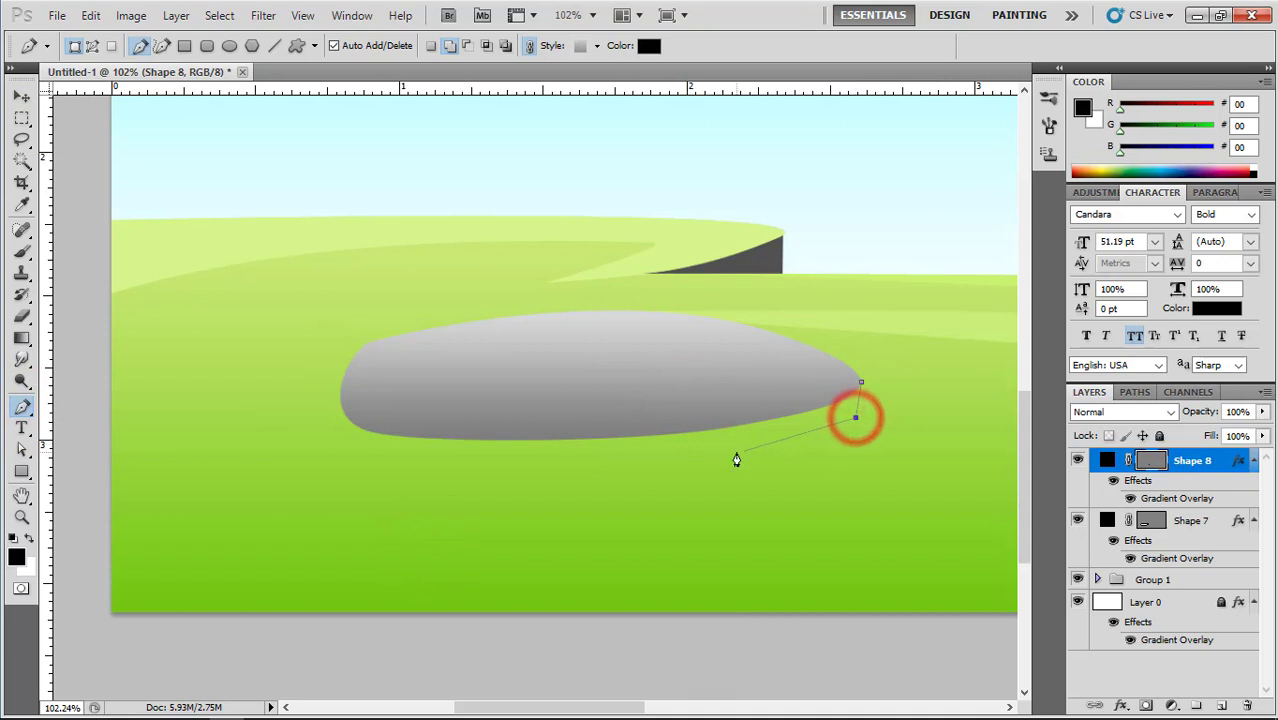
left_click_drag(652, 478, 608, 480)
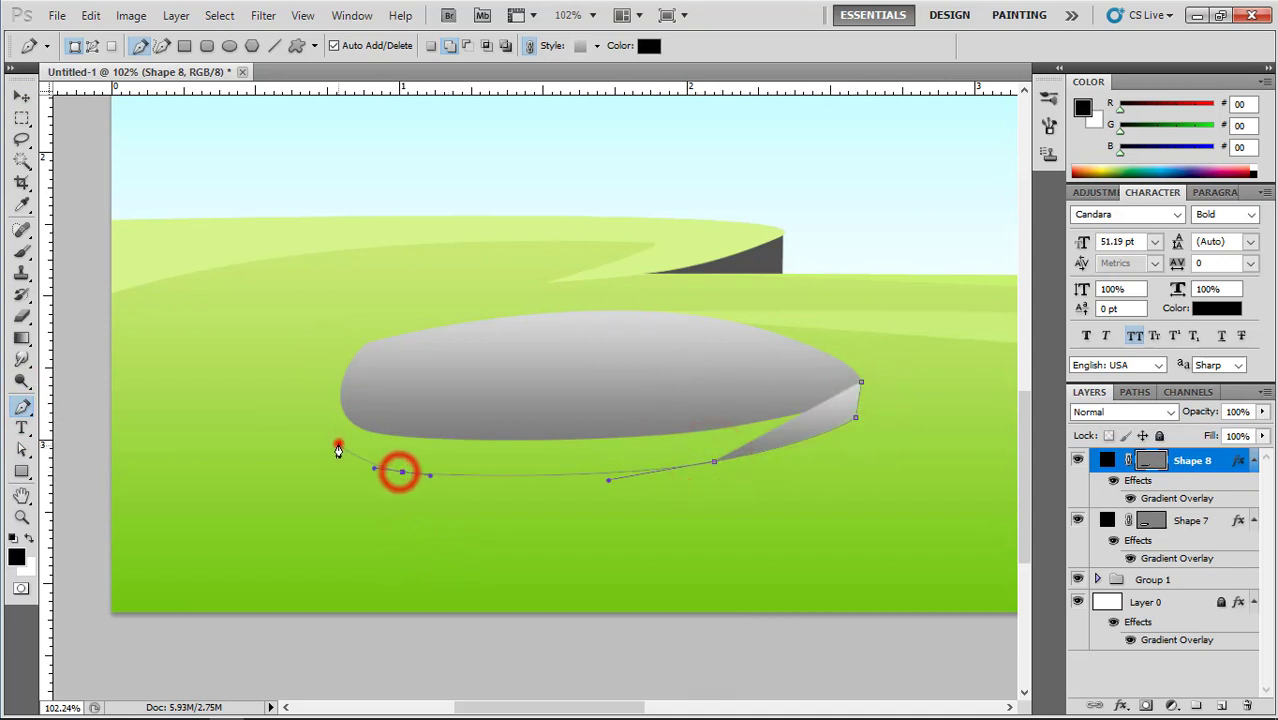
left_click_drag(338, 444, 337, 432)
key("ctrl+alt+z")
key("ctrl+alt+z")
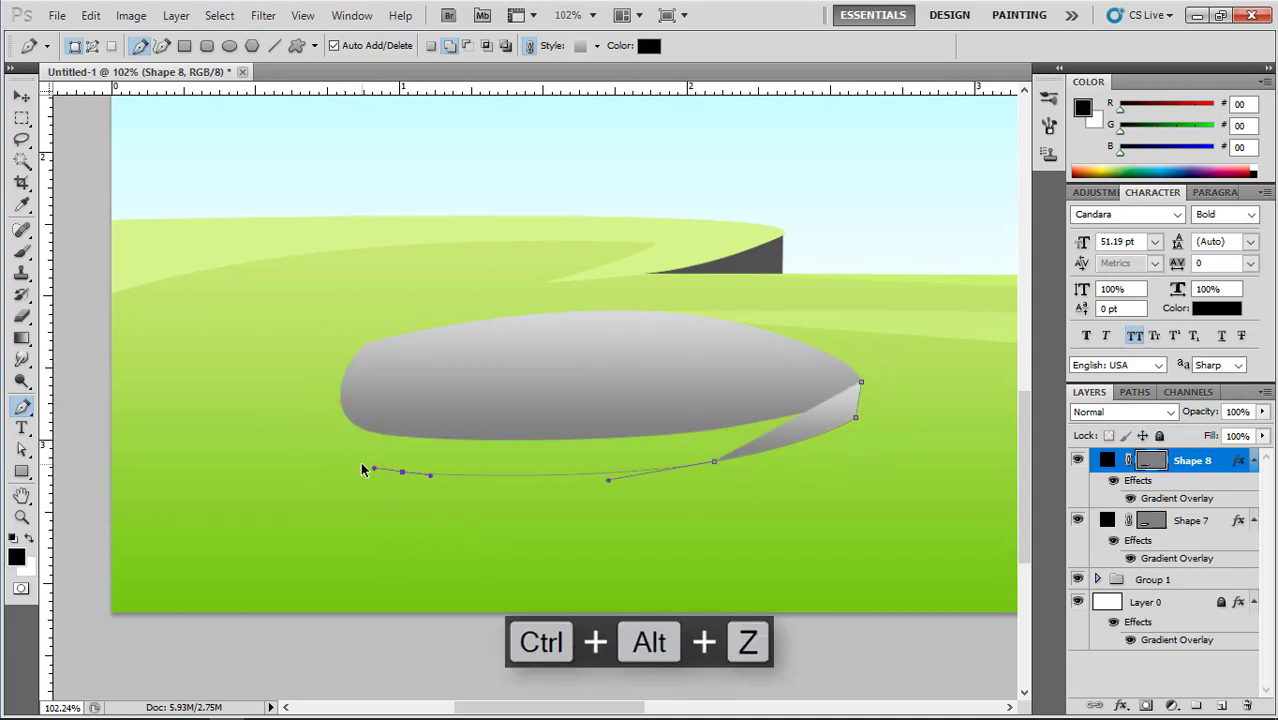
left_click_drag(305, 422, 305, 421)
left_click(345, 453, "alt")
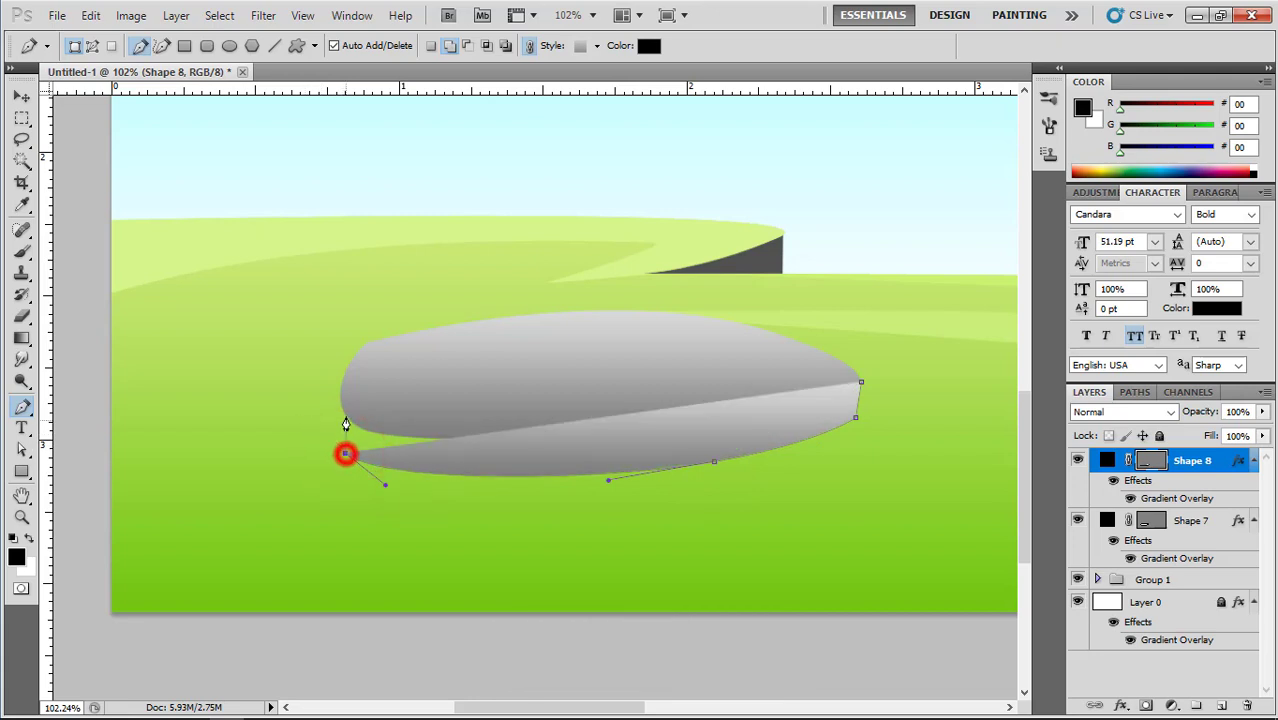
left_click(341, 403)
left_click_drag(513, 423, 588, 412)
left_click_drag(768, 388, 794, 385)
left_click(859, 382)
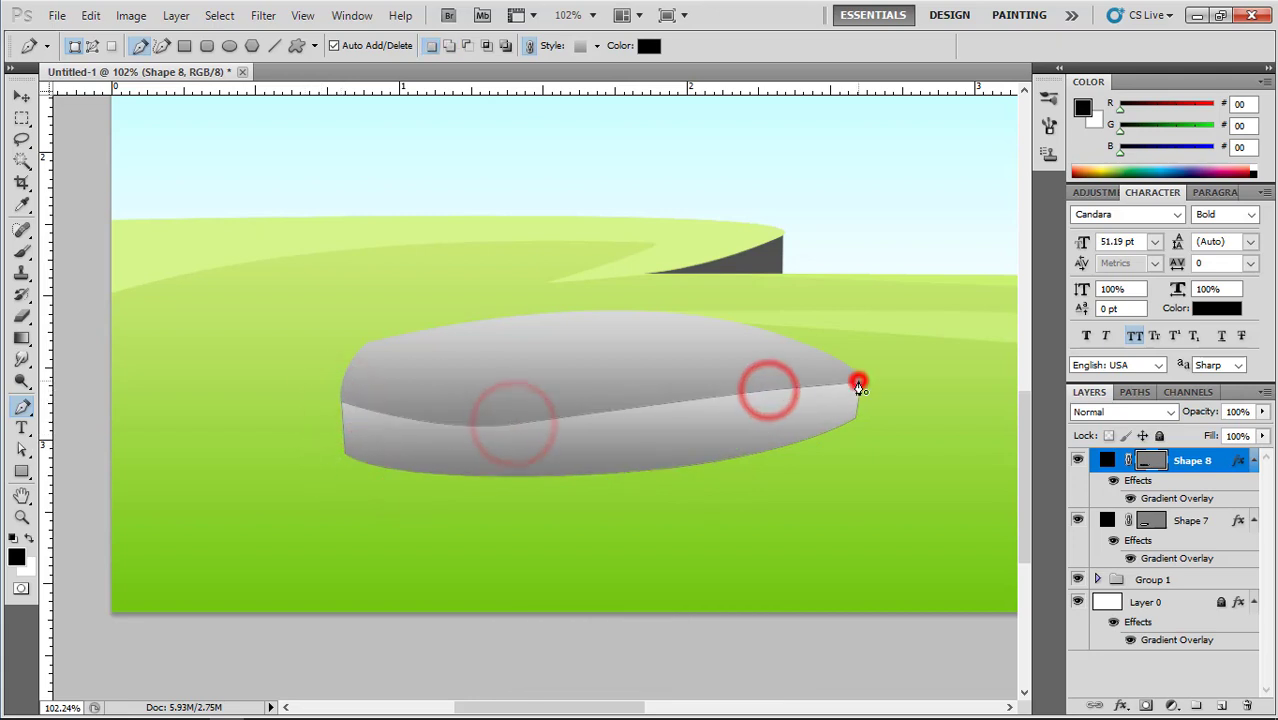
key("ctrl+bracketleft")
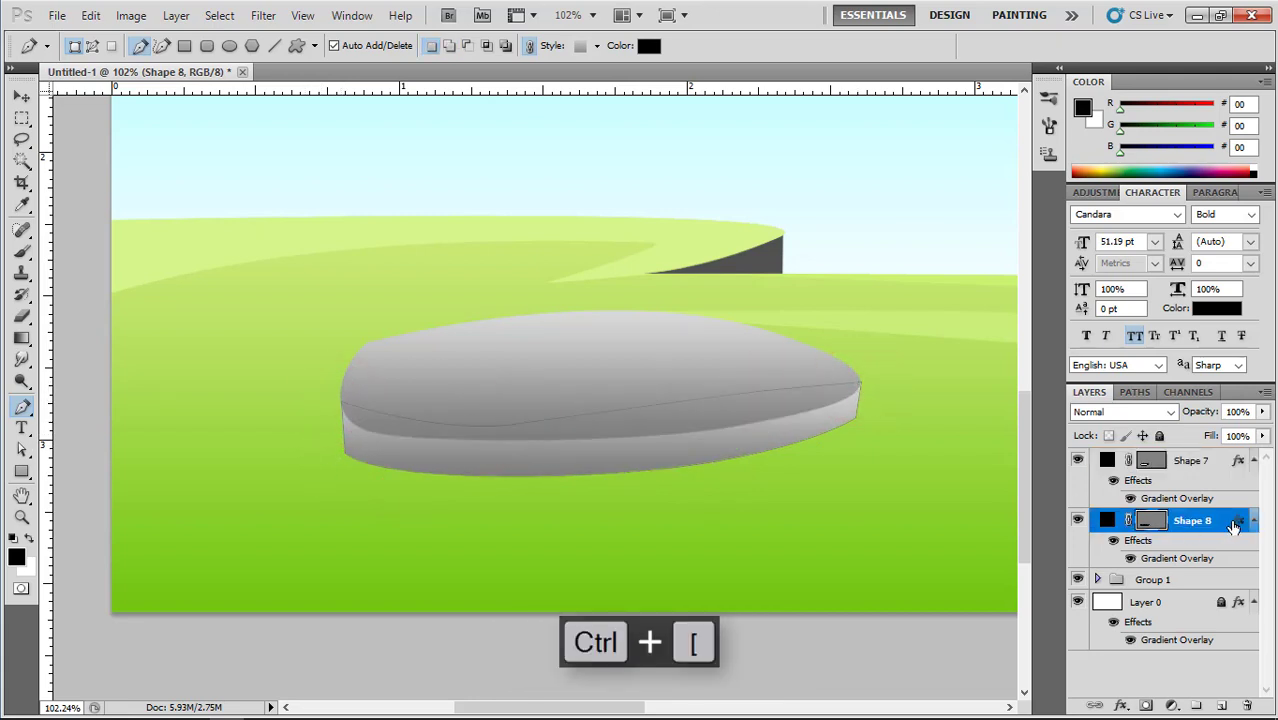
Set the end stop of the side band's Gradient Overlay to dark grey #414141.
double_click(1237, 520)
left_click(812, 314)
left_click(1030, 165)
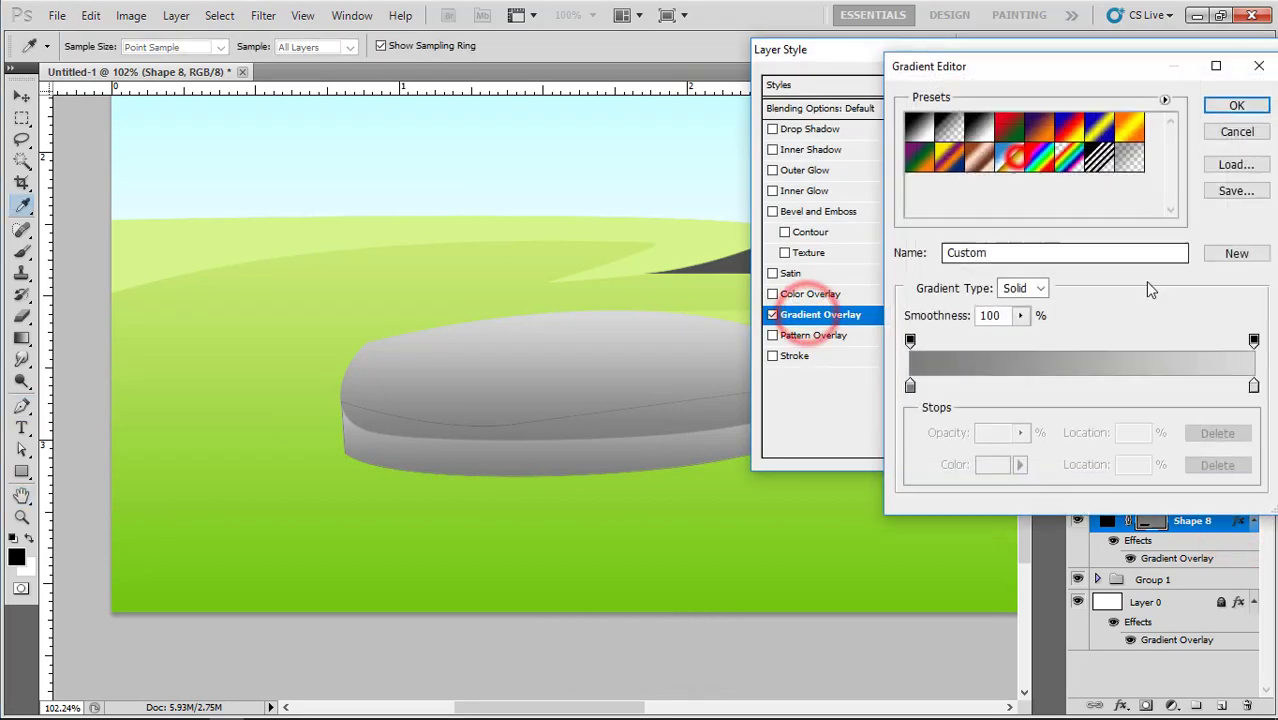
double_click(1254, 387)
left_click(684, 422)
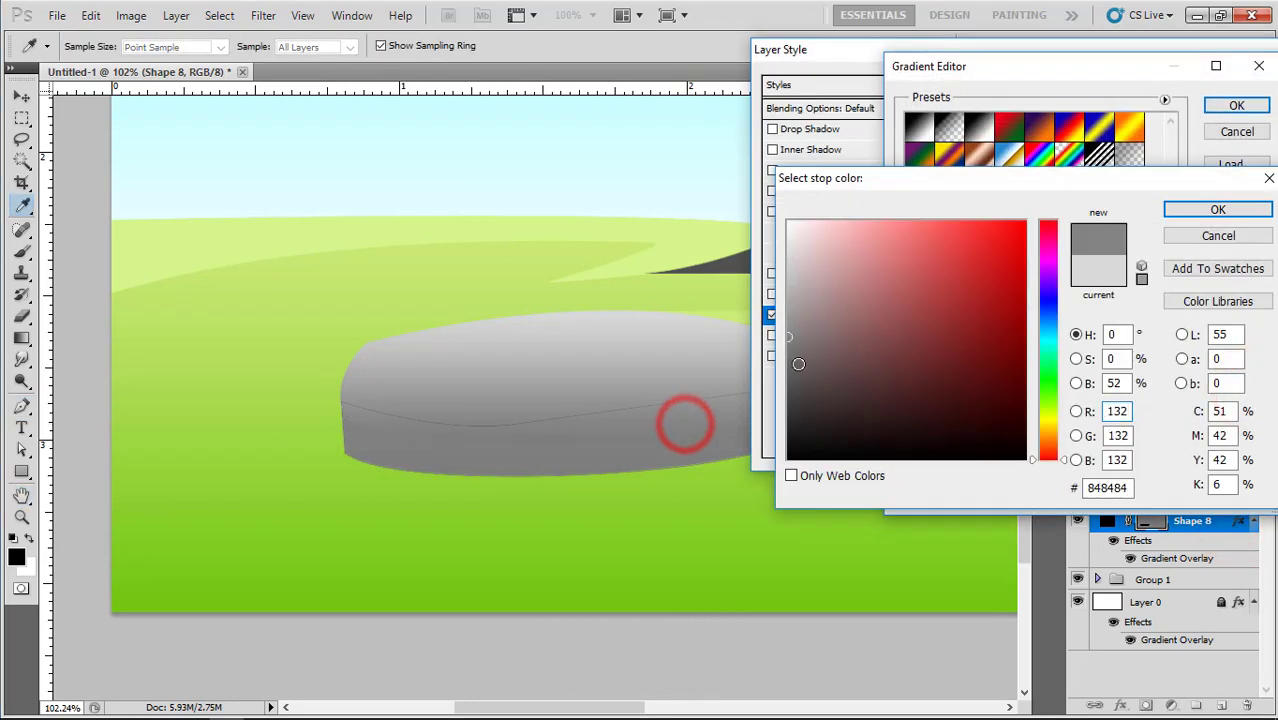
left_click(787, 365)
left_click_drag(787, 365, 788, 399)
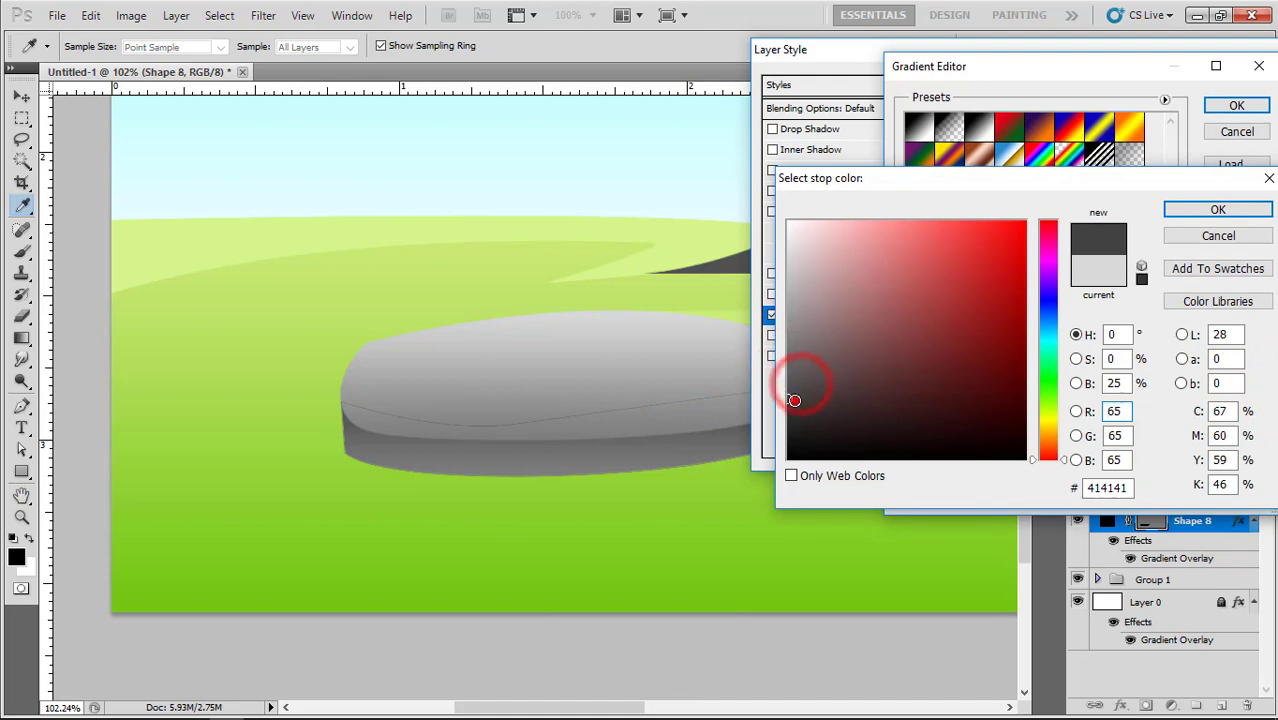
left_click(1218, 209)
Set the start stop of the side band's gradient to a darker mid grey, apply the overlay and deselect the layer.
double_click(908, 384)
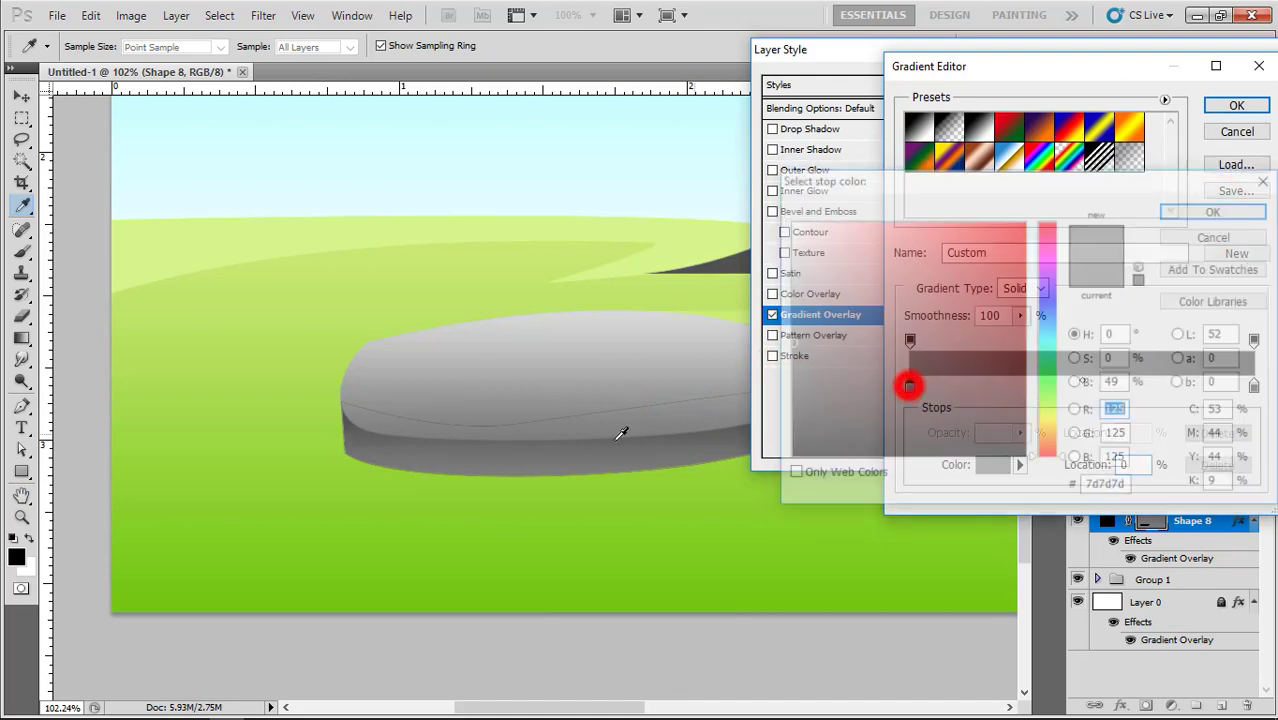
left_click(790, 359)
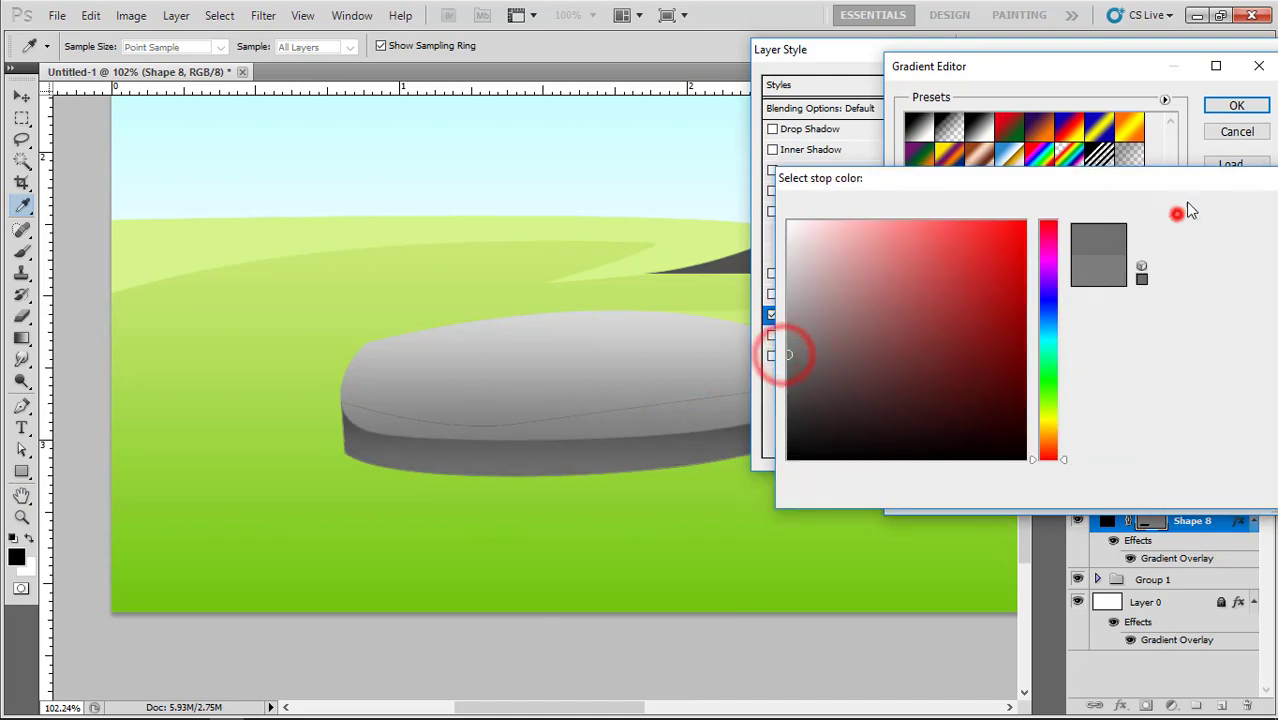
left_click(1218, 209)
left_click(1237, 105)
left_click(1234, 80)
left_click(30, 95)
left_click(79, 164)
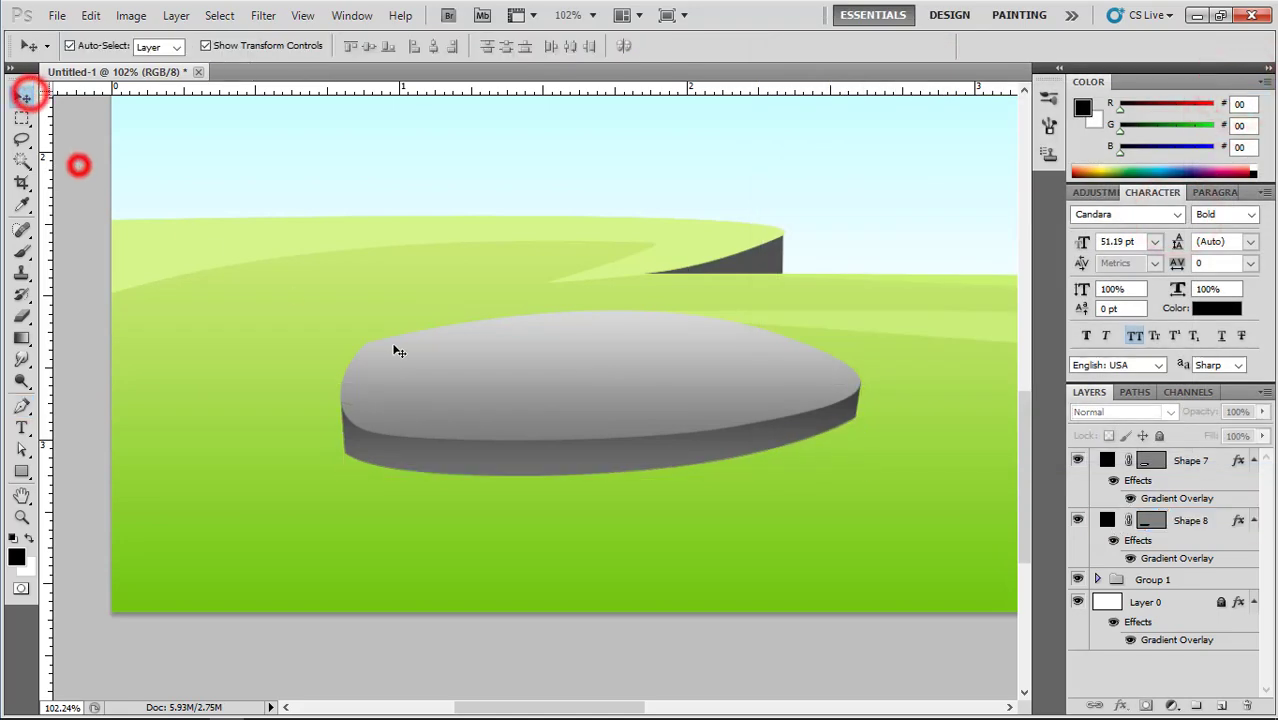
Draw a closed shading shape with the Pen tool over the stone's upper rim, with a wavy, notched lower edge across its top face.
scroll(397, 348, "down", 2)
scroll(563, 400, "up", 2)
left_click(563, 400)
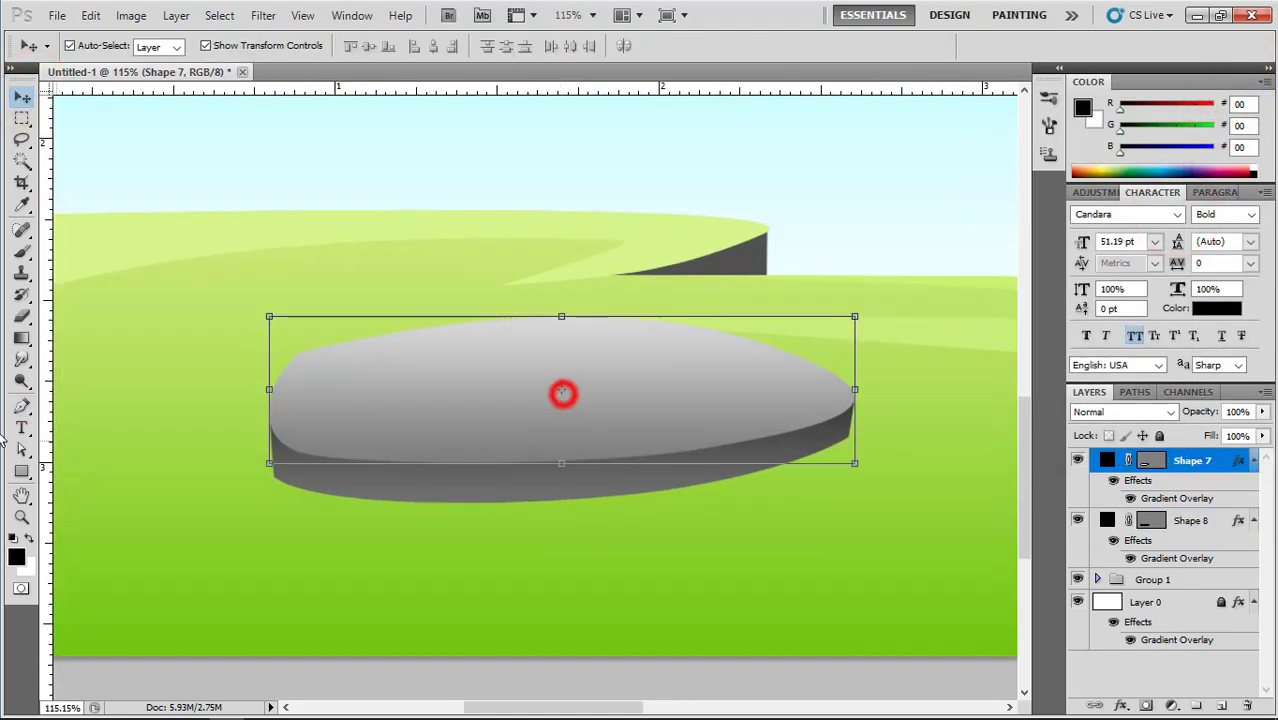
key("p")
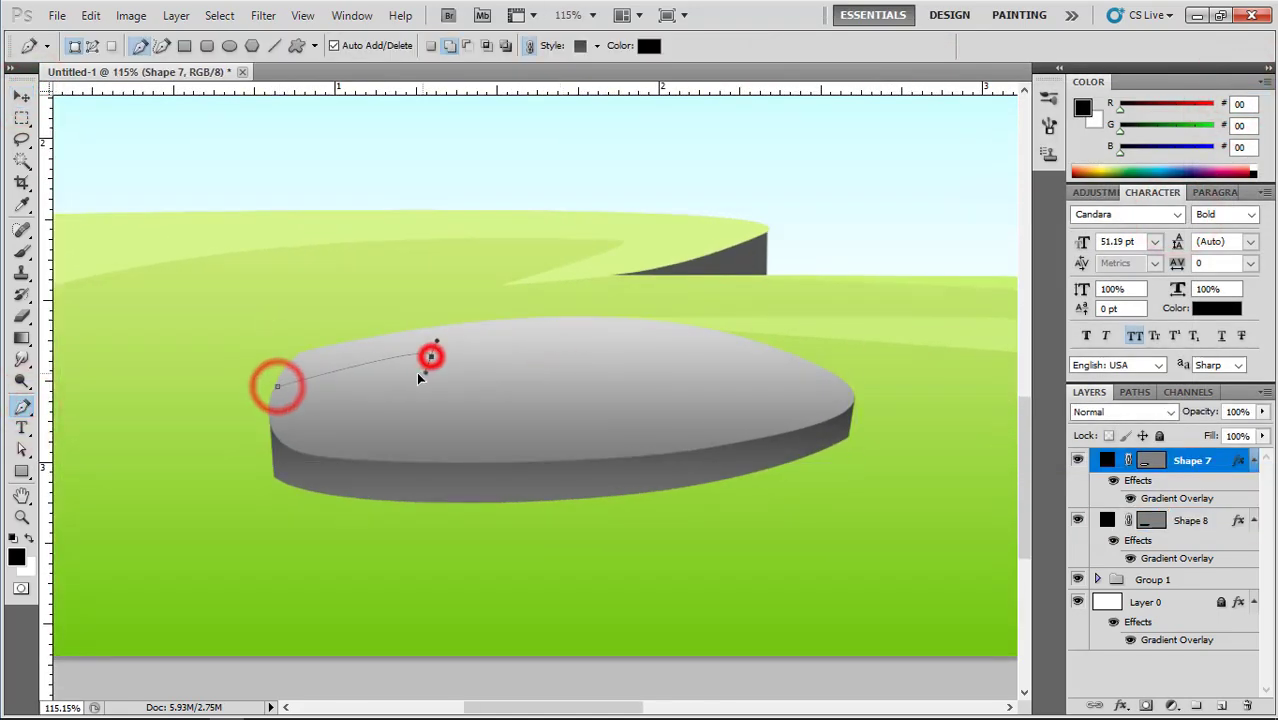
left_click(418, 372)
left_click_drag(487, 333, 606, 392)
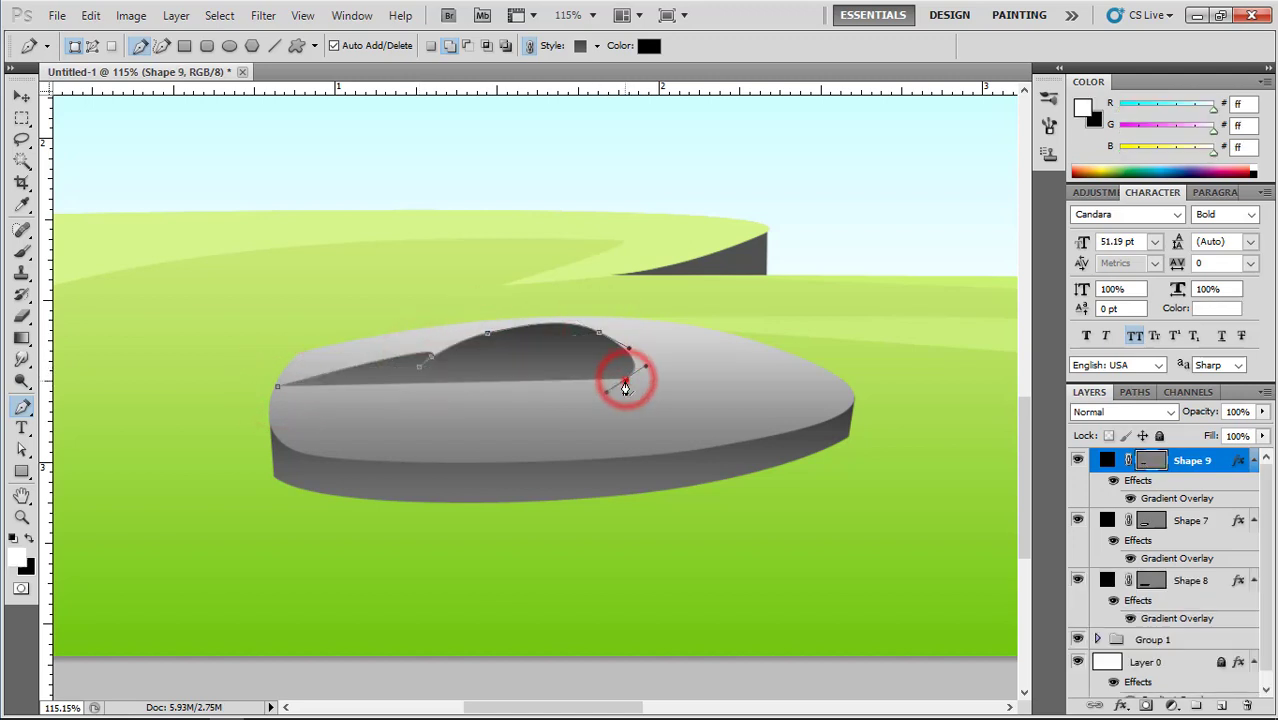
left_click(625, 381, "alt")
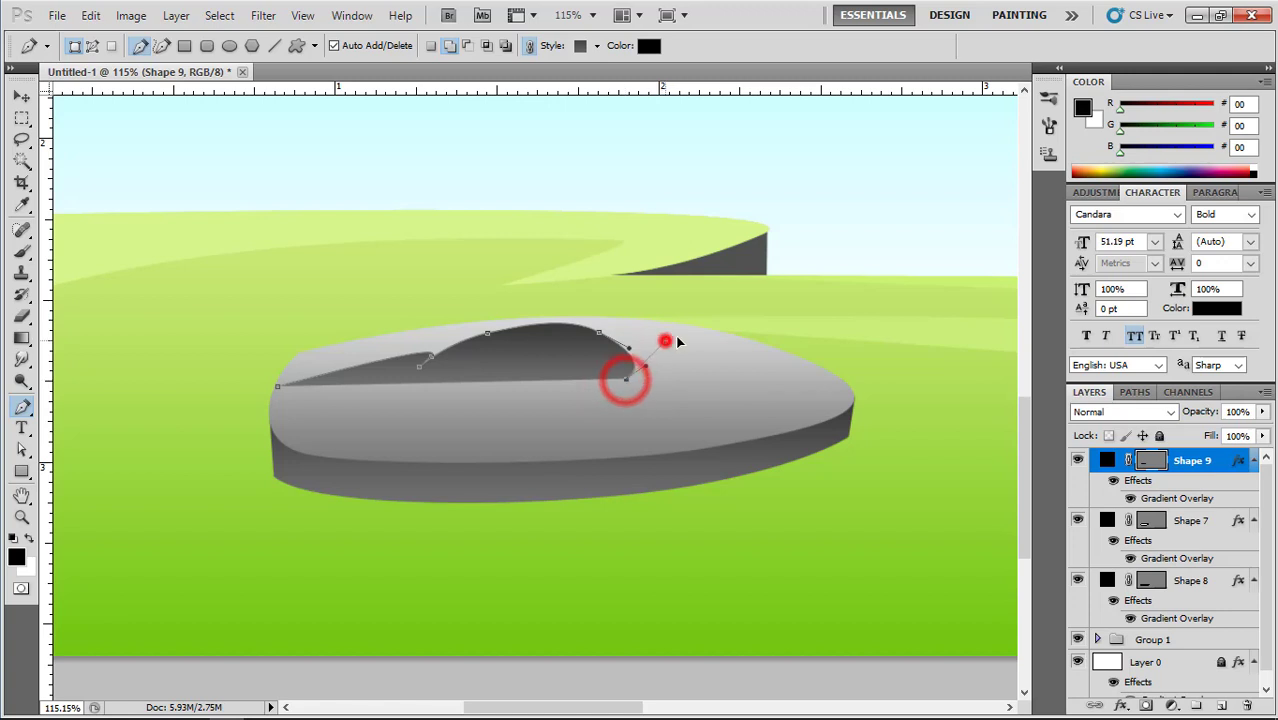
mouse_move(665, 341)
left_mouse_down()
mouse_move(697, 335)
mouse_move(674, 352)
left_mouse_up()
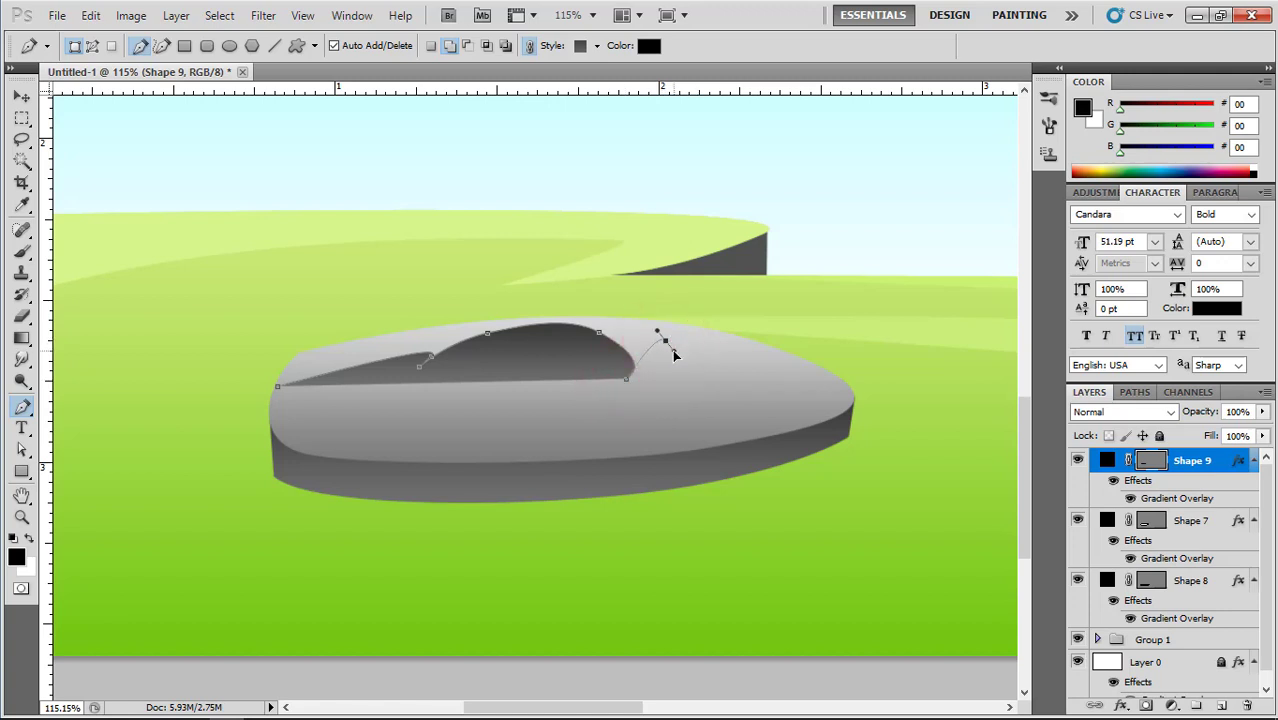
left_click(778, 377)
left_click(853, 387)
left_click(733, 325)
left_click(566, 305)
left_click(453, 305)
left_click(327, 338)
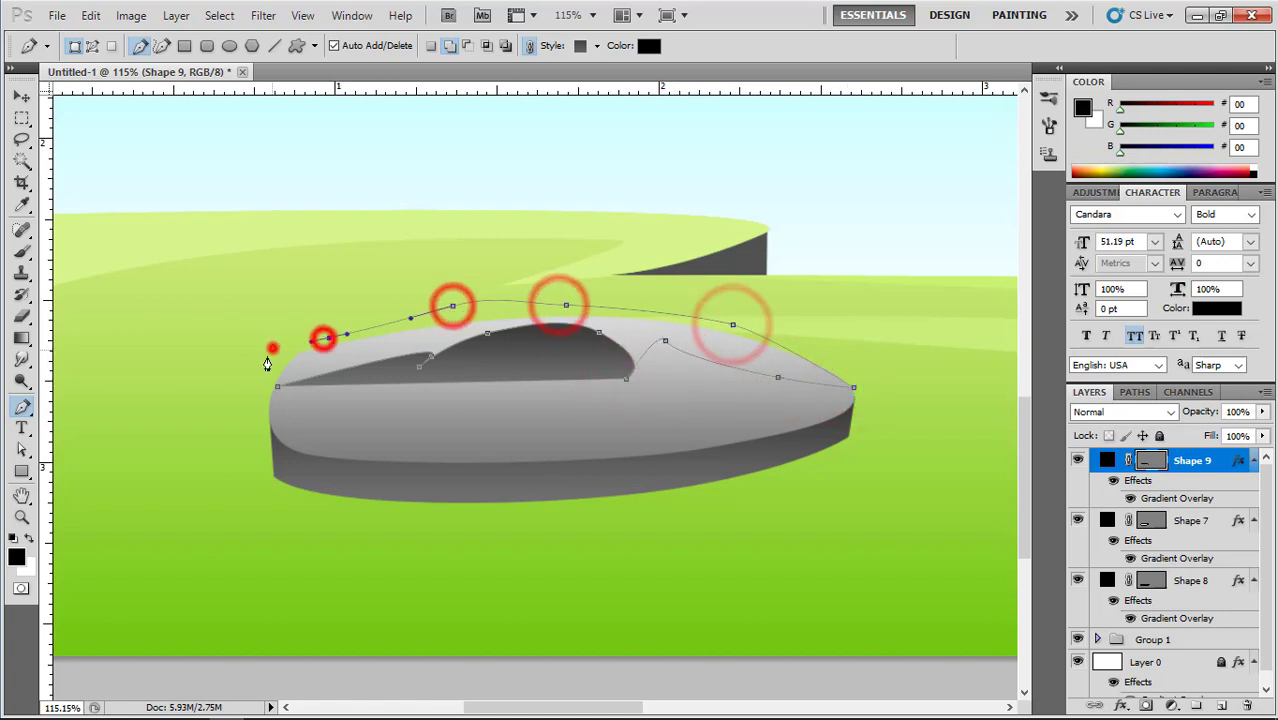
left_click(276, 385)
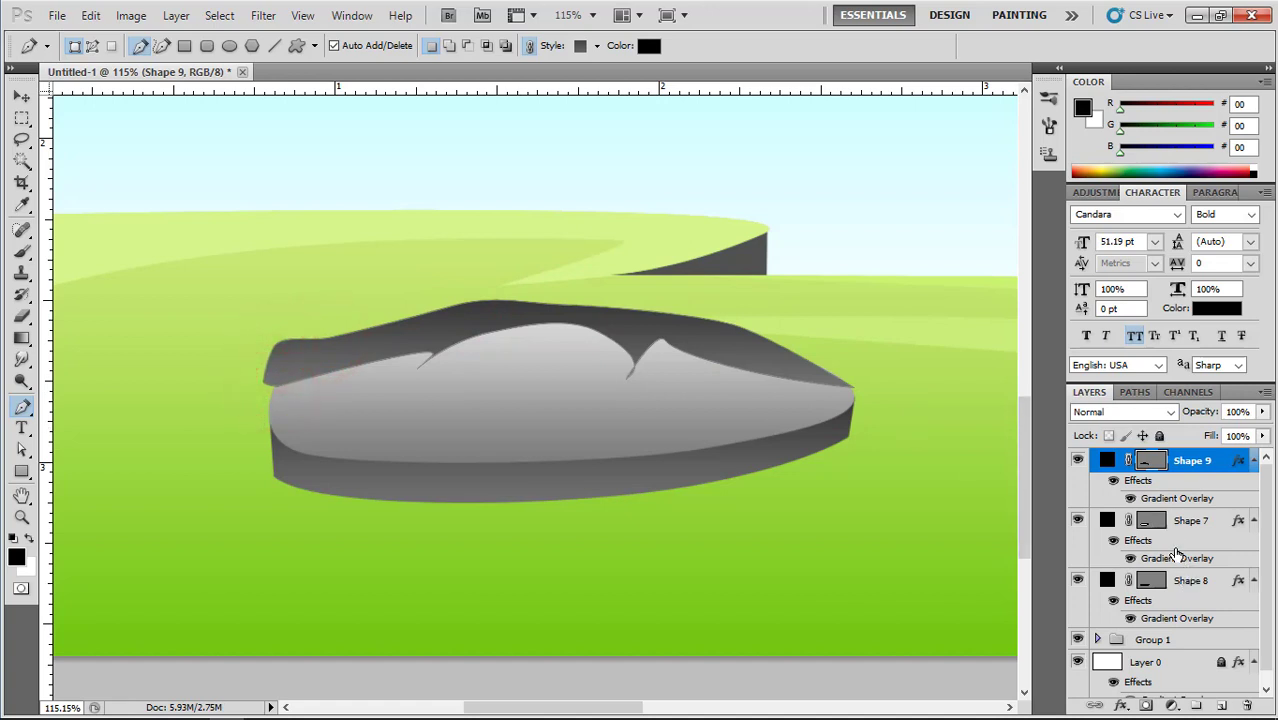
Mask the shading shape to the outline of the stone's top face and reduce its layer opacity to 17%.
left_click(1150, 520, "ctrl")
left_click(1146, 705)
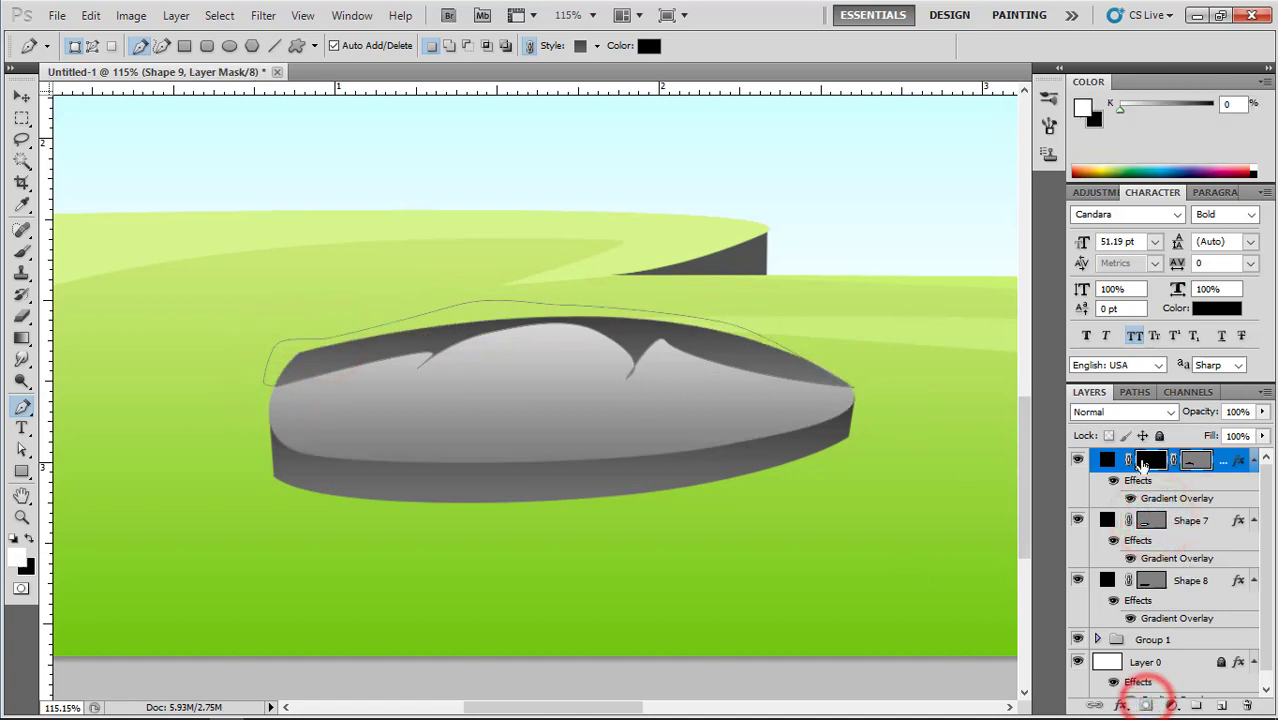
left_click_drag(1176, 422, 1124, 428)
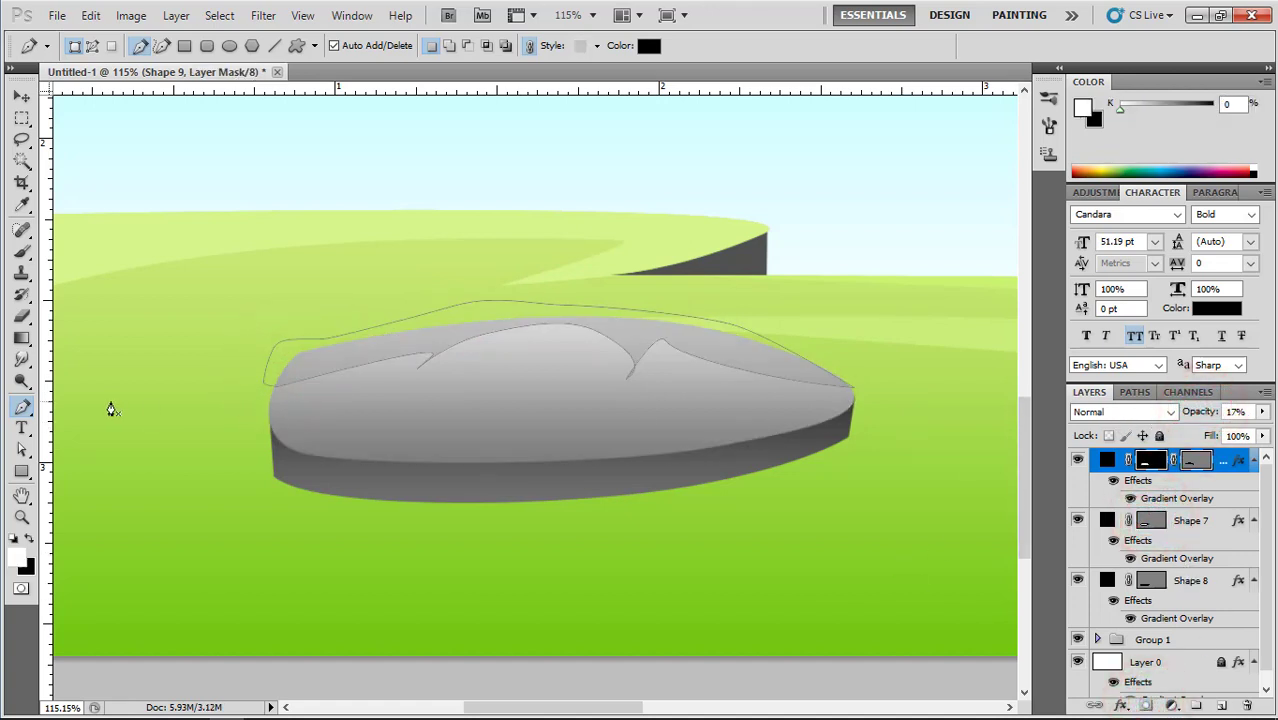
Reshape the notches in the shading shape's lower edge by adjusting their anchor points, and deselect the layer.
key("a")
left_click(645, 366)
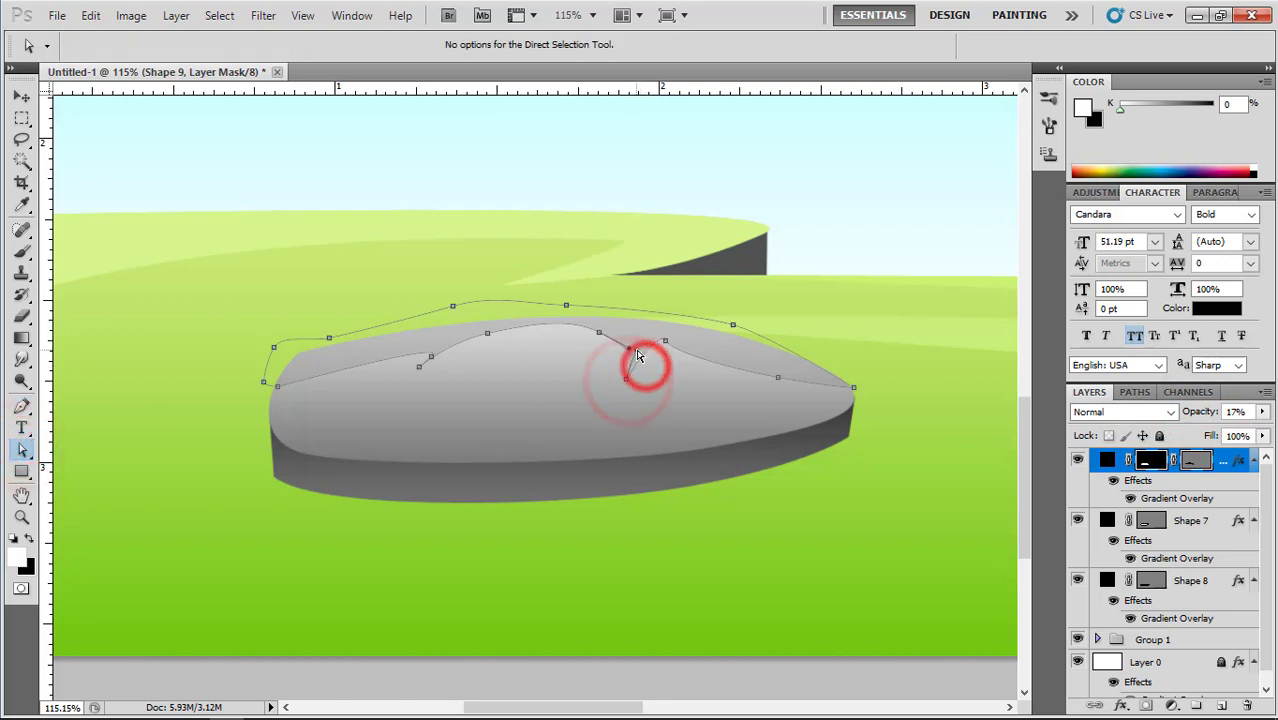
left_click(664, 341)
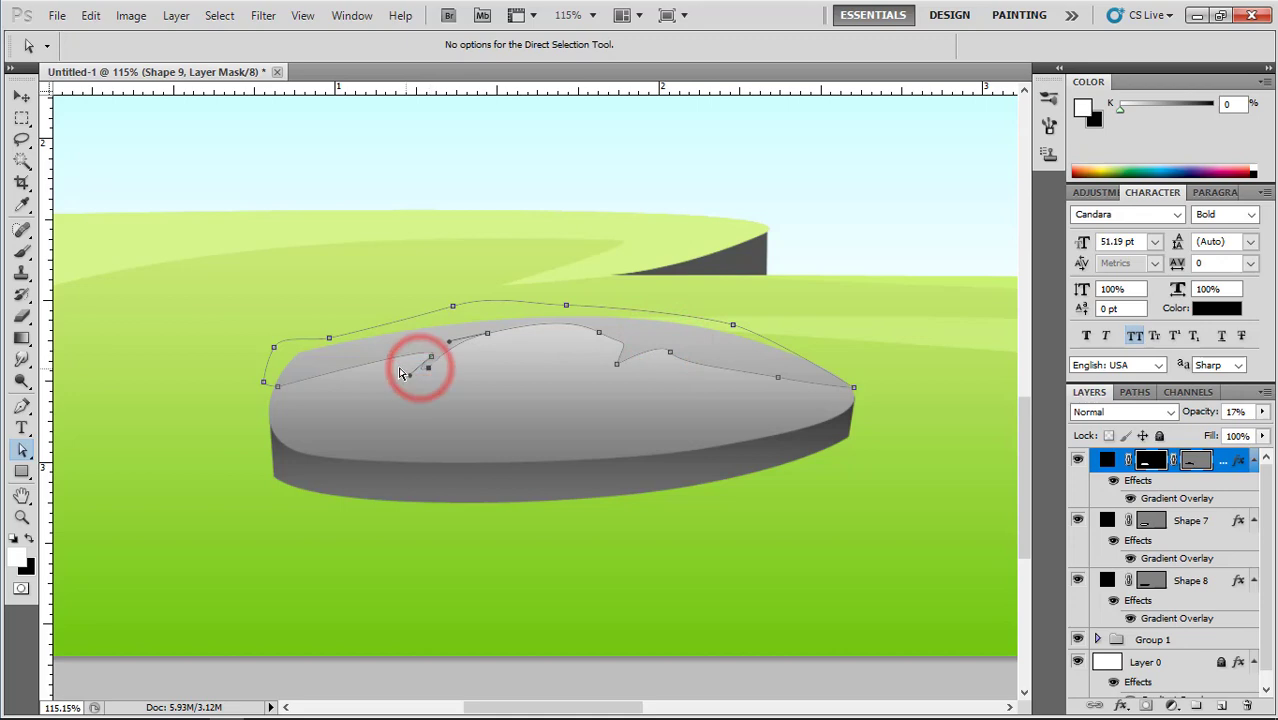
left_click(22, 98)
left_click(188, 136)
scroll(682, 318, "down", 12)
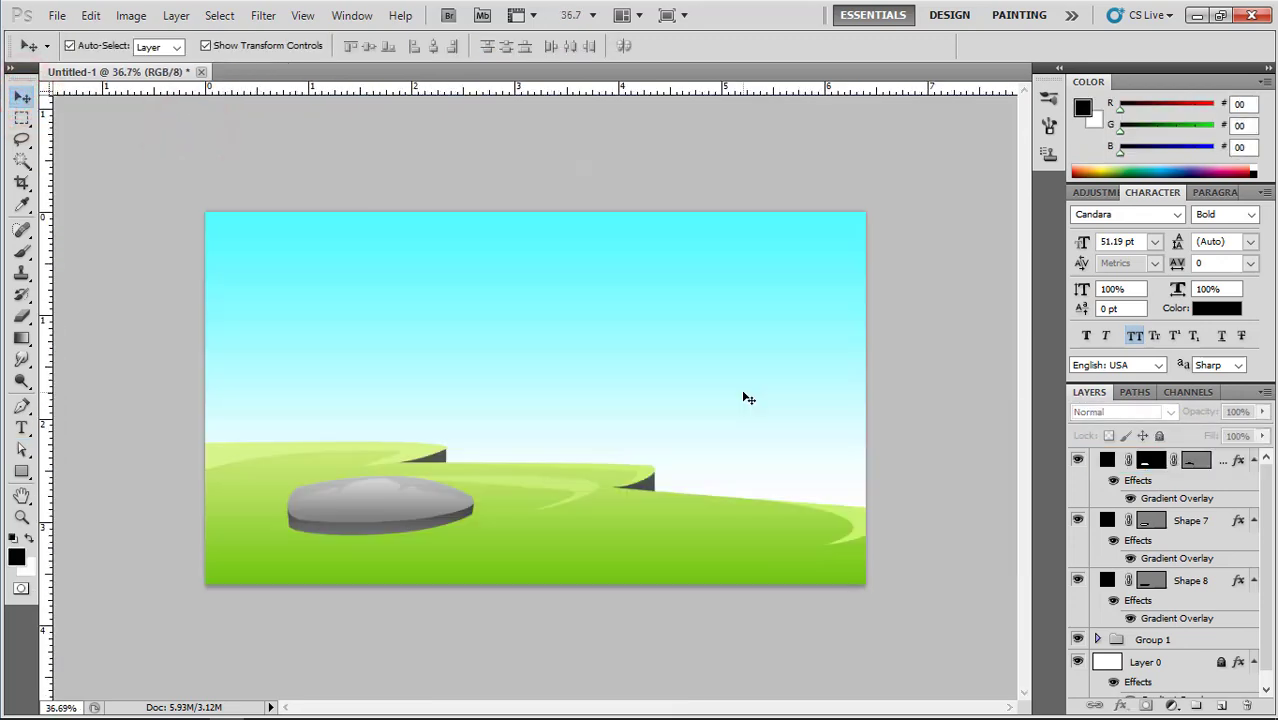
left_click(409, 517)
scroll(446, 554, "up", 5)
left_click_drag(361, 546, 515, 436)
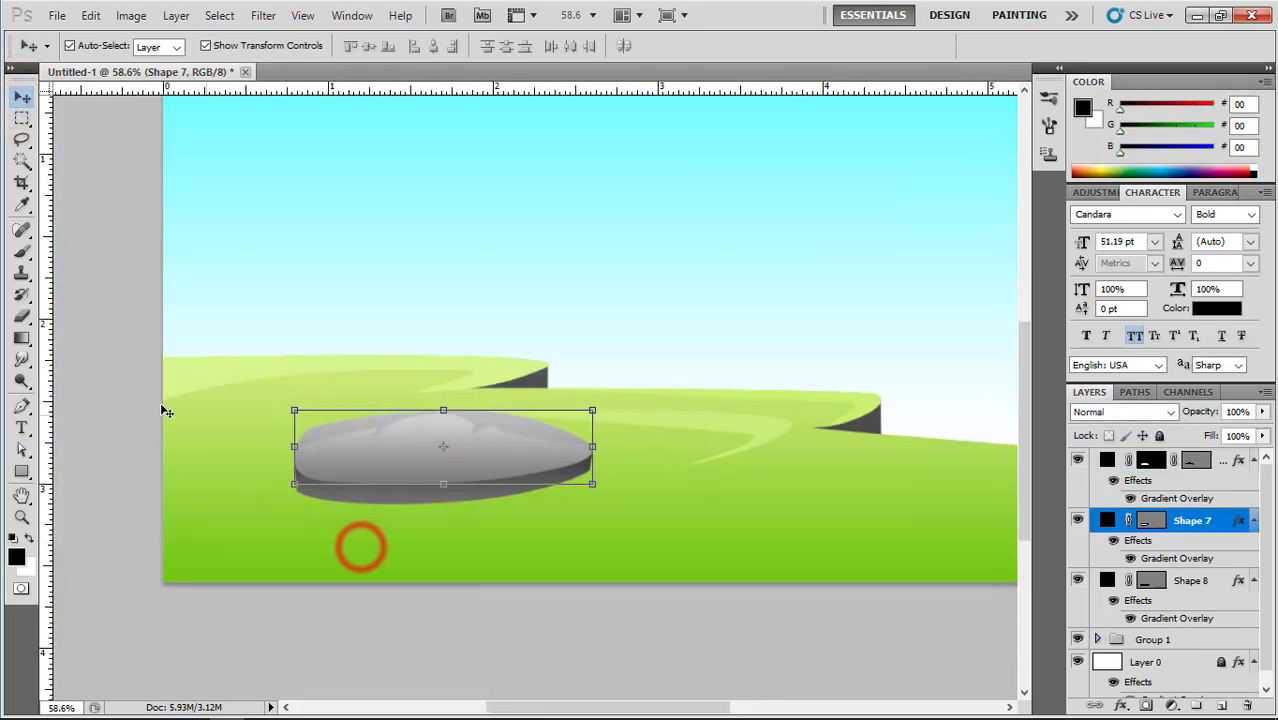
left_click(25, 407)
left_click(555, 492)
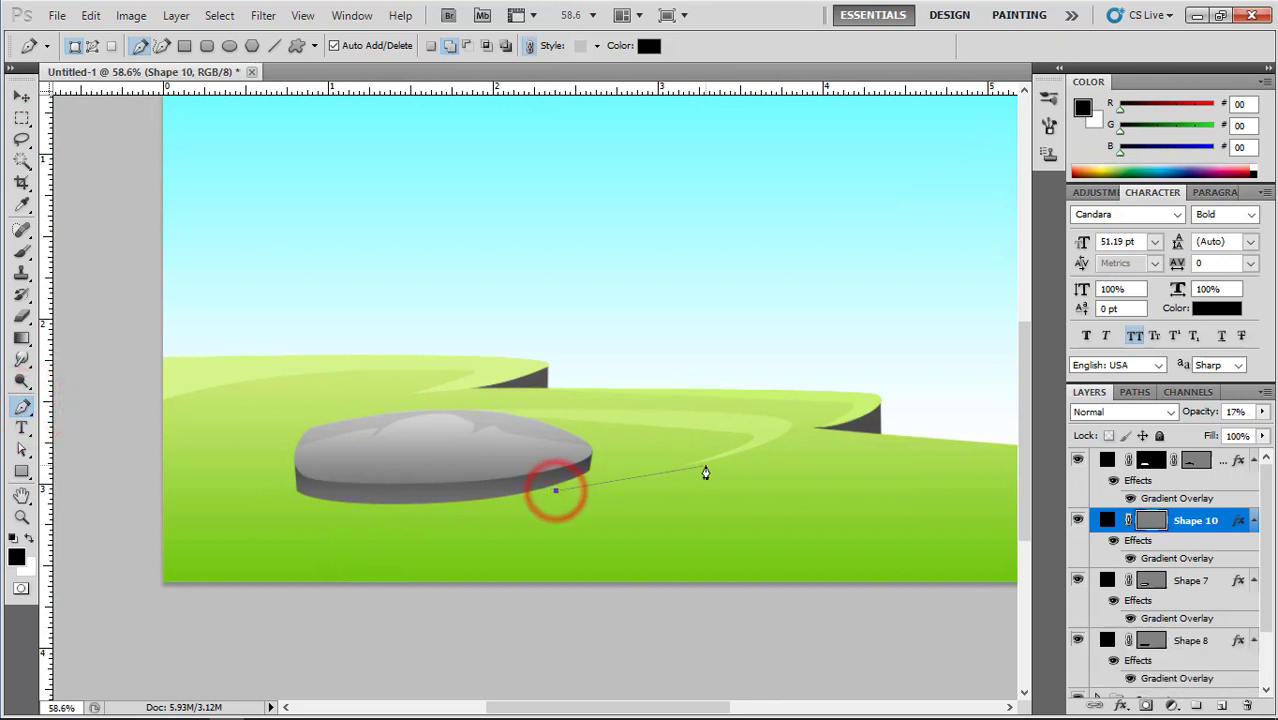
key("ctrl+alt+z")
Draw a closed dome-shaped stone with the Pen tool on a new top layer, beside the large stone's right end, and set its opacity to 100%.
left_click(1218, 701)
left_click(562, 504)
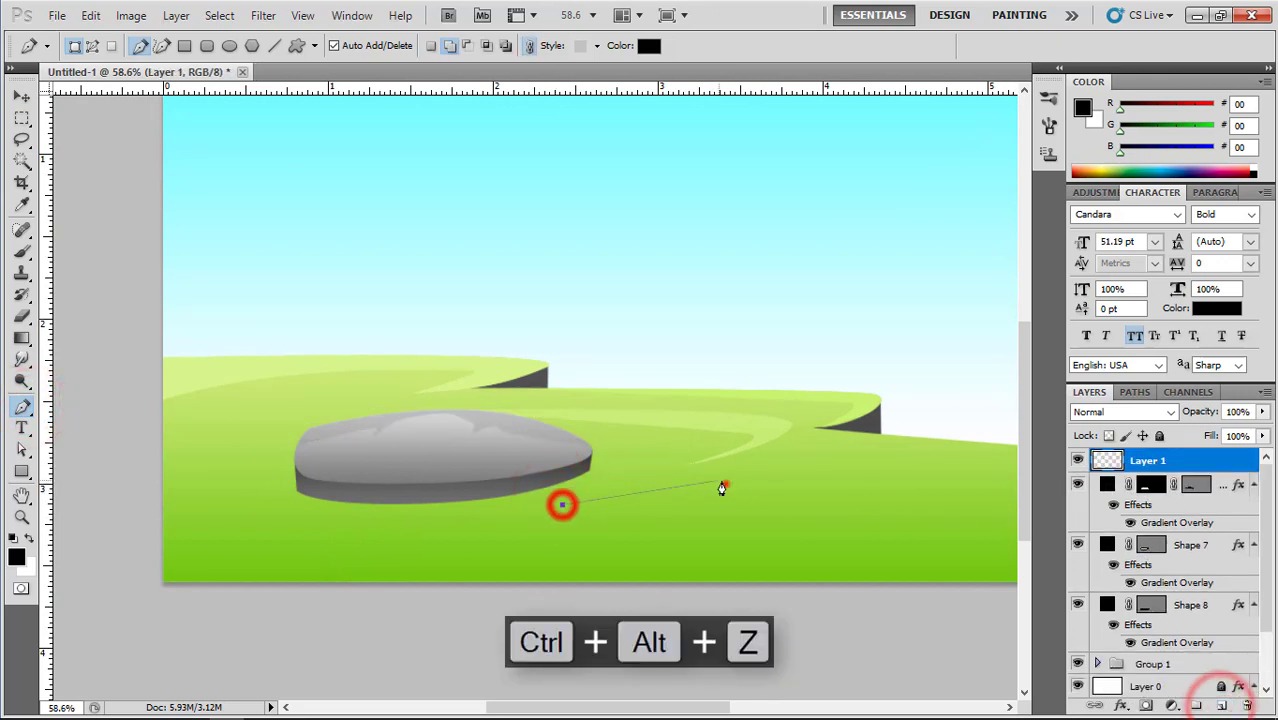
left_click_drag(722, 485, 802, 550)
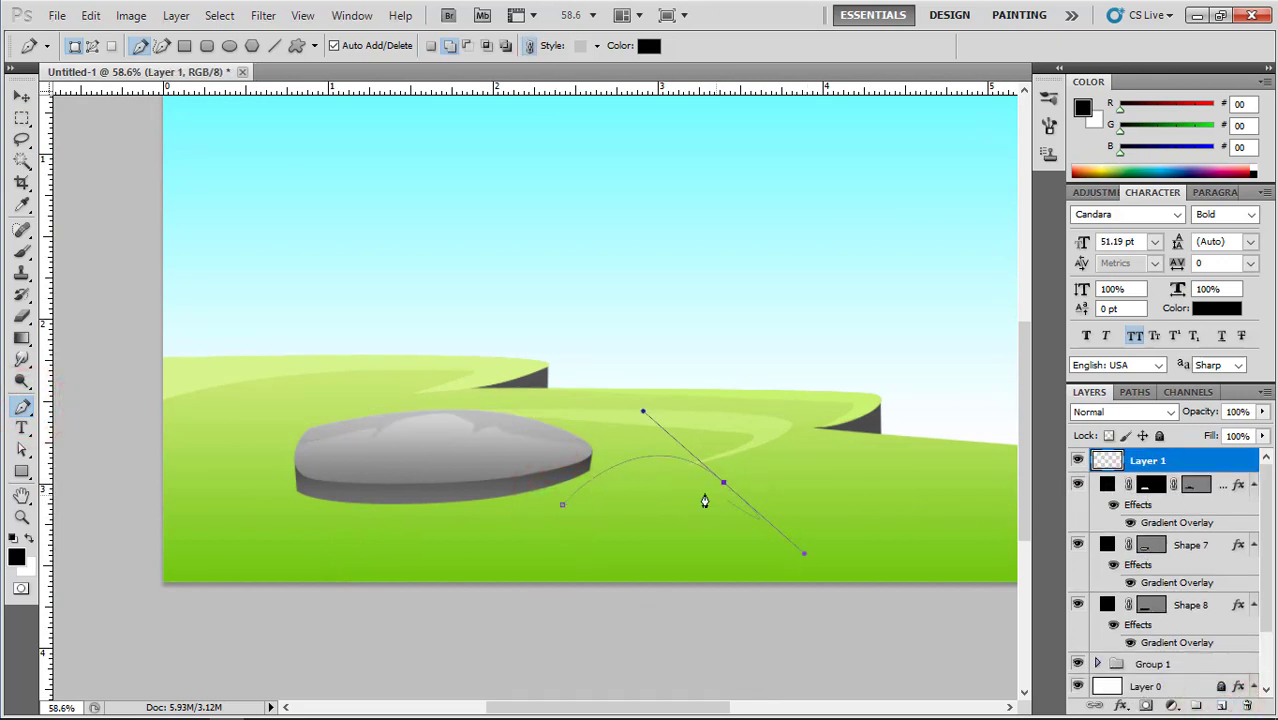
scroll(705, 502, "up", 2)
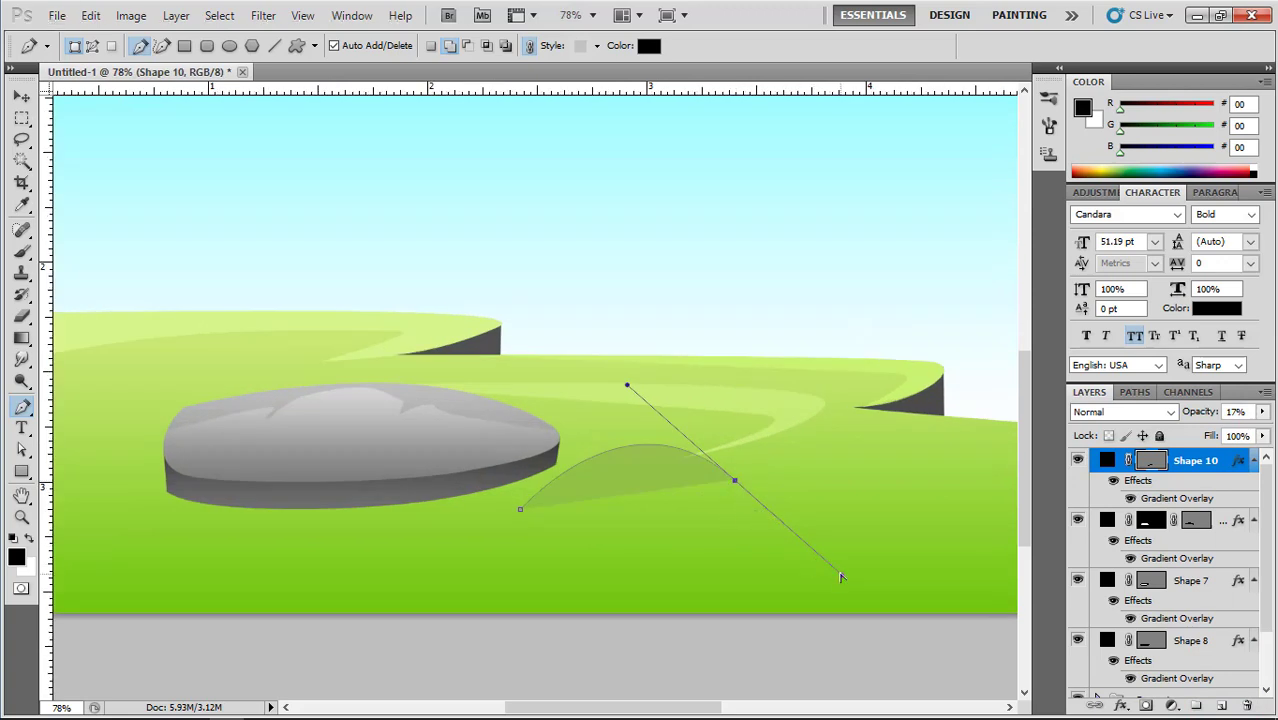
left_click(520, 510)
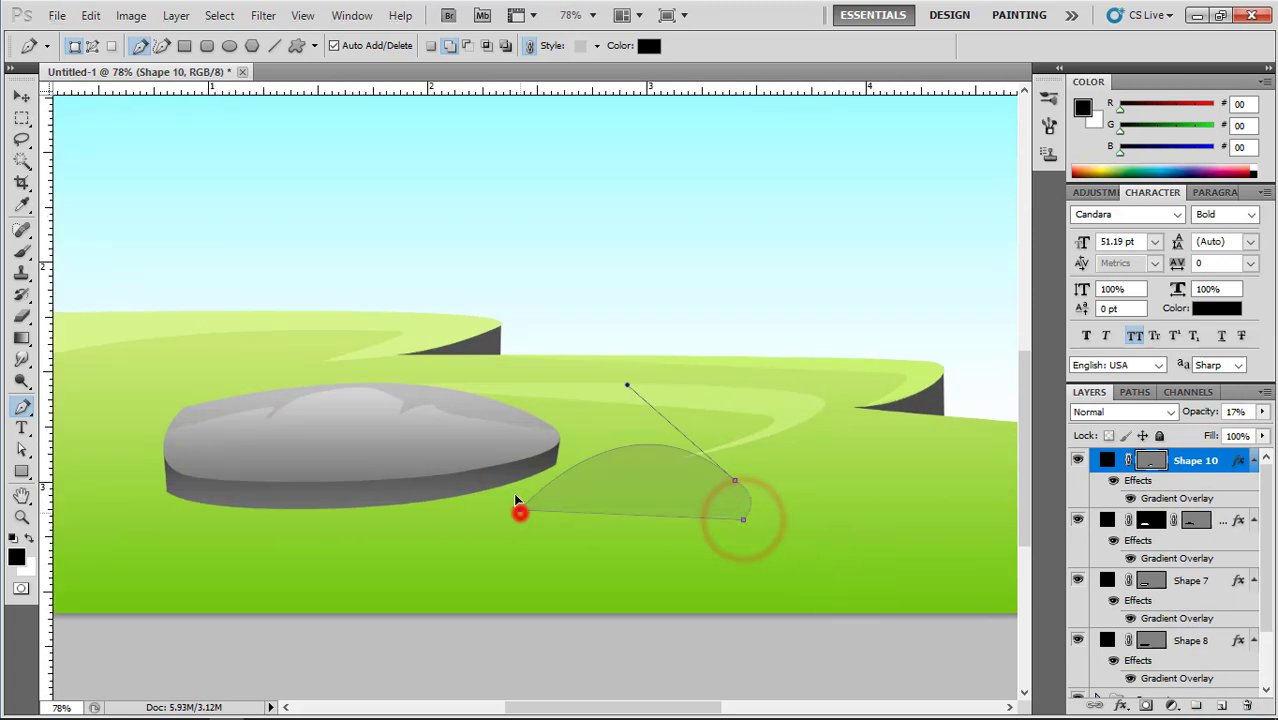
left_click_drag(1199, 420, 1240, 420)
scroll(608, 490, "up", 2)
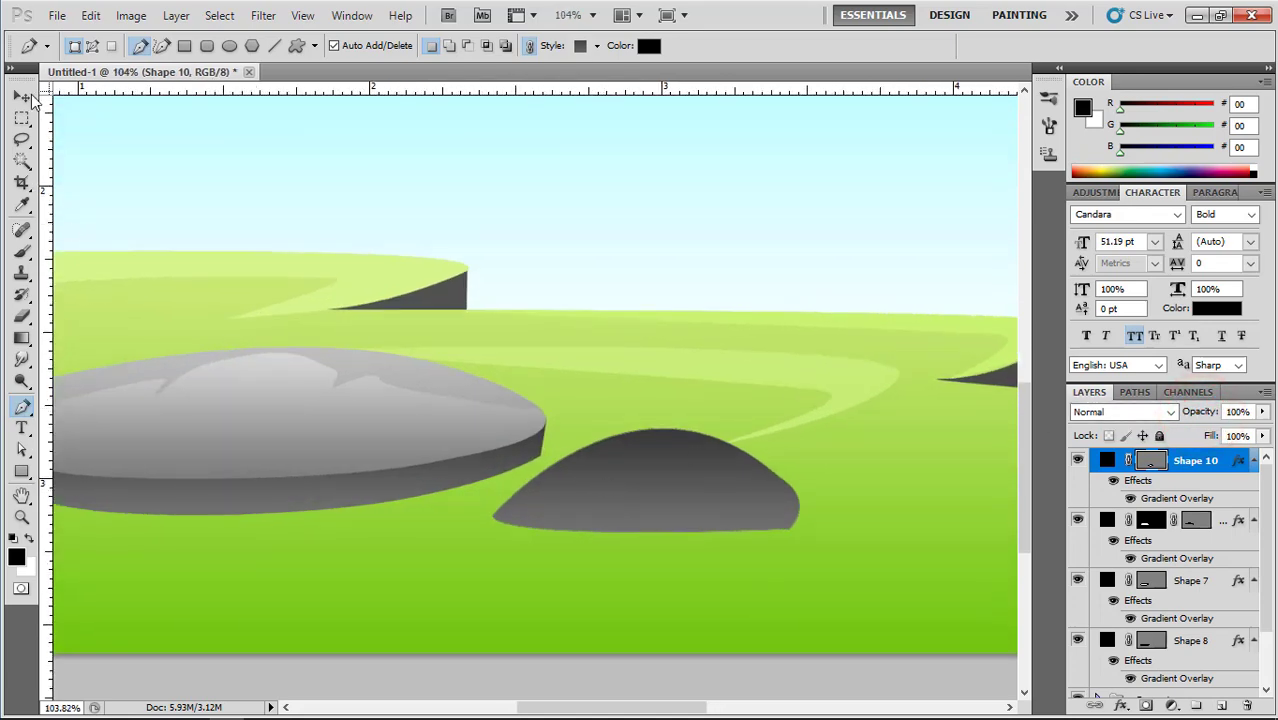
Copy the layer style of the large stone's top face and apply it to the new dome-shaped stone.
left_click(33, 97)
left_click(262, 414)
right_click(1221, 576)
left_click(1130, 455)
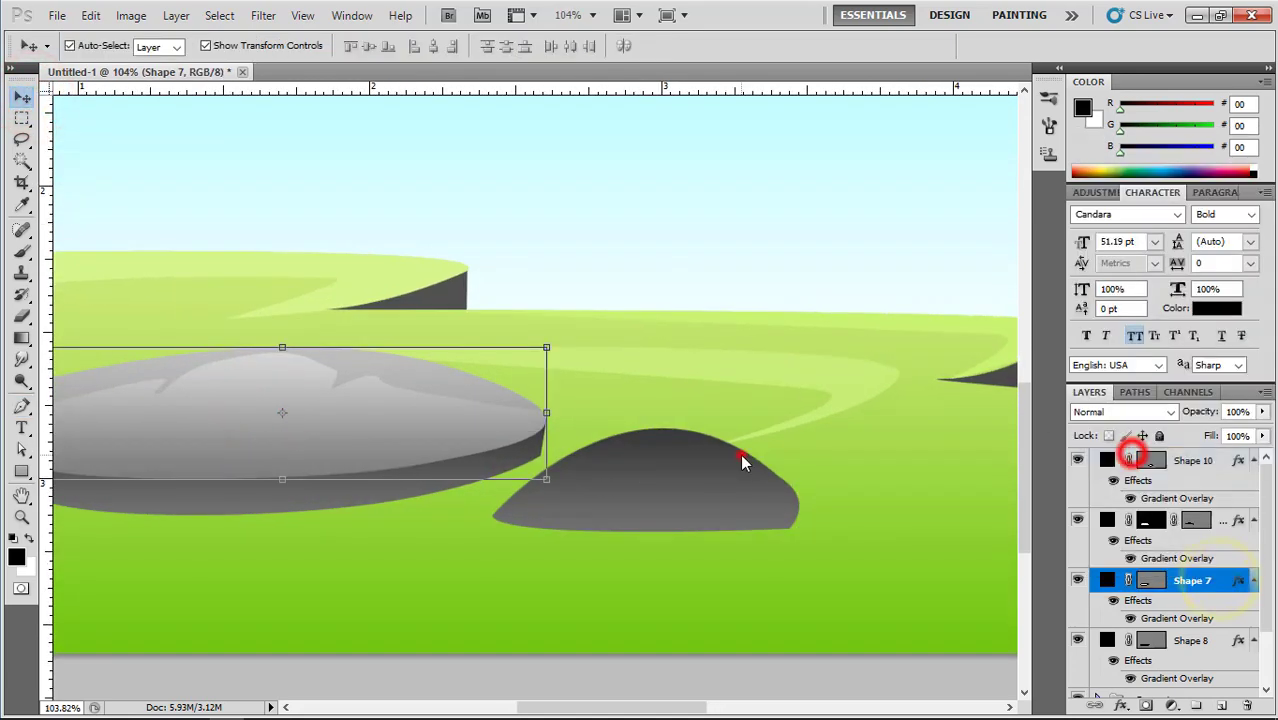
left_click(742, 462)
right_click(1222, 468)
left_click(1127, 355)
left_click(693, 488)
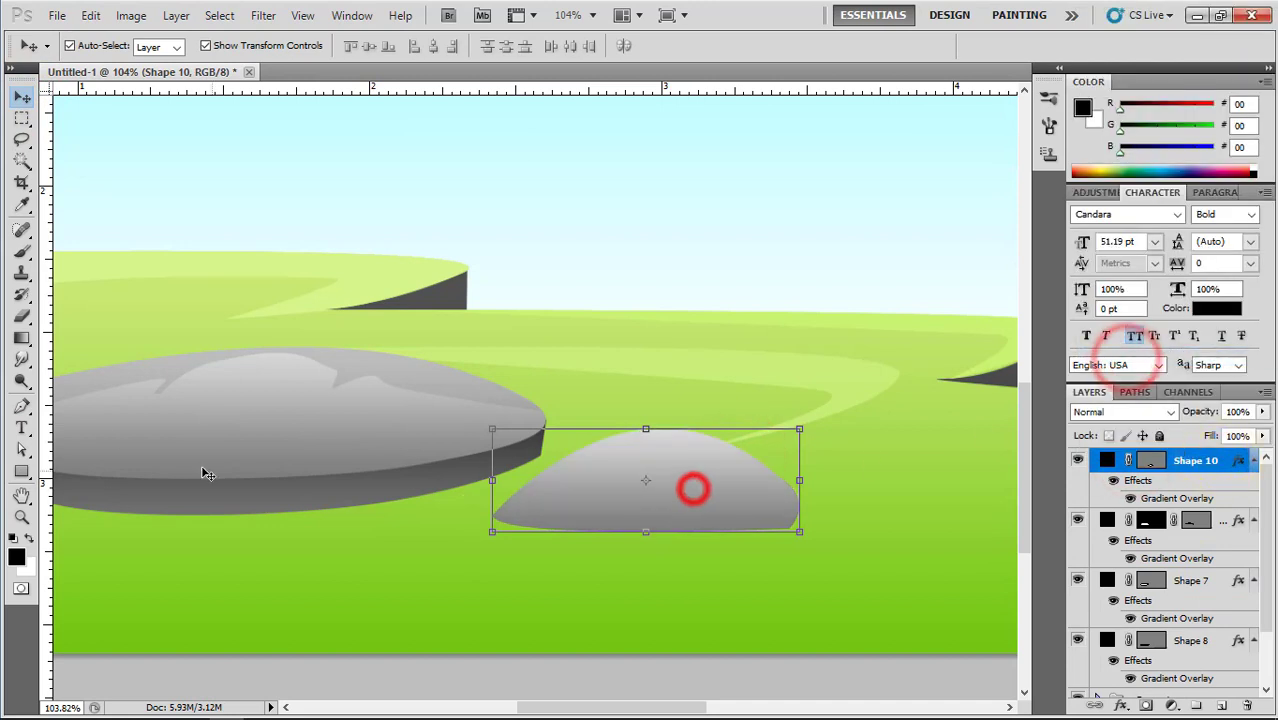
Draw a closed dark side band with the Pen tool along the bottom of the dome-shaped stone, with a slightly wavy upper edge.
left_click(22, 407)
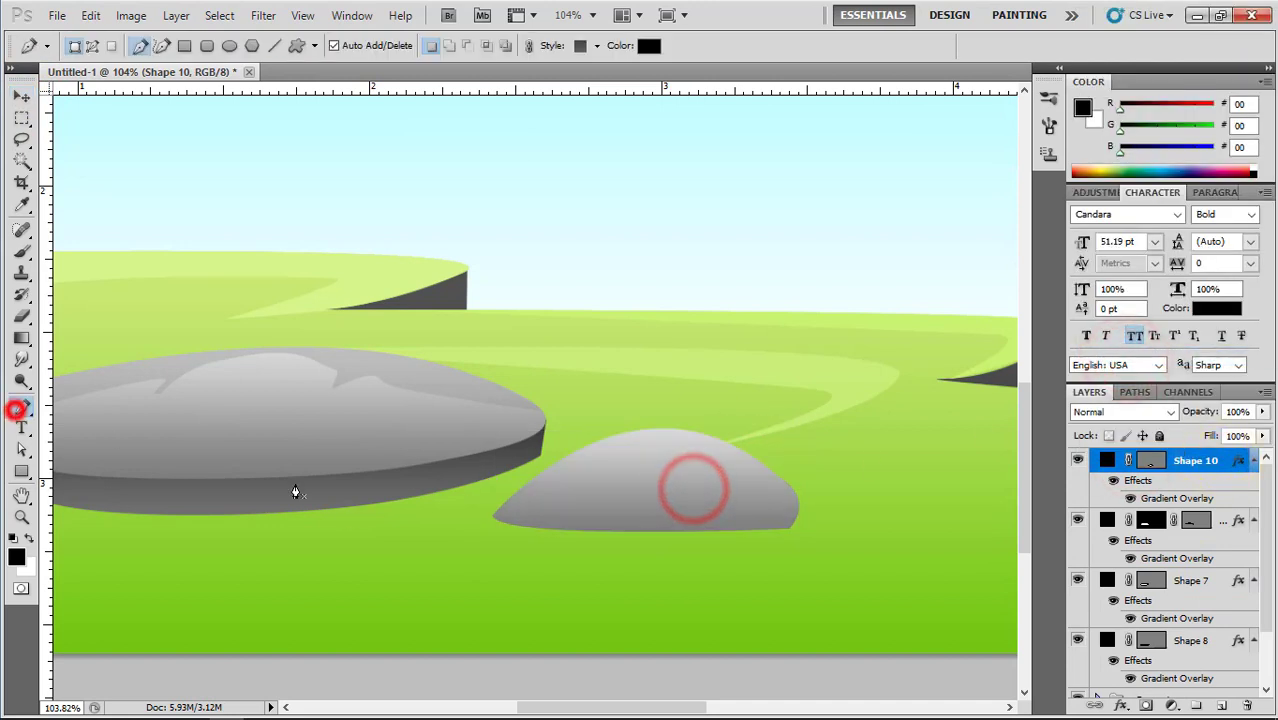
left_click(494, 516)
left_click_drag(552, 548, 584, 550)
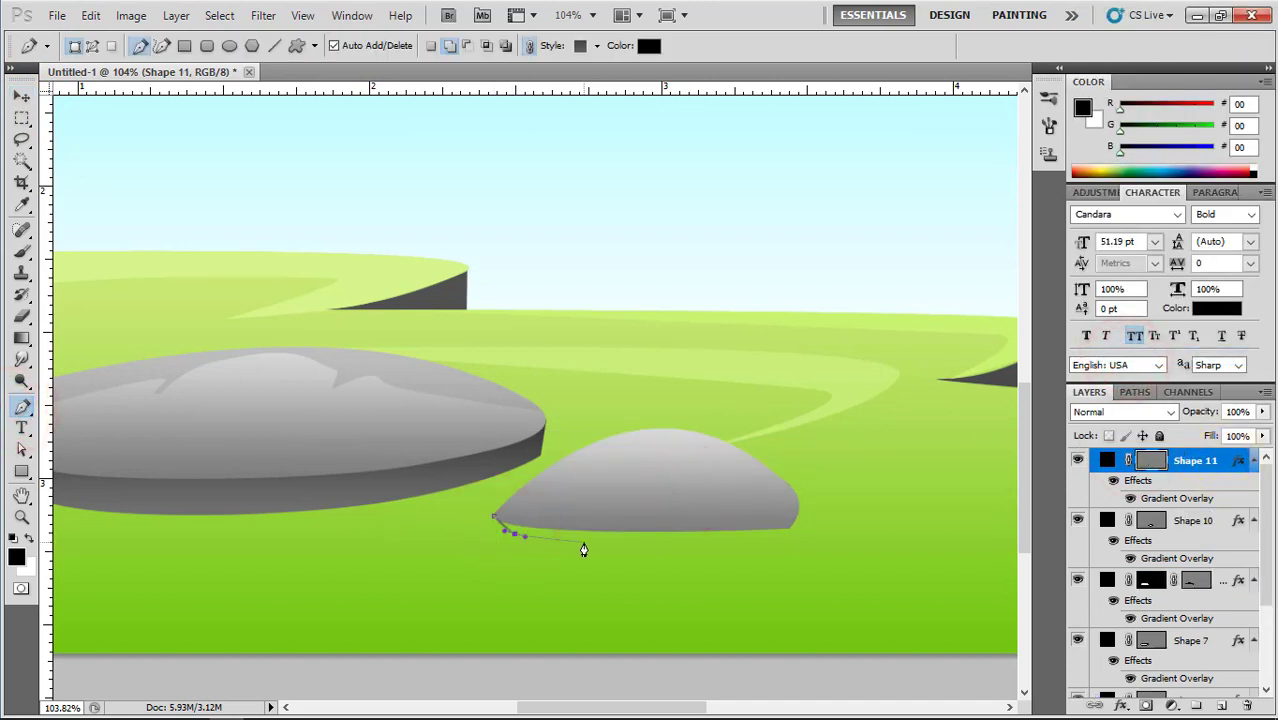
left_click(784, 538)
left_click(799, 514)
left_click(766, 513)
left_click(723, 516)
left_click(669, 515)
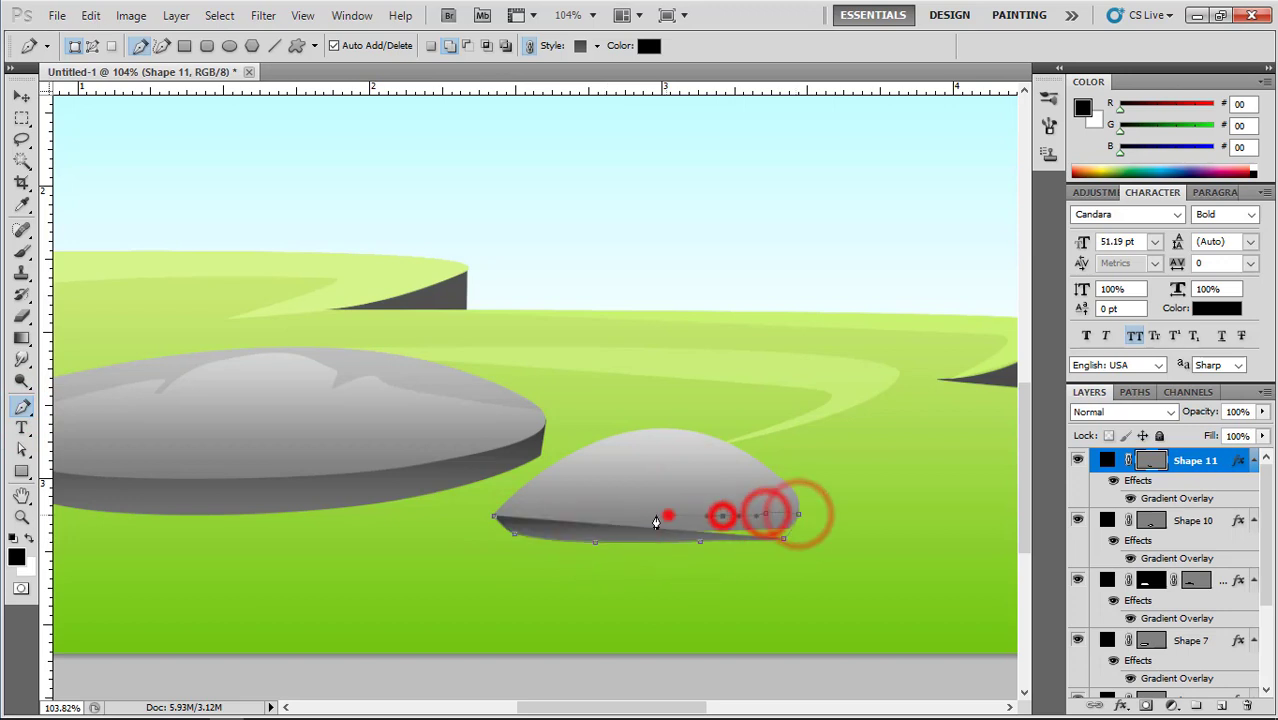
left_click(607, 512)
left_click(535, 509)
left_click(494, 515)
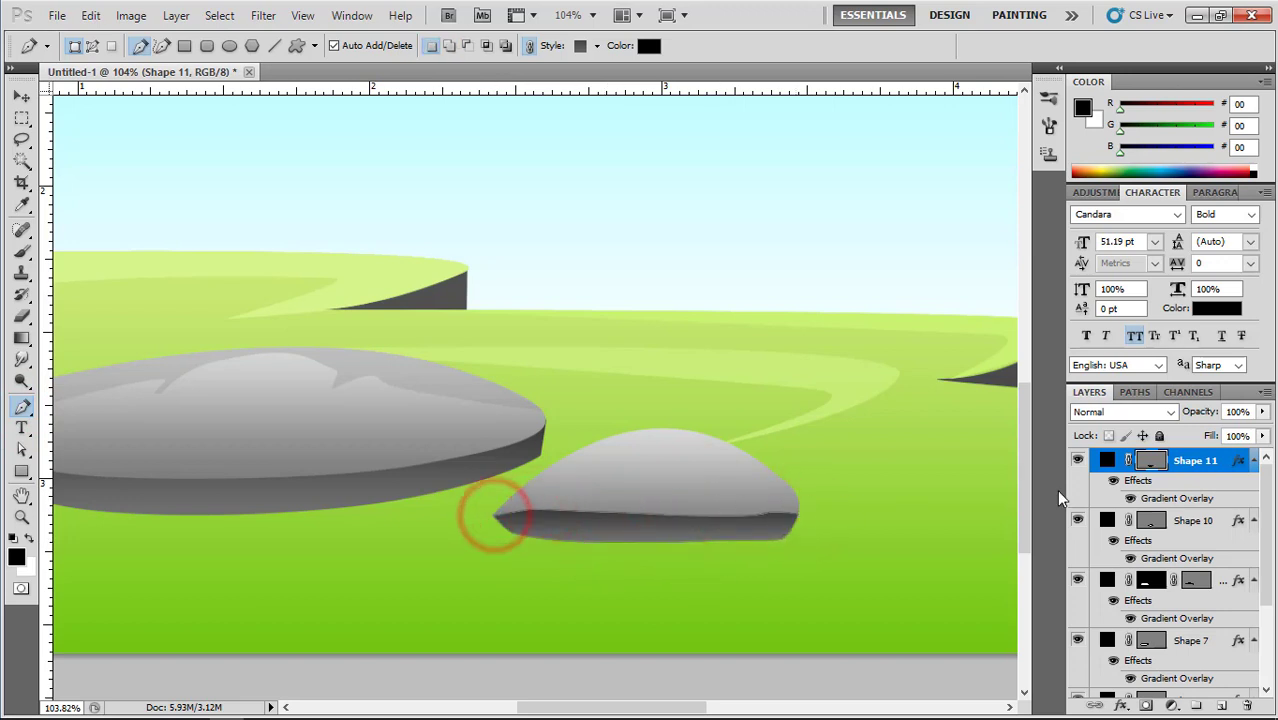
Draw a closed shading shape with the Pen tool directly above the dome's layer, covering its upper rim with a notched lower edge.
left_click(21, 97)
scroll(745, 386, "up", 1)
left_click(727, 471)
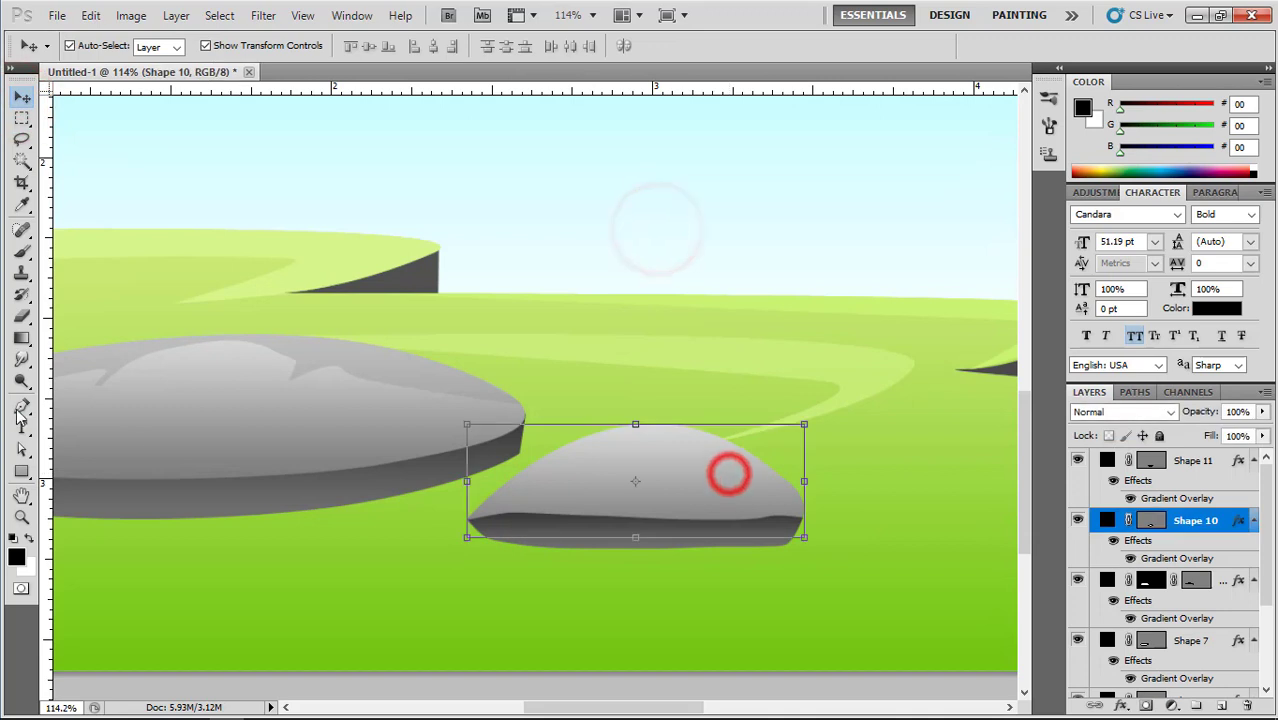
left_click(21, 407)
left_click(522, 470)
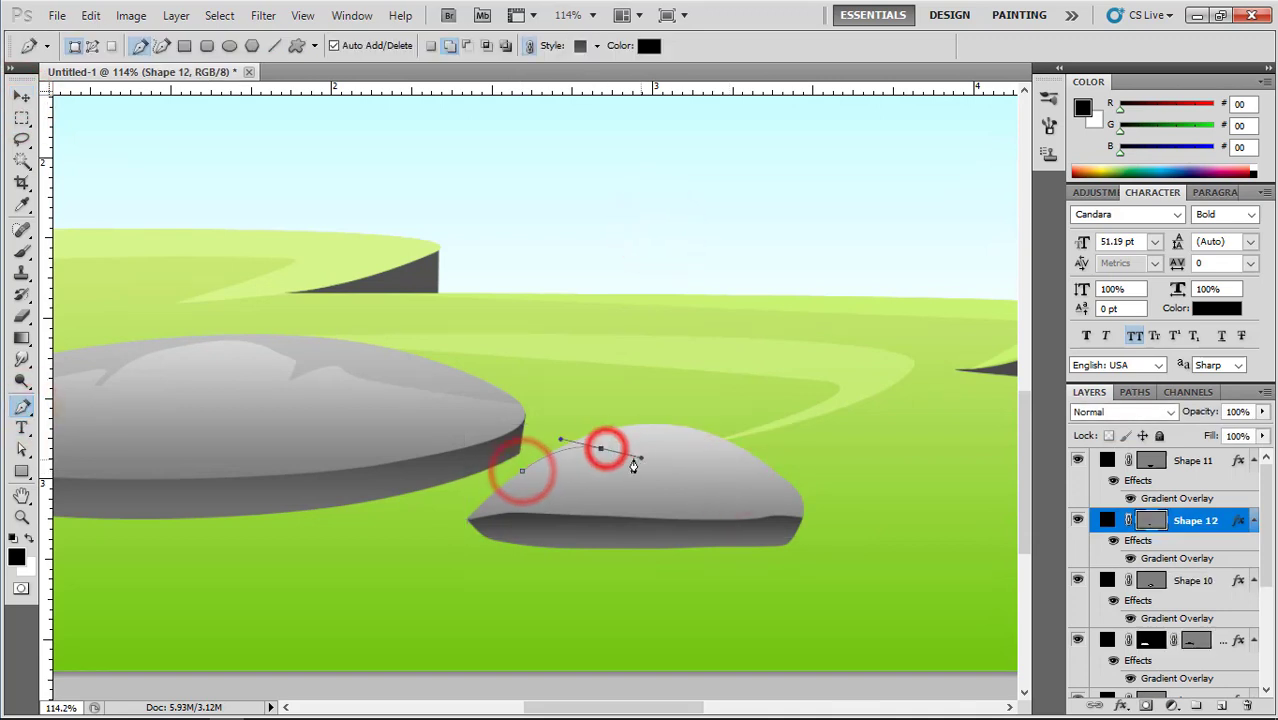
left_click_drag(633, 466, 641, 468)
left_click(631, 440)
left_click(679, 460)
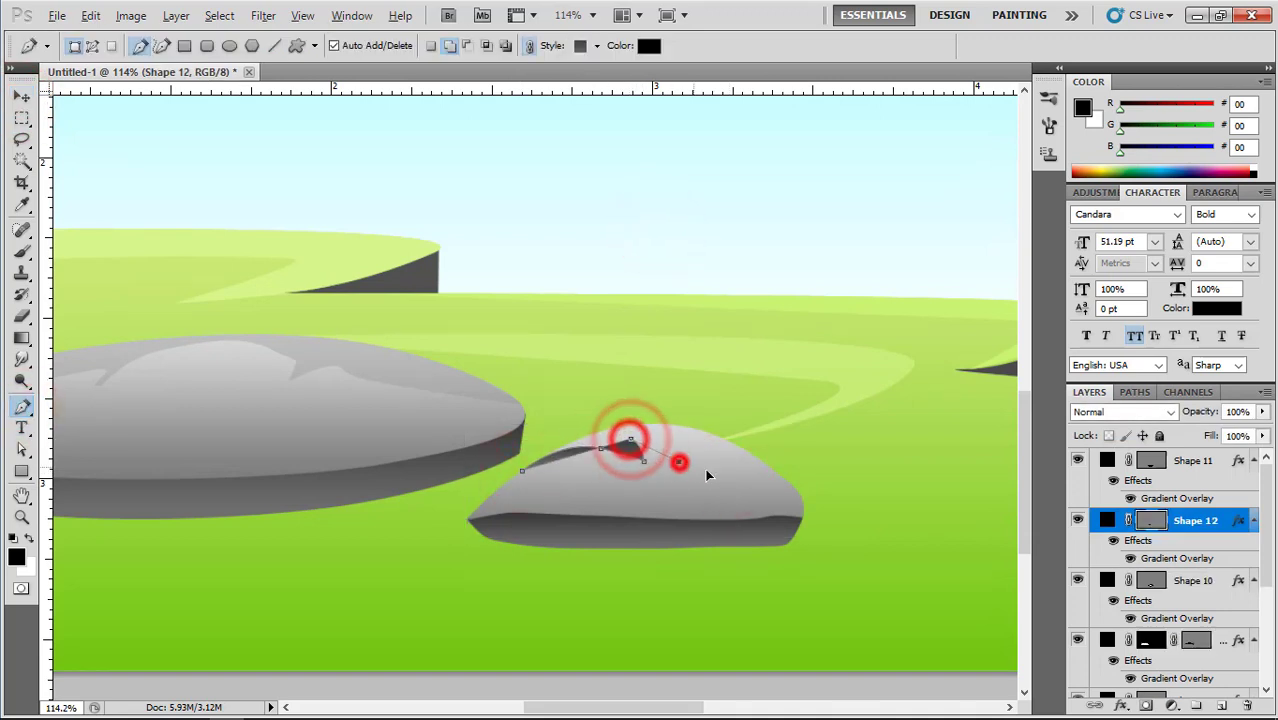
left_click(736, 468)
left_click(779, 474)
left_click(710, 431)
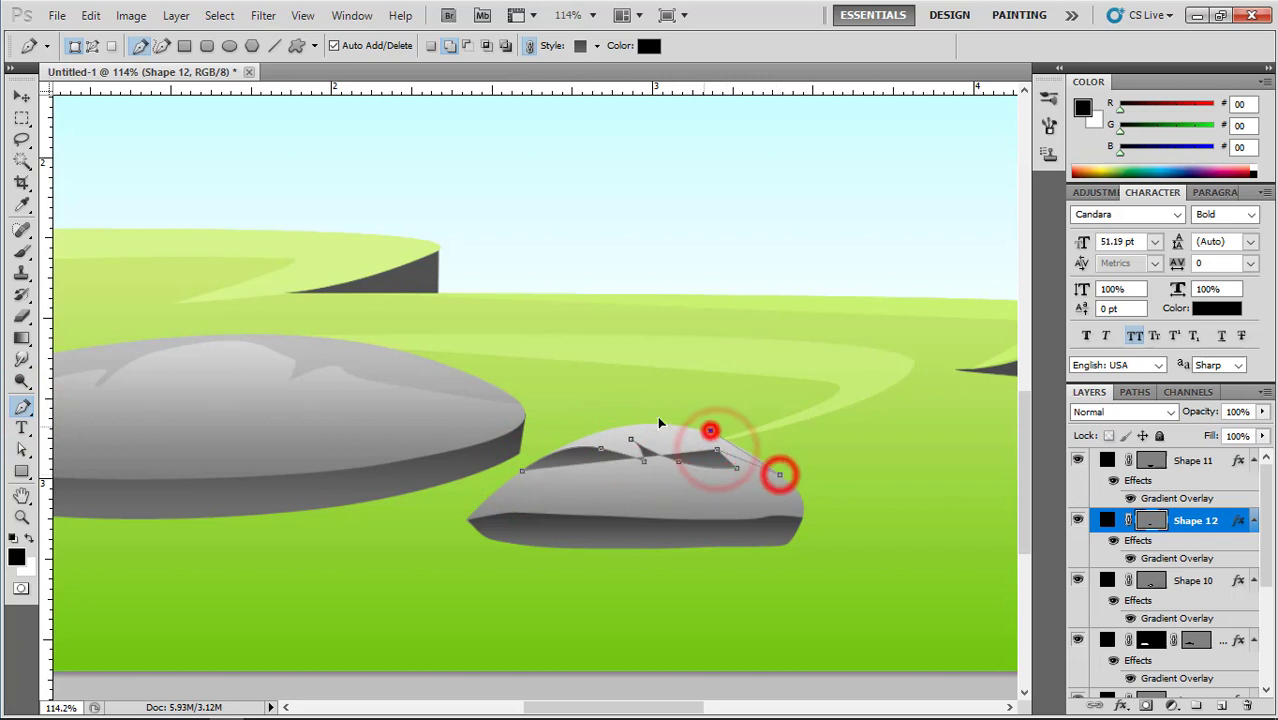
left_click(620, 419)
left_click(563, 435)
left_click(522, 472)
left_click(522, 472)
Mask the new shading shape to the dome's outline, reduce its layer opacity and deselect the layer.
left_click(20, 98)
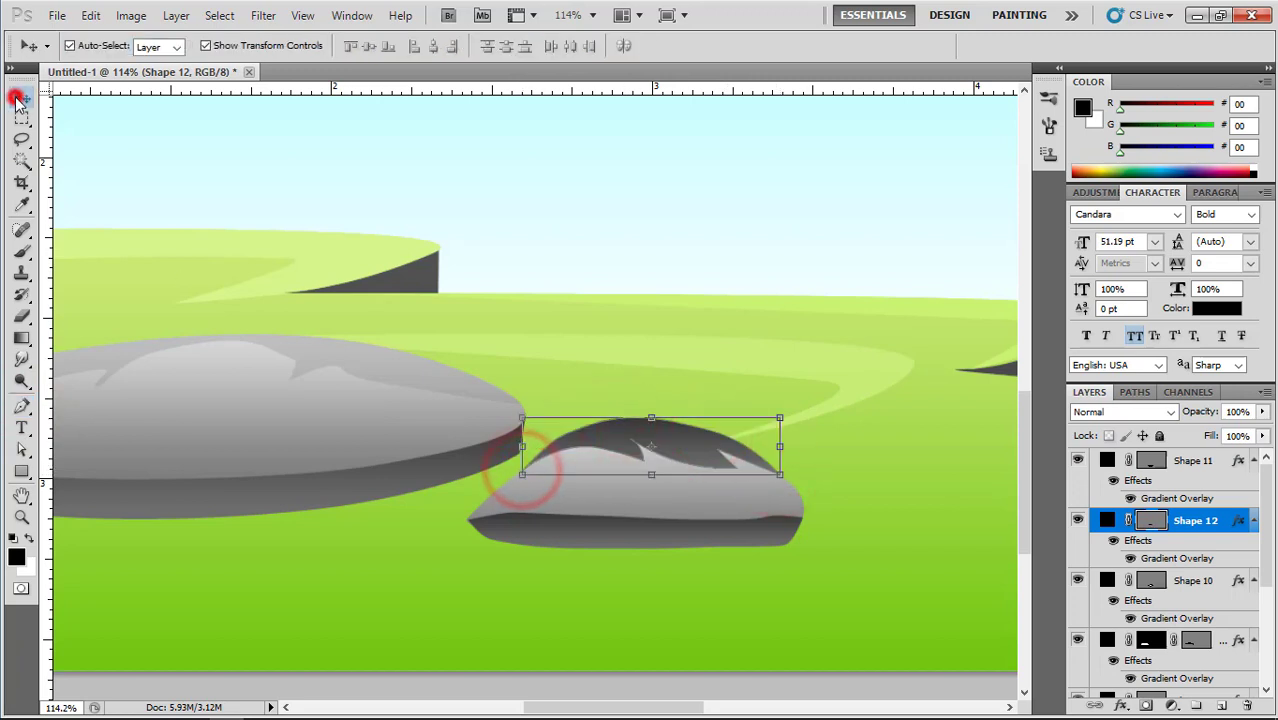
left_click(1150, 580, "ctrl")
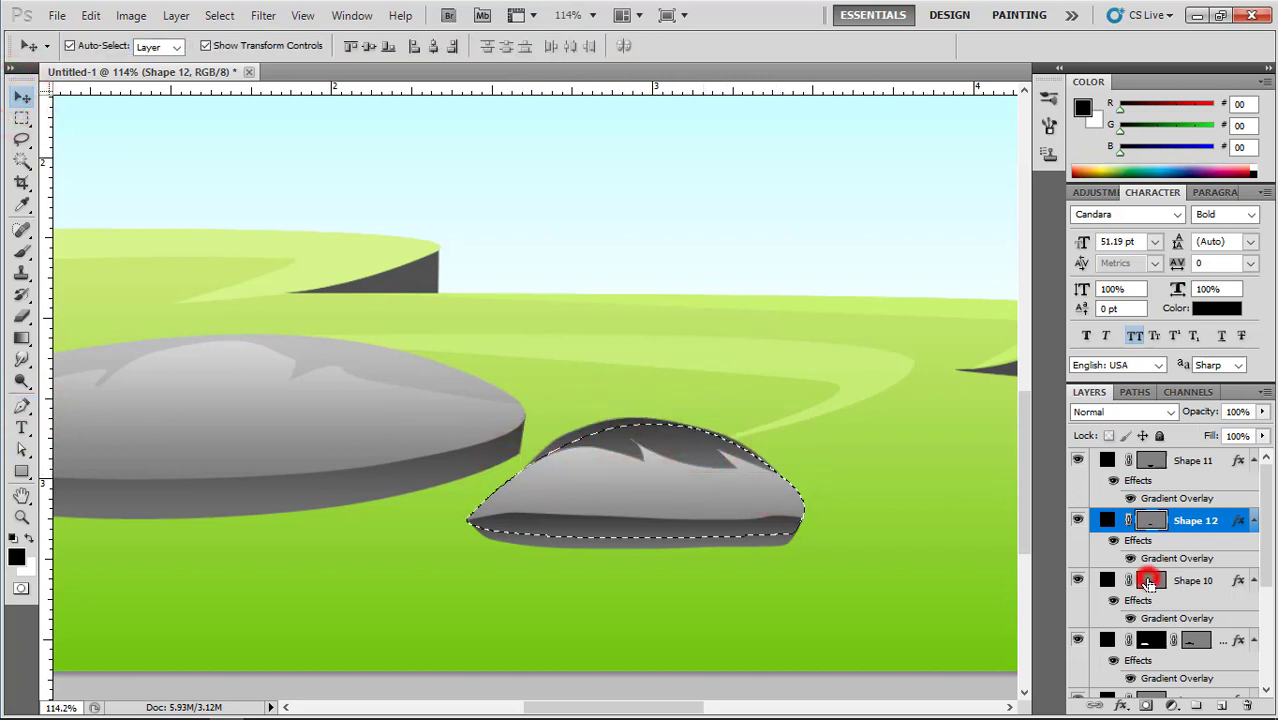
left_click(1145, 704)
left_click_drag(1190, 418, 1140, 435)
left_click(23, 98)
left_click(668, 207)
scroll(782, 394, "down", 5)
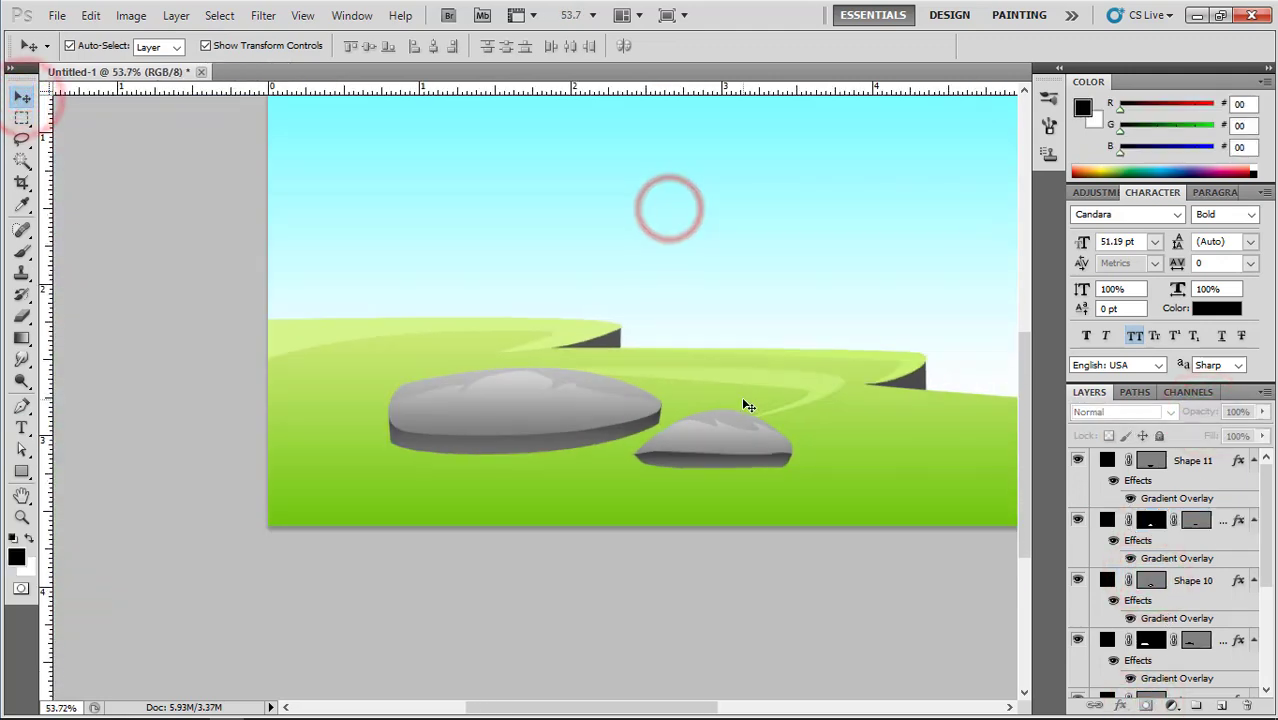
Set the small stone's shading layer to 13% opacity and deselect it.
scroll(514, 537, "up", 2)
left_click(513, 545)
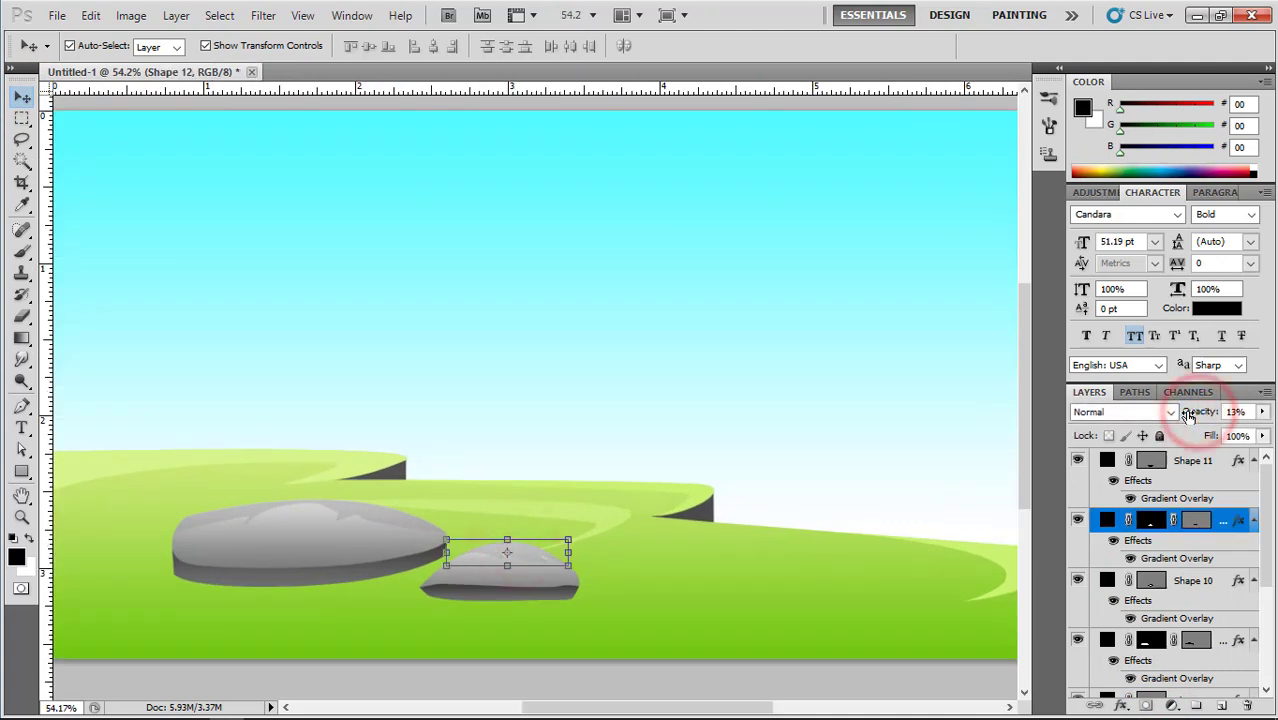
left_click(711, 402)
scroll(246, 606, "up", 4)
left_click(395, 466)
left_click(726, 348)
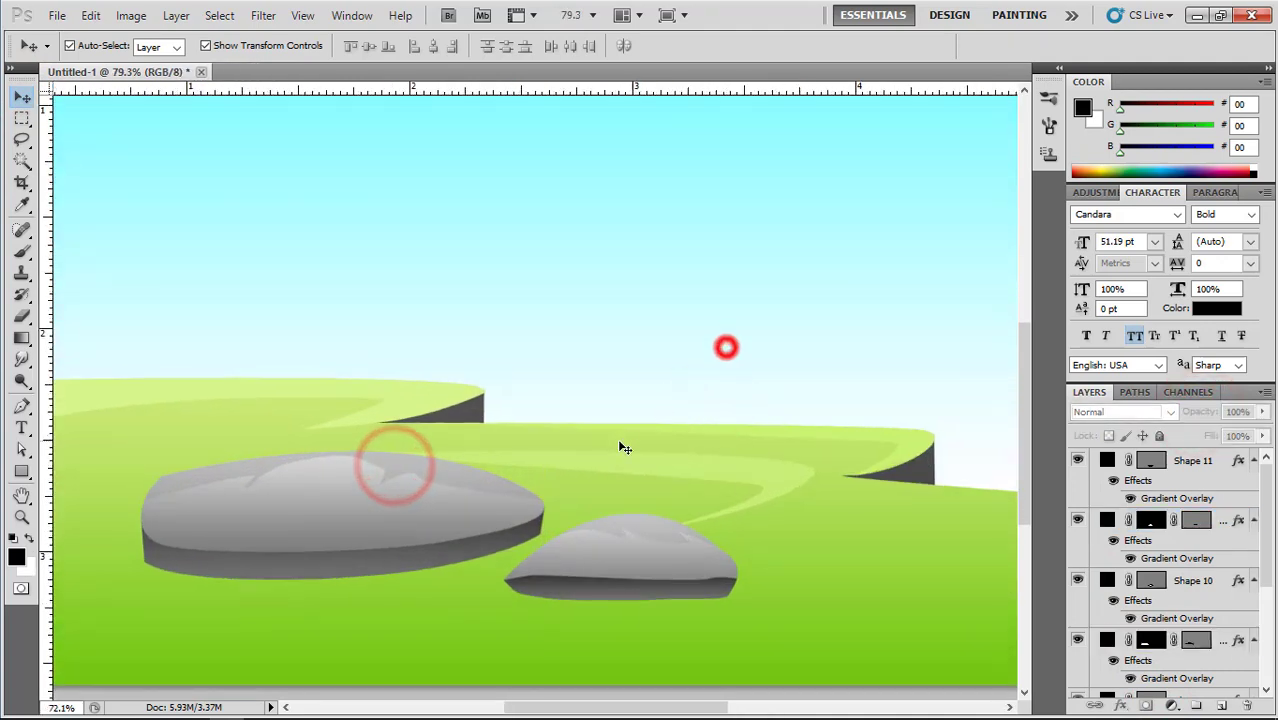
Switch the Move tool's auto-select target from Layer to Group and clear the selection.
scroll(620, 447, "down", 2)
left_click(634, 571)
left_click(1097, 531)
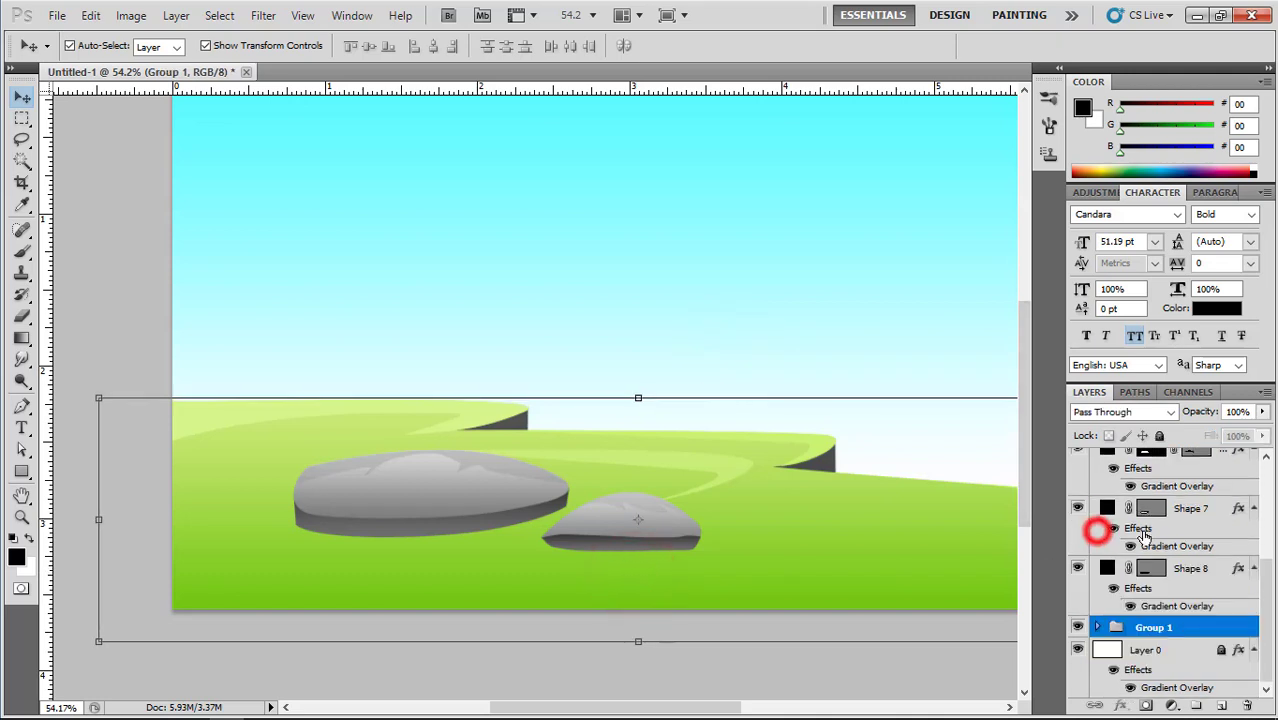
left_click(148, 68)
left_click(120, 154)
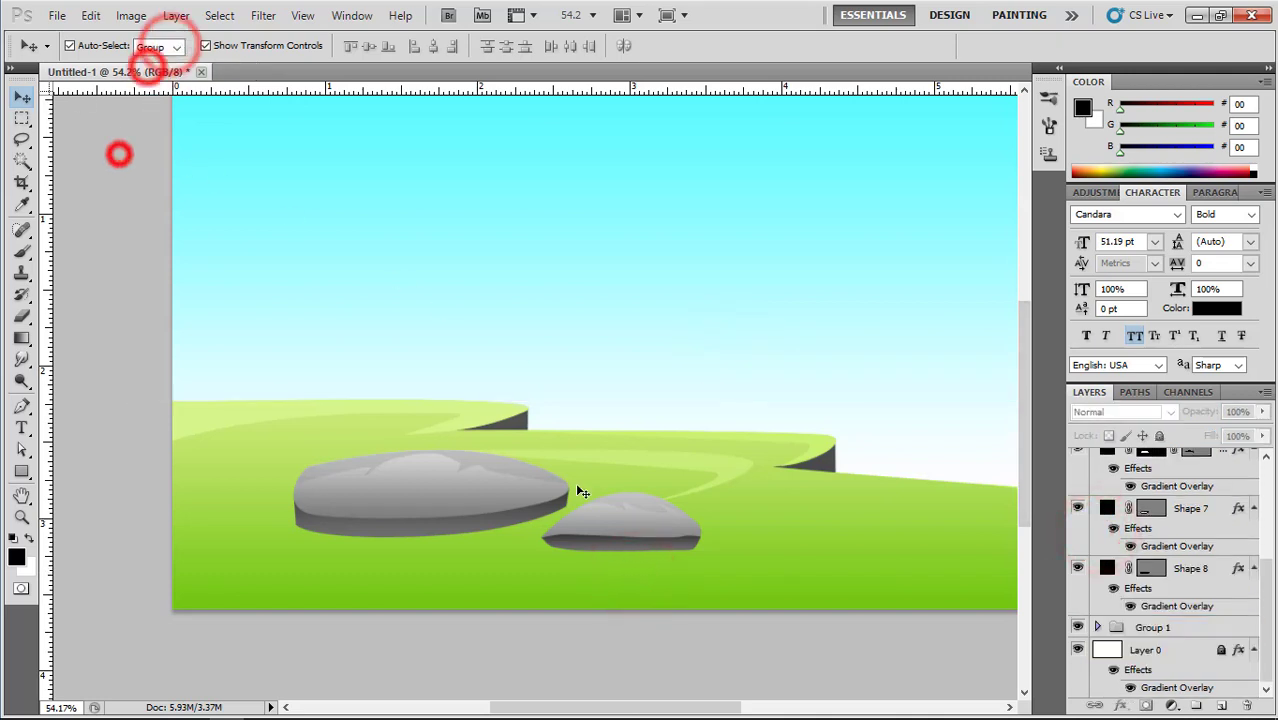
Select the small stone's three layers, move the stone slightly right and down, and group the layers.
left_click(619, 565)
left_click(652, 673)
left_click(741, 534)
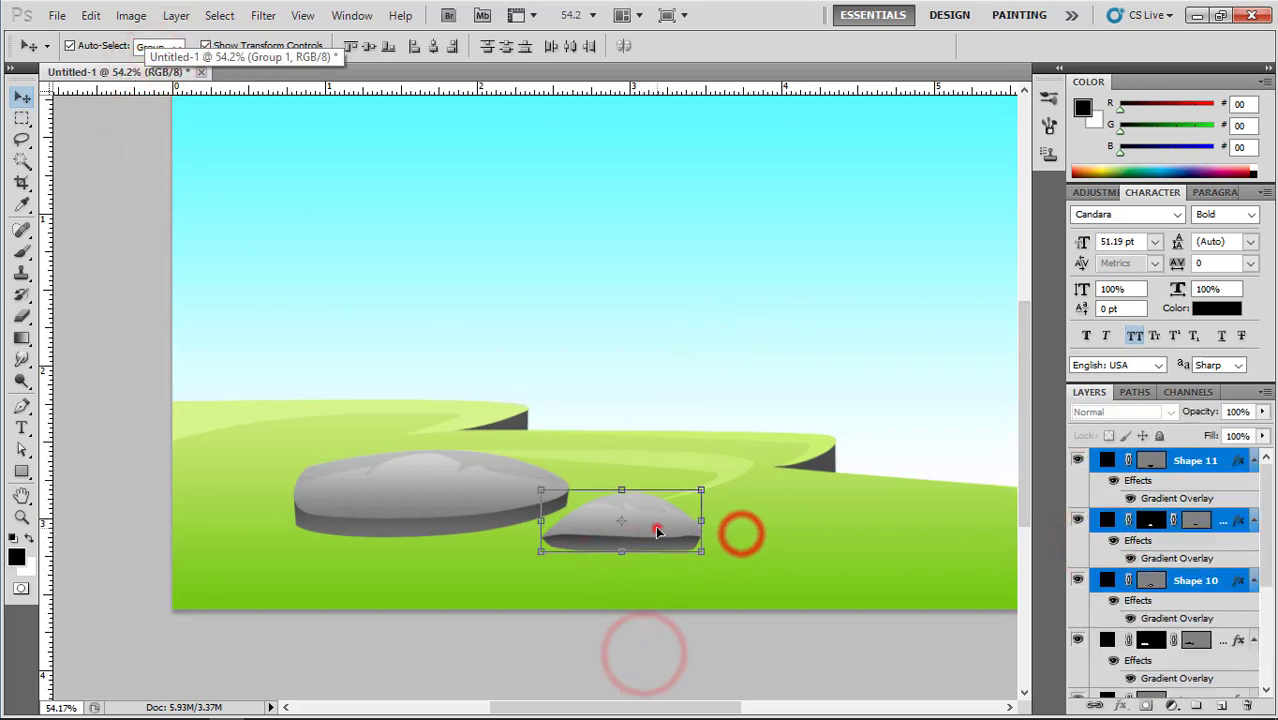
left_click_drag(656, 527, 708, 539)
key("ctrl+g")
Select the large stone's three layers and group them.
left_click_drag(427, 669, 463, 495)
left_click(494, 573, "shift")
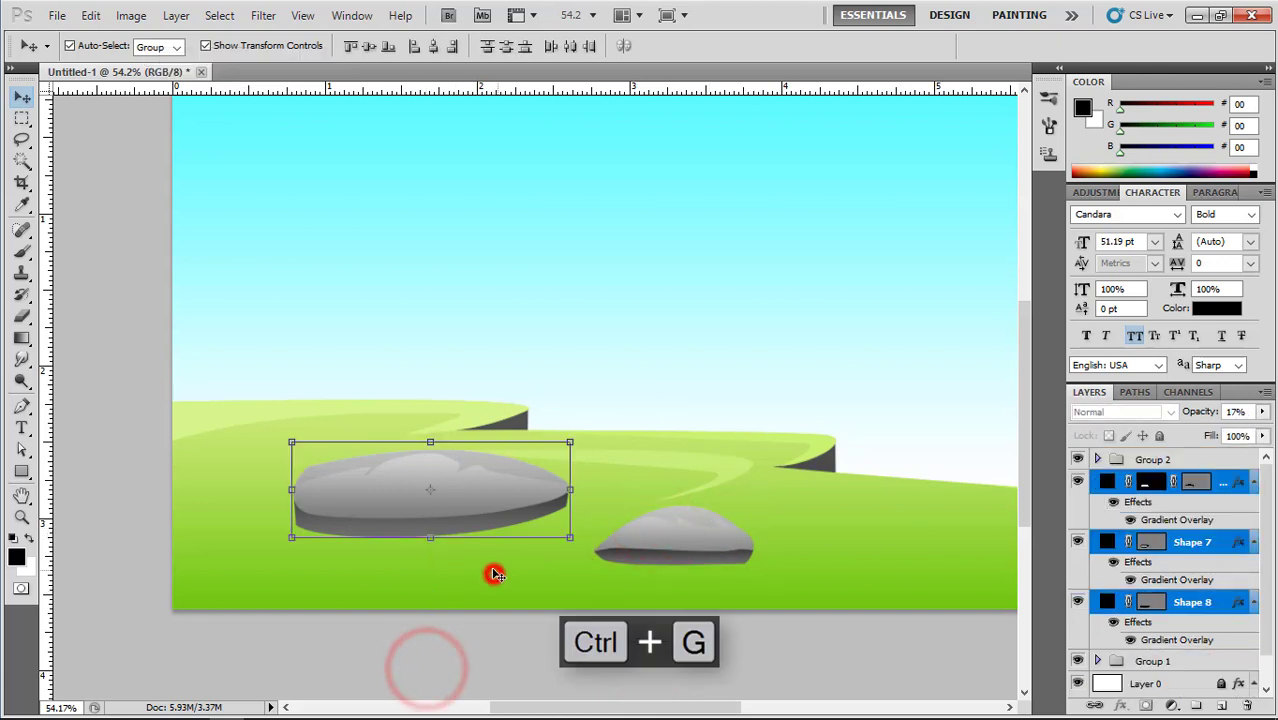
key("ctrl+g")
Move the small stone over the large stone's right end and place a copy scaled to 85.40% at the large stone's lower front.
left_click_drag(702, 531, 541, 510)
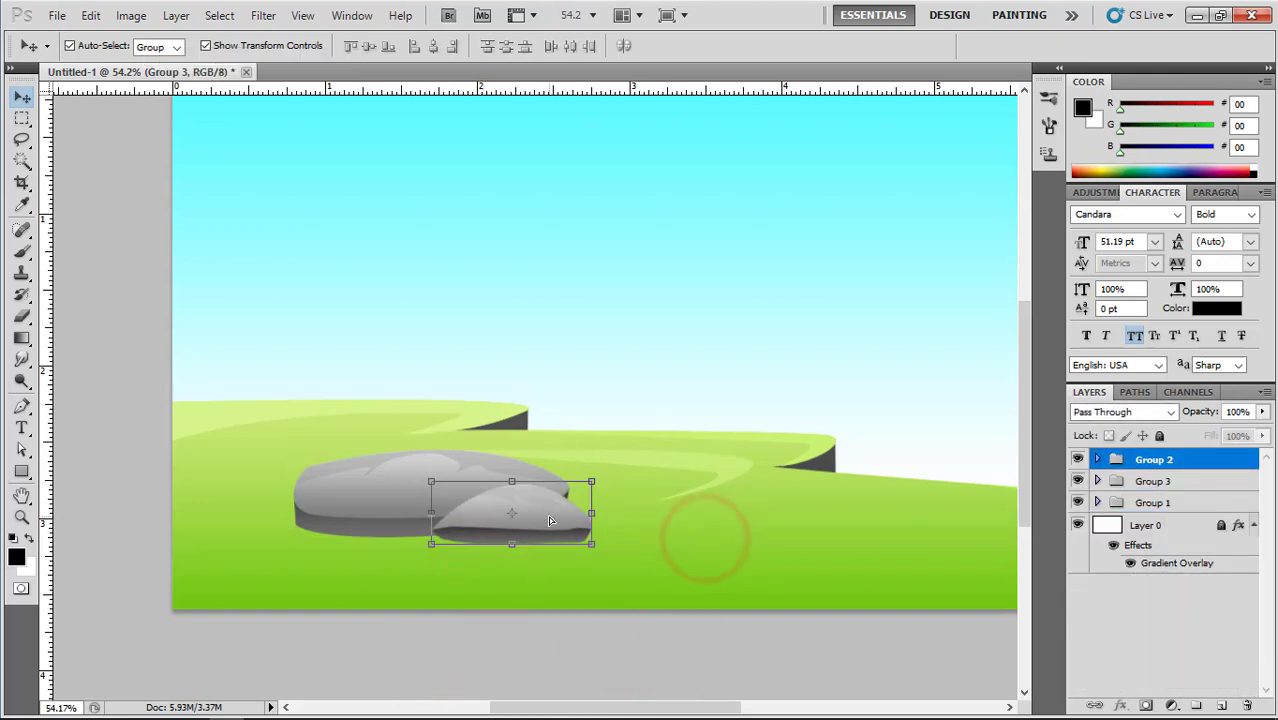
mouse_move(462, 519)
left_mouse_down()
mouse_move(477, 525)
mouse_move(495, 498)
mouse_move(445, 524)
left_mouse_up()
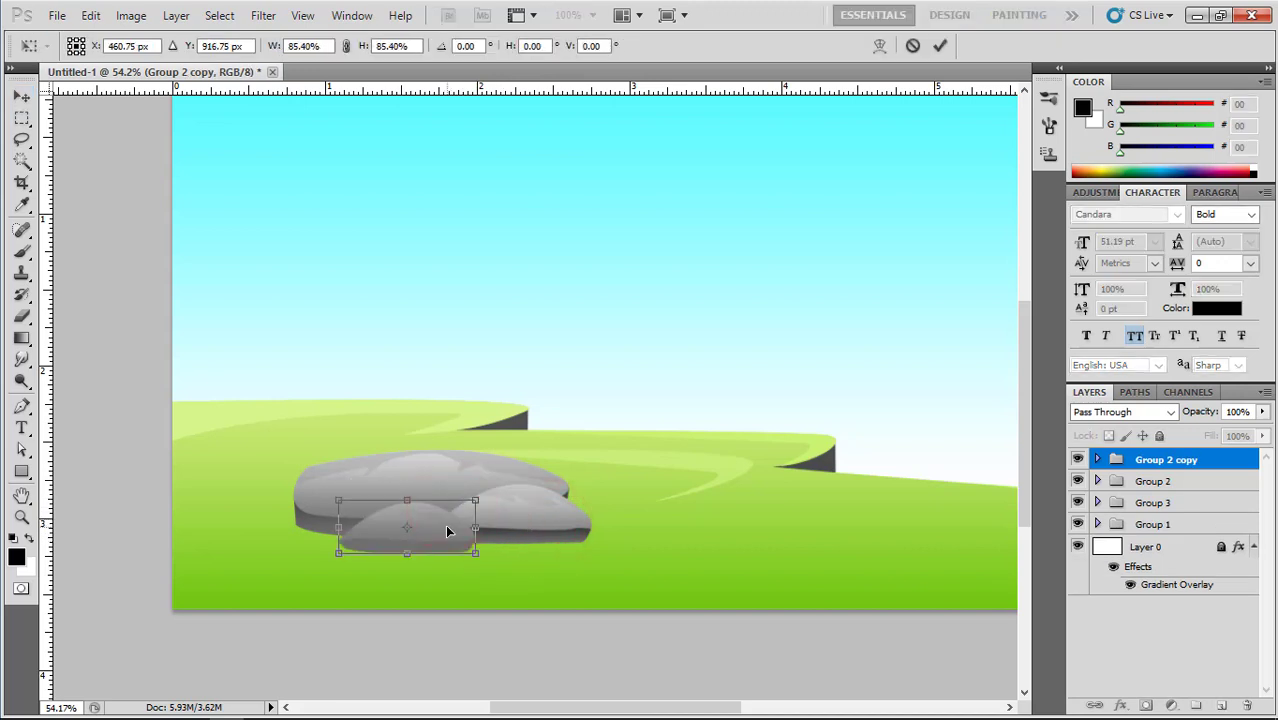
double_click(445, 524)
left_click(509, 634)
key("ctrl+0")
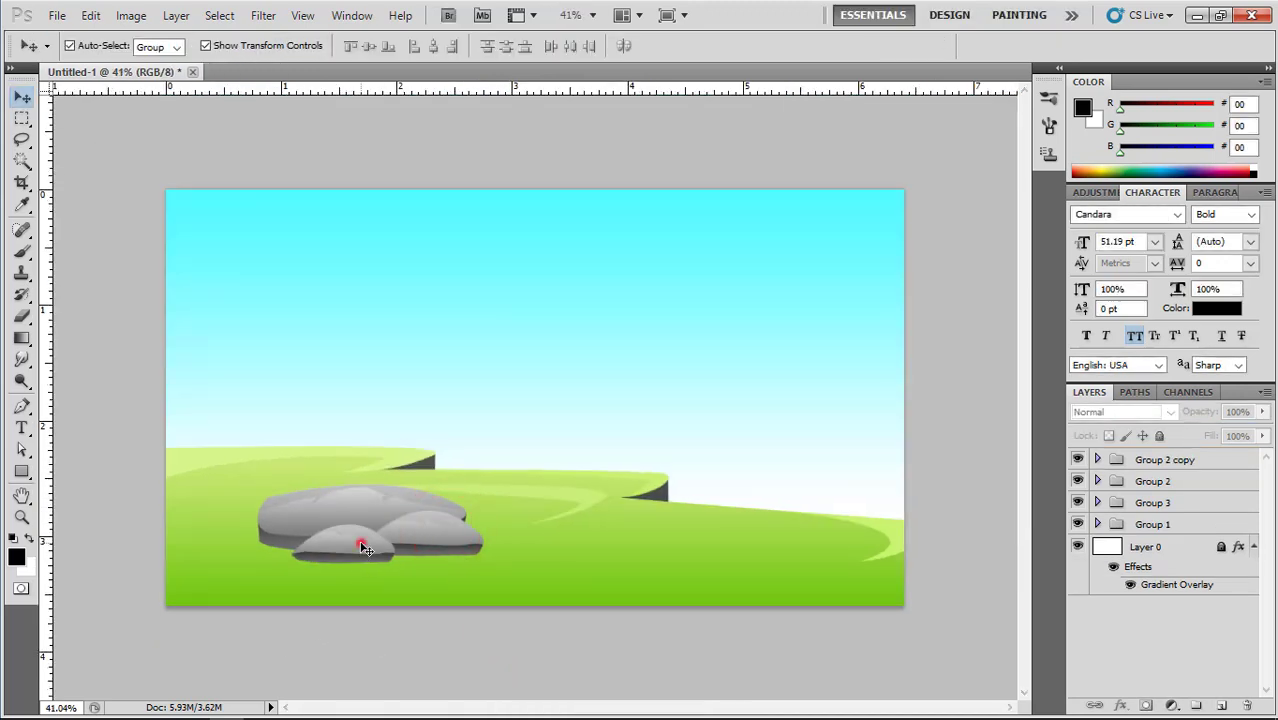
Flip the smaller stone copy horizontally, apply the transform and deselect it.
left_click(361, 545)
left_click(393, 543)
right_click(367, 540)
left_click(411, 504)
double_click(368, 546)
left_click(349, 641)
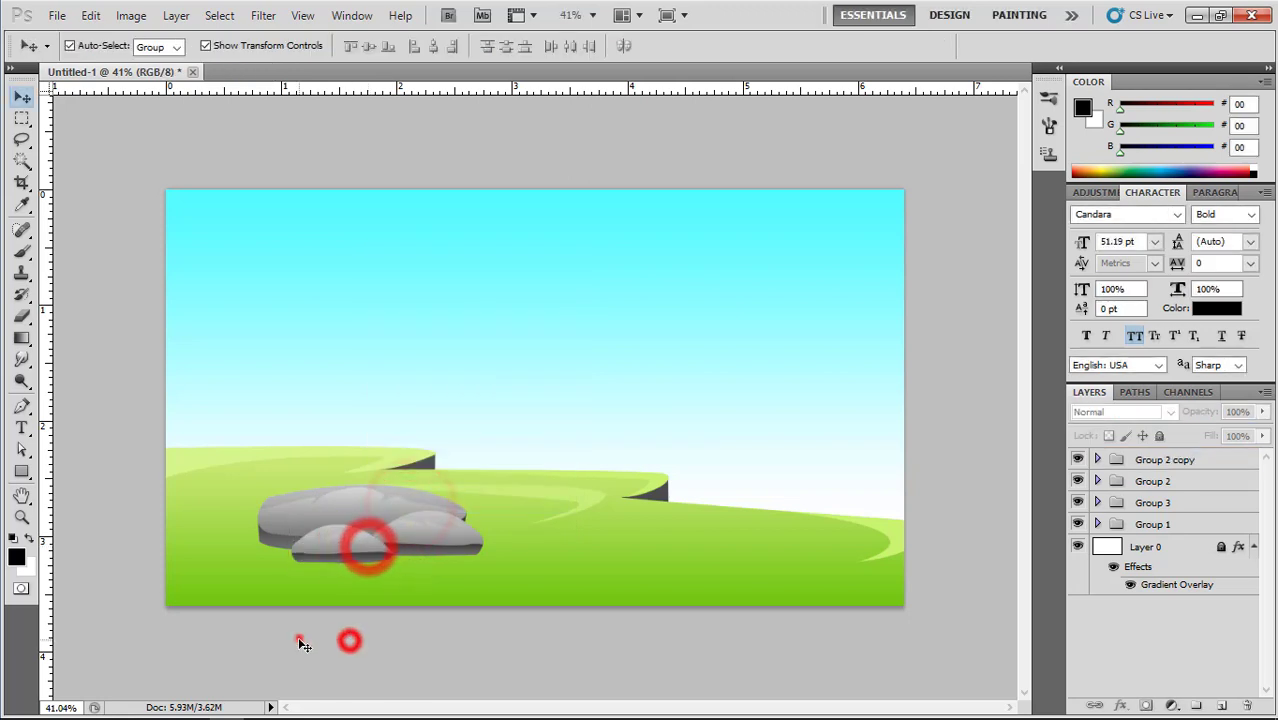
Enlarge the three stone groups together, without the ground group, and move them into the canvas's lower-left corner.
left_click_drag(299, 639, 420, 512)
left_click(514, 541)
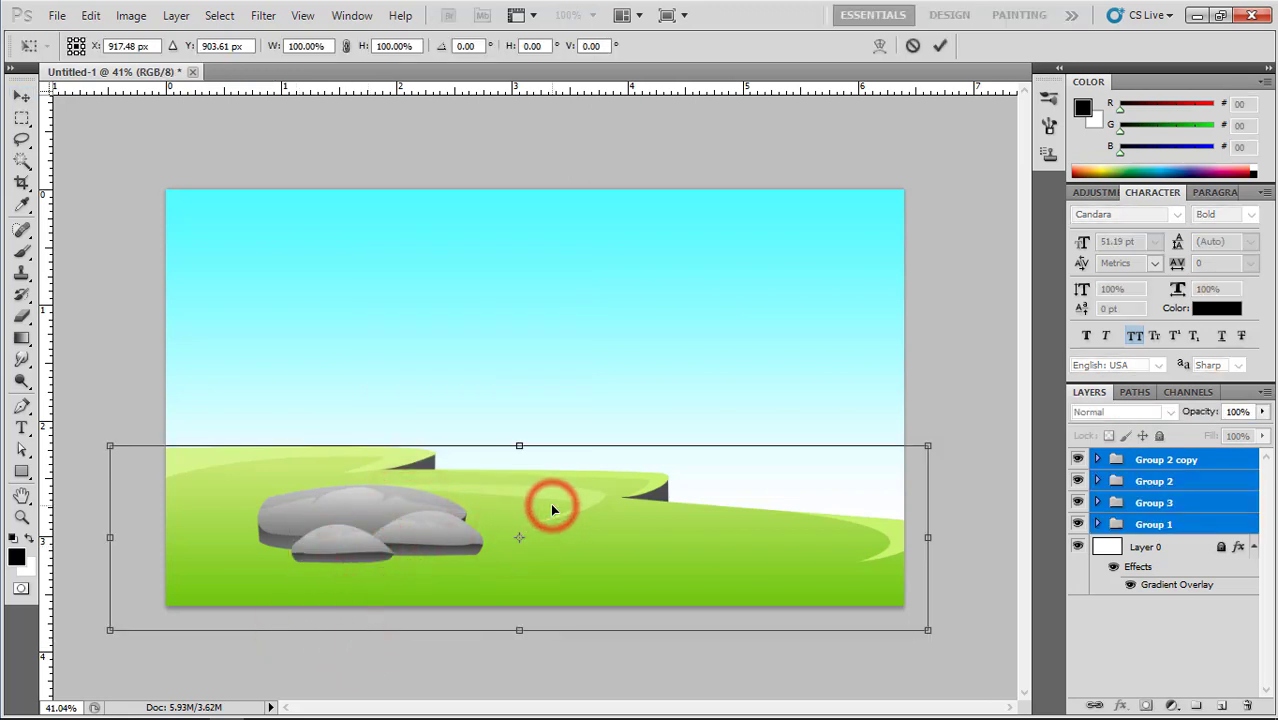
key("Return")
left_click(1150, 528, "ctrl")
left_click_drag(442, 536, 347, 581)
left_click_drag(386, 521, 521, 458)
double_click(399, 519)
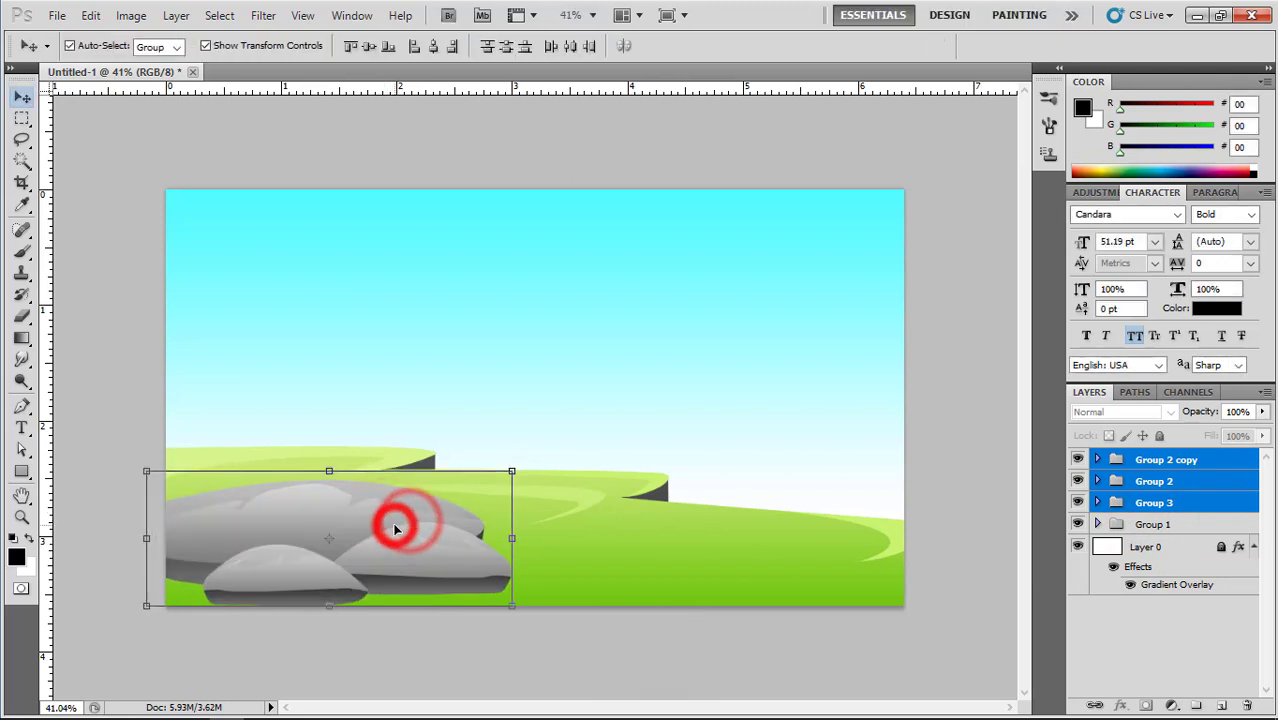
left_click_drag(393, 525, 372, 538)
left_click(379, 539)
left_click(539, 649)
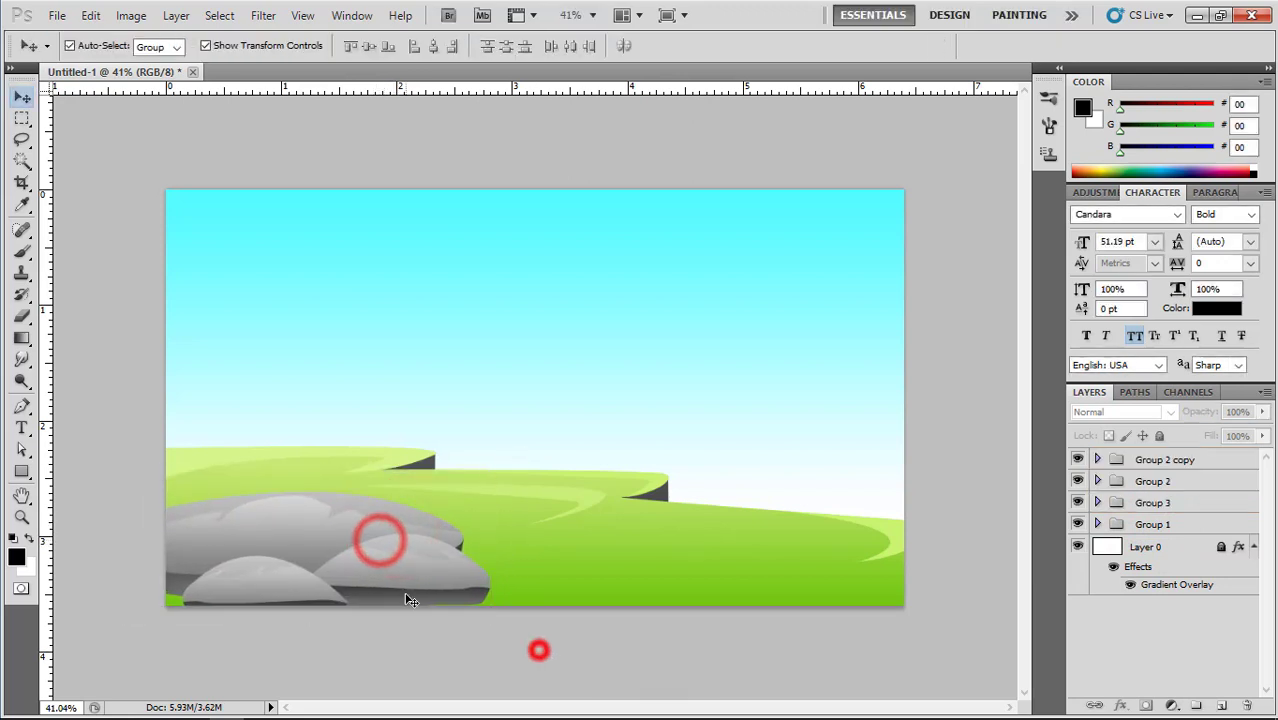
Duplicate the front stone, send the duplicate behind it, and arrange the two so the front one sits at the canvas's lower-left corner.
left_click_drag(297, 581, 334, 551, "alt")
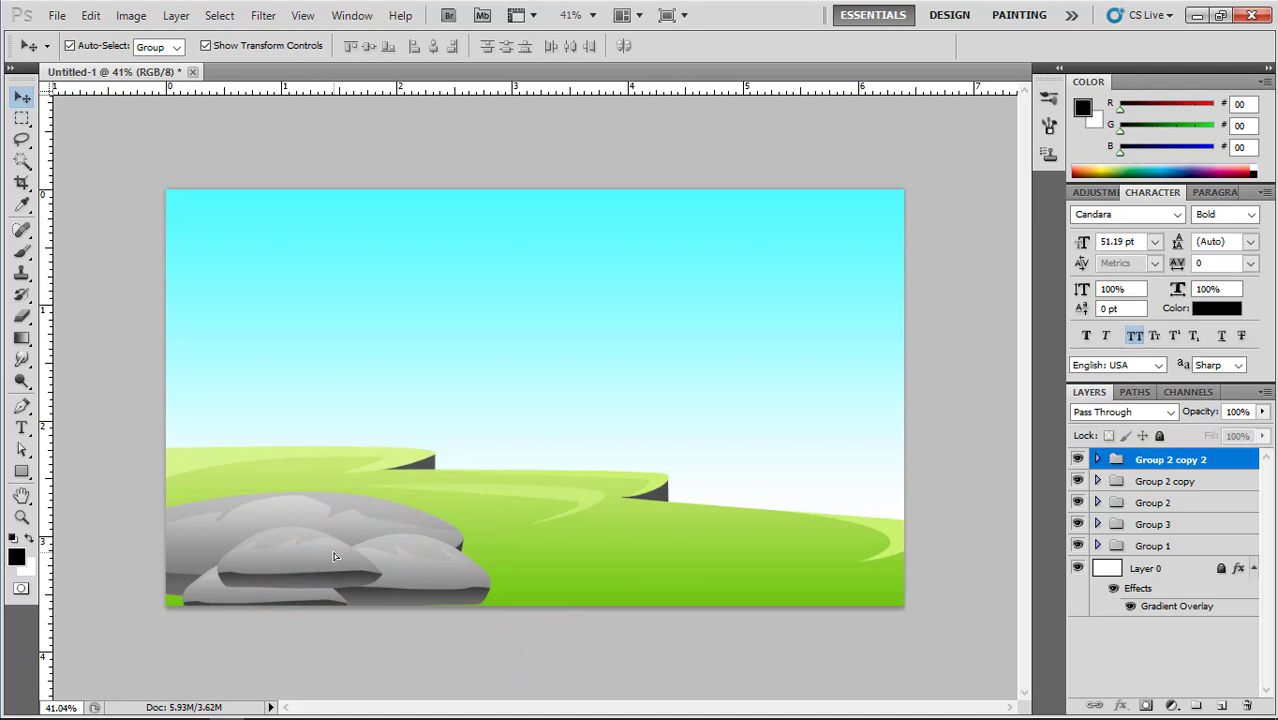
key("ctrl+bracketleft")
left_click_drag(285, 573, 247, 576)
mouse_move(352, 567)
left_mouse_down()
mouse_move(337, 594)
mouse_move(391, 605)
mouse_move(345, 562)
left_mouse_up()
double_click(343, 562)
left_click(235, 578)
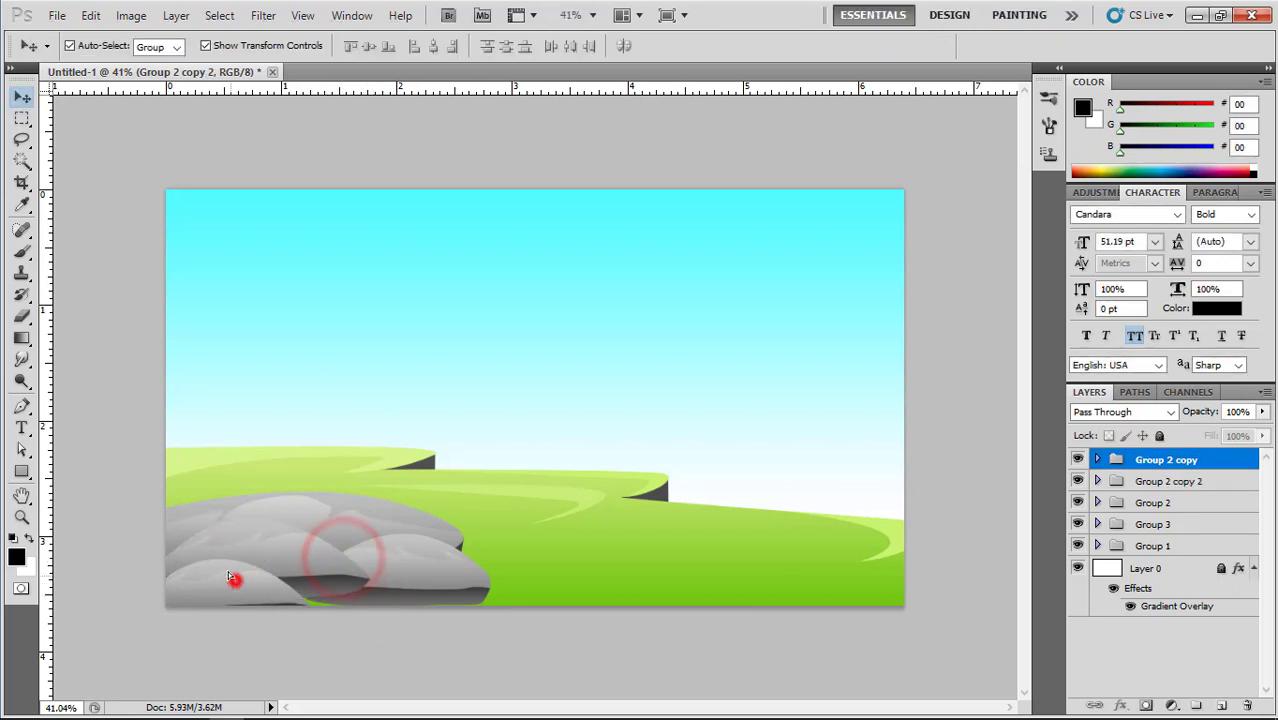
Move the two right-hand front stones further right, then raise and slightly shrink all four stone groups together above the canvas's lower edge.
left_click_drag(265, 581, 320, 562)
left_click_drag(440, 569, 460, 572)
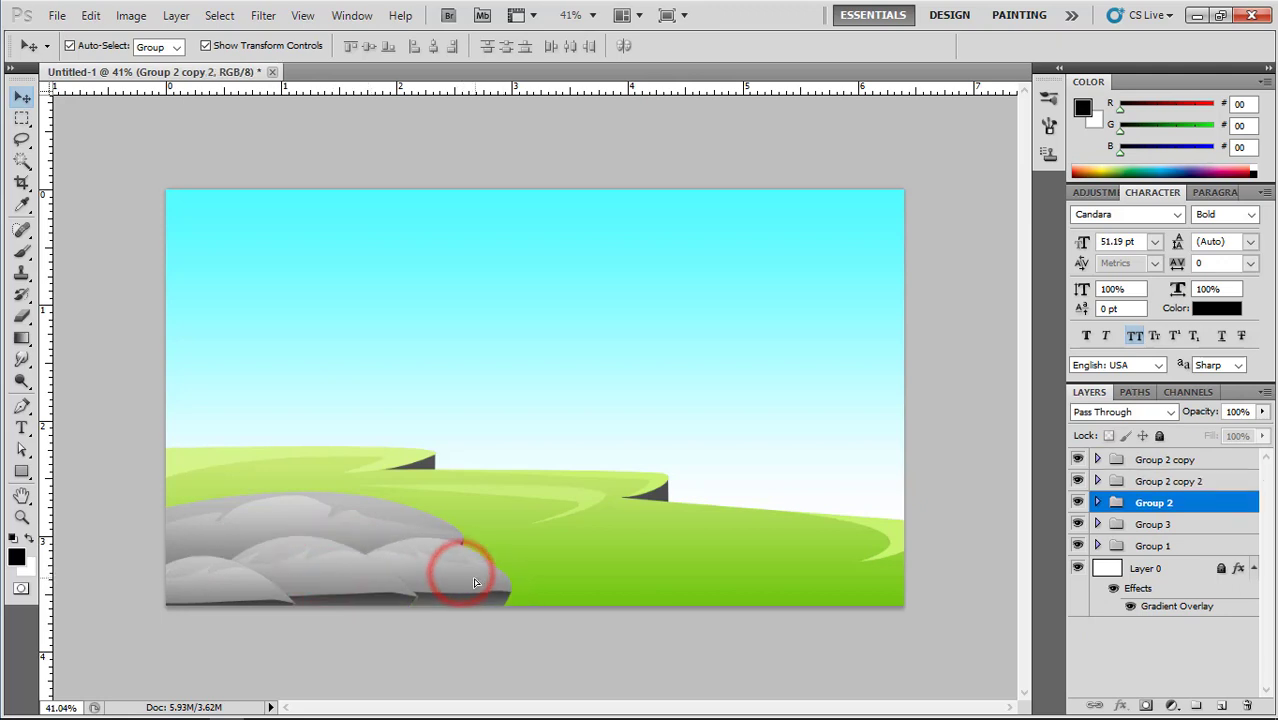
left_click(322, 573, "shift")
left_click(218, 577, "shift")
left_click(231, 536, "shift")
left_click_drag(251, 537, 252, 521)
left_click_drag(514, 603, 489, 591)
double_click(425, 551)
left_click(470, 655)
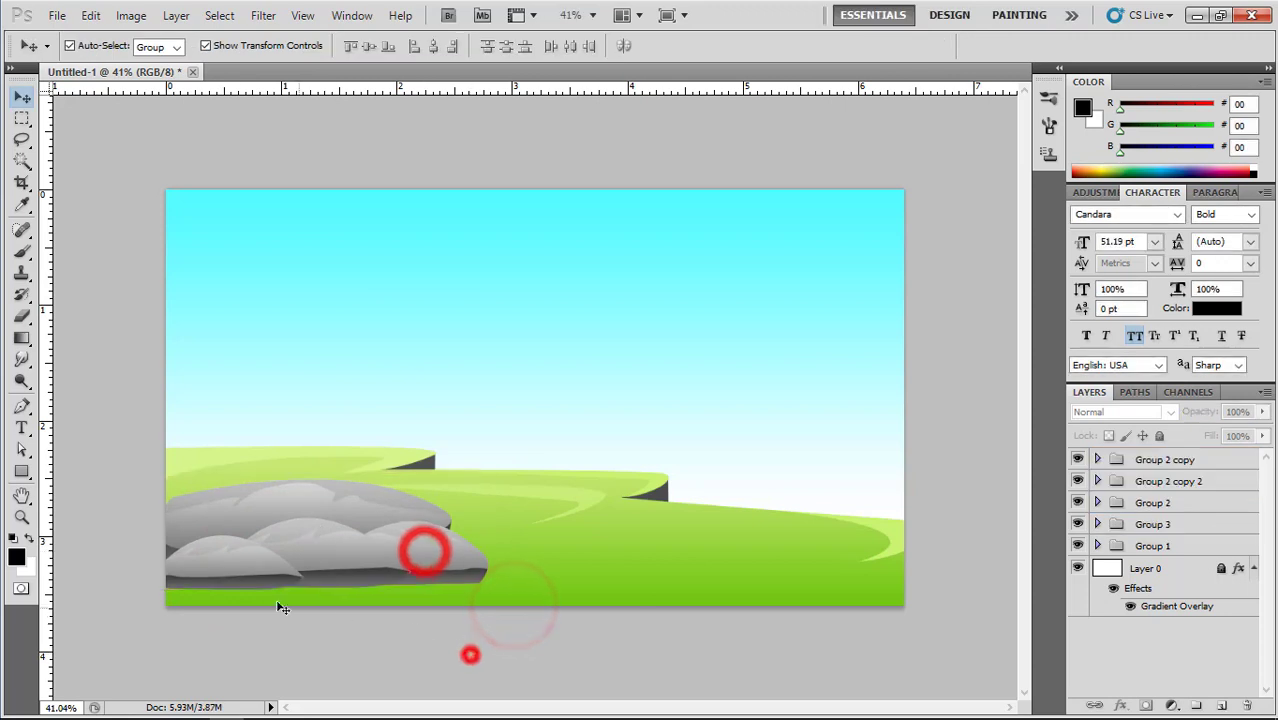
Enlarge the front stone at the canvas's lower-left corner to 120.88%, apply the transform and deselect it.
left_click_drag(234, 571, 322, 603)
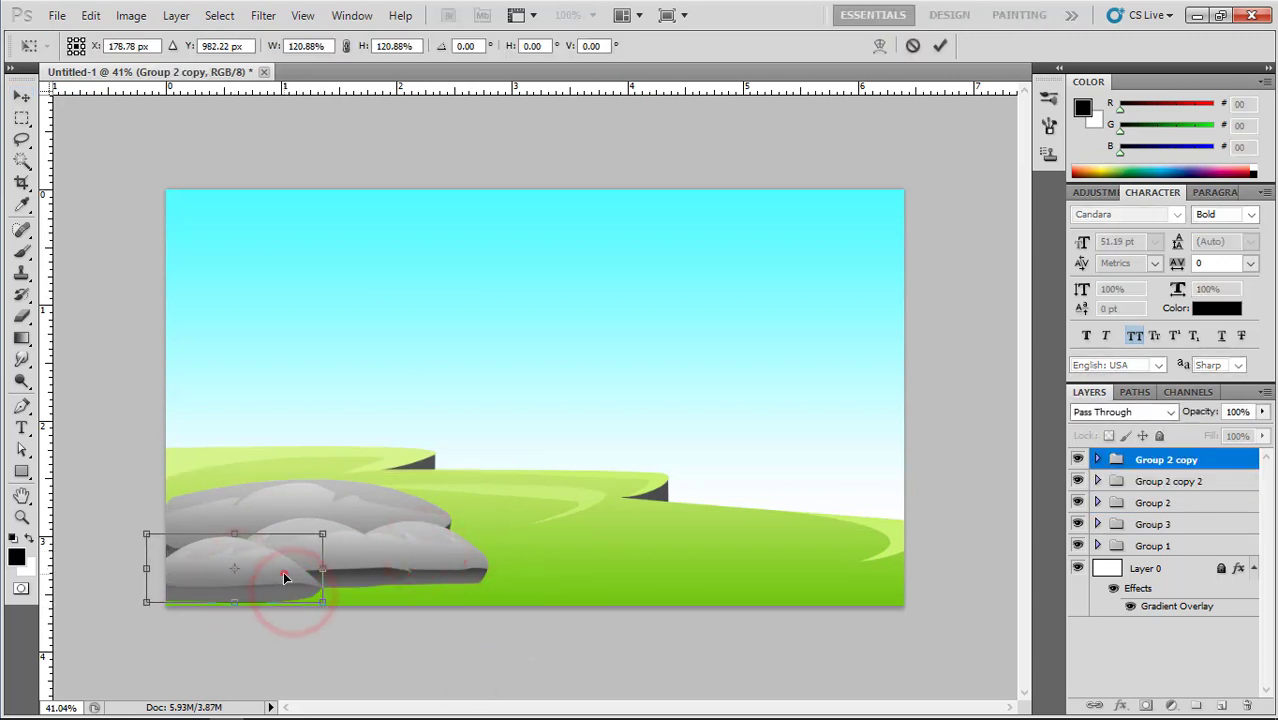
double_click(283, 577)
left_click(422, 622)
scroll(360, 572, "up", 1)
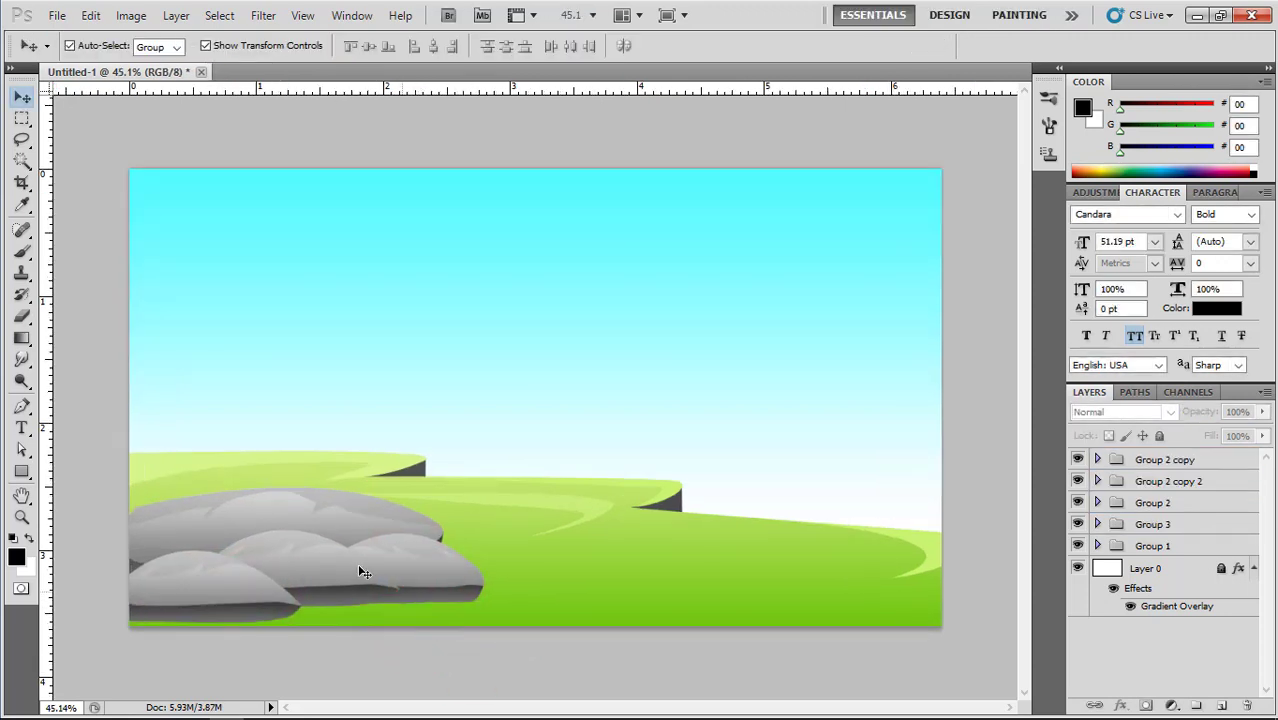
Shift the large back stone and the two stones below it leftward, bringing the right-hand one forward one level.
left_click(317, 519)
left_click_drag(319, 519, 290, 514)
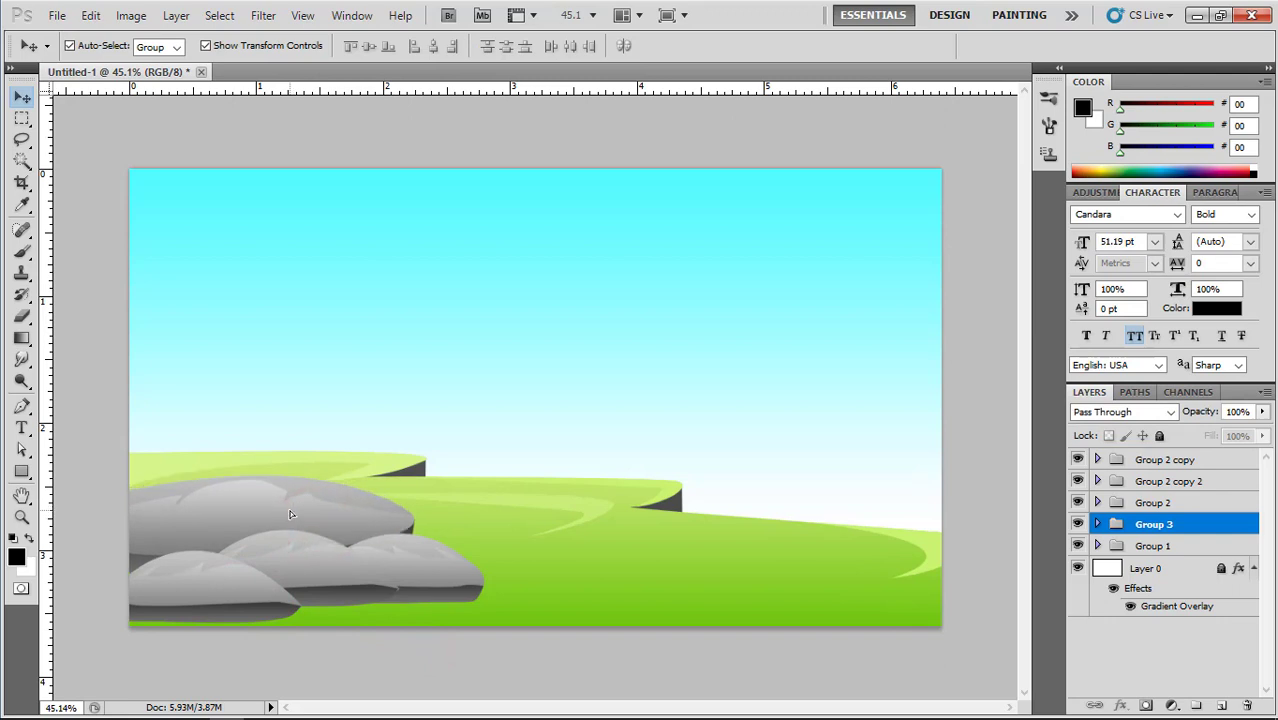
left_click(320, 556)
left_click_drag(447, 572, 435, 587)
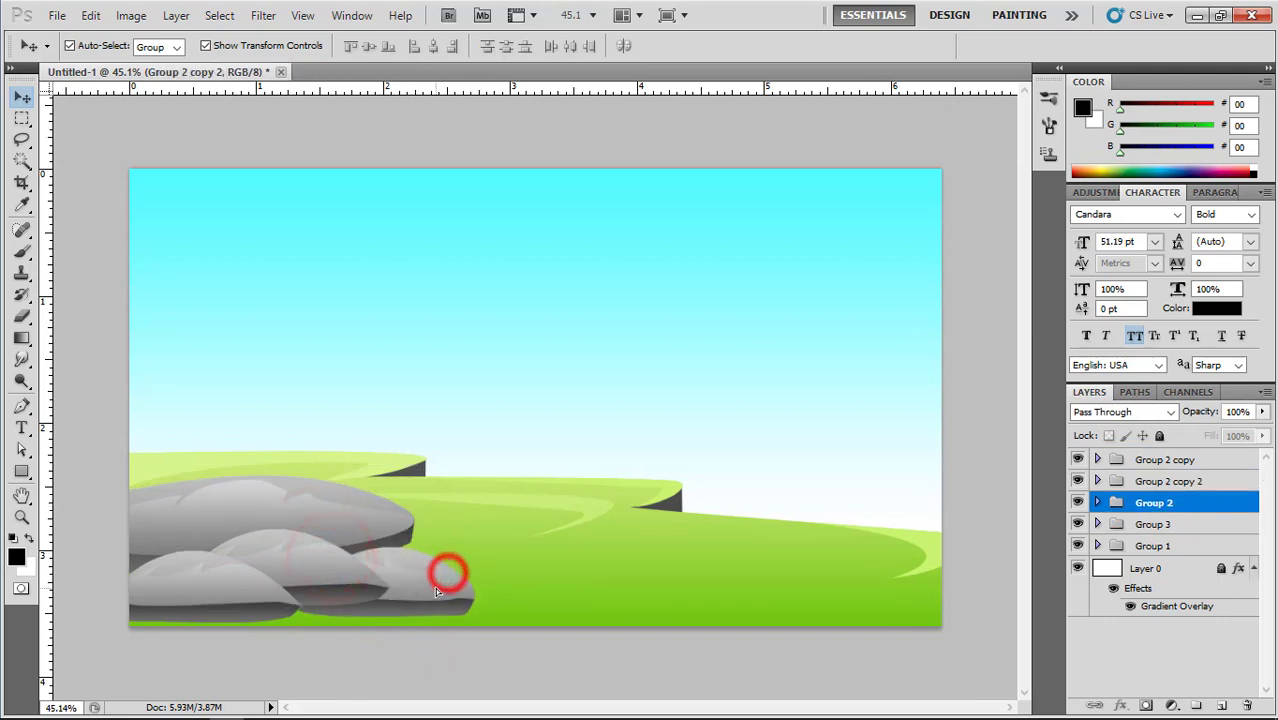
key("ctrl+bracketright")
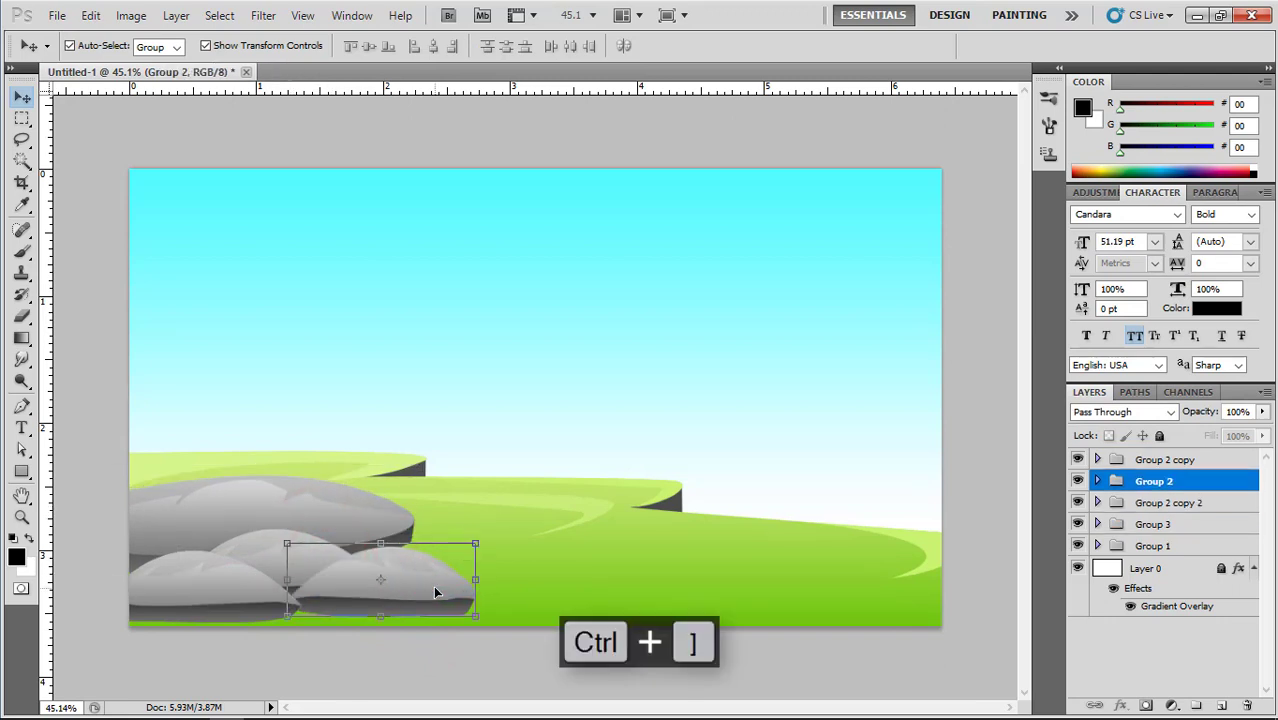
Shrink the right-hand front stone to a small stone and enlarge the middle stone behind it.
left_click_drag(475, 544, 388, 582)
double_click(350, 598)
left_click(279, 546)
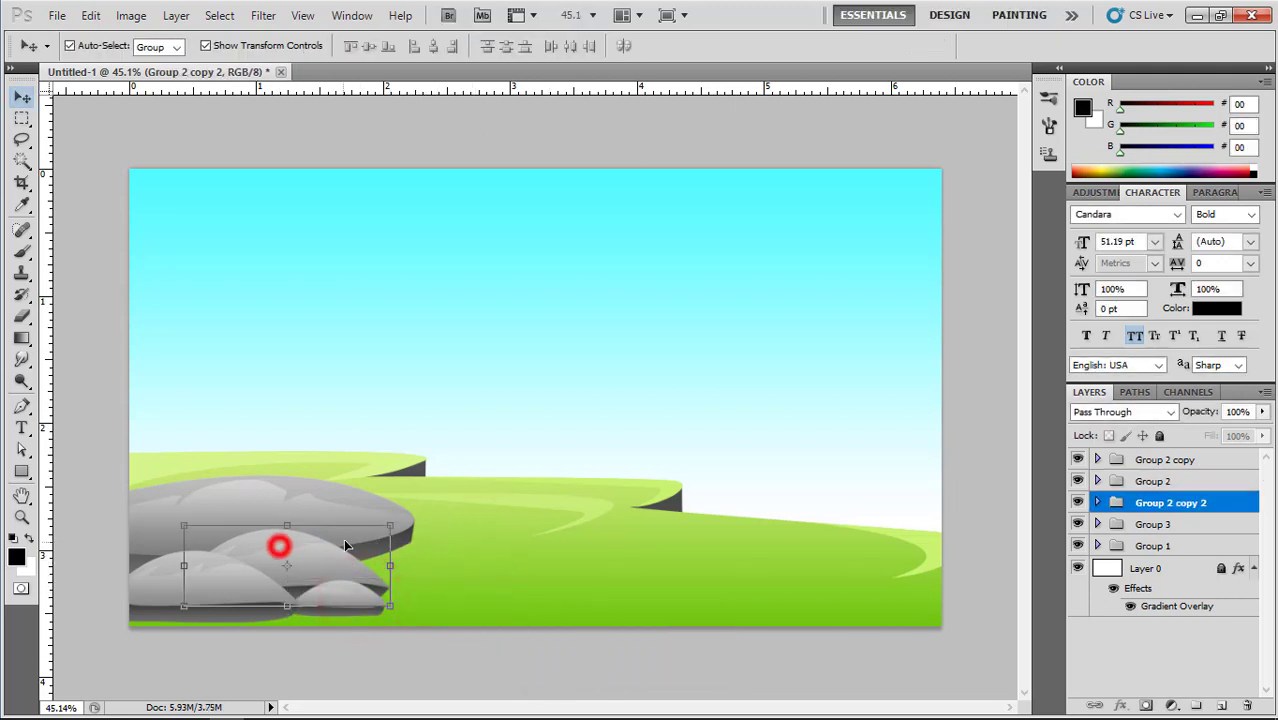
left_click_drag(389, 525, 422, 513)
double_click(362, 538)
Scale all four stone groups together to 115.52% and lower them so the front stones run off the canvas's lower edge.
left_click(205, 556, "shift")
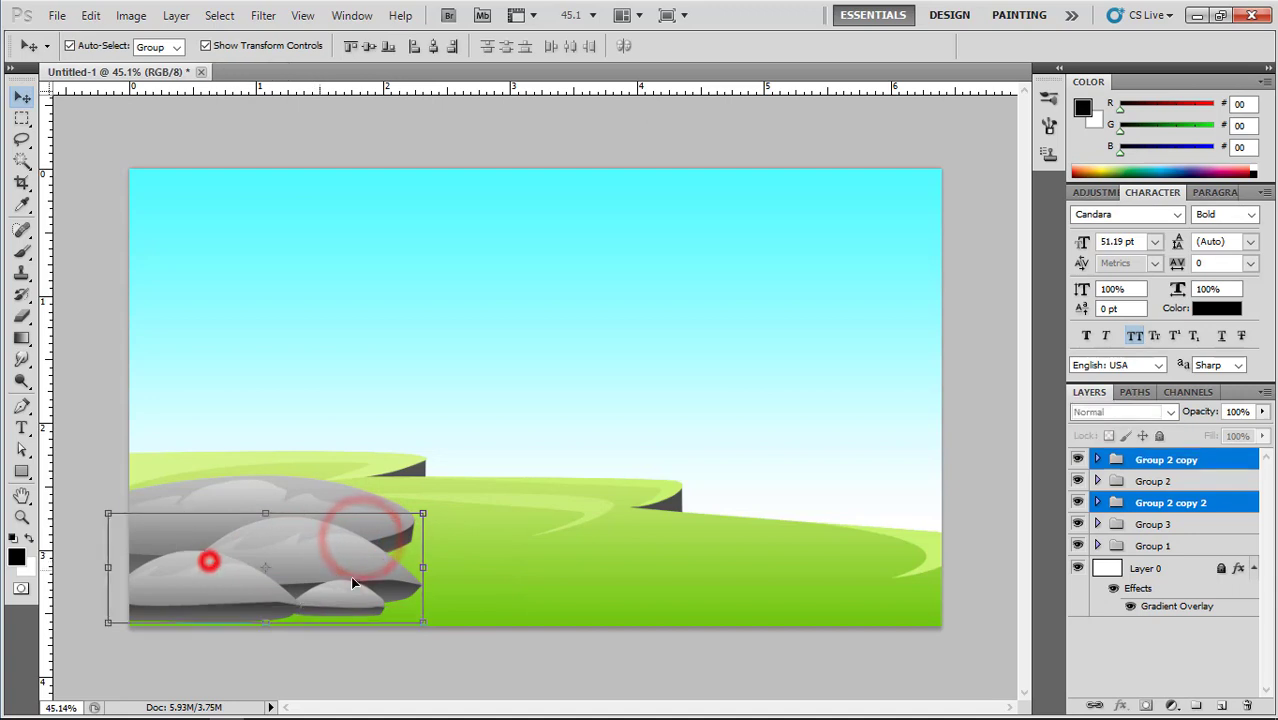
left_click(351, 582, "shift")
left_click(345, 522, "shift")
key("ctrl+t")
left_click_drag(427, 467, 444, 452)
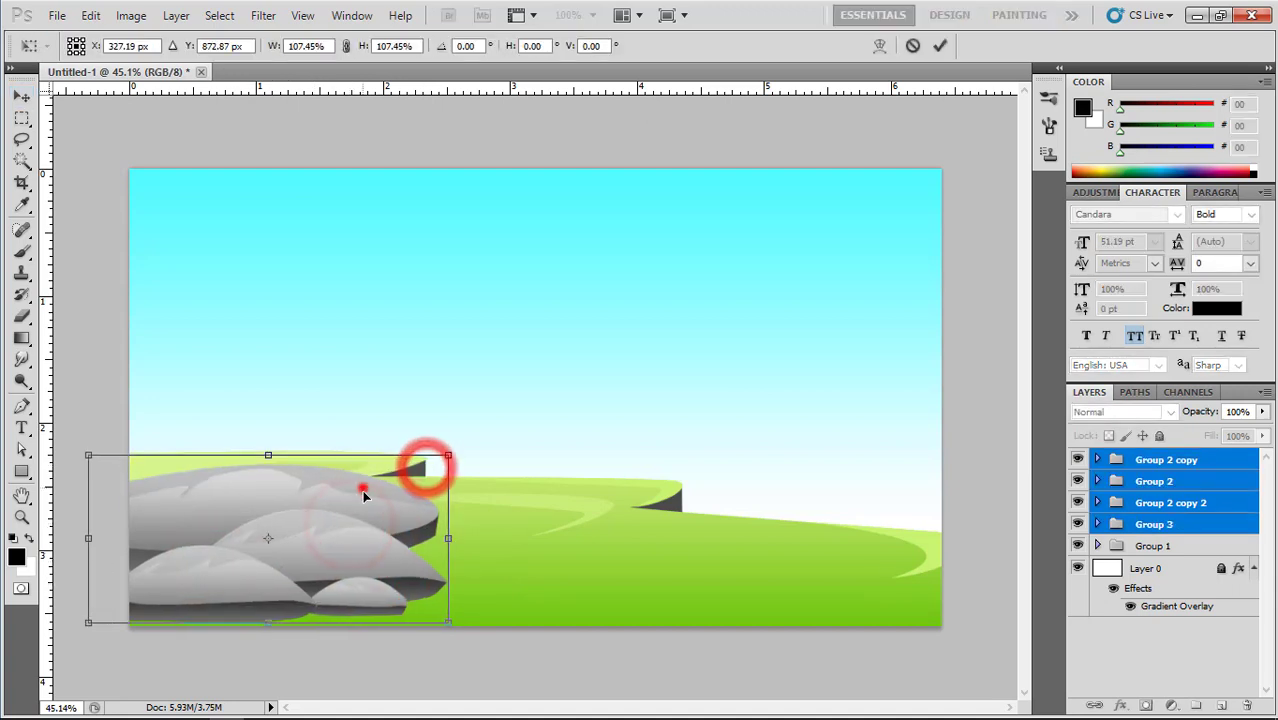
left_click_drag(362, 485, 398, 537)
left_click_drag(114, 665, 102, 670)
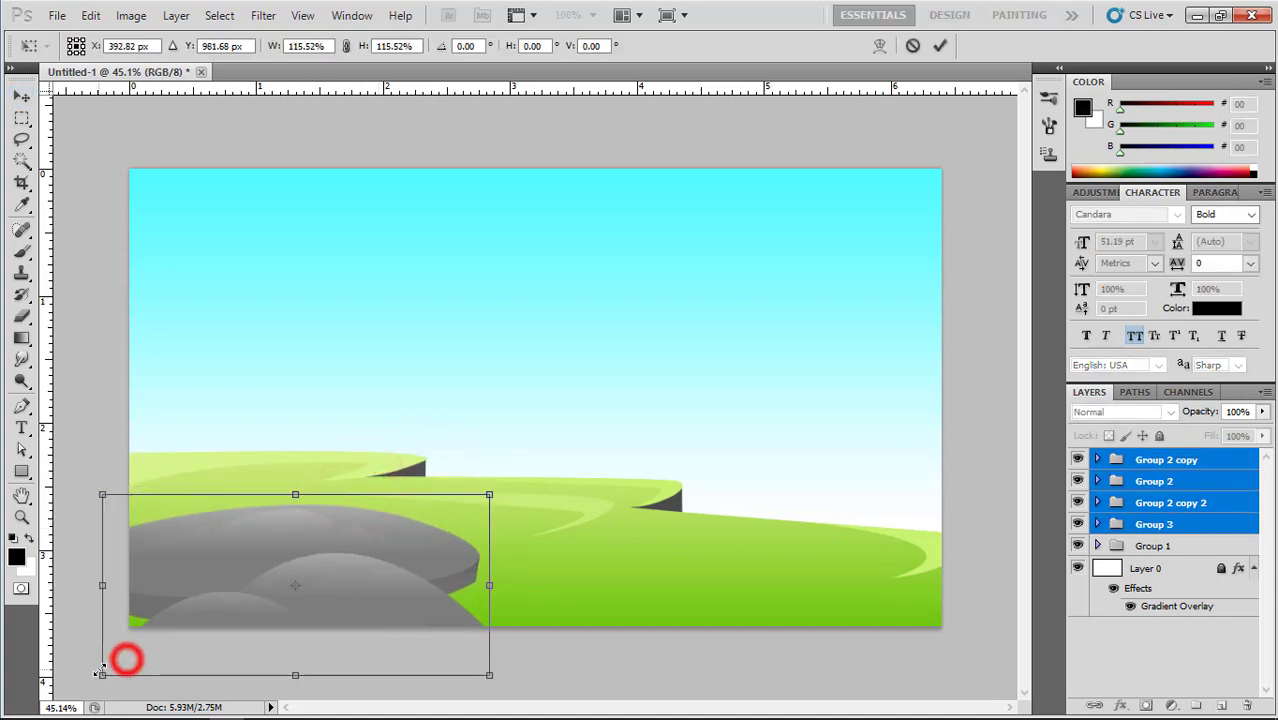
double_click(309, 567)
scroll(546, 641, "down", 1)
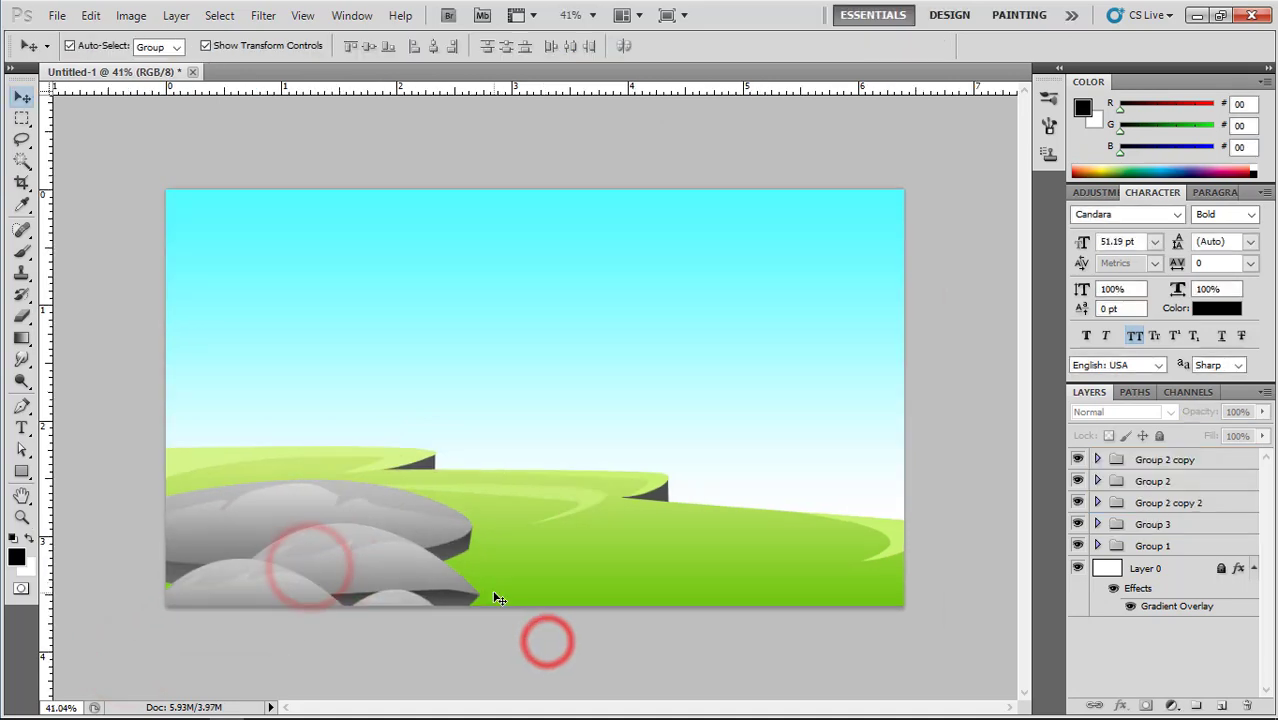
Duplicate the stone cluster to the right of the original and merge the copies into a single layer.
left_click(393, 601)
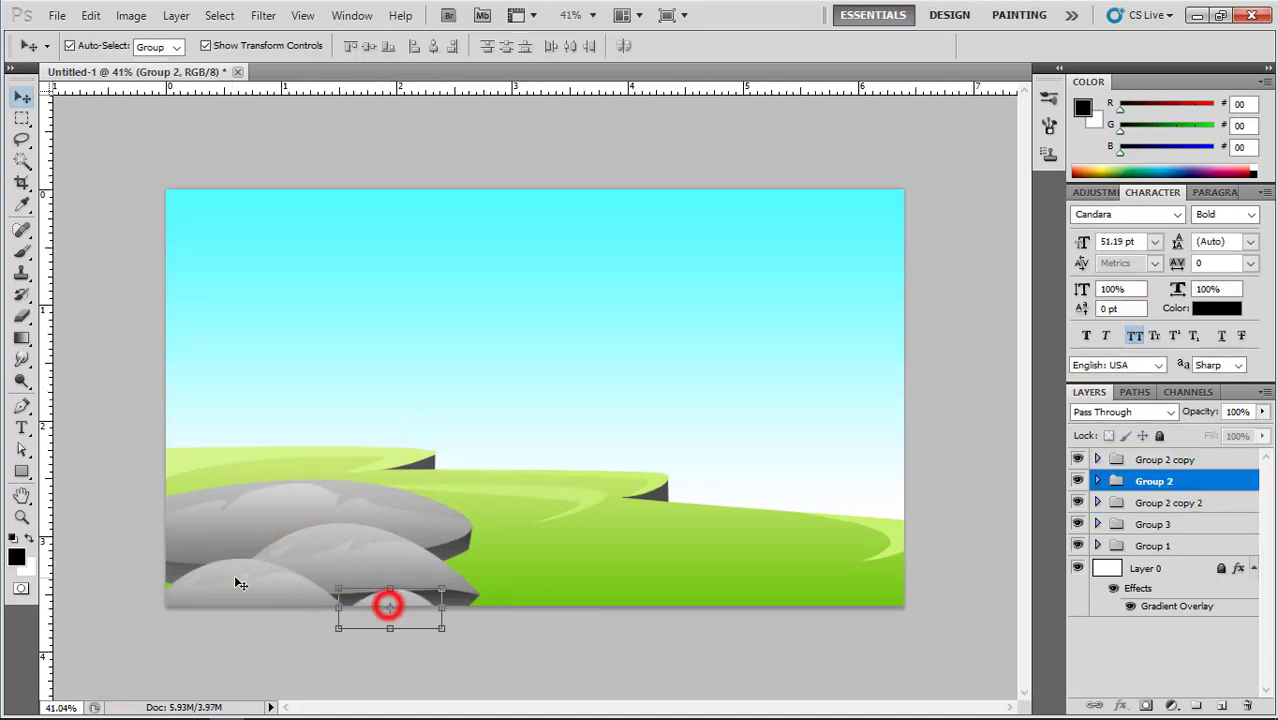
left_click(234, 571, "shift")
left_click(345, 508, "shift")
left_click_drag(345, 508, 567, 502)
key("ctrl+j")
key("ctrl+e")
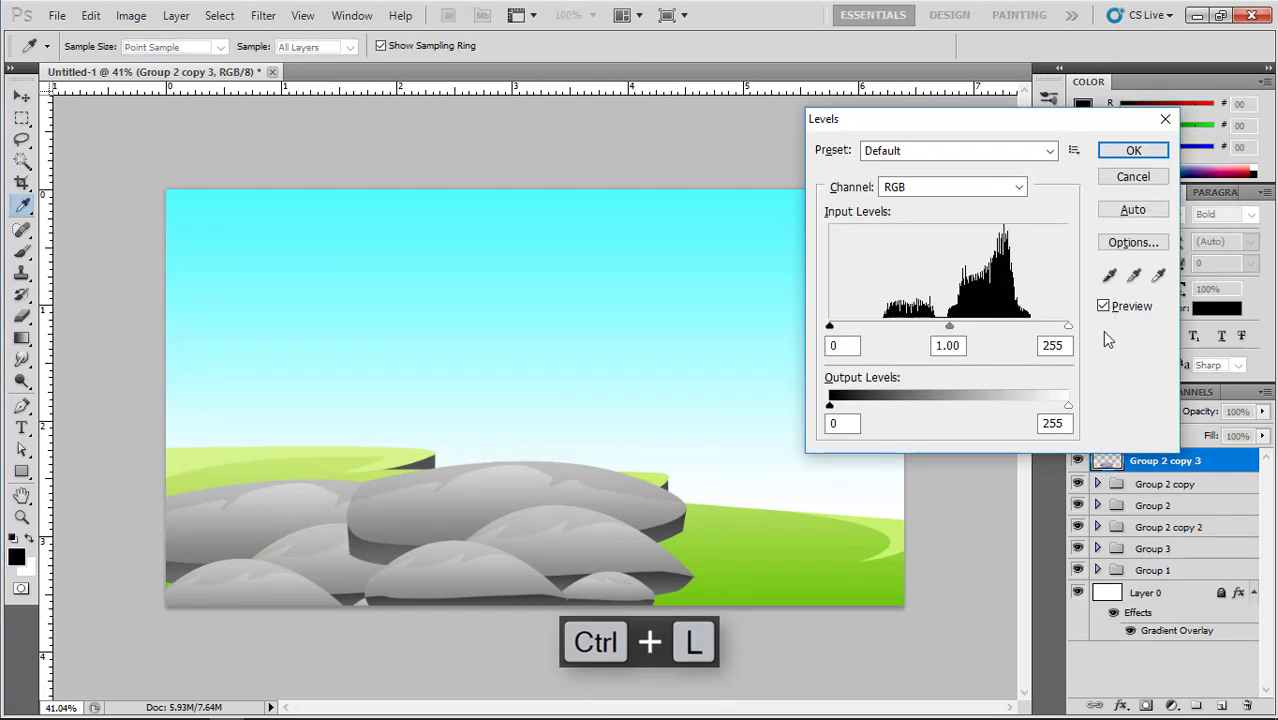
Blacken the merged stone copy using Levels with a midtone value of 0.07 and lower the layer's opacity to 32%.
left_click_drag(950, 330, 1060, 342)
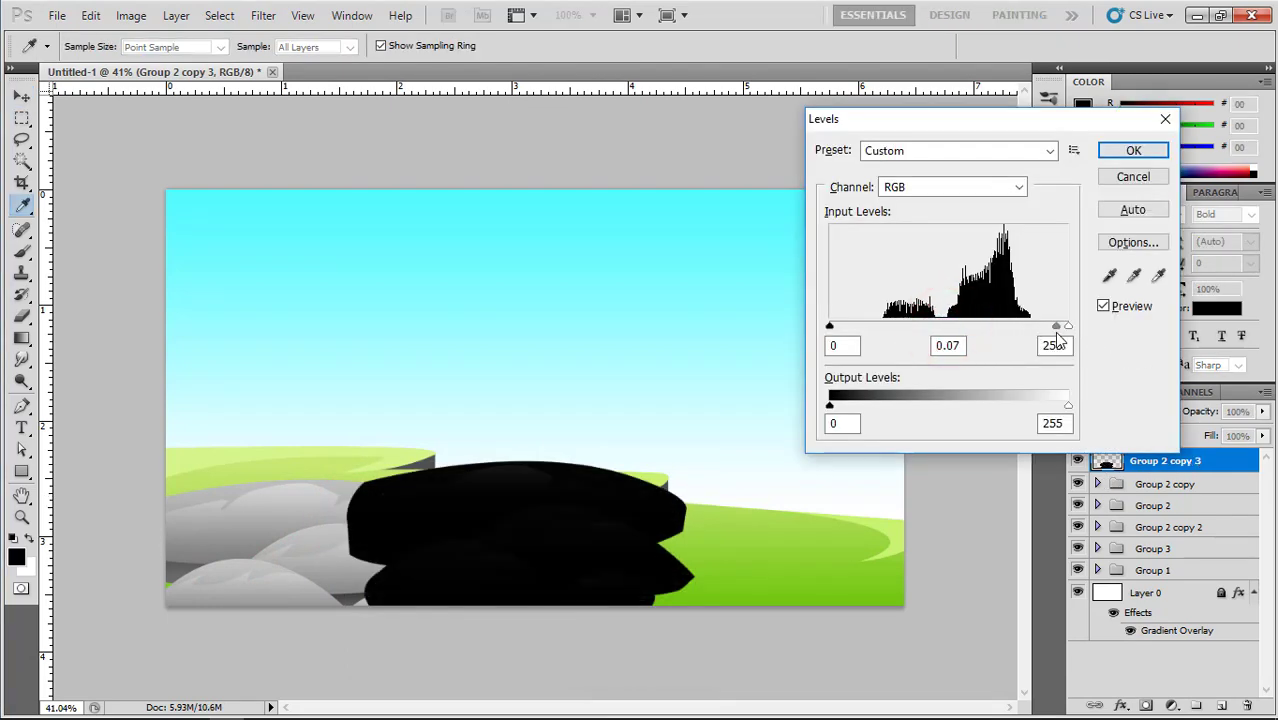
left_click(1120, 158)
key("v")
left_click_drag(1205, 412, 1140, 421)
Offset the black copy below and right of the stones, send it directly above the ground group, and set its opacity to 23%.
left_click_drag(630, 505, 498, 566)
key("ctrl+bracketleft")
key("ctrl+bracketleft")
key("ctrl+bracketleft")
key("ctrl+bracketleft")
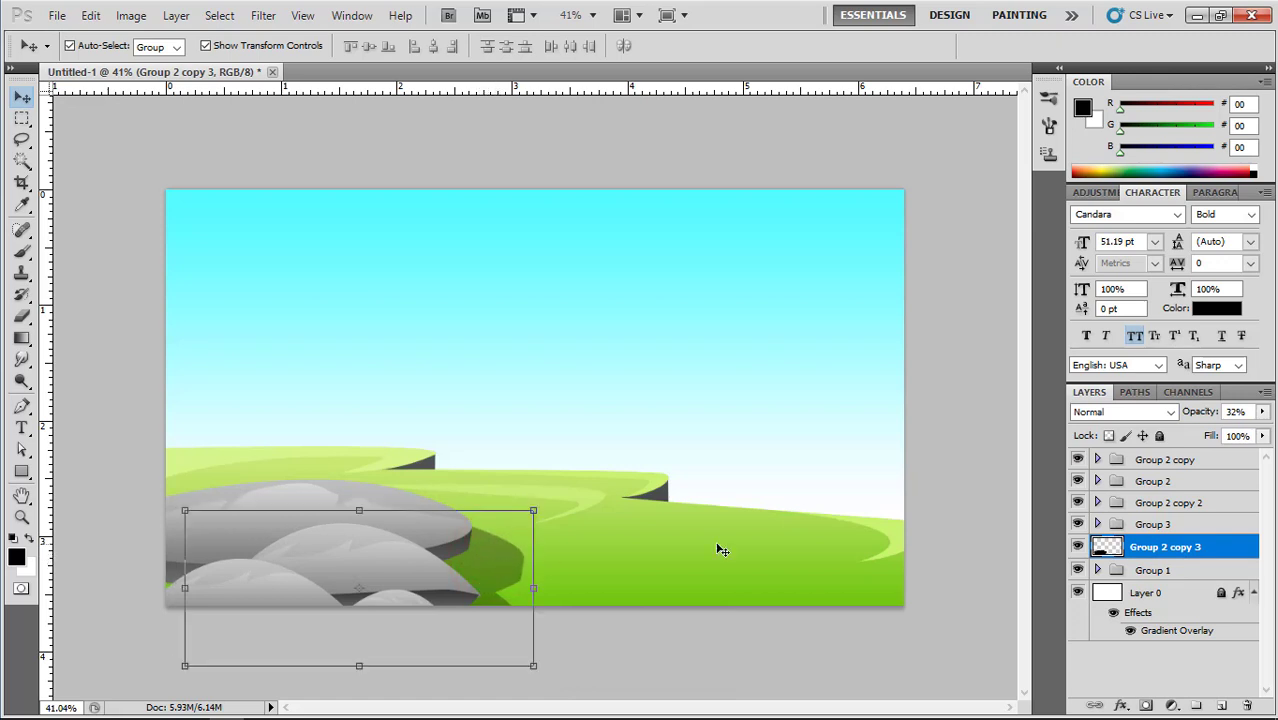
left_click_drag(1197, 418, 1183, 420)
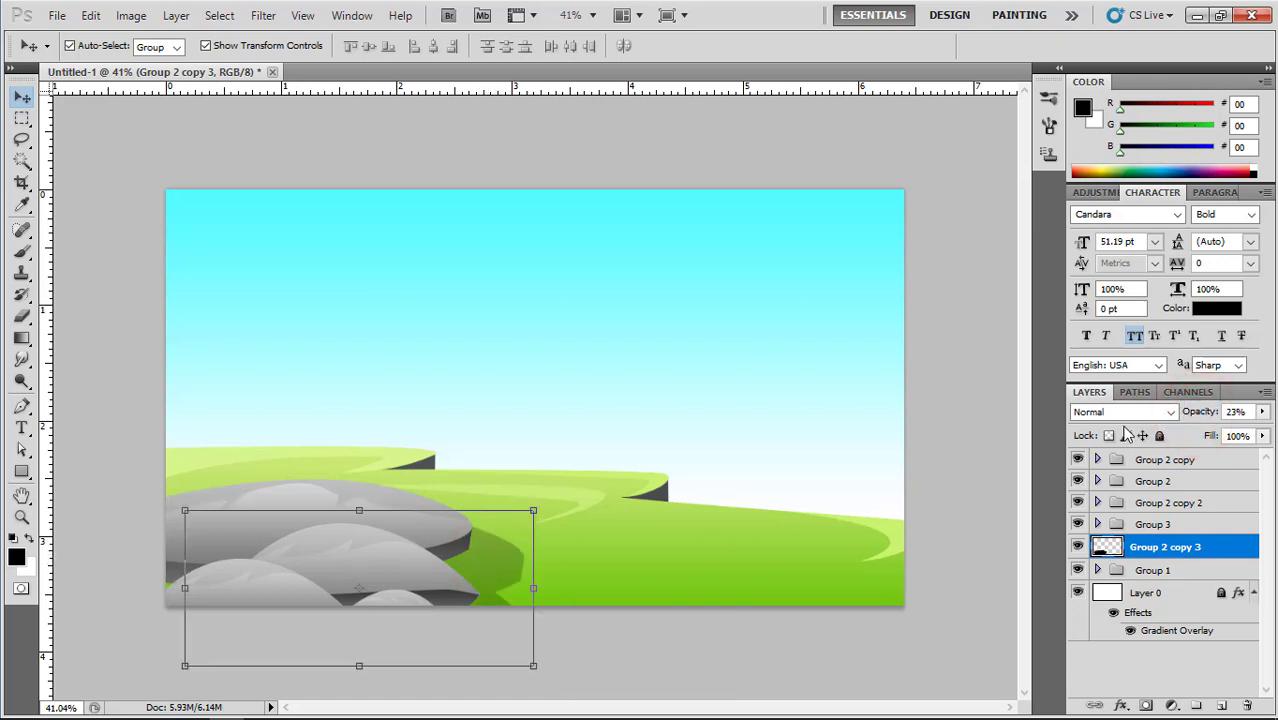
left_click(927, 457)
scroll(209, 451, "up", 1)
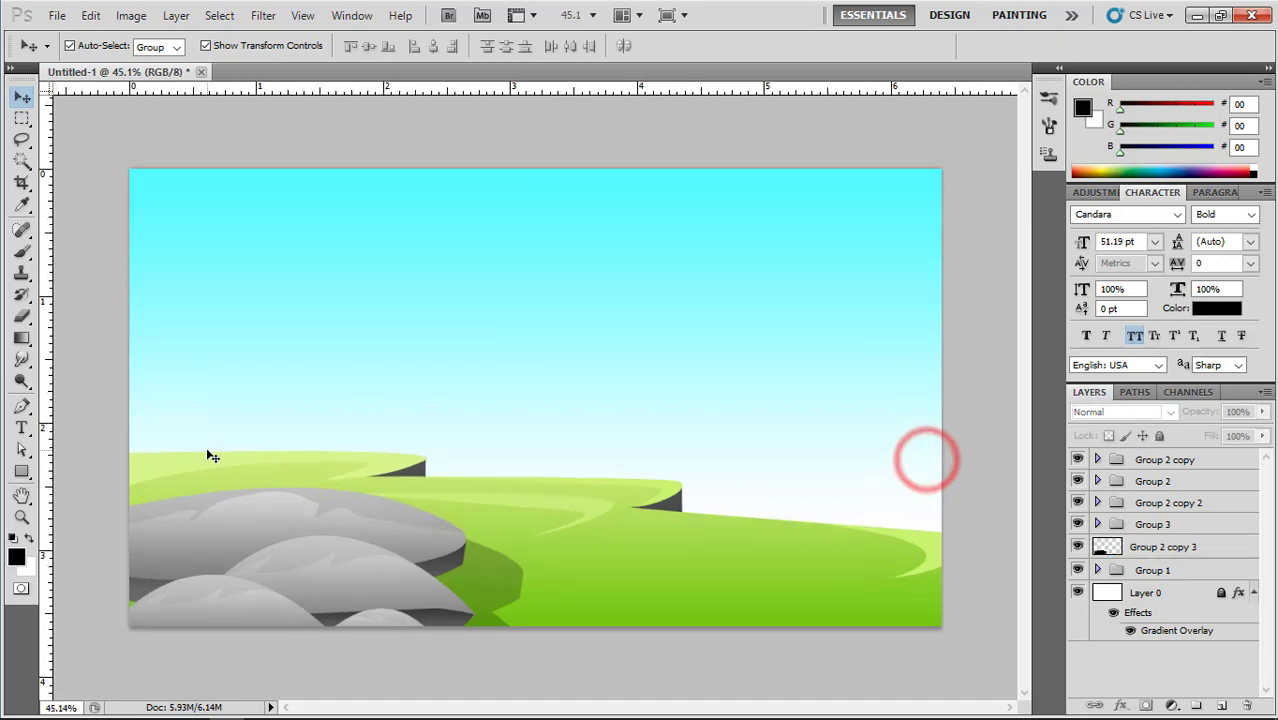
left_click(21, 407)
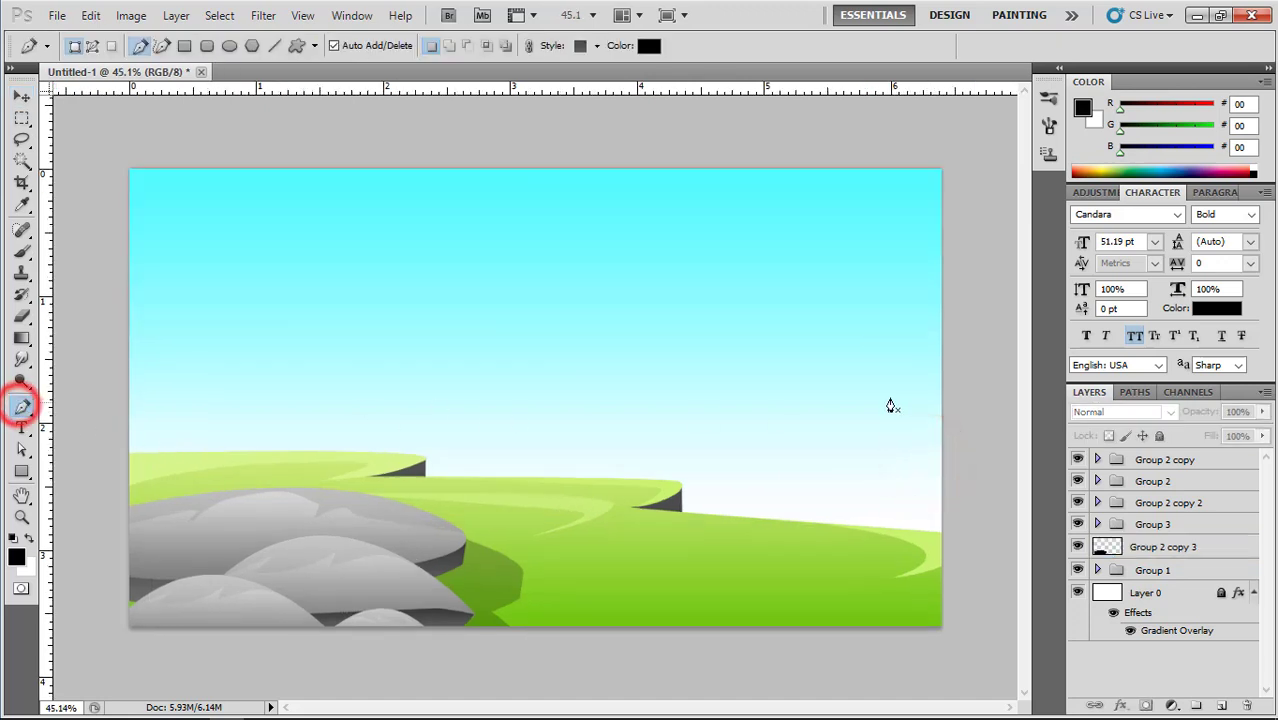
left_click(944, 276)
left_click(884, 297)
key("ctrl+alt+z")
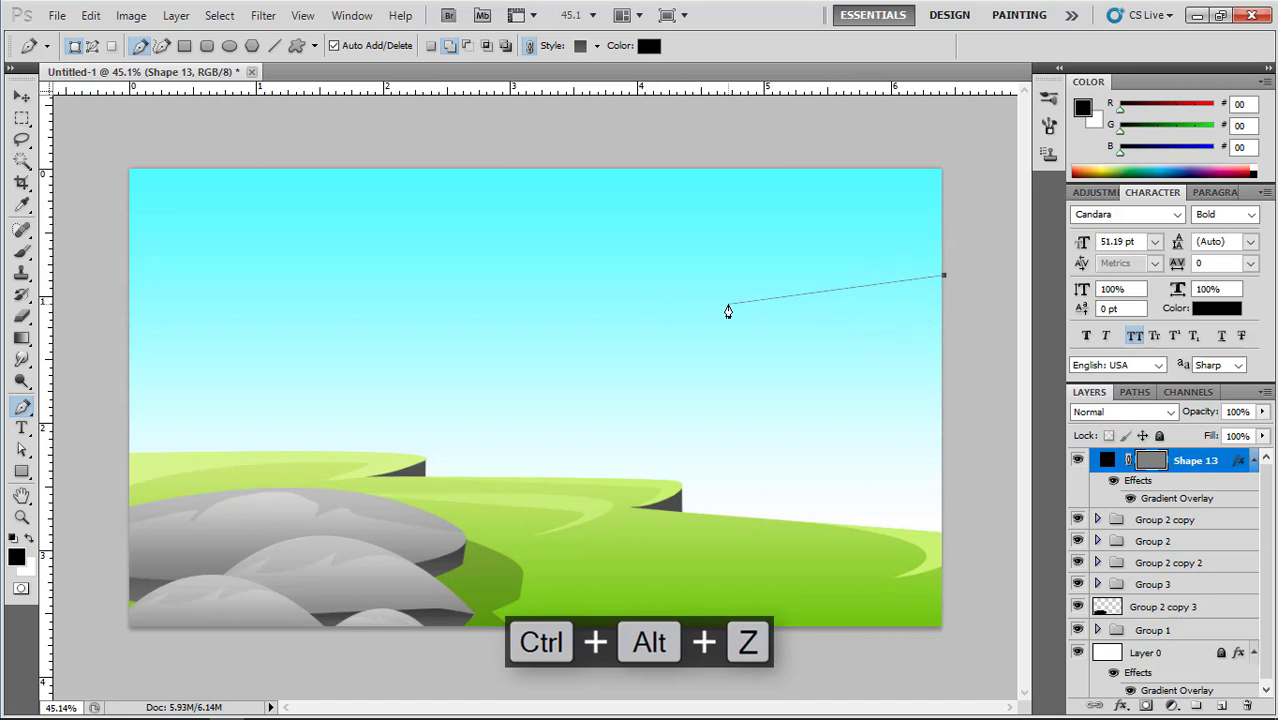
key("Delete")
key("Return")
Draw a closed mountain silhouette across the canvas with the Freeform Pen, its jagged ridge rising from the left edge to the upper right.
right_click(21, 407)
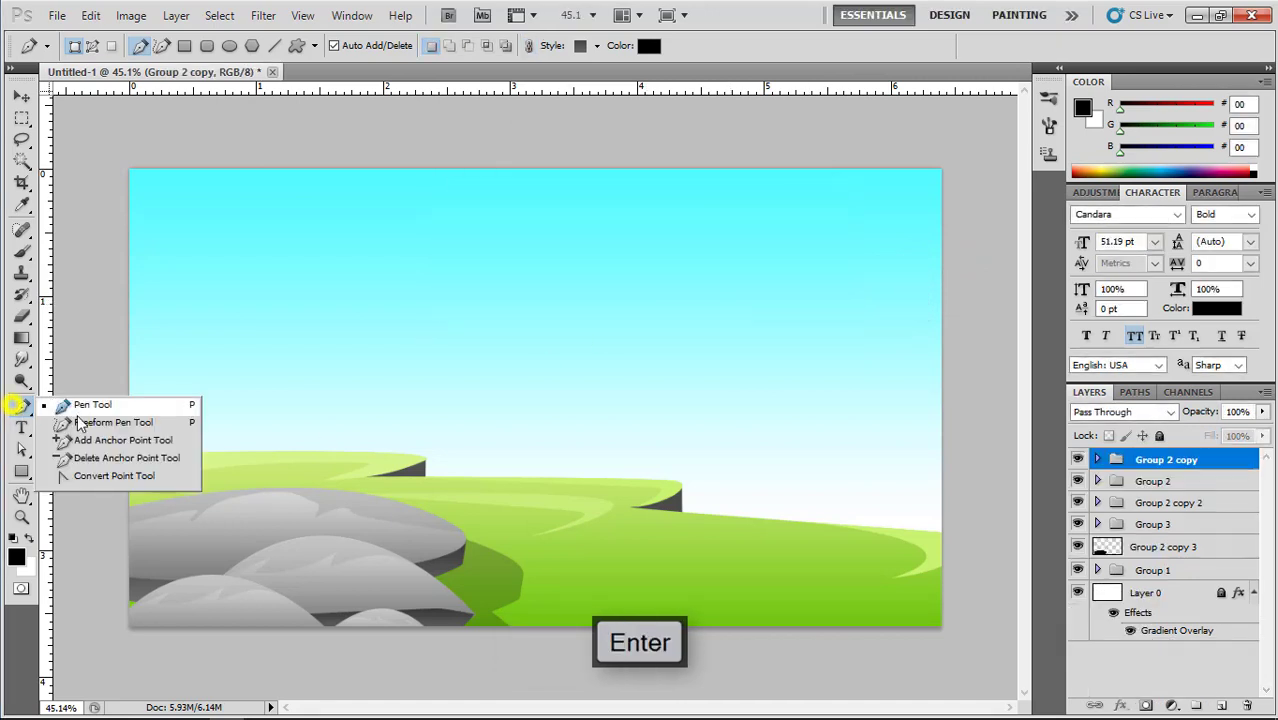
left_click(78, 438)
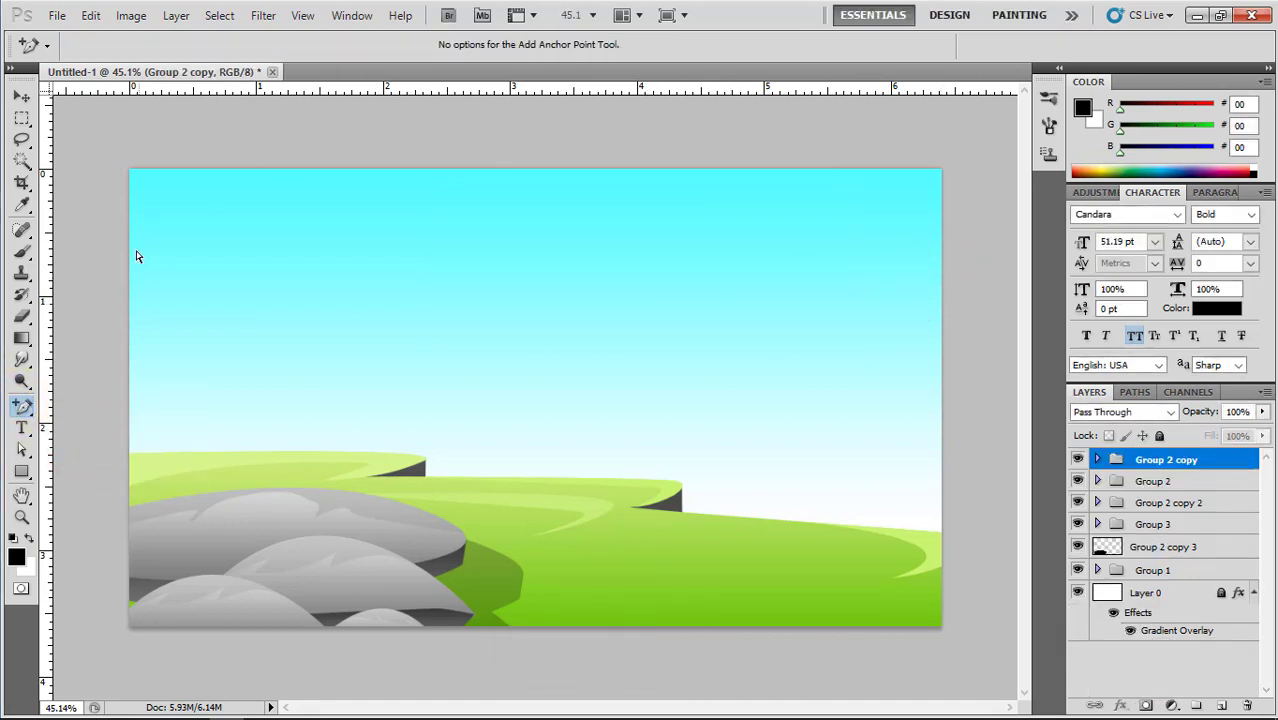
right_click(18, 410)
left_click(66, 423)
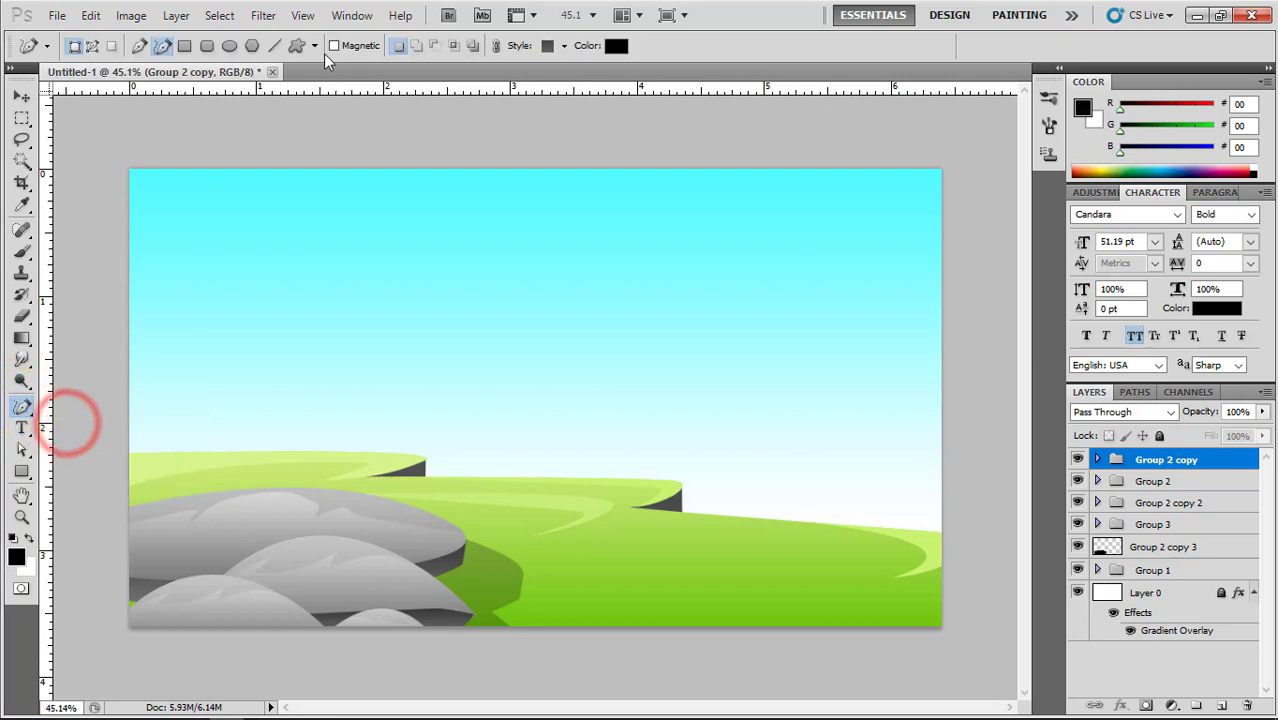
left_click(315, 46)
left_click(288, 94)
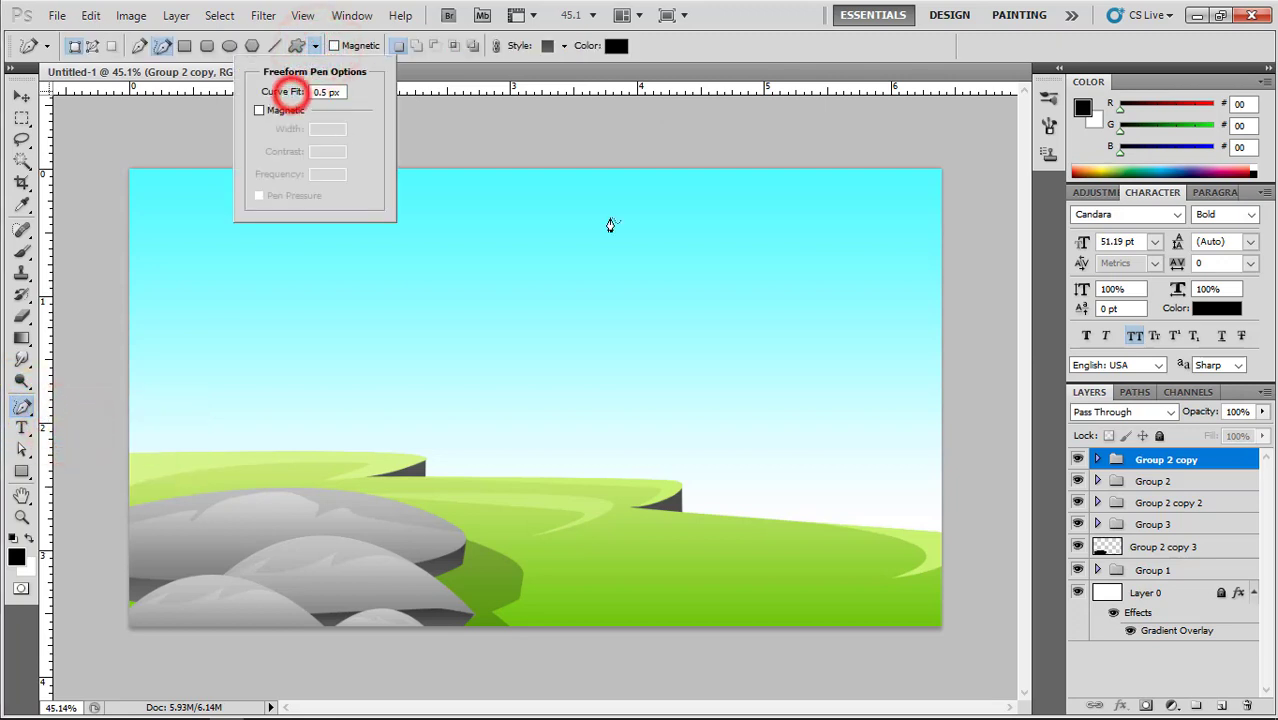
left_click(940, 255)
left_click_drag(874, 271, 835, 287)
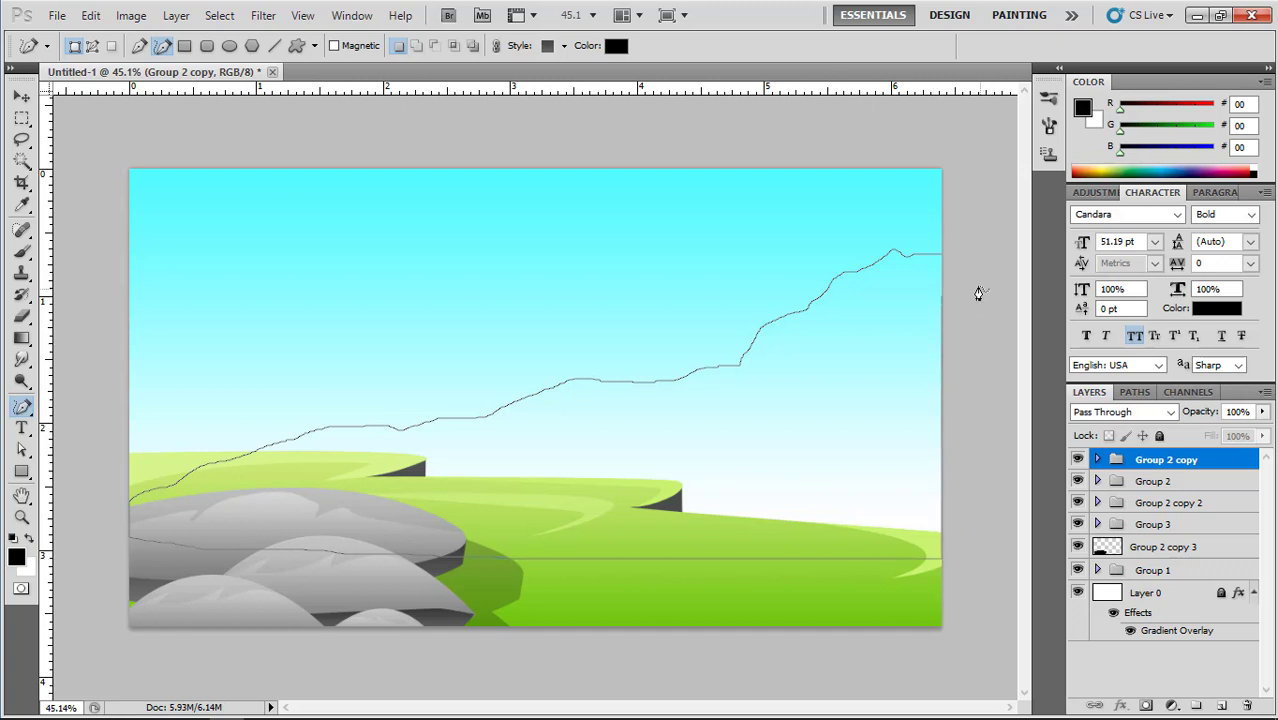
left_click_drag(979, 293, 958, 255)
Send the mountain shape behind the ground group, keeping it directly above the sky layer, and deselect it.
left_click(18, 100)
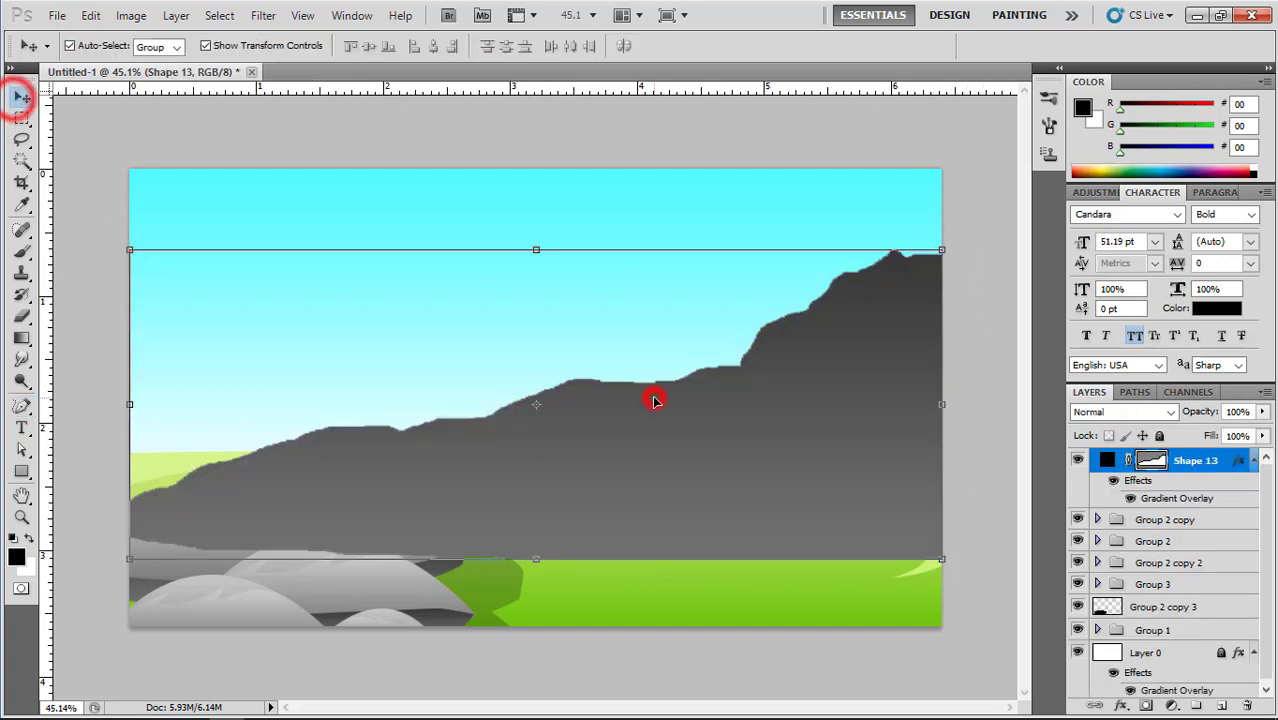
key("ctrl+shift+bracketleft")
key("ctrl+bracketright")
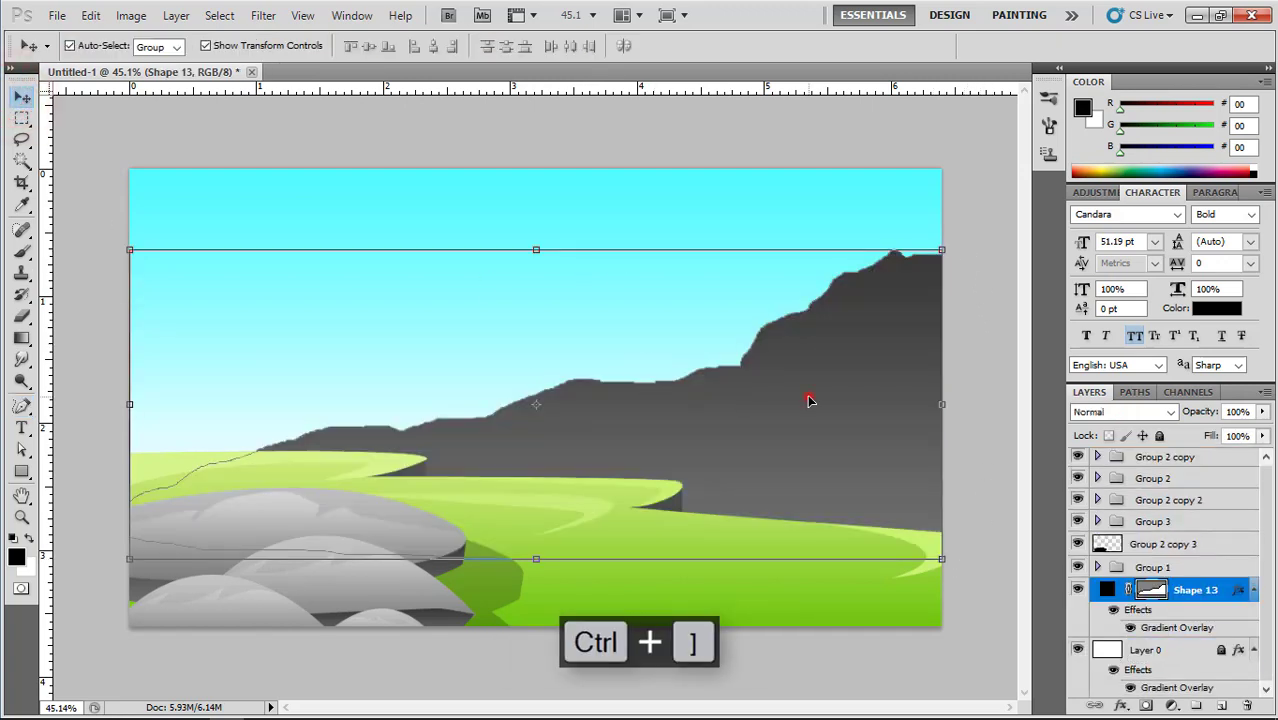
left_click(747, 205)
scroll(809, 404, "up", 1)
Enlarge the mountain shape until it extends past both side edges of the canvas, and apply the transform.
left_click(808, 403)
scroll(809, 401, "down", 2)
left_click_drag(876, 276, 908, 251)
double_click(835, 316)
left_click(903, 160)
left_click(795, 402)
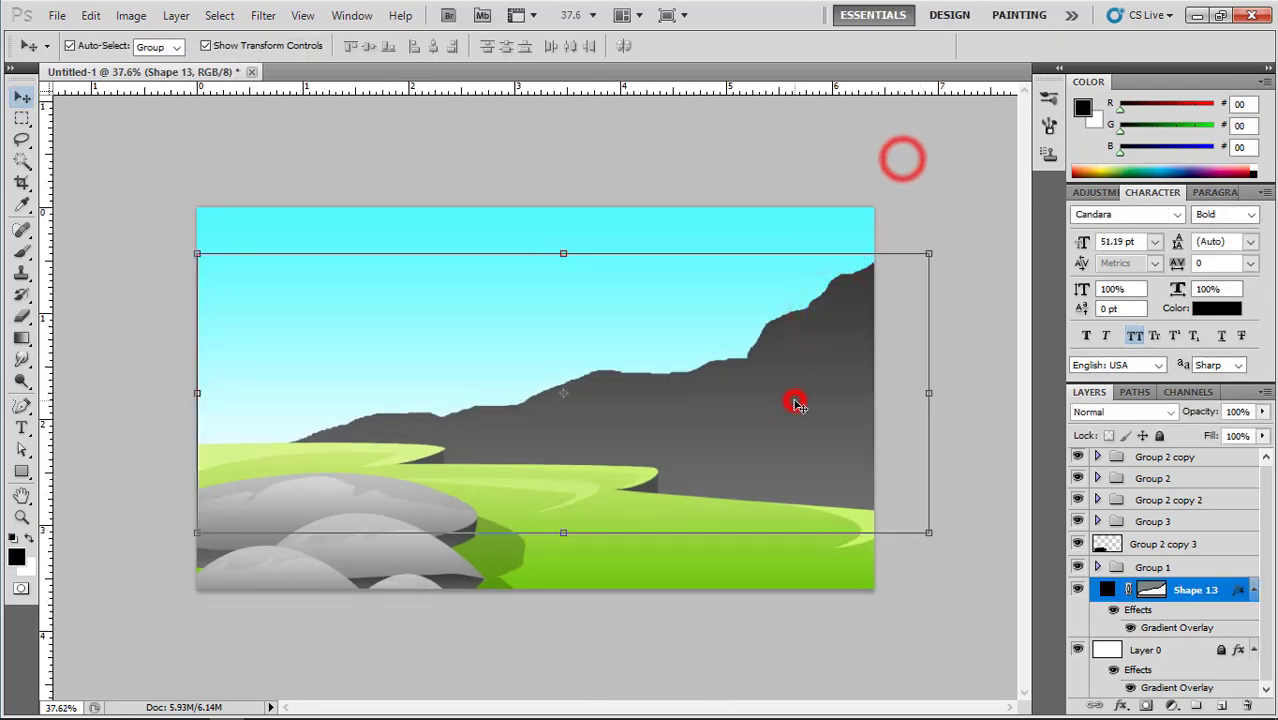
scroll(811, 389, "up", 1)
left_click_drag(965, 240, 975, 216)
double_click(855, 321)
Change the end color stop of the mountain's gradient overlay to a muted blue-grey.
double_click(1233, 591)
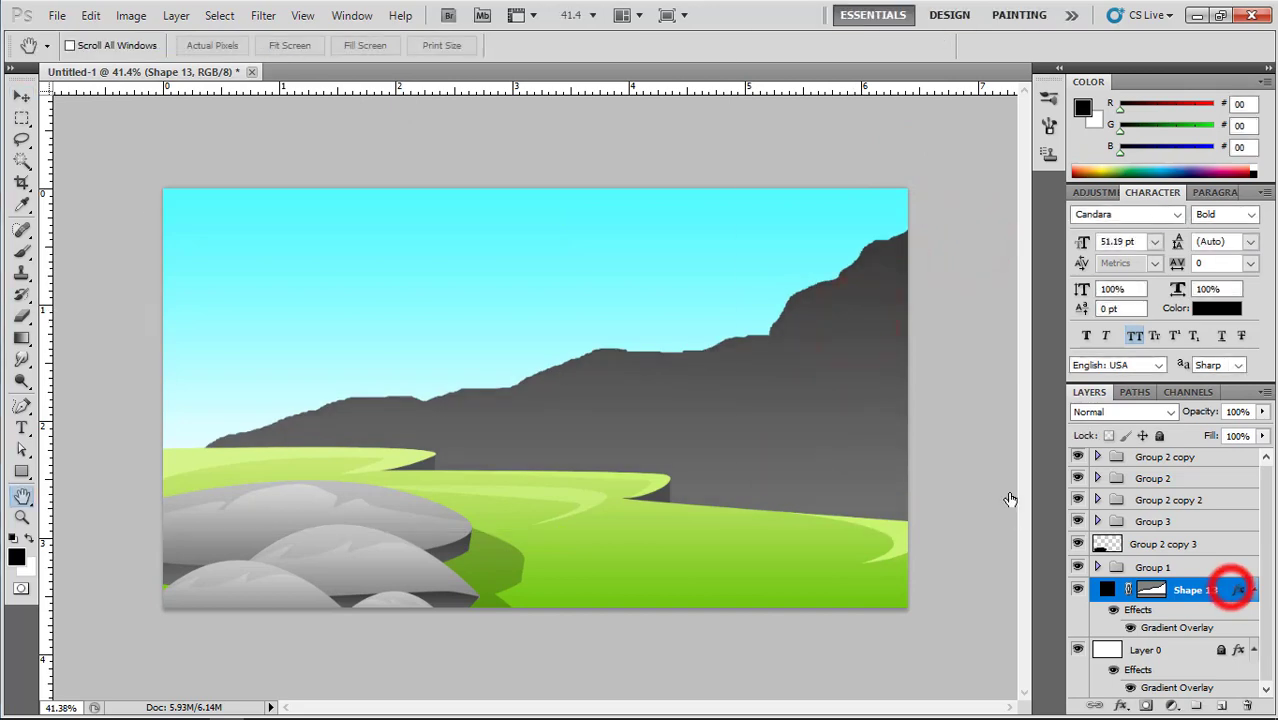
left_click_drag(778, 40, 888, 48)
left_click(900, 320)
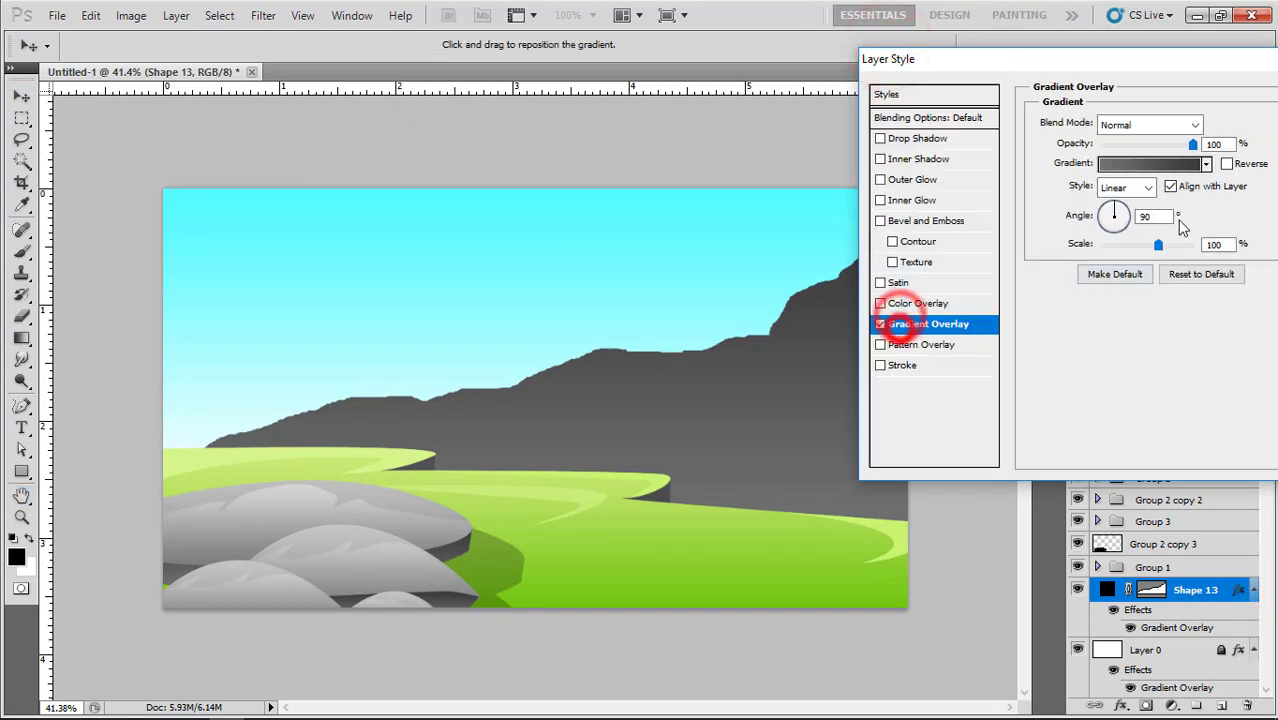
left_click(1168, 170)
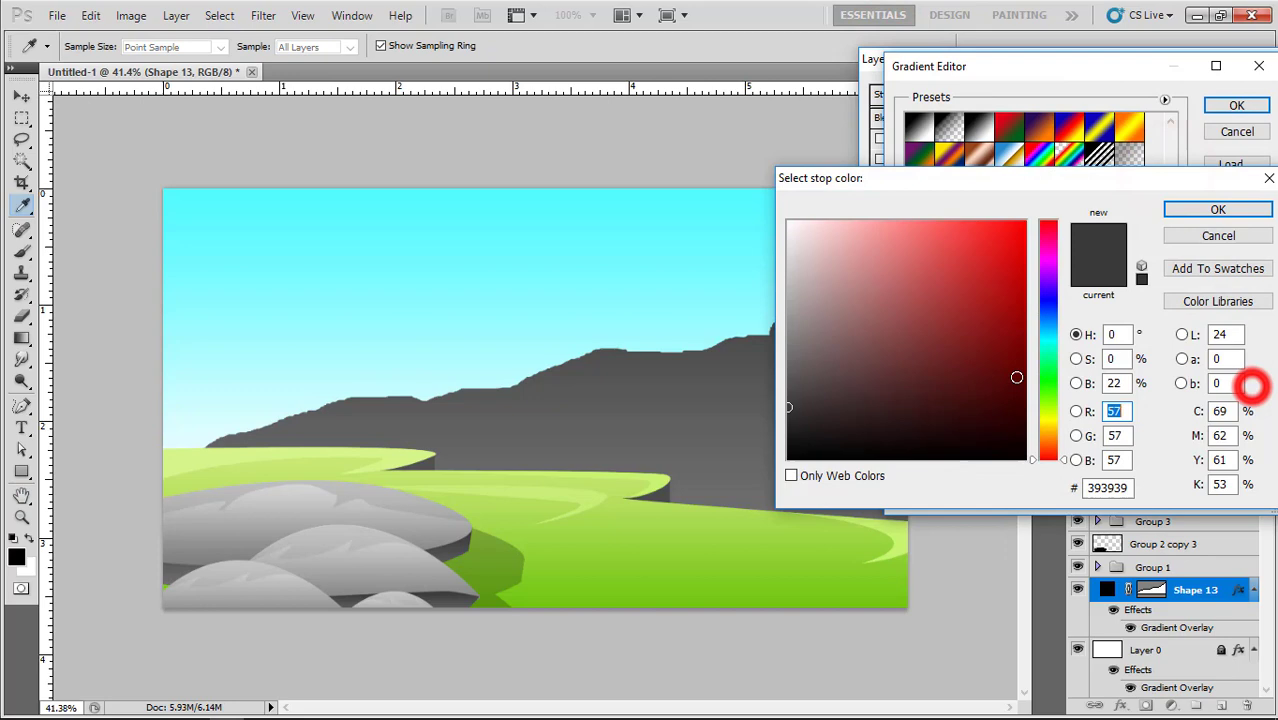
left_click(1046, 325)
mouse_move(842, 340)
left_mouse_down()
mouse_move(844, 371)
mouse_move(842, 343)
left_mouse_up()
left_click(1218, 209)
left_click(1237, 105)
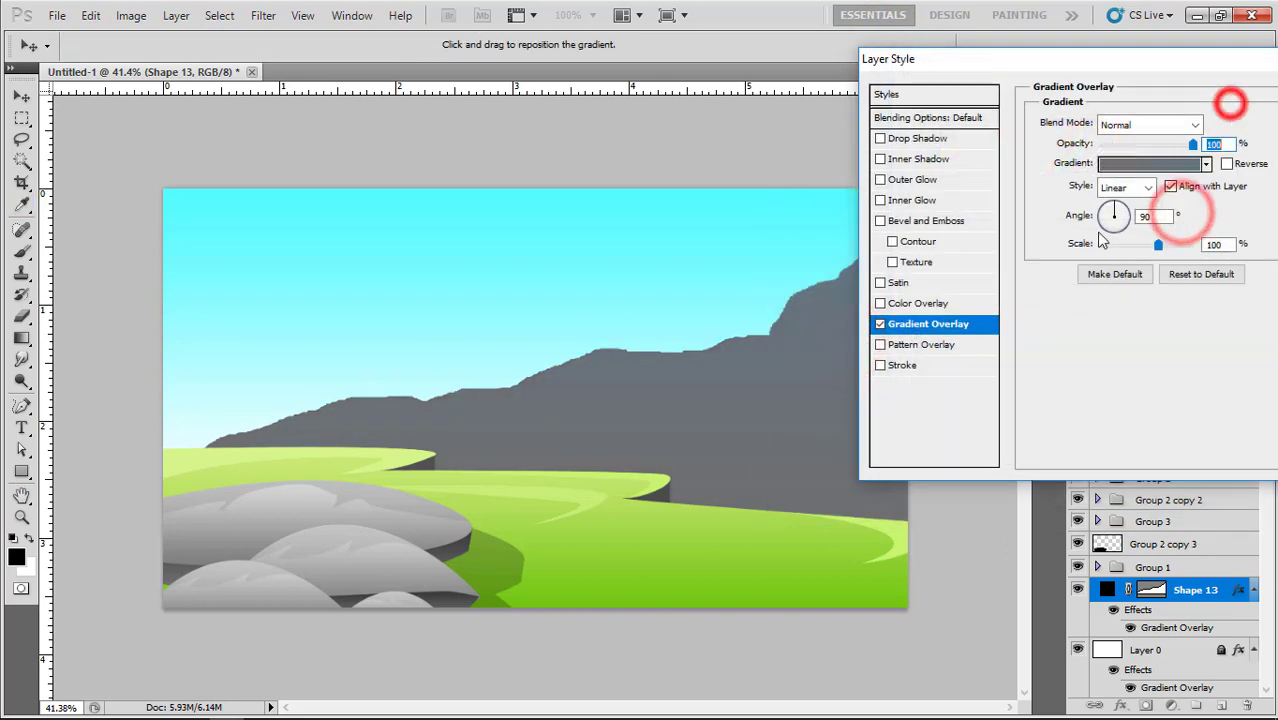
Set the start color stop of the mountain's gradient overlay to dark grey #606060 and apply the layer style.
left_click(1131, 165)
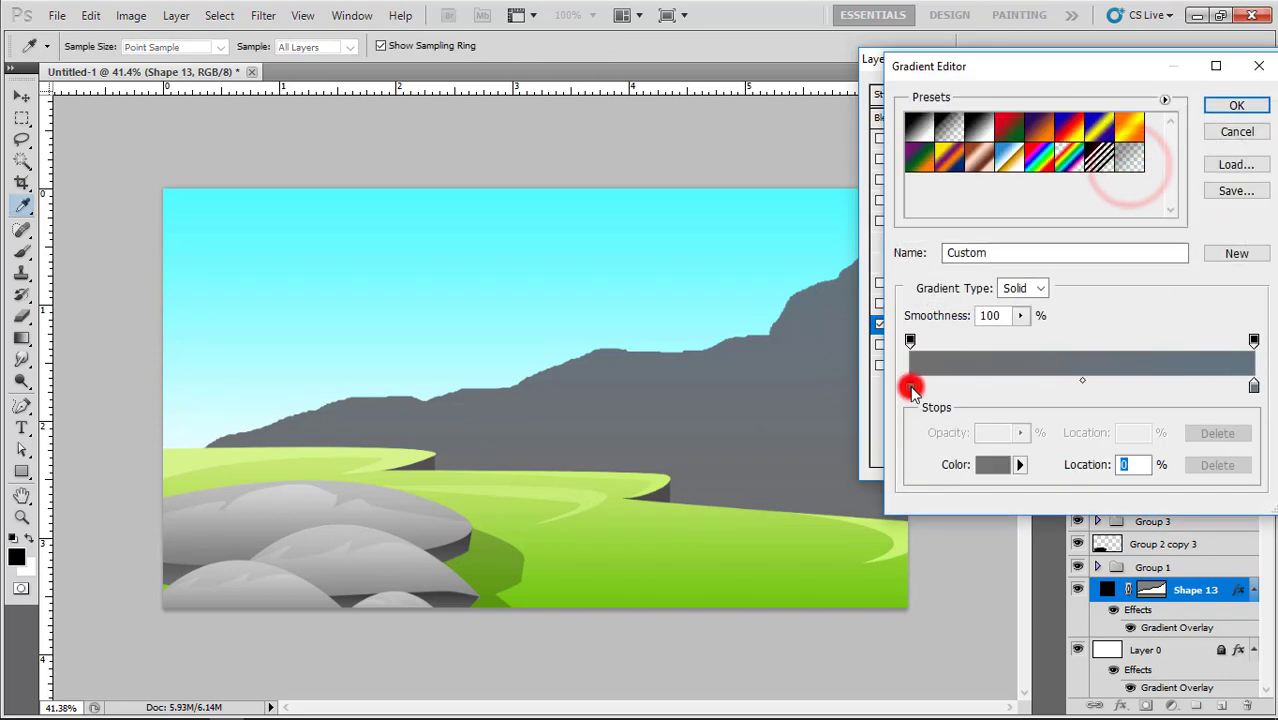
double_click(910, 379)
left_click(787, 390)
left_click_drag(787, 390, 790, 366)
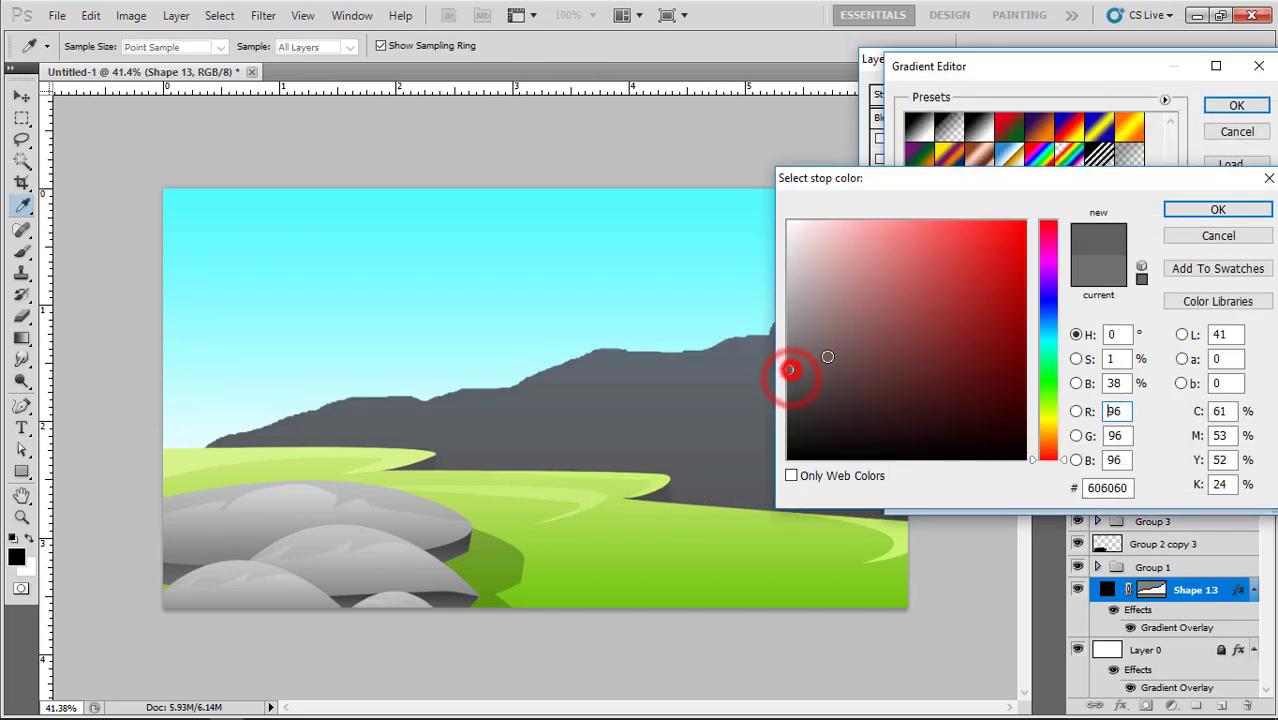
left_click(1218, 209)
left_click(1234, 104)
left_click(1252, 137)
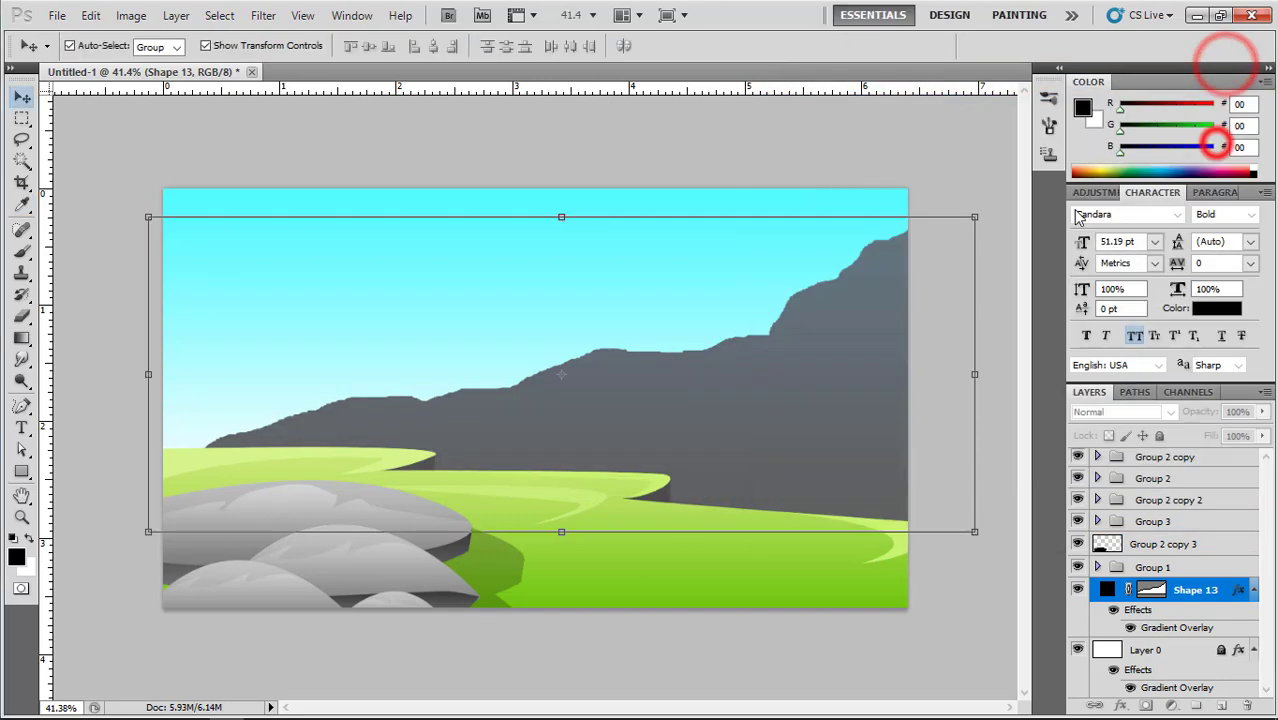
On a new layer above the mountain, draw a closed freeform jagged hill shape rising to the canvas's right edge, with its base behind the grass.
left_click(22, 97)
left_click(100, 128)
scroll(827, 377, "up", 3)
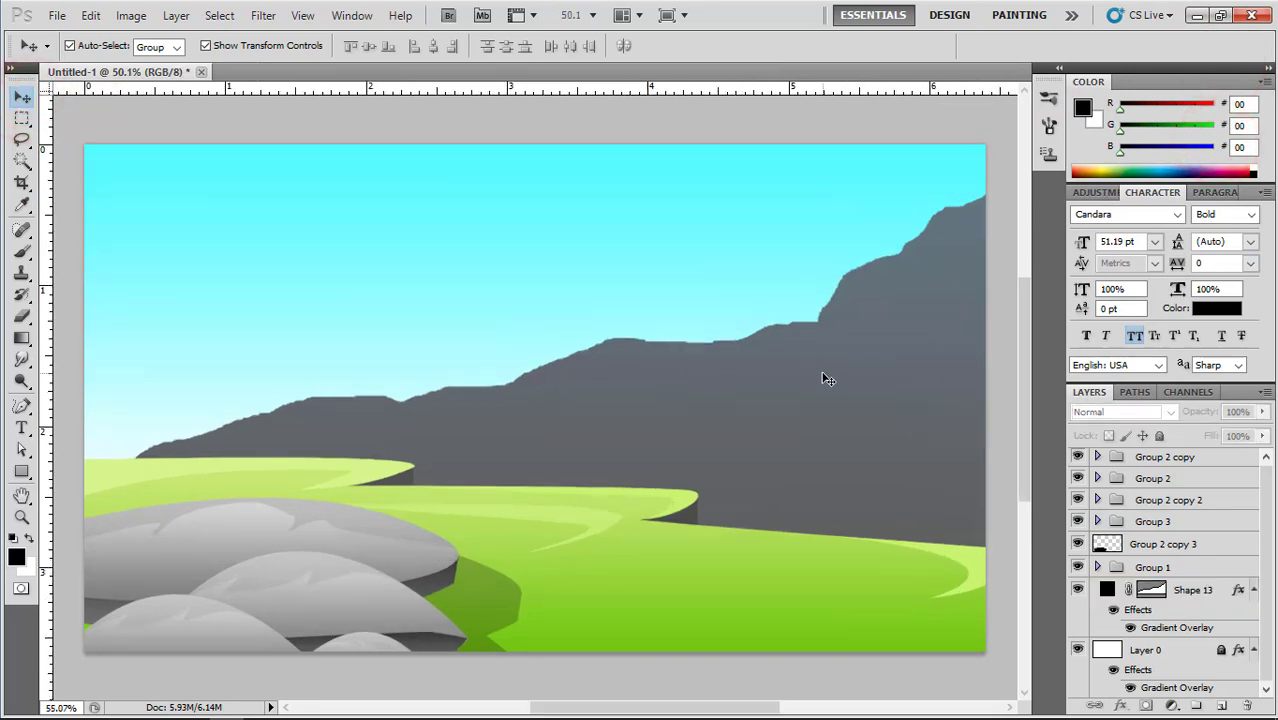
left_click_drag(813, 380, 515, 363)
left_click(541, 363)
left_click(22, 406)
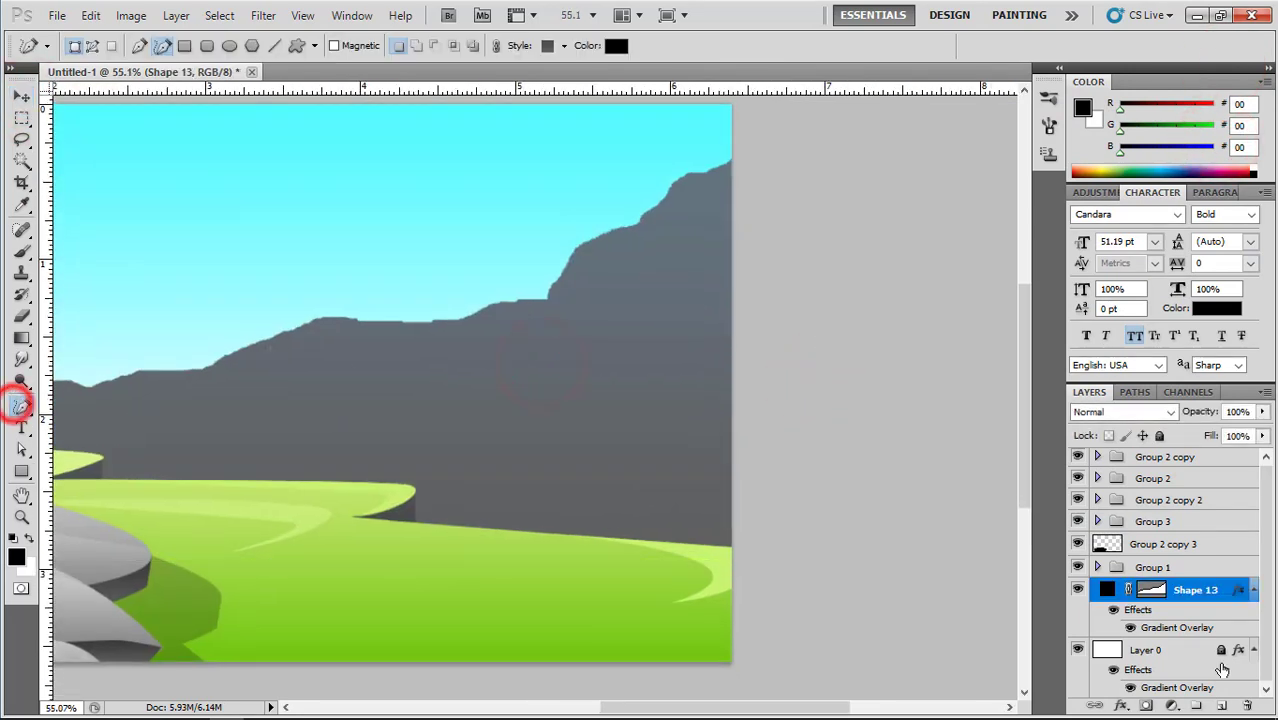
left_click(1218, 707)
left_click_drag(728, 344, 679, 312)
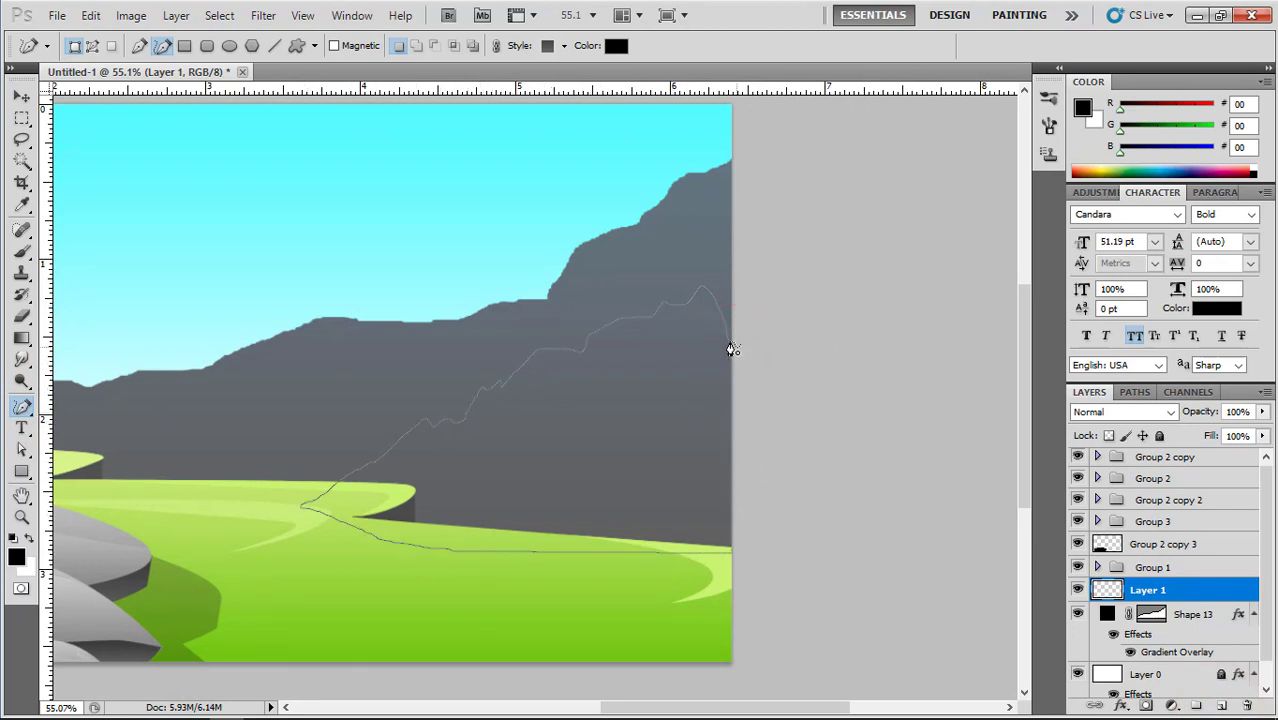
left_click_drag(733, 349, 731, 346)
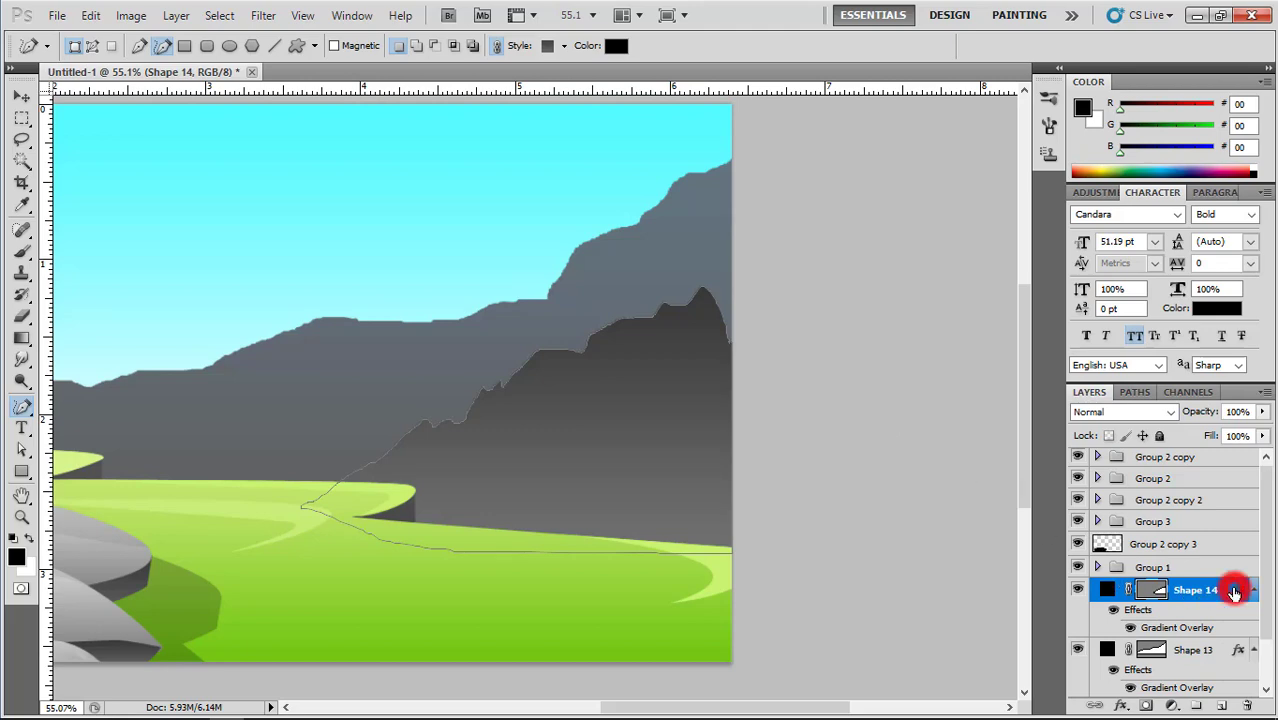
Change the end color stop of the new hill's gradient overlay to a dark brownish grey.
double_click(1234, 591)
left_click(805, 368)
left_click(1016, 207)
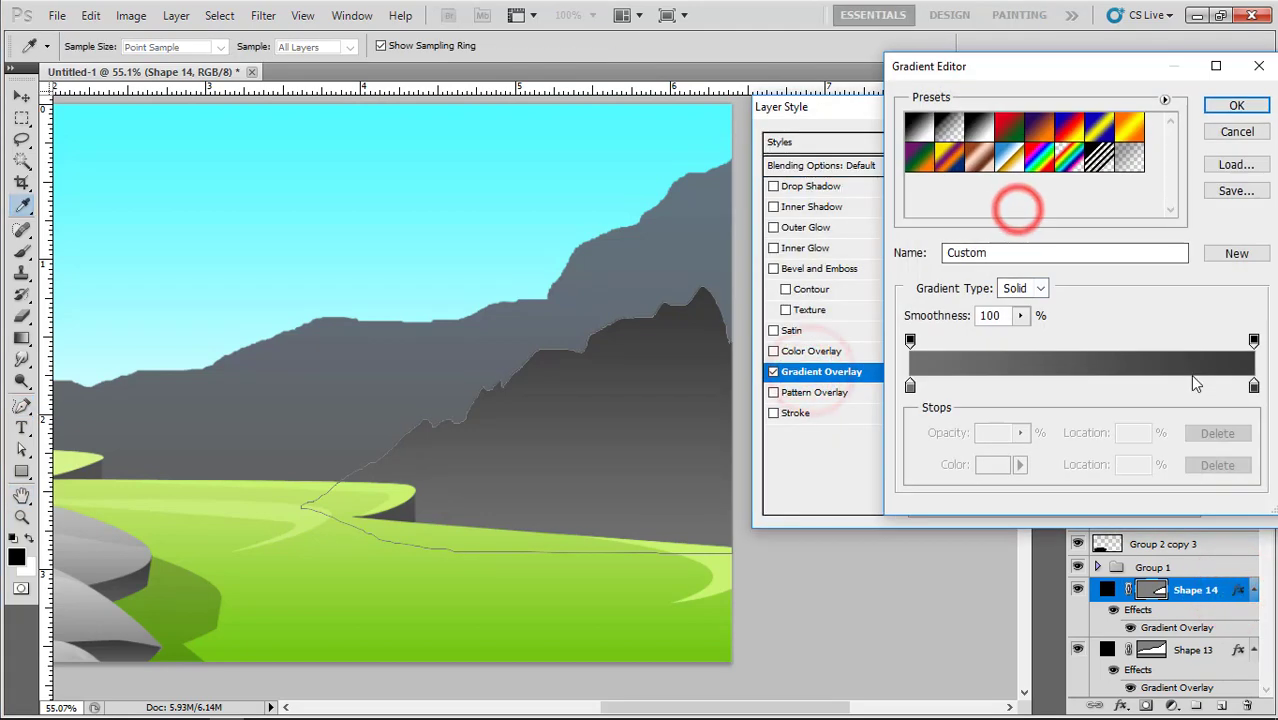
double_click(1252, 386)
left_click(808, 373)
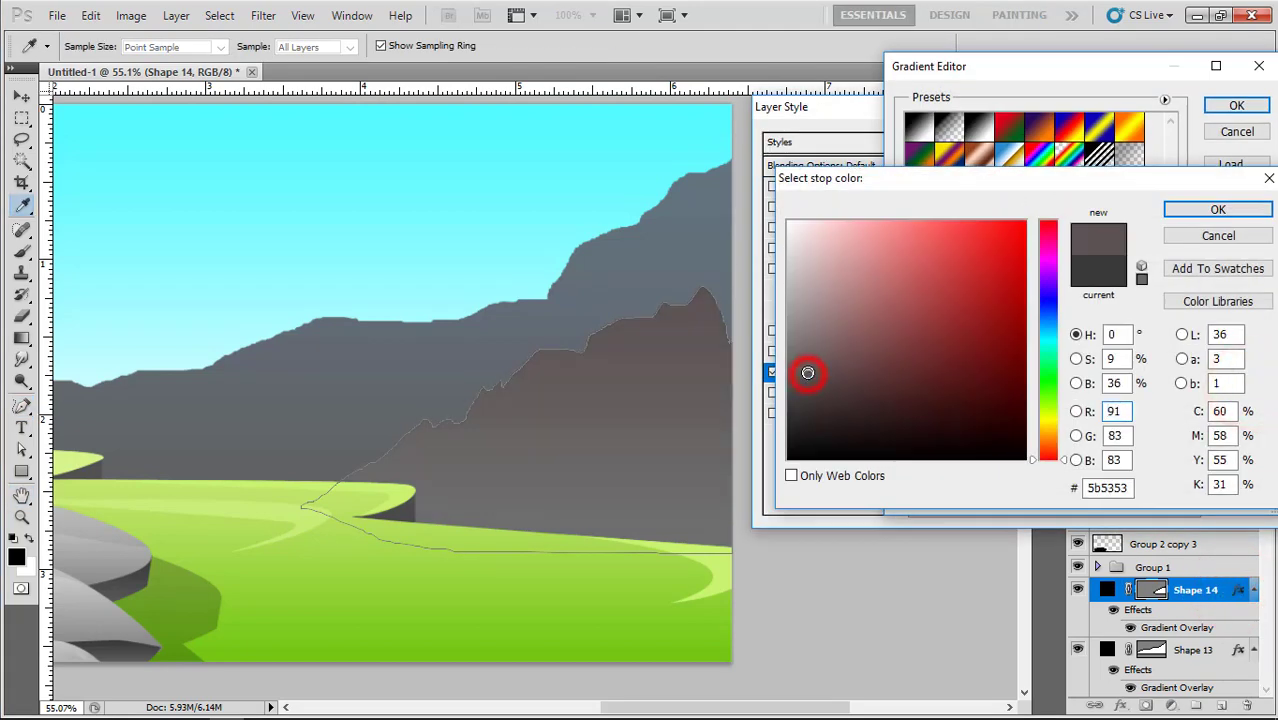
left_click(1218, 209)
Set the hill gradient's start color stop to the blue-grey sampled from the mountain, and lower the layer opacity to 70%.
double_click(907, 380)
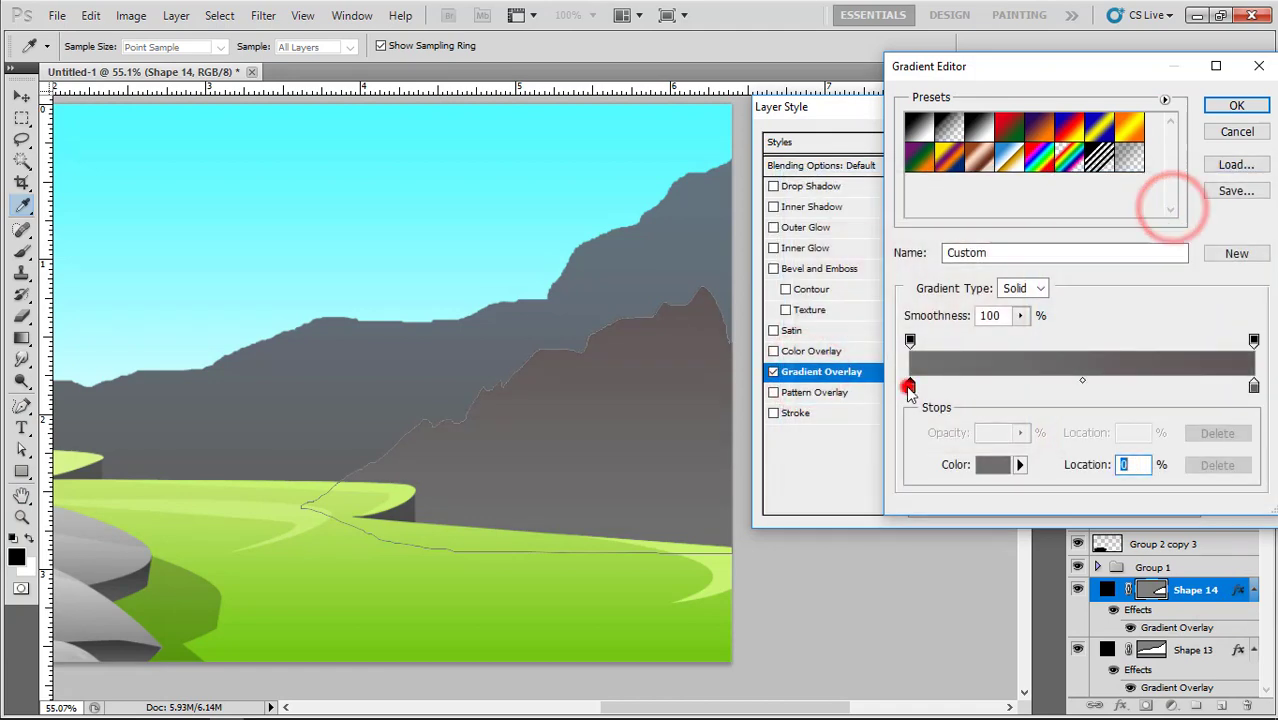
left_click(672, 258)
left_click(1218, 209)
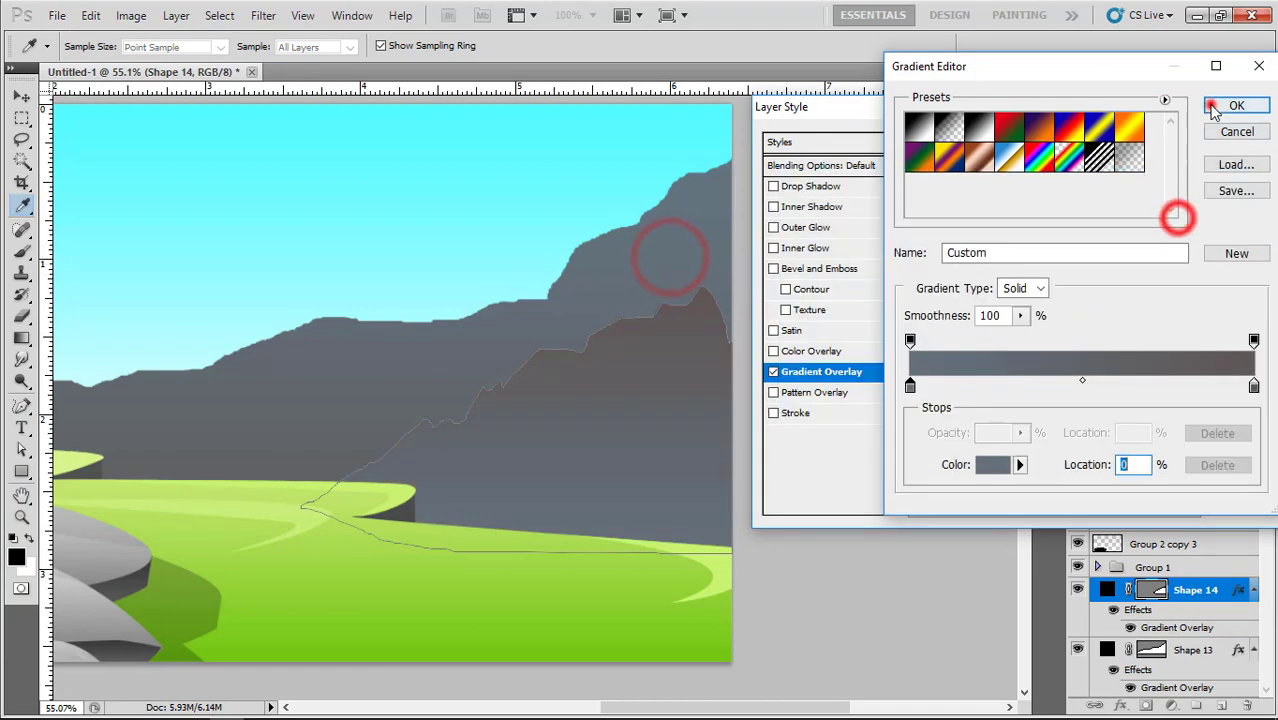
left_click(1237, 105)
left_click(1248, 132)
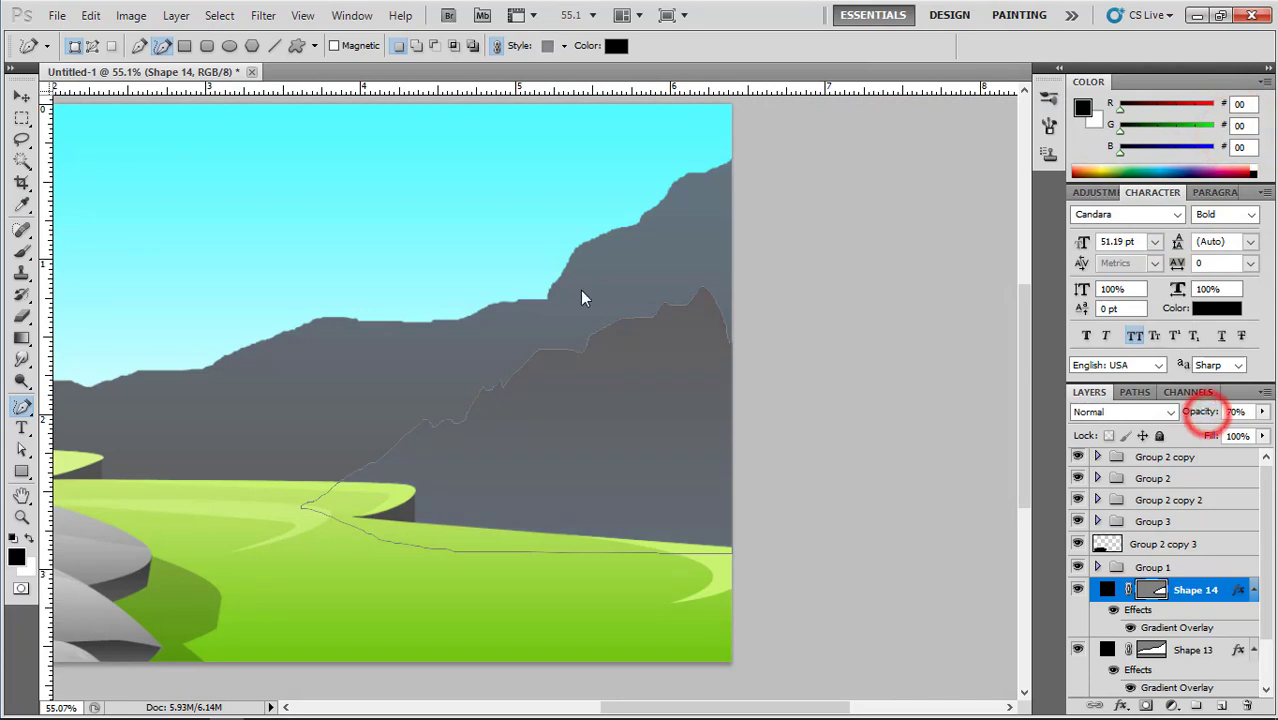
Draw a freeform jagged detail shape directly above the mountain layer along its right ridge and down its slope, at 70% opacity.
left_click(22, 97)
left_click(950, 262)
key("ctrl+0")
scroll(876, 405, "up", 3)
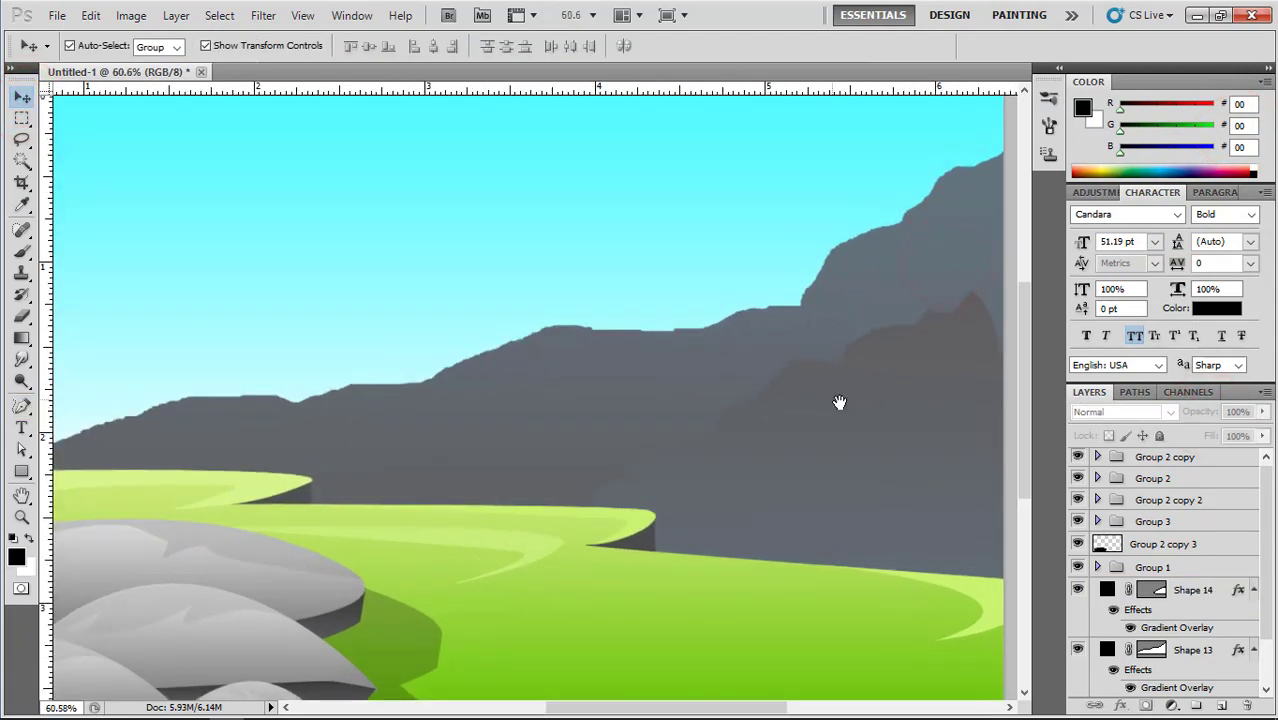
left_click_drag(779, 385, 621, 408)
left_click(665, 318)
left_click(21, 407)
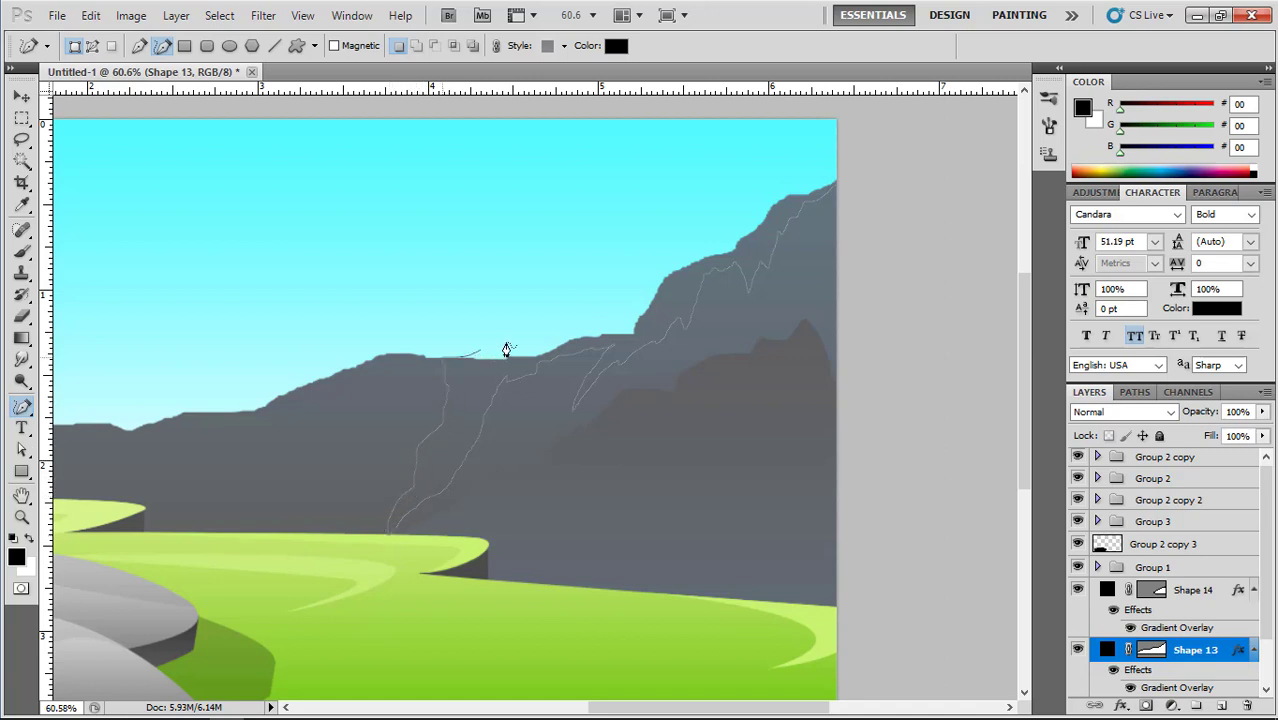
left_click(835, 190)
key("7")
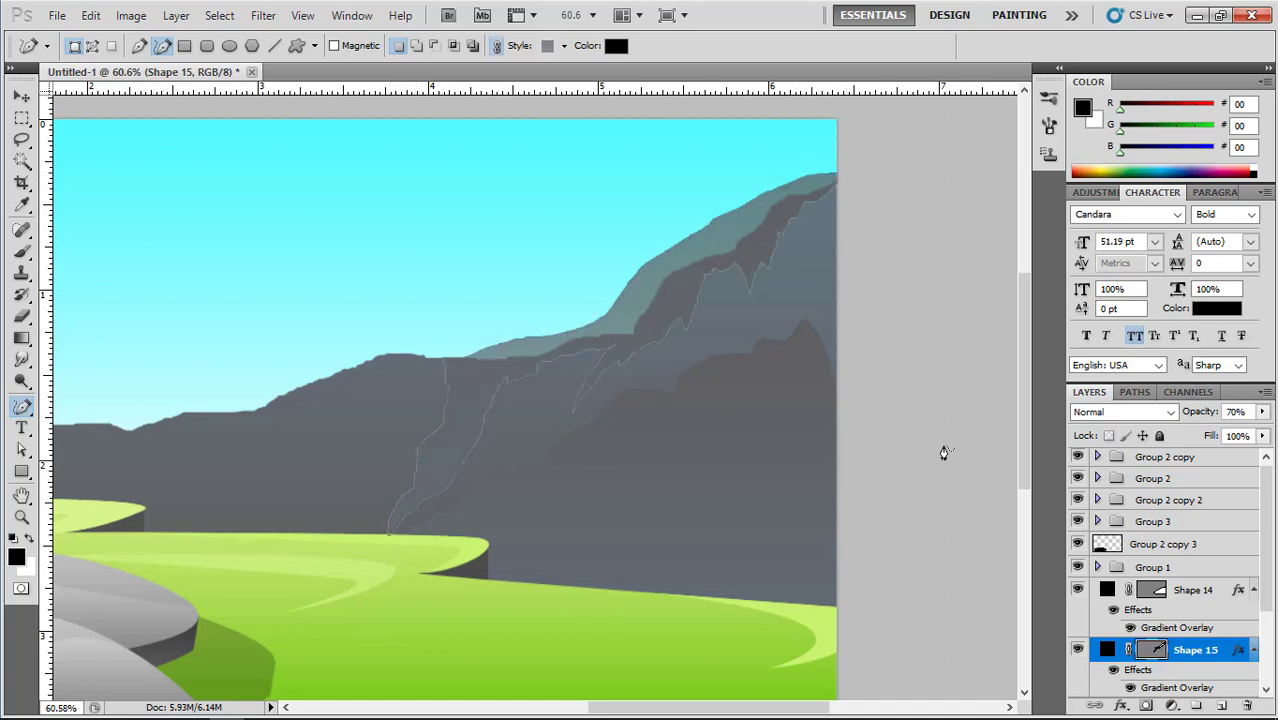
Mask the ridge detail shape with the mountain's outline so nothing extends into the sky, and deselect it.
scroll(1188, 598, "down", 2)
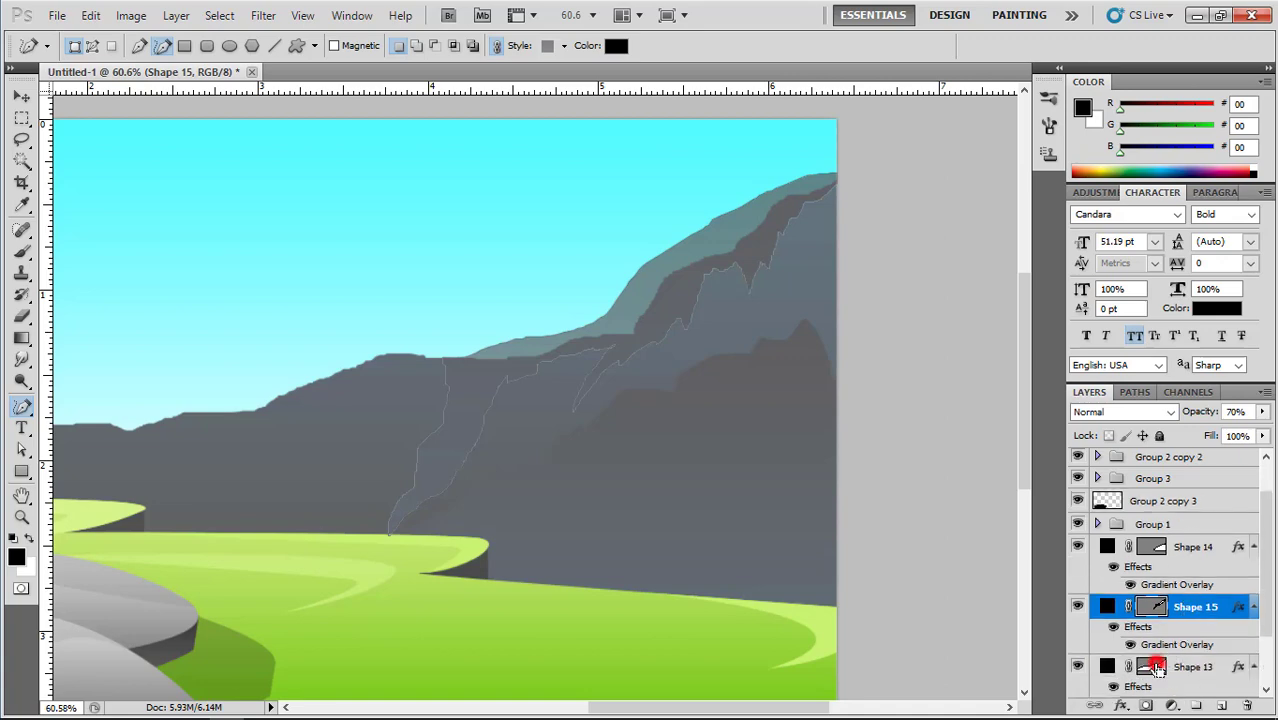
left_click(1155, 668, "ctrl")
left_click(1146, 706)
left_click(22, 97)
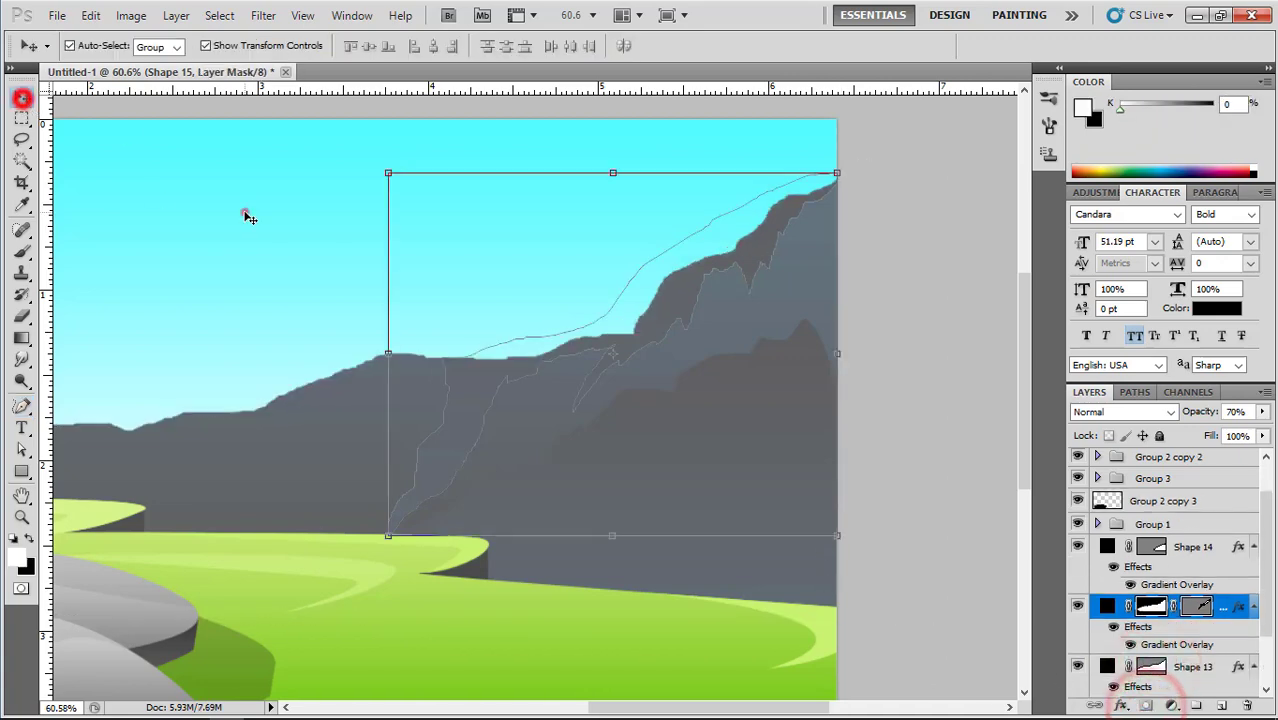
left_click(245, 213)
Set the ridge detail shape's opacity to 100% and open its gradient overlay for editing beside the artwork.
scroll(735, 352, "down", 4)
left_click(813, 301)
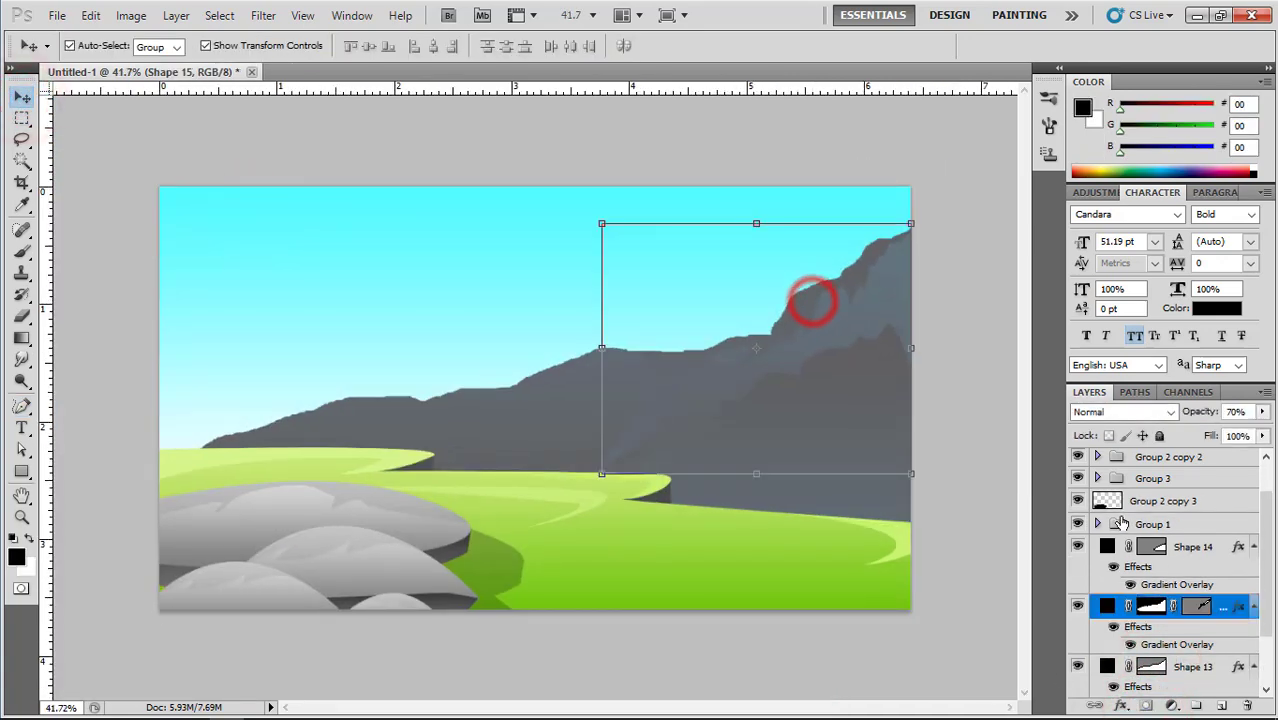
left_click_drag(1218, 414, 1226, 414)
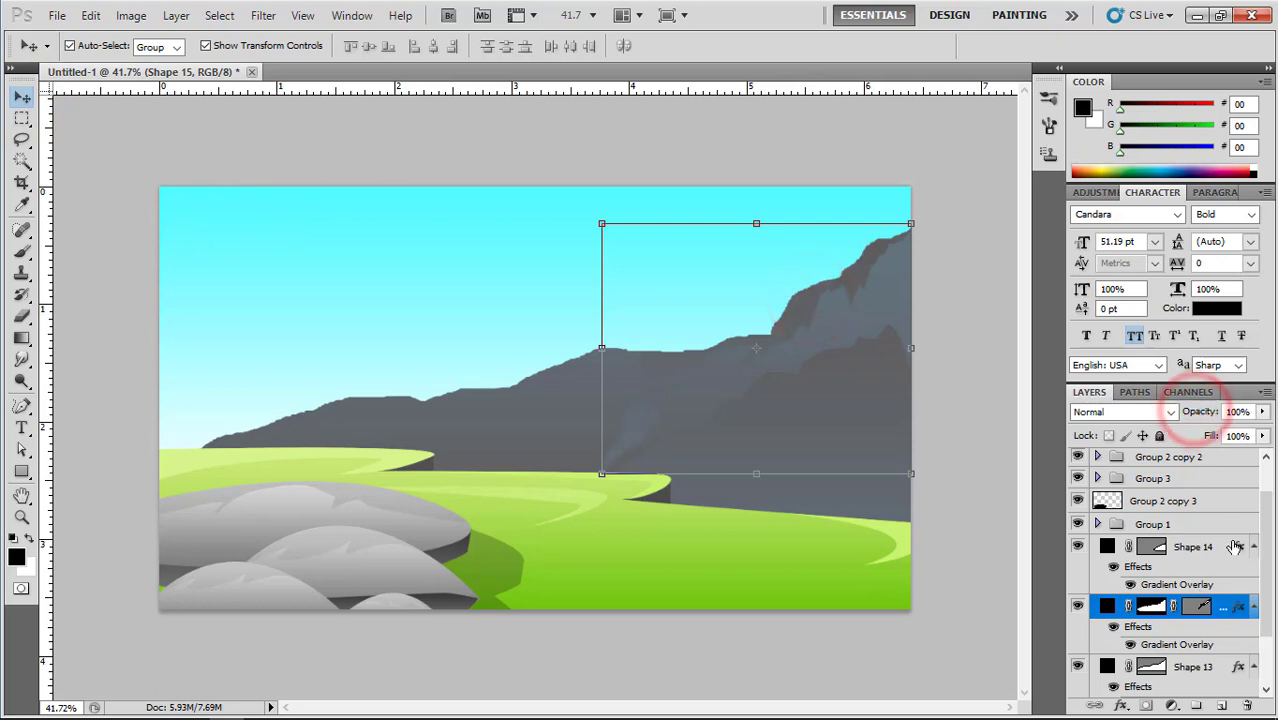
double_click(1234, 609)
left_click_drag(873, 108, 1020, 102)
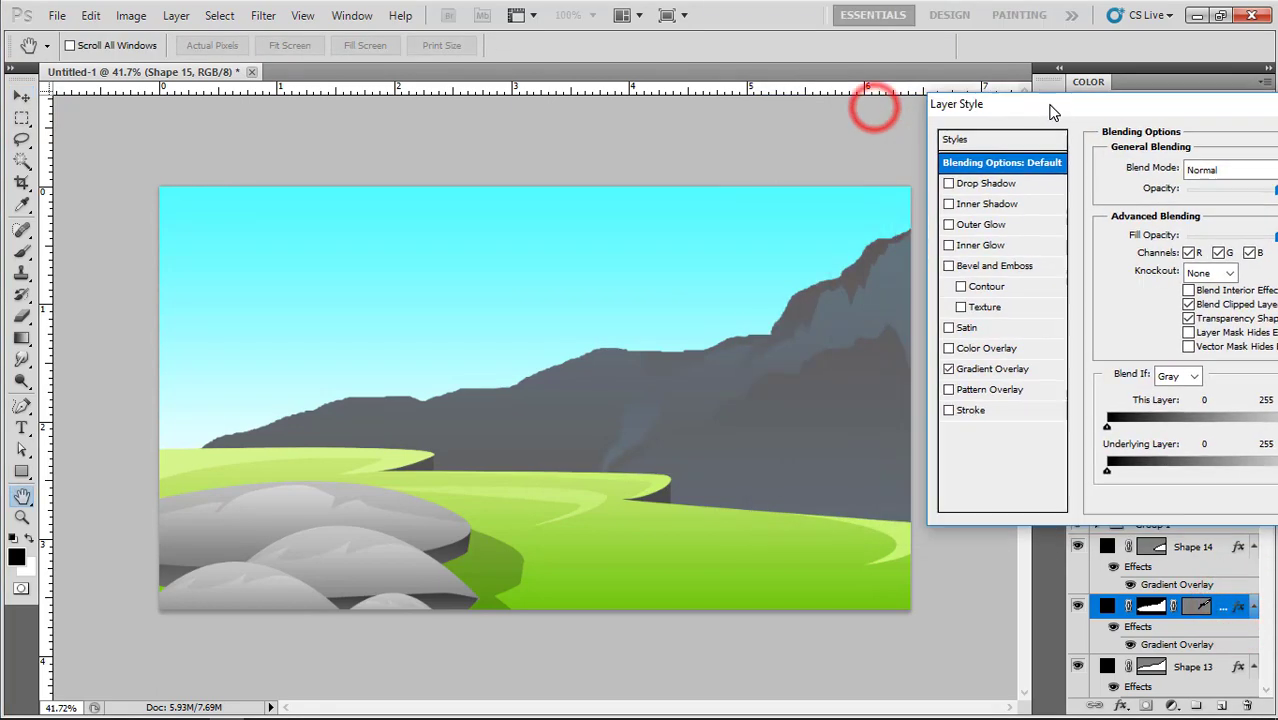
left_click(985, 371)
left_click(1175, 205)
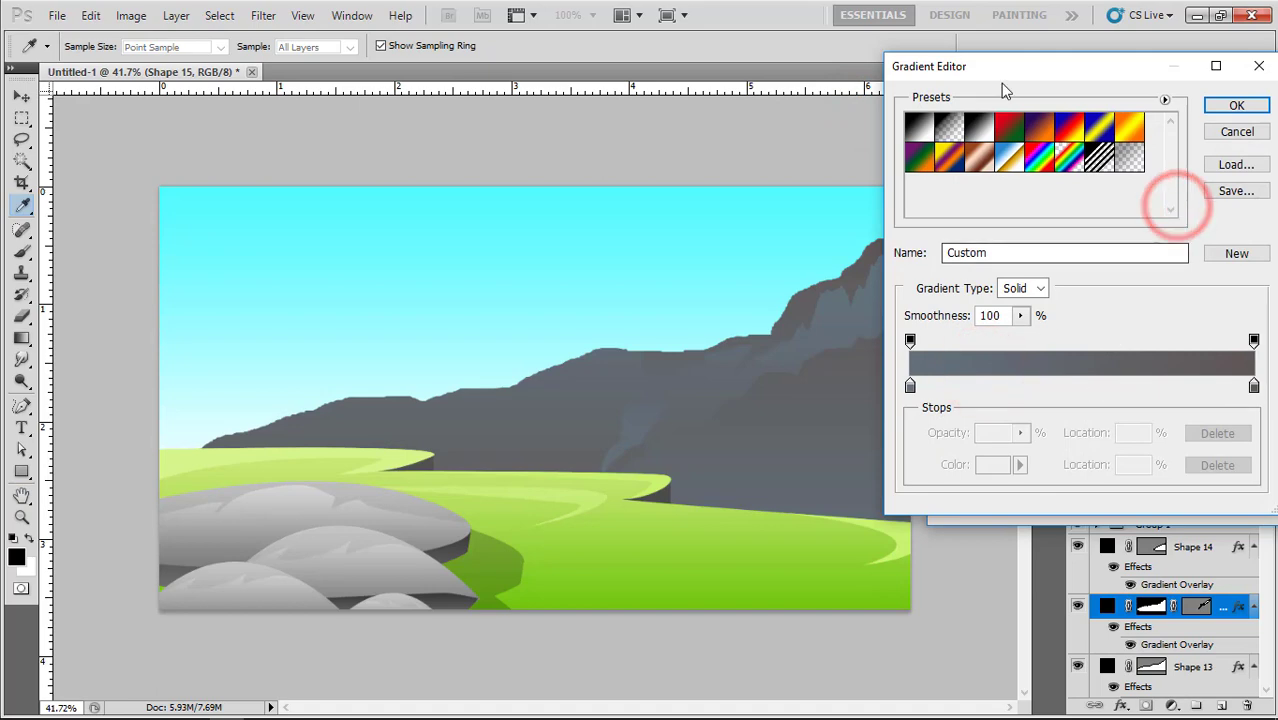
left_click_drag(973, 67, 993, 67)
left_click_drag(1110, 75, 397, 124)
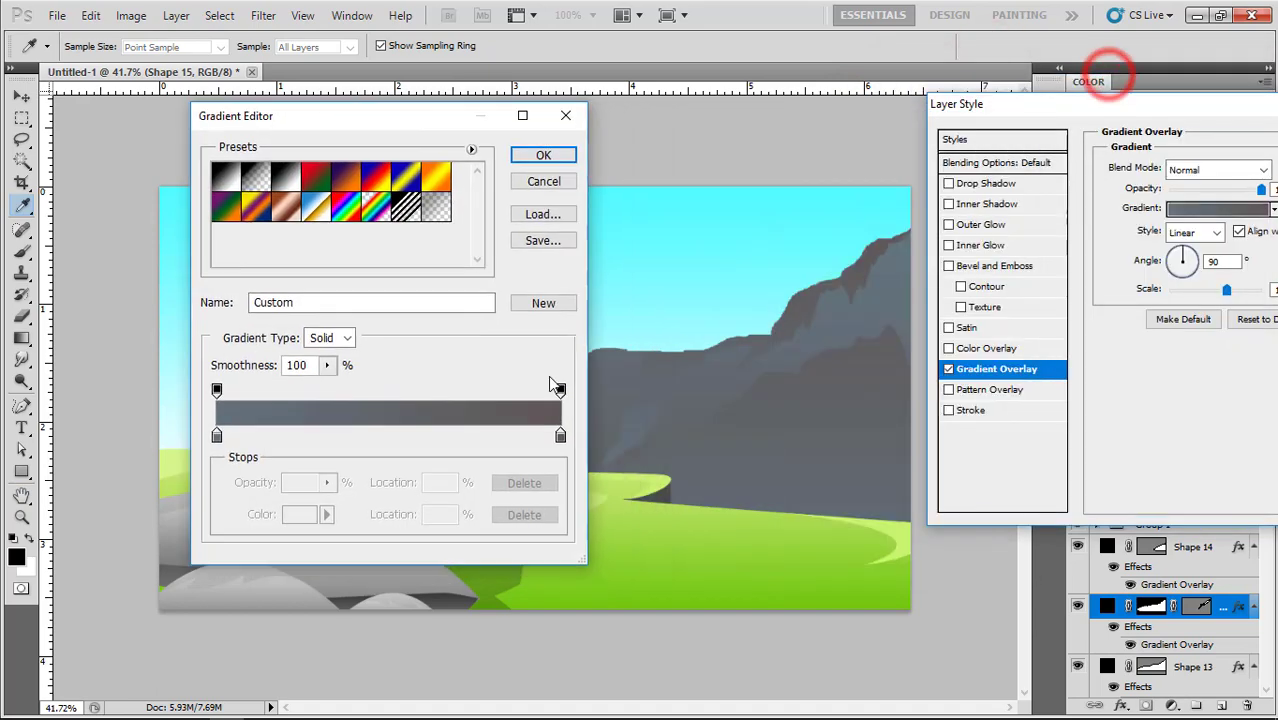
Change the end color stop of the ridge detail's gradient to muted green #5c8651, after trying blue-grey tints.
left_click(560, 437)
double_click(560, 437)
left_click_drag(900, 177, 148, 164)
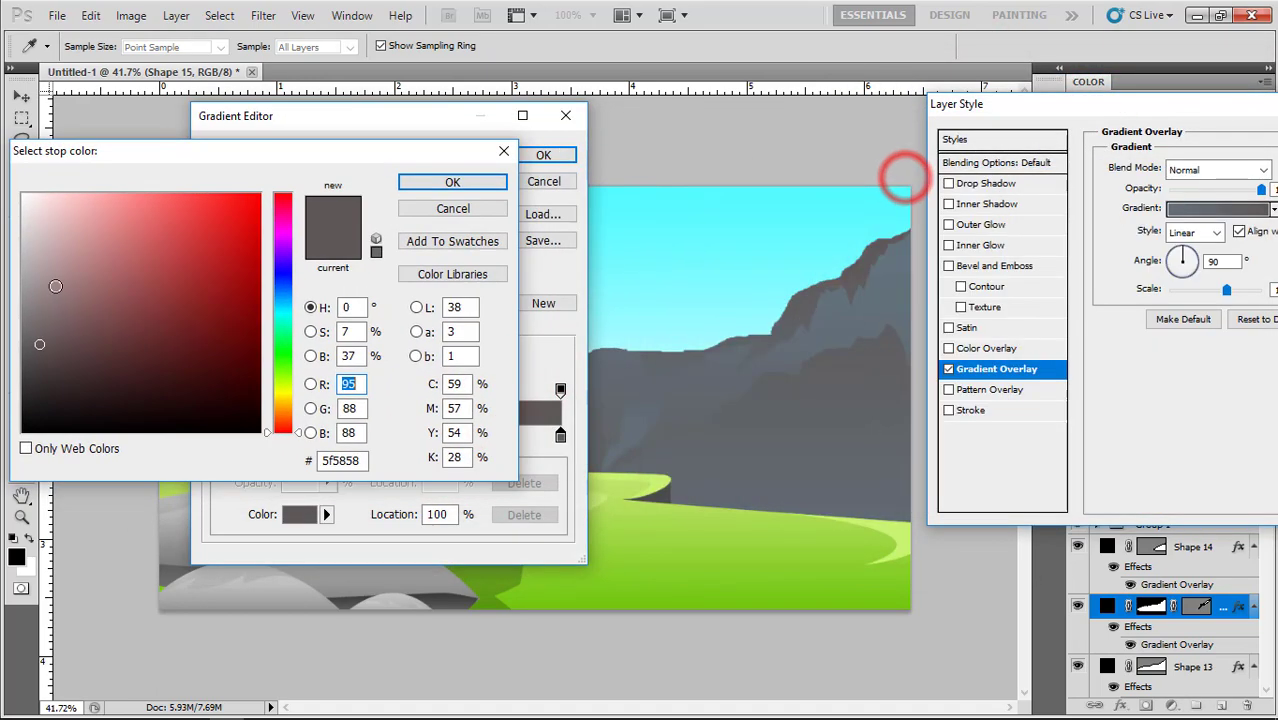
left_click(33, 292)
left_click(285, 295)
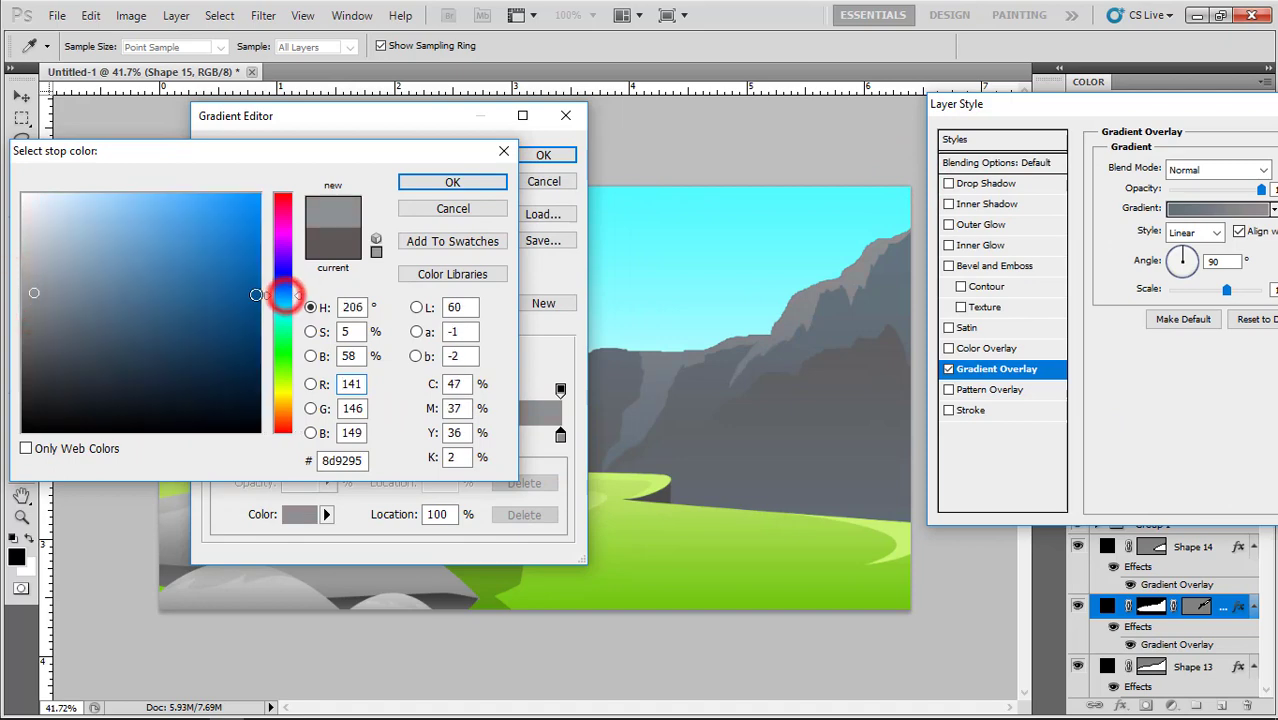
left_click(60, 272)
left_click(63, 269)
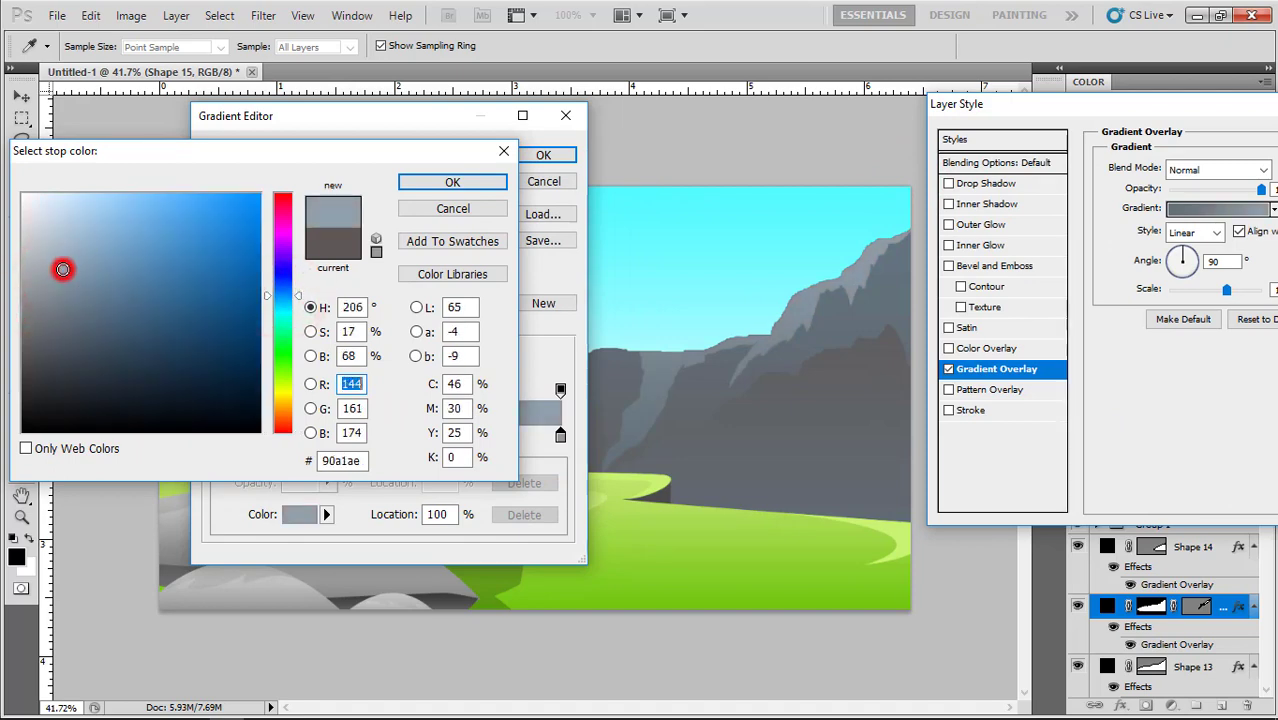
left_click(66, 279)
left_click(284, 361)
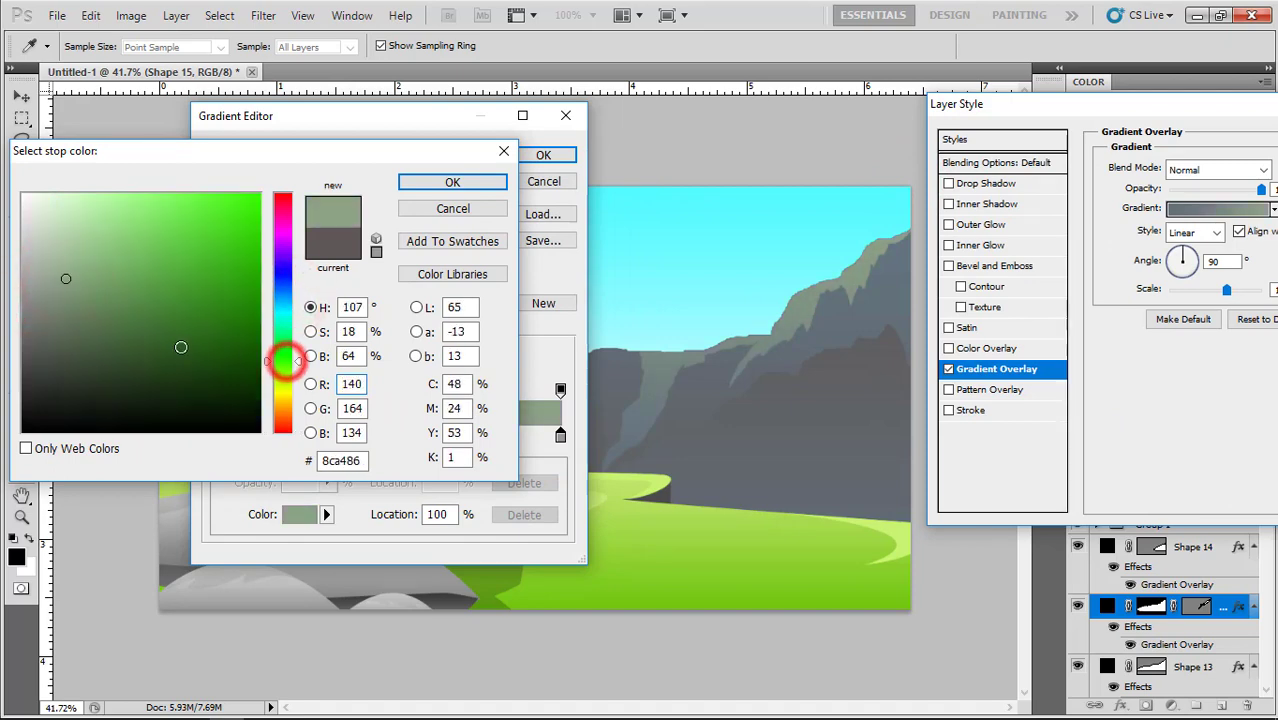
left_click(66, 318)
left_click_drag(85, 315, 116, 307)
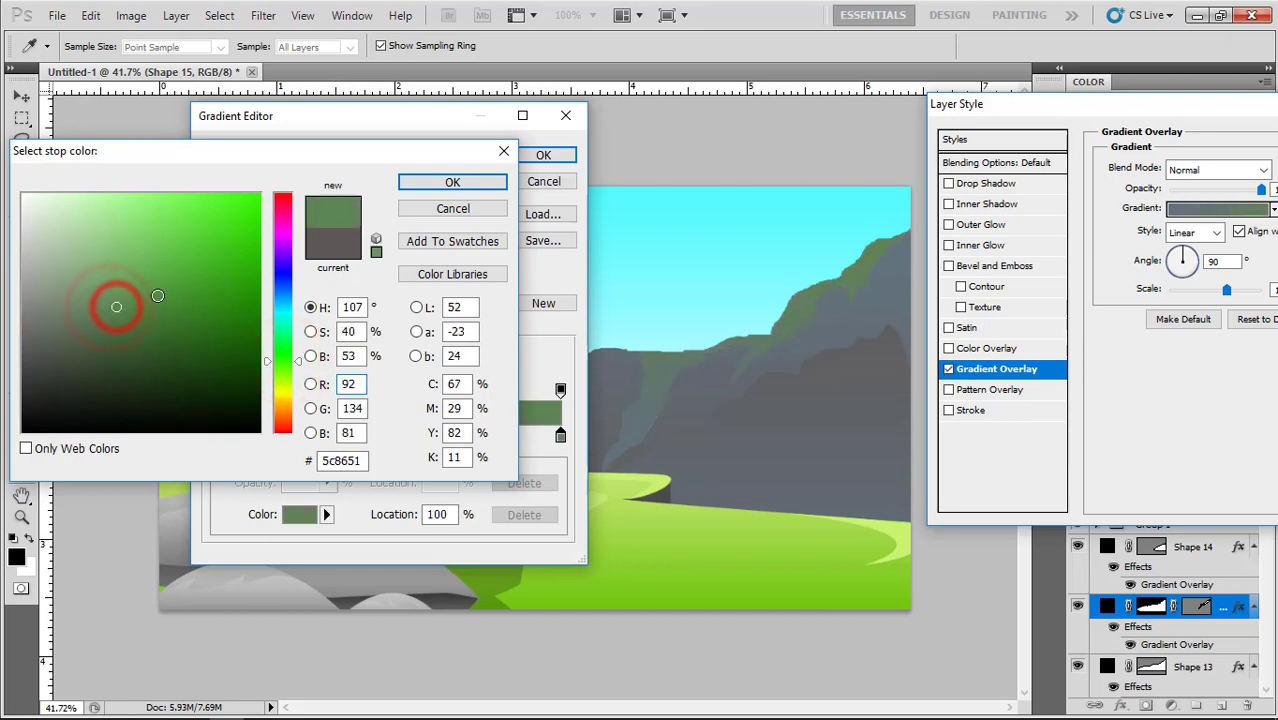
left_click(415, 190)
Set the start color stop of the ridge detail's gradient to muted mauve #897889 and apply the layer style.
double_click(218, 433)
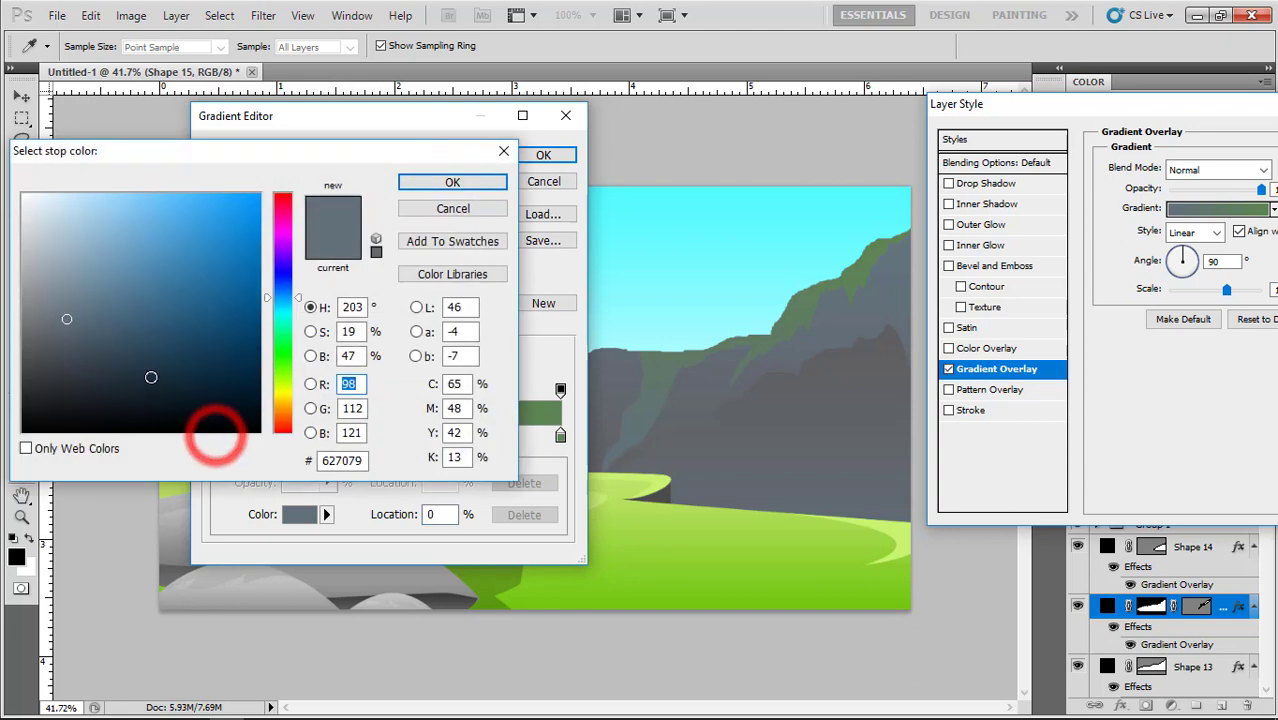
left_click(284, 364)
left_click(102, 362)
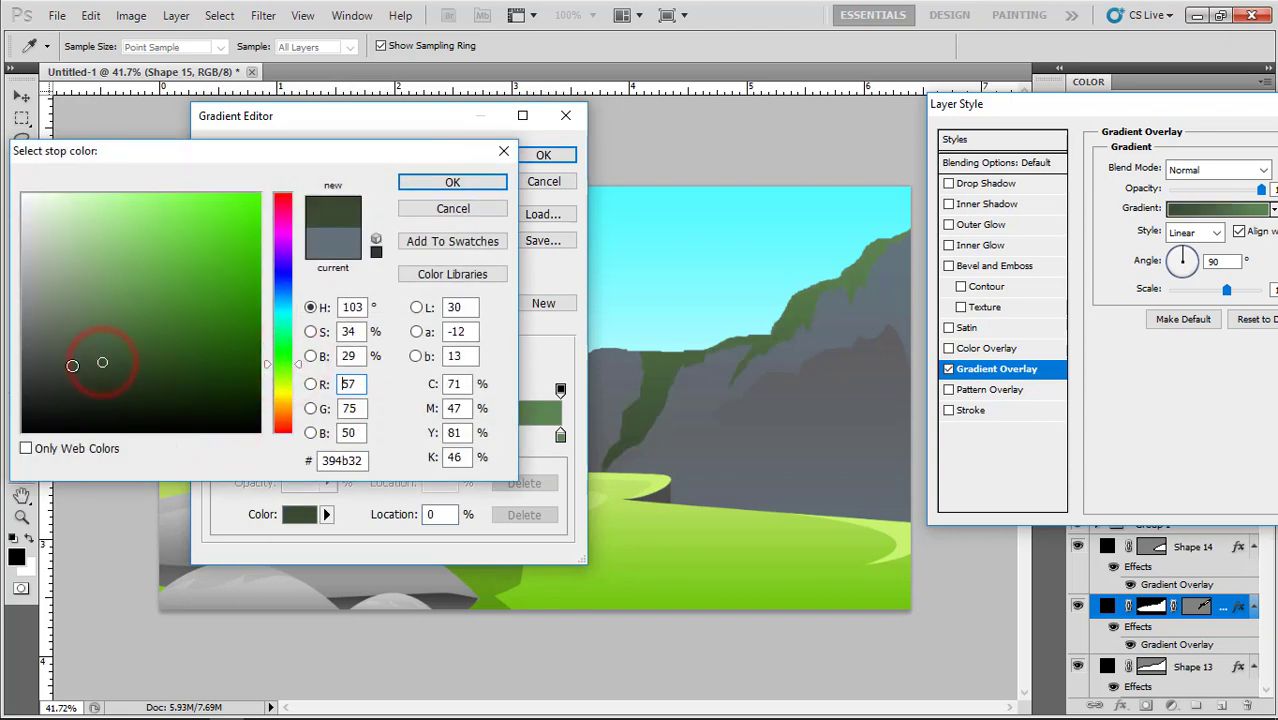
left_click_drag(34, 368, 27, 317)
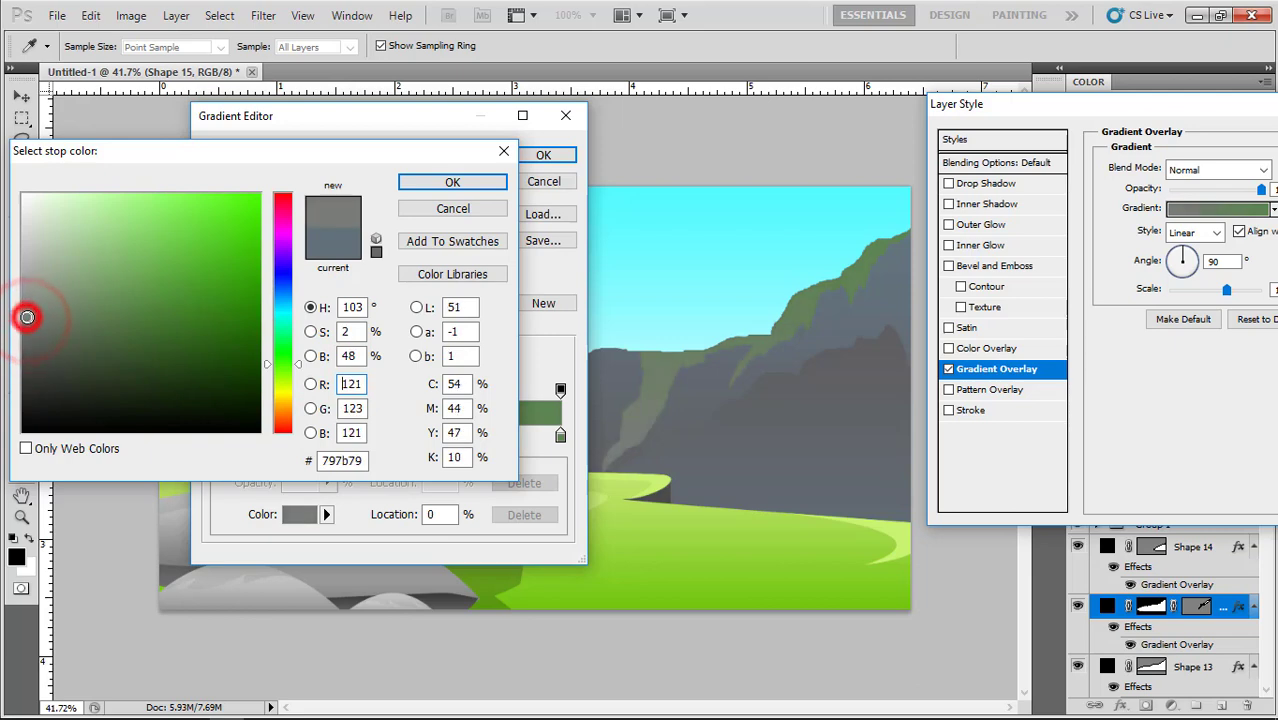
left_click(284, 234)
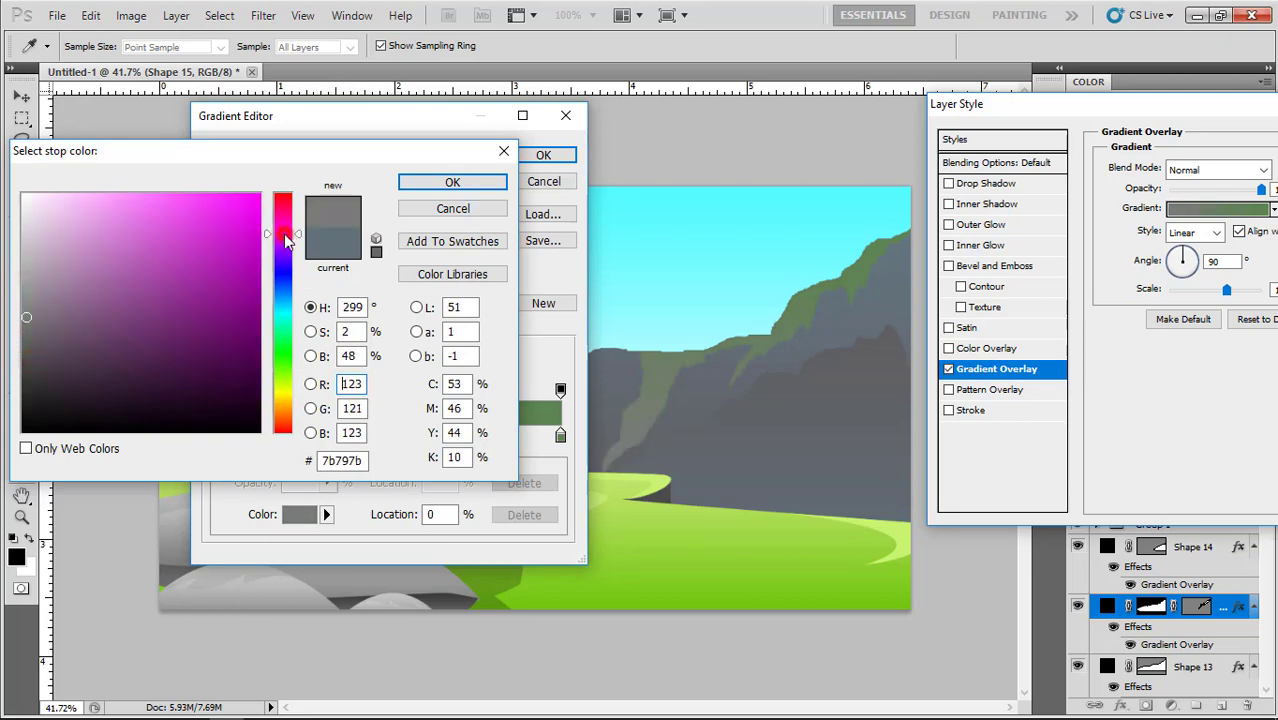
left_click(51, 304)
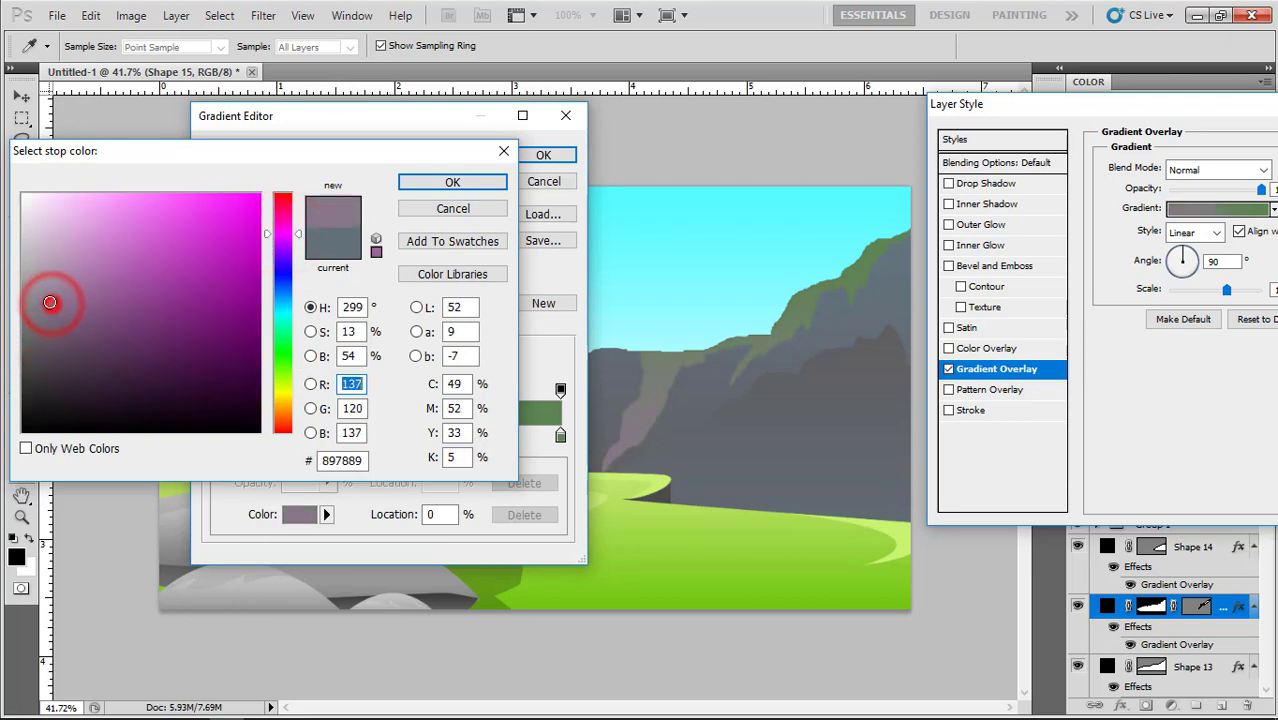
left_click(414, 184)
left_click(524, 152)
left_click_drag(1156, 104, 979, 134)
left_click(1227, 167)
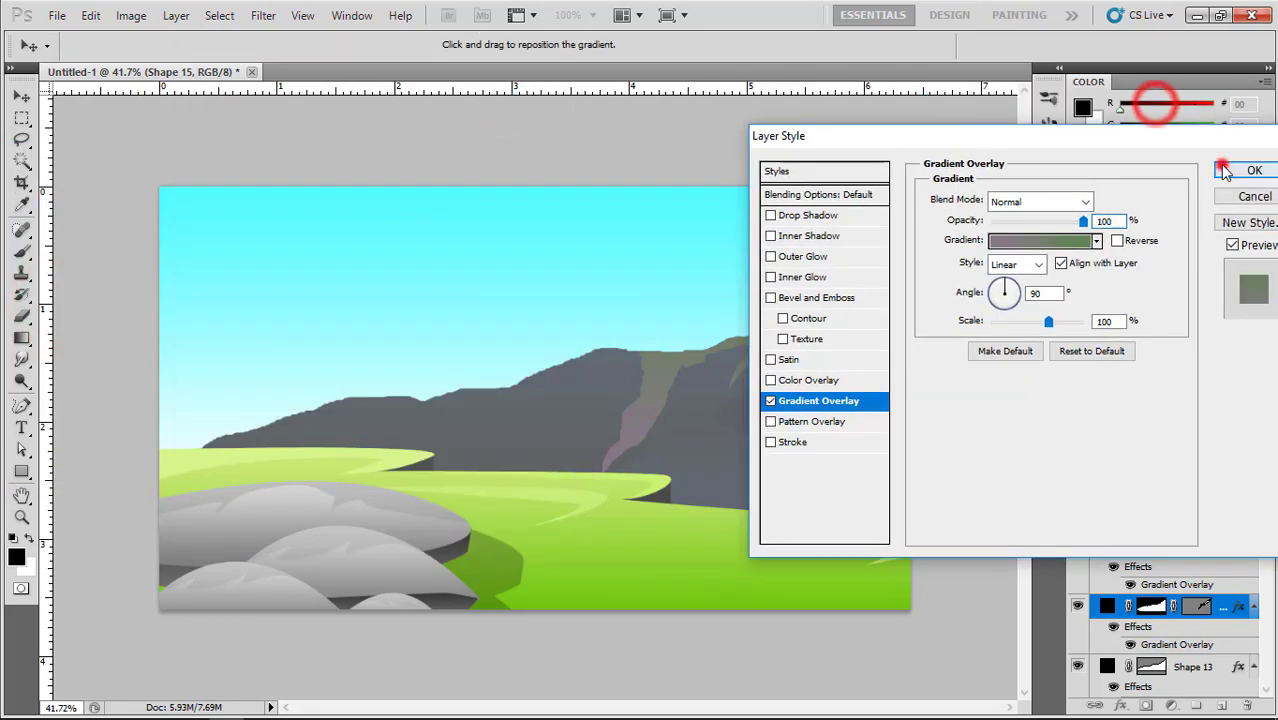
Reduce the ridge detail shape's opacity so it blends subtly into the mountain, and deselect it.
left_click_drag(1183, 418, 1158, 420)
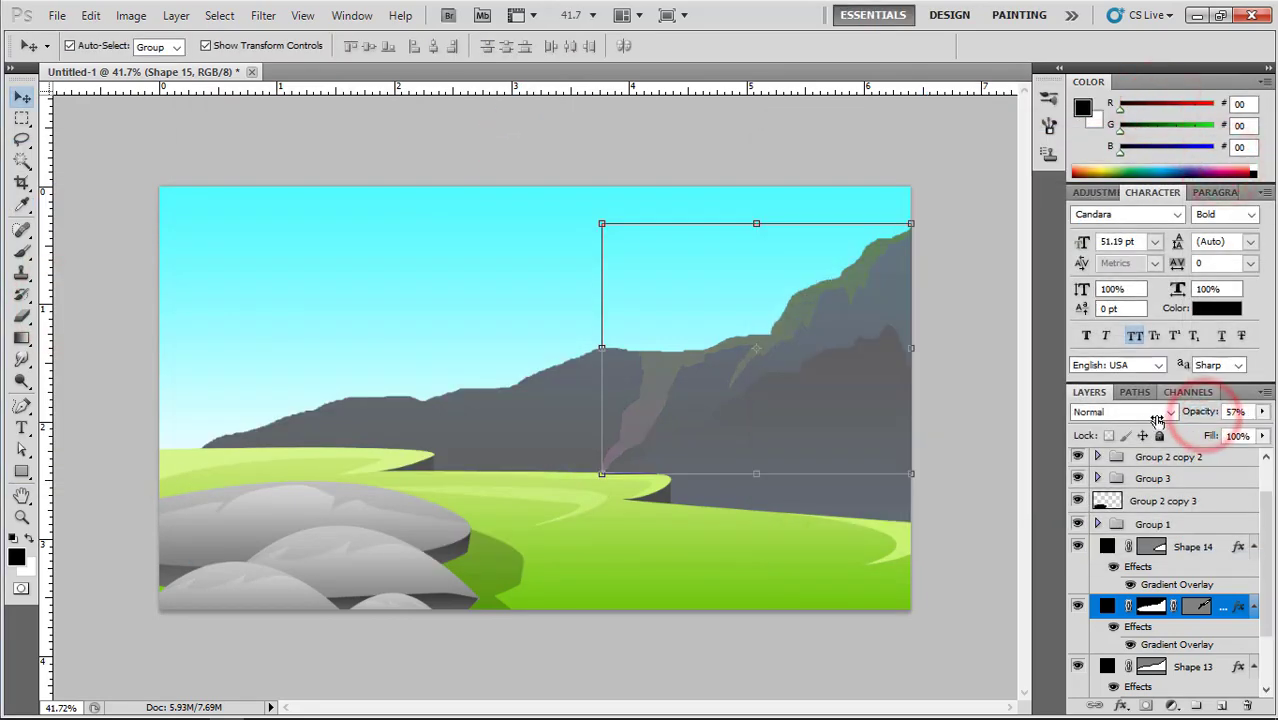
left_click(997, 316)
scroll(499, 382, "down", 3)
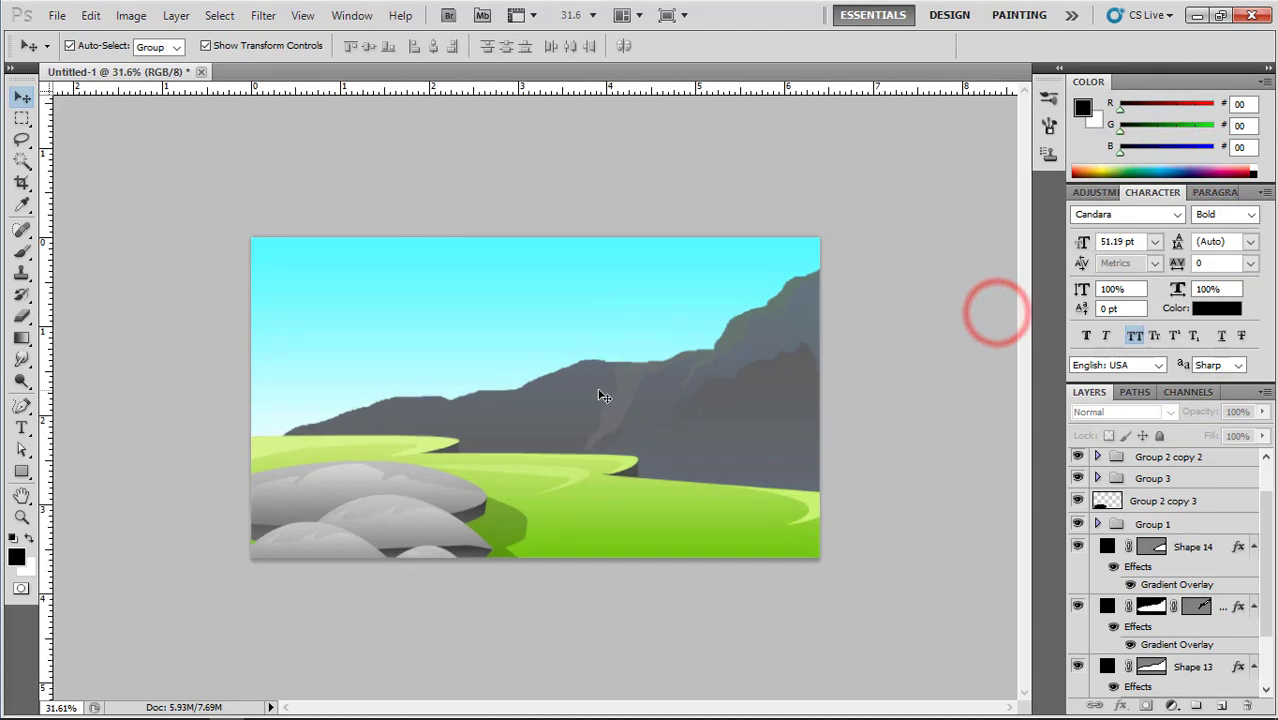
On a new layer directly above the mountain, draw a small freeform jagged crevice shape on its left slope.
scroll(599, 394, "up", 4)
left_click(567, 388)
left_click(22, 406)
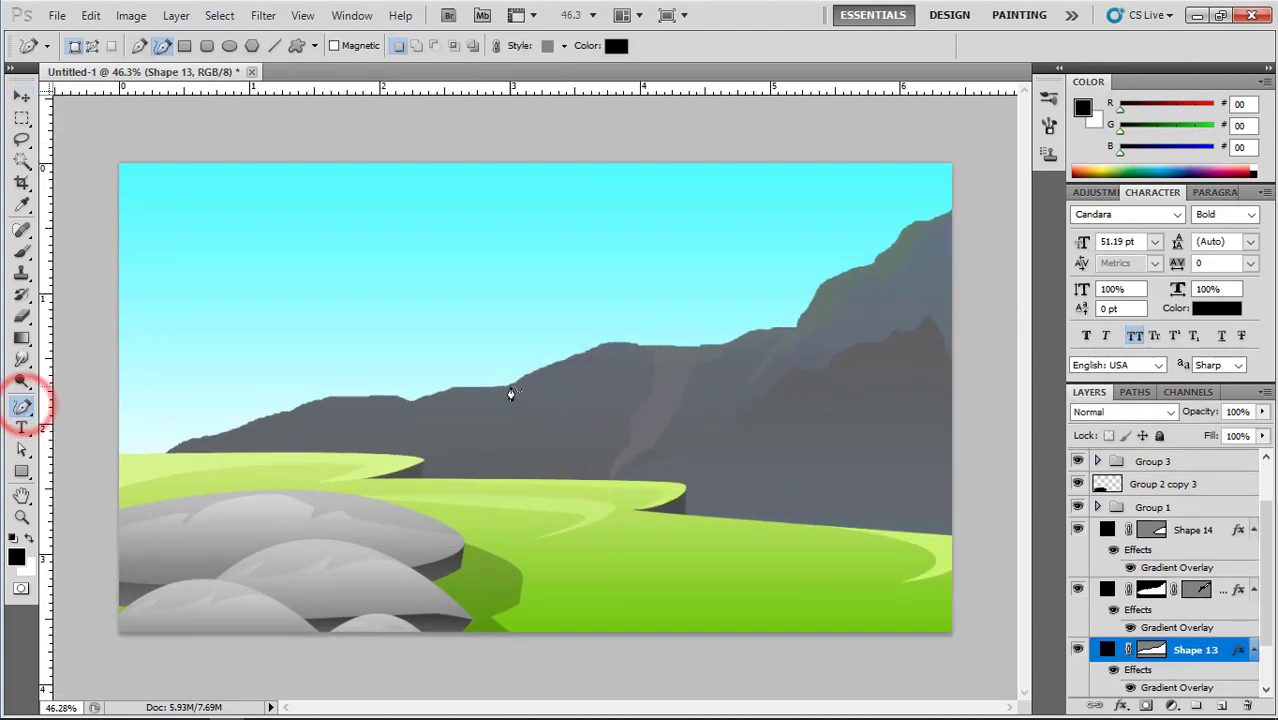
left_click(1221, 705)
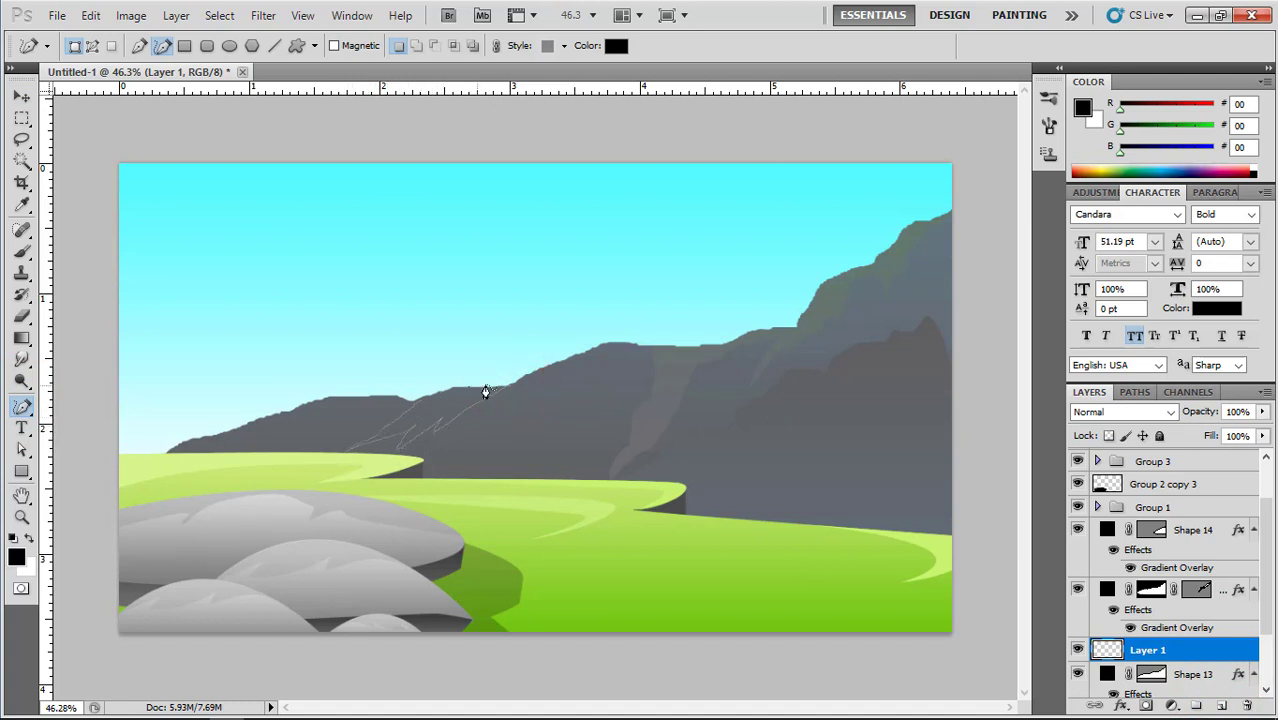
left_click(505, 386)
left_click(22, 96)
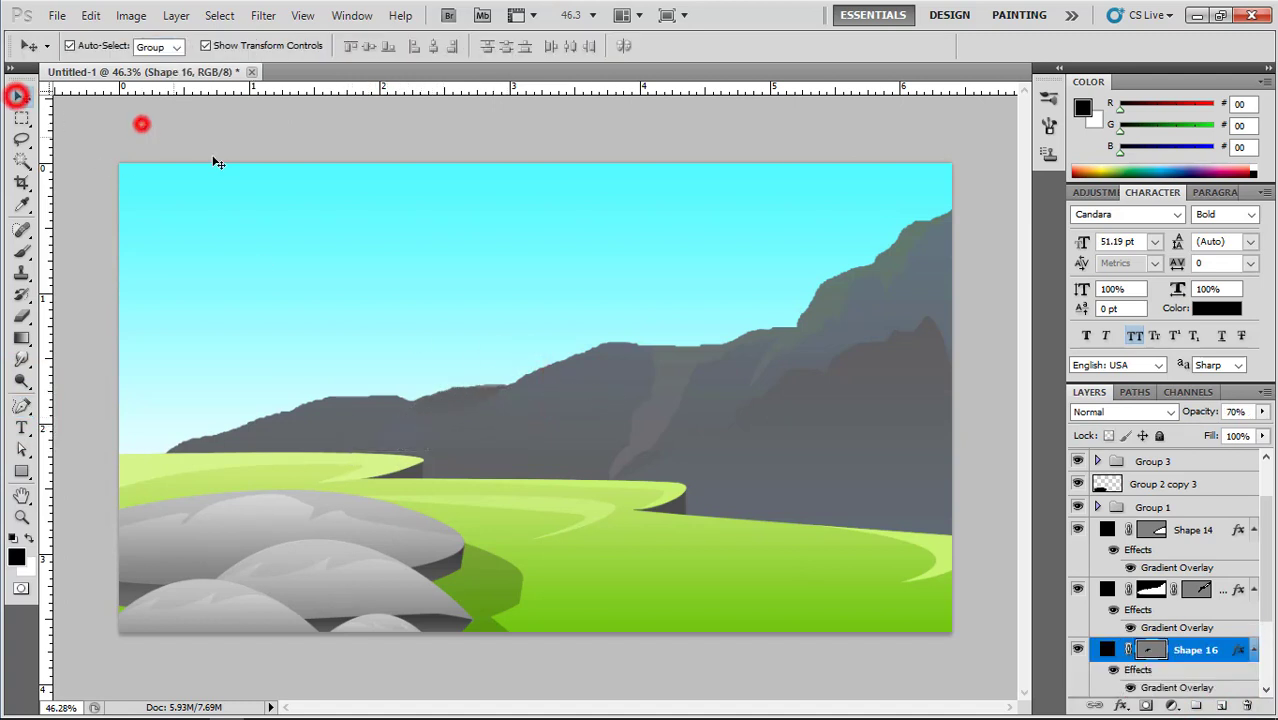
Select the small crevice shape on the mountain's left slope and set its opacity to 74%.
left_click(447, 403)
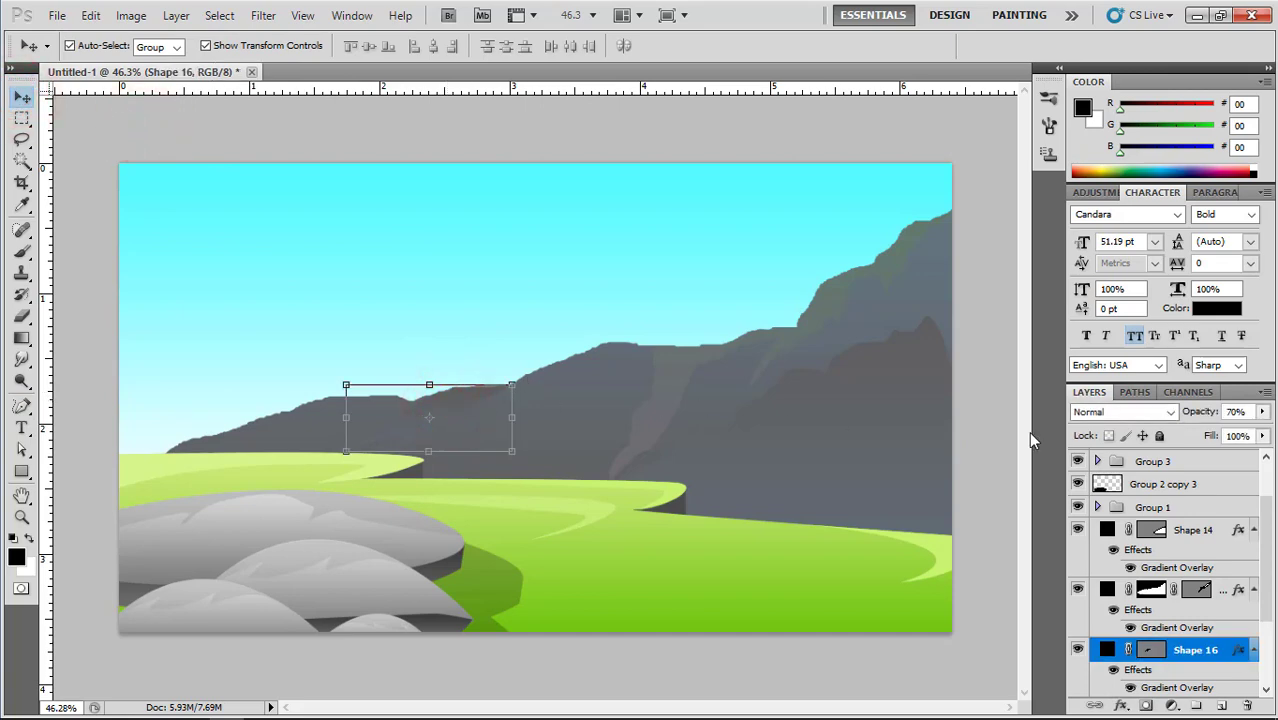
left_click(628, 305)
left_click(459, 397)
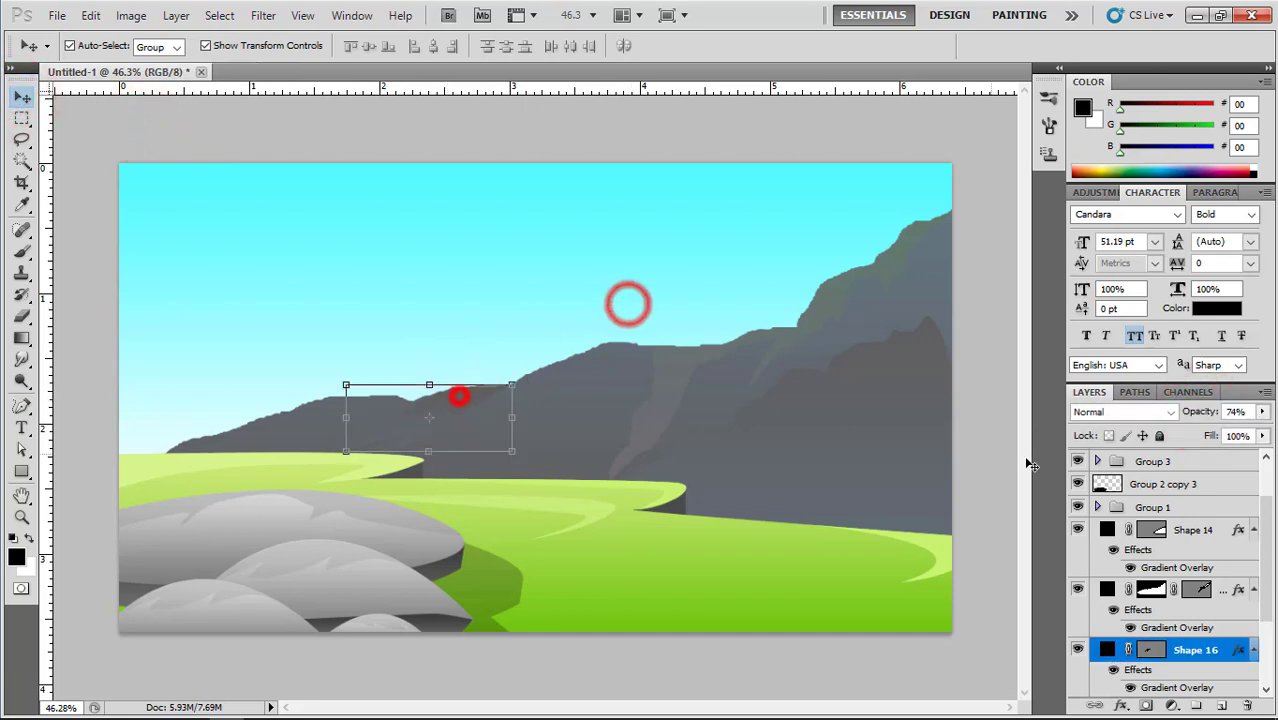
Change the end color stop of the left crevice's gradient overlay to muted green #6d7f62, after trying grey #727879, and apply the layer style.
left_click(1236, 641)
double_click(1230, 643)
left_click(790, 400)
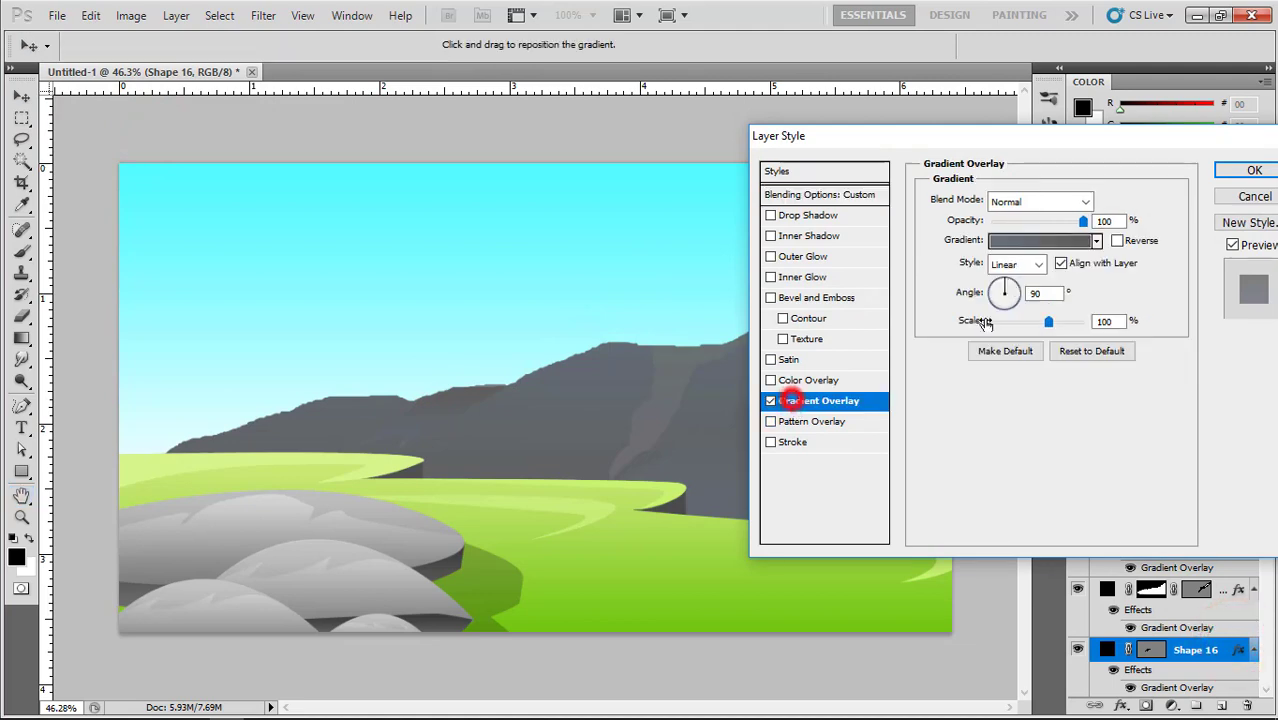
left_click(1040, 240)
left_click_drag(398, 120, 900, 123)
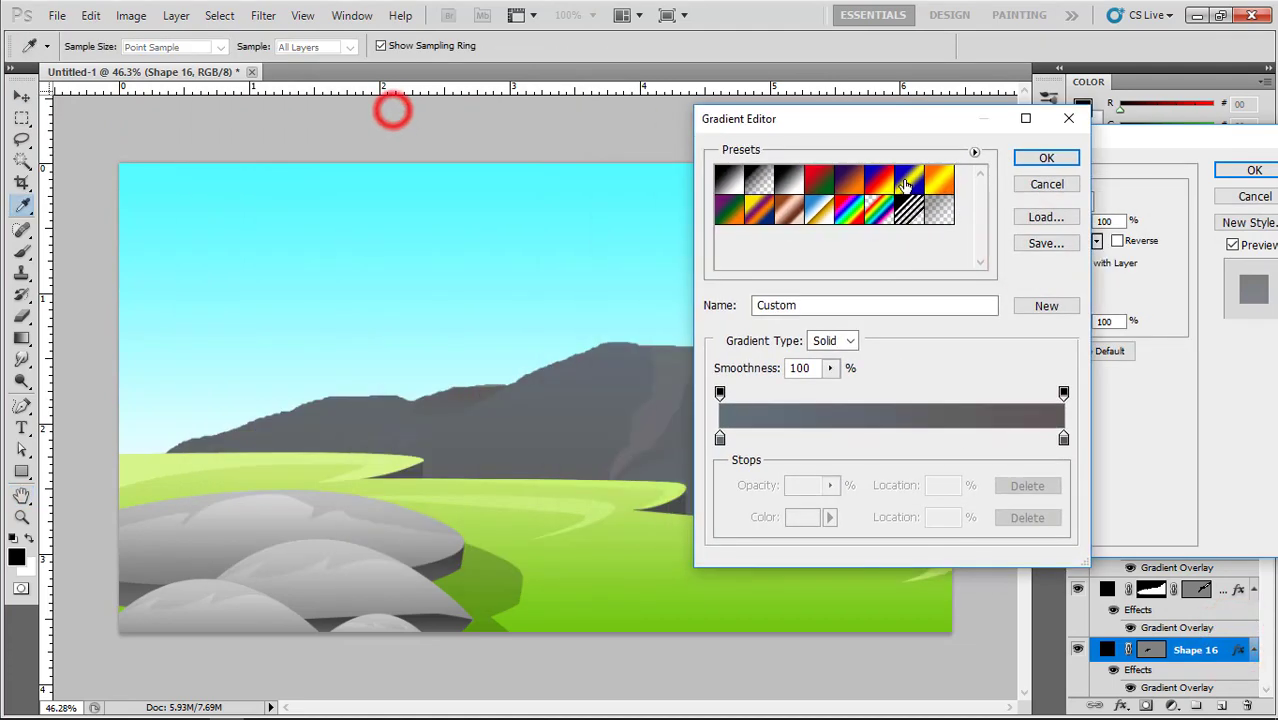
double_click(1064, 438)
left_click_drag(348, 160, 530, 207)
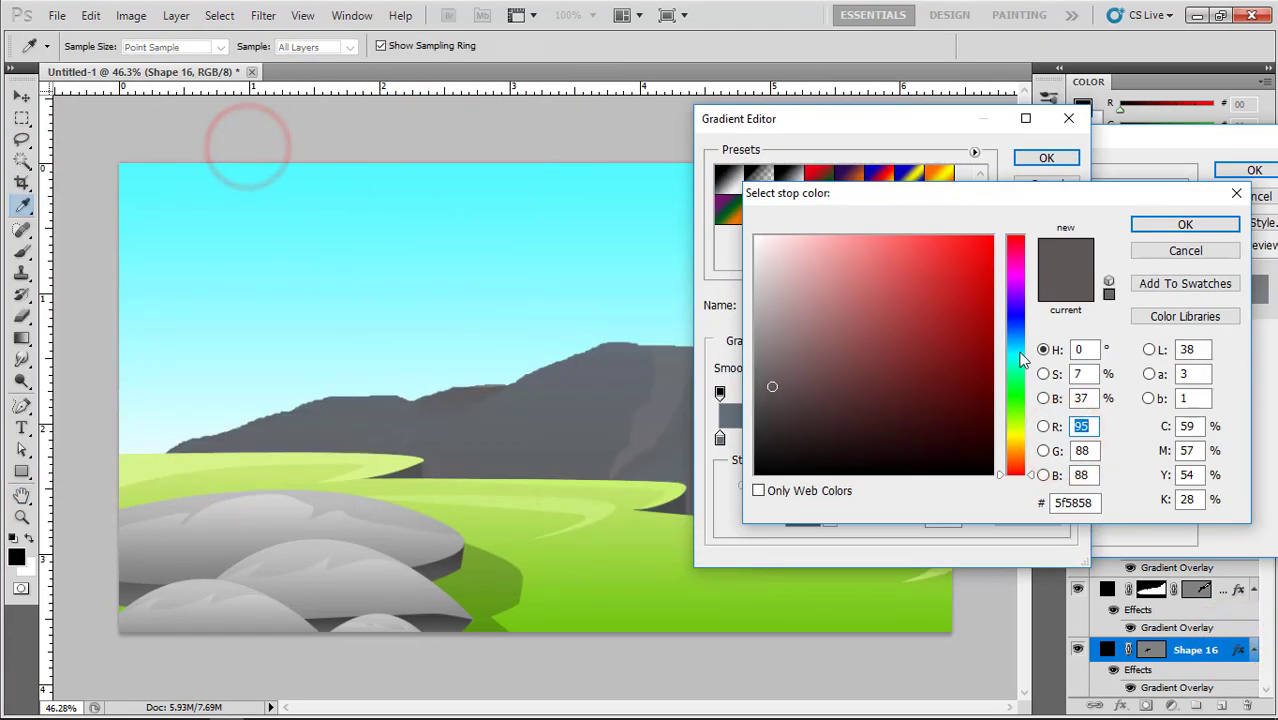
left_click(1015, 349)
left_click(770, 366)
left_click(768, 362)
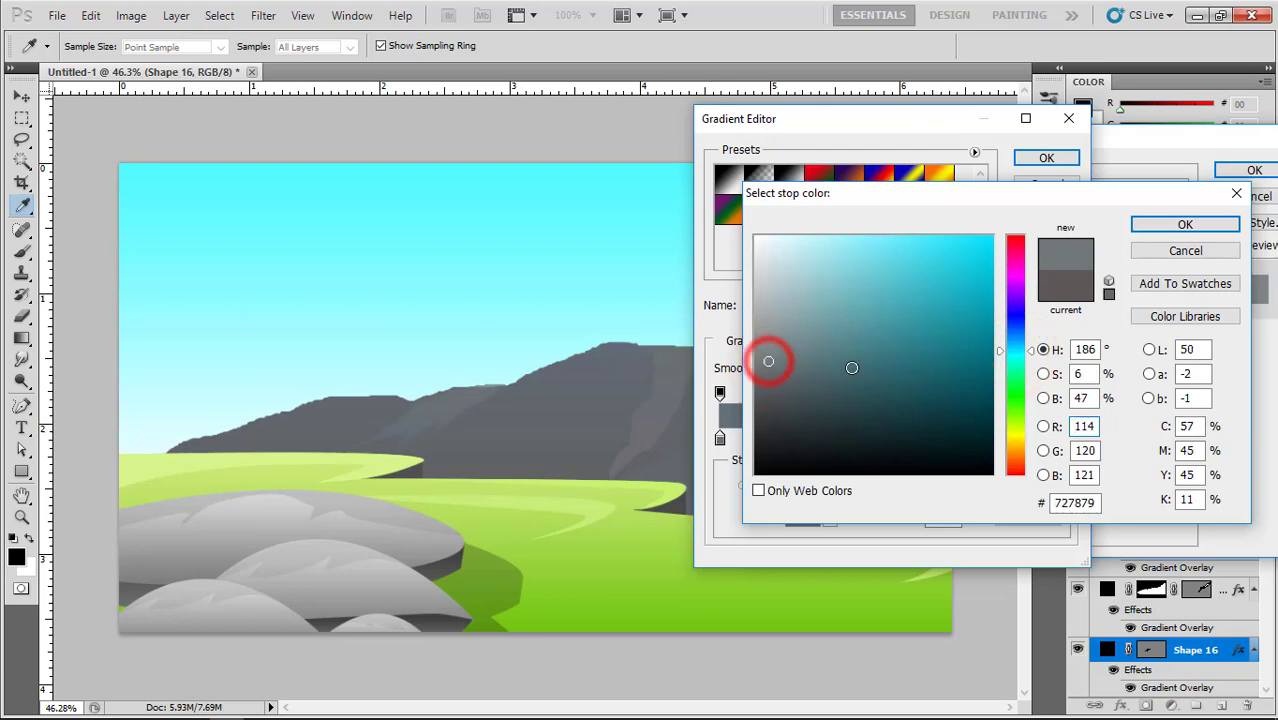
left_click(1015, 408)
left_click(808, 354)
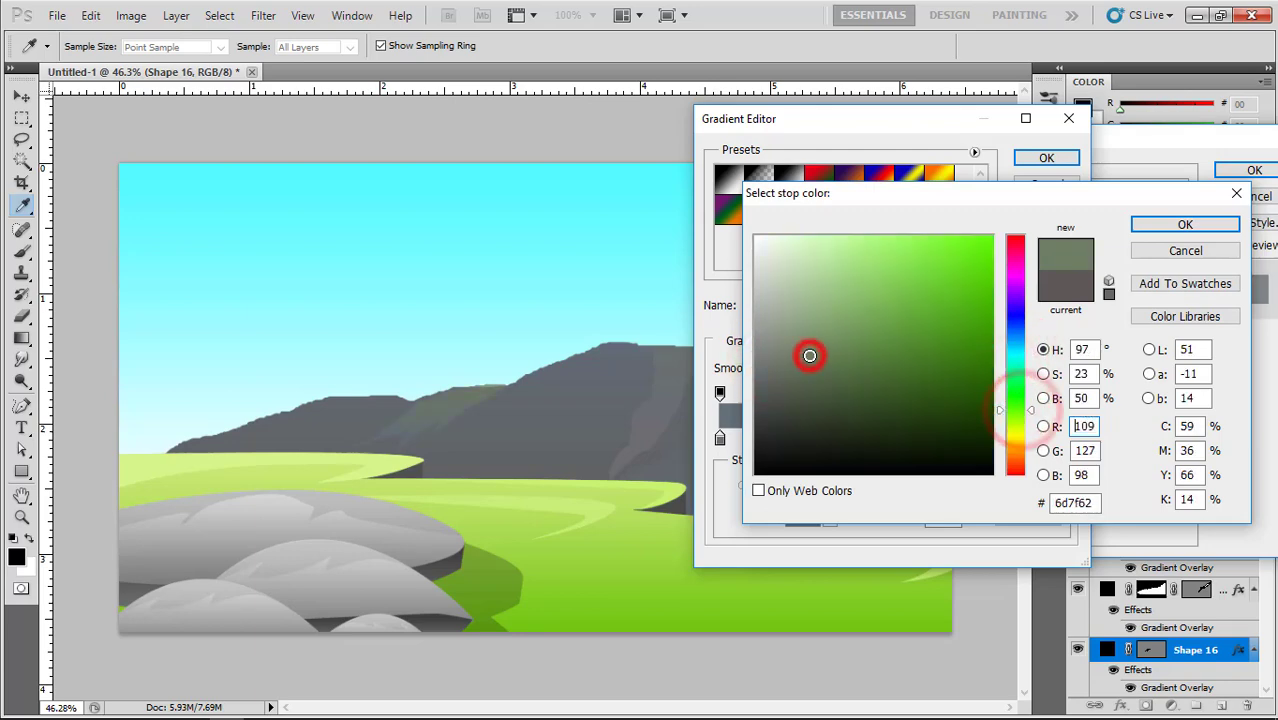
left_click(1177, 226)
left_click(1063, 161)
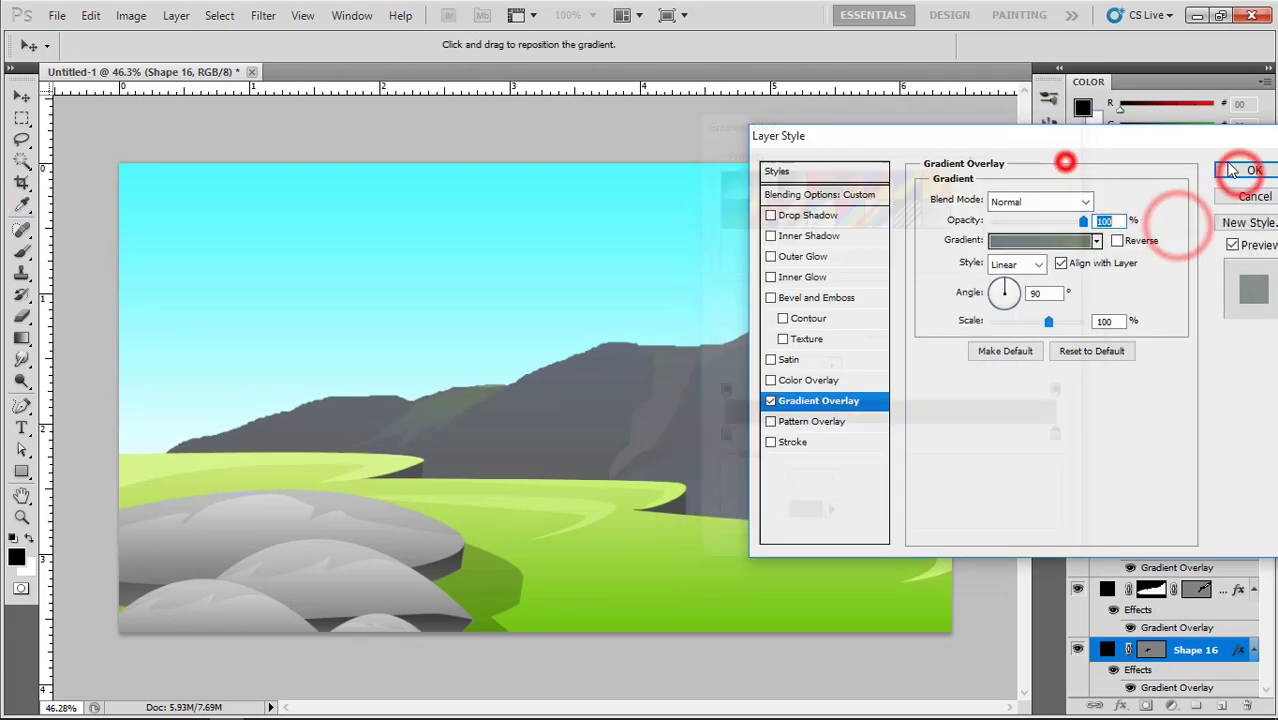
left_click(1247, 164)
Mask the left crevice shape to the mountain's outline and deselect it.
scroll(1180, 651, "down", 1)
left_click(1151, 688, "ctrl")
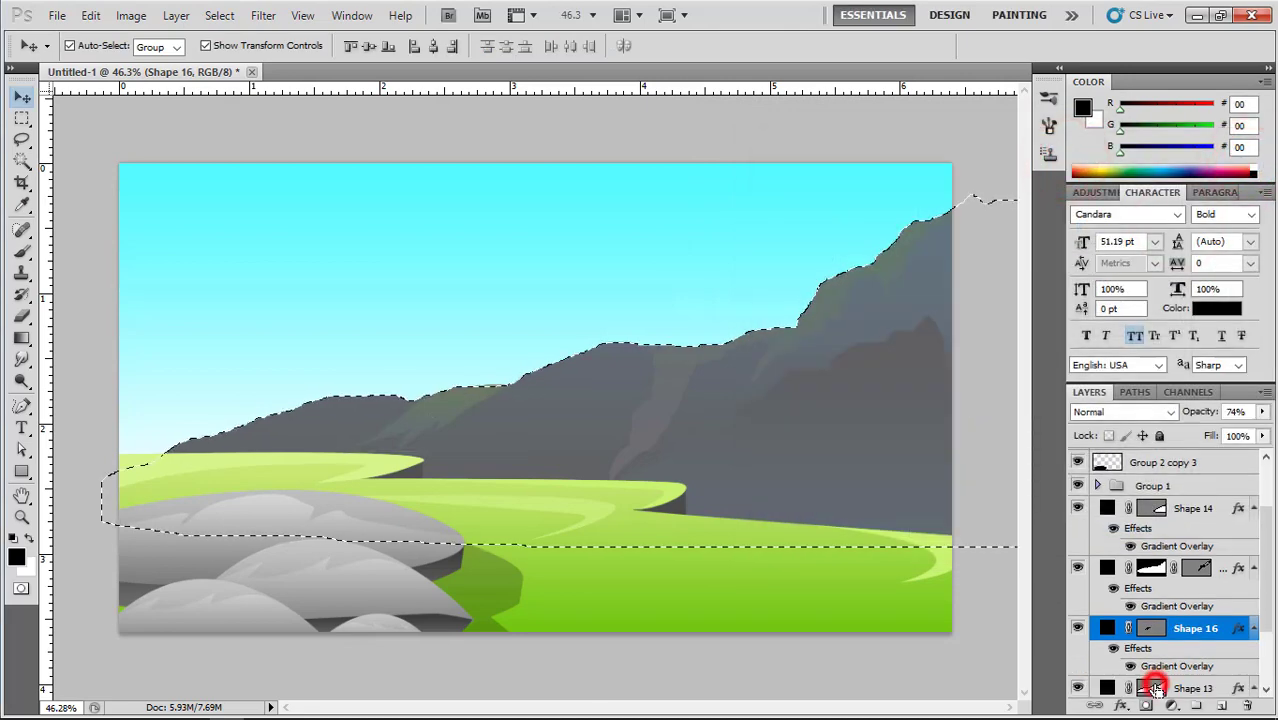
left_click(1146, 705)
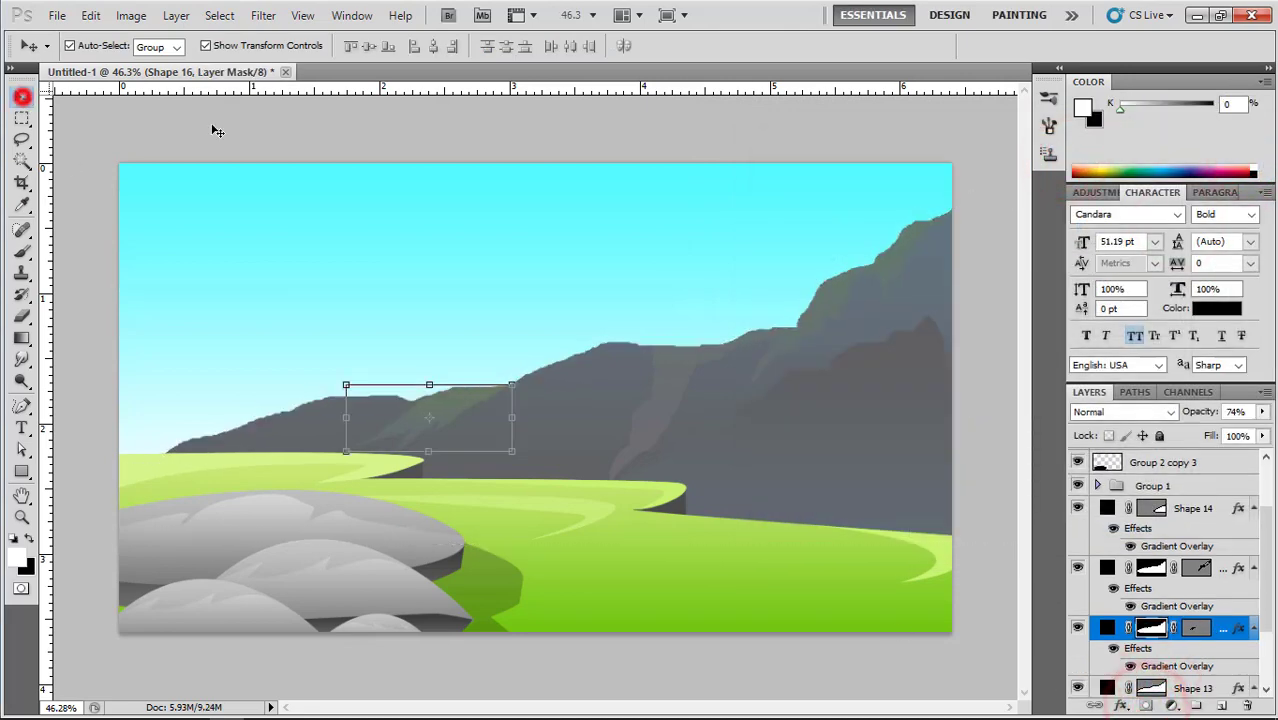
left_click(213, 128)
On a new layer directly above the mountain, draw a freeform jagged crevice descending leftward from the middle peak, and deselect it.
scroll(533, 332, "down", 6)
left_click(855, 350)
scroll(642, 430, "up", 4)
left_click(575, 398)
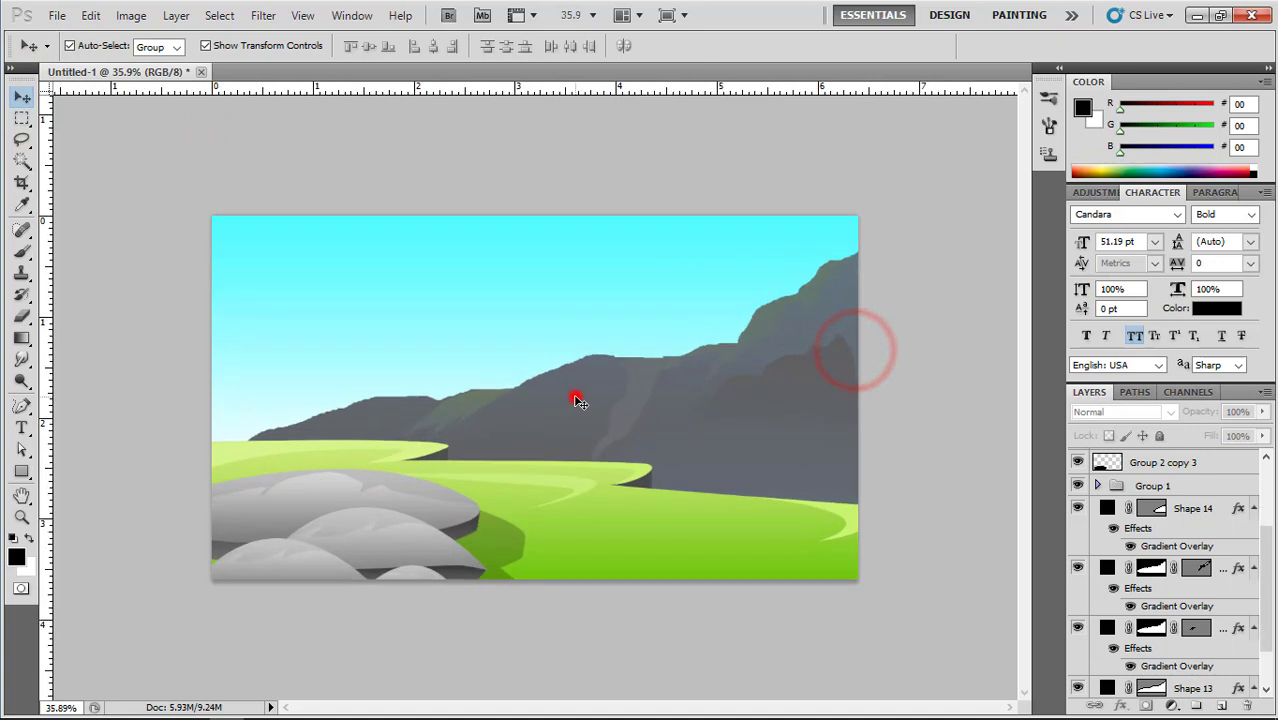
key("p")
scroll(593, 416, "up", 2)
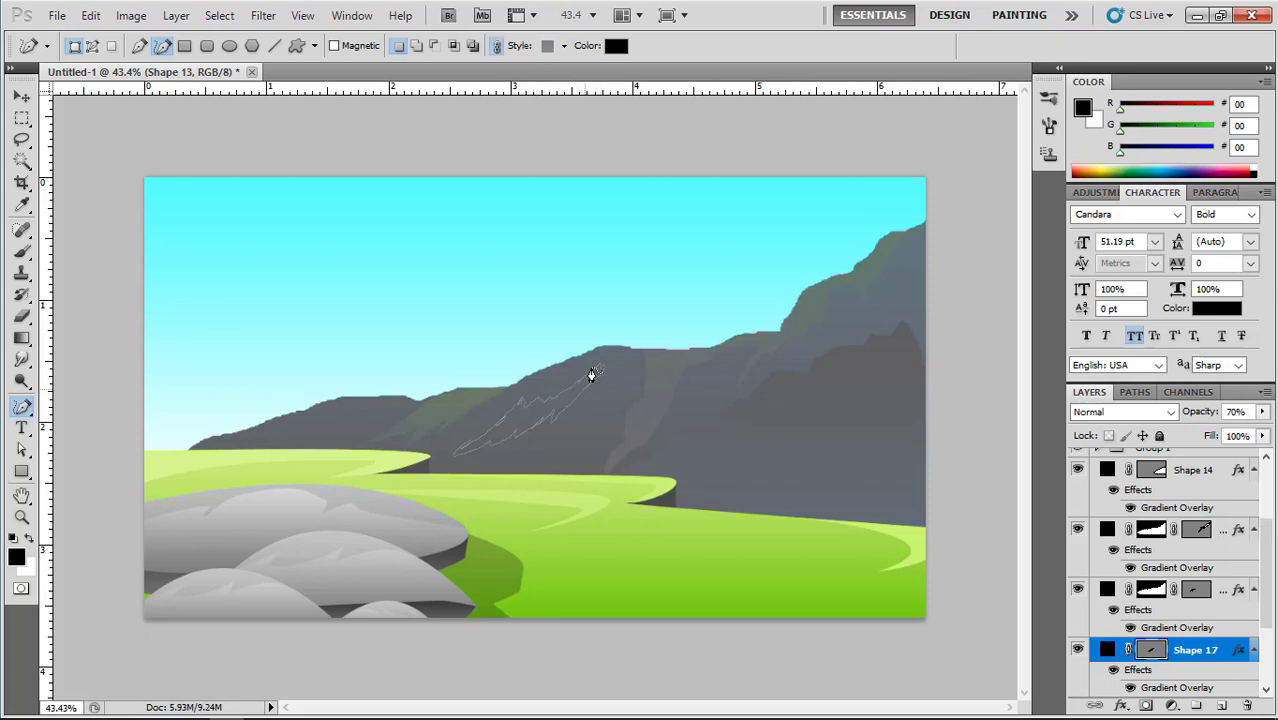
key("v")
left_click(177, 131)
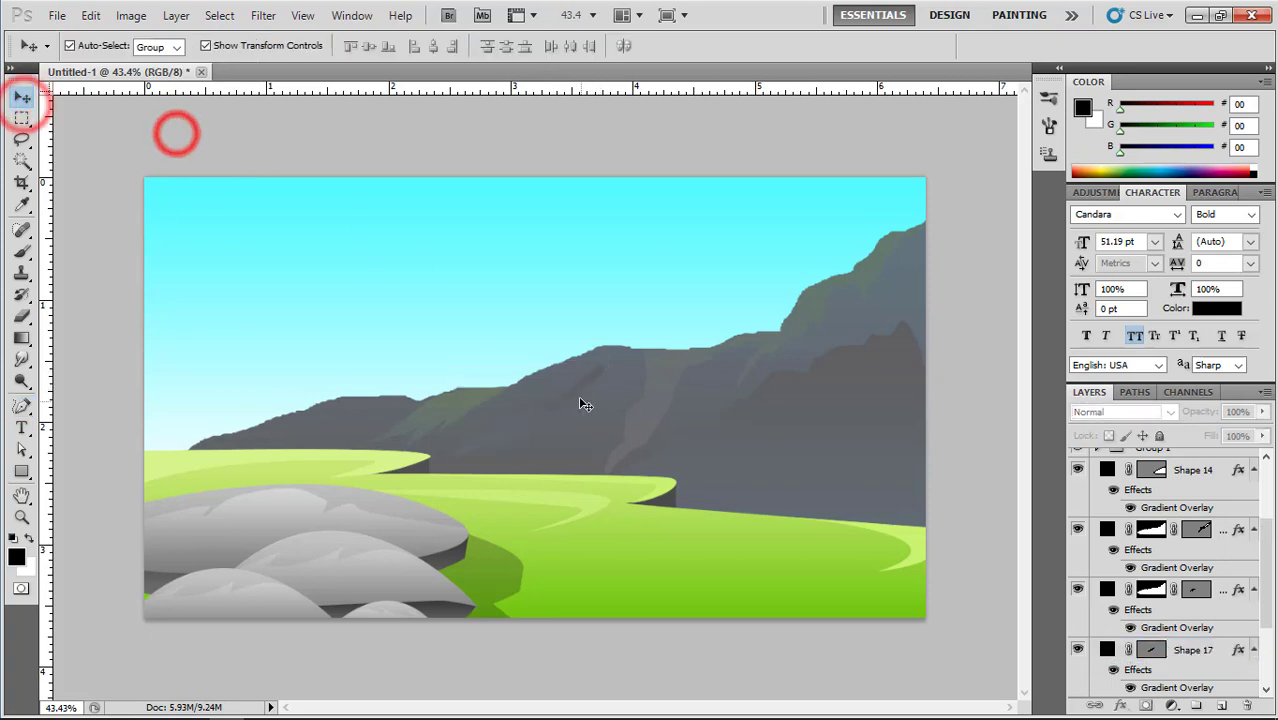
Copy the layer style of the masked ridge detail on the right peak and paste it onto the new middle crevice shape.
left_click(803, 313)
right_click(1216, 524)
left_click(1115, 398)
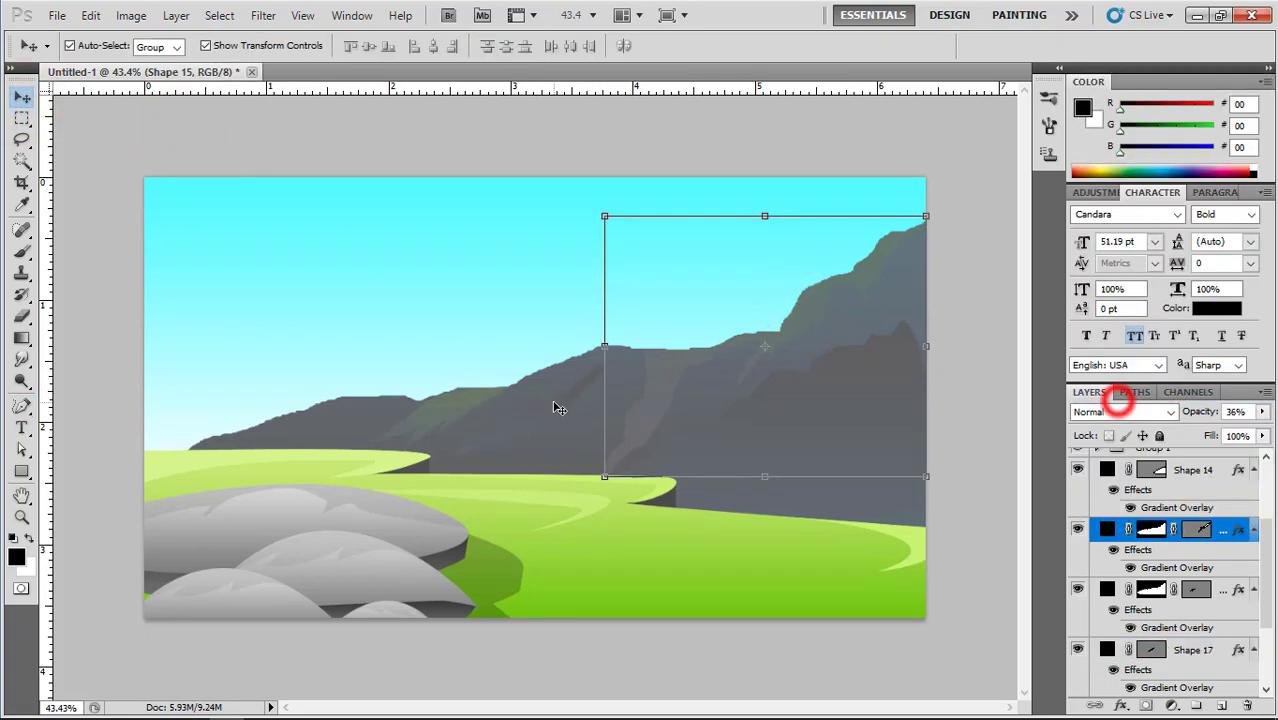
left_click(550, 405)
right_click(1195, 650)
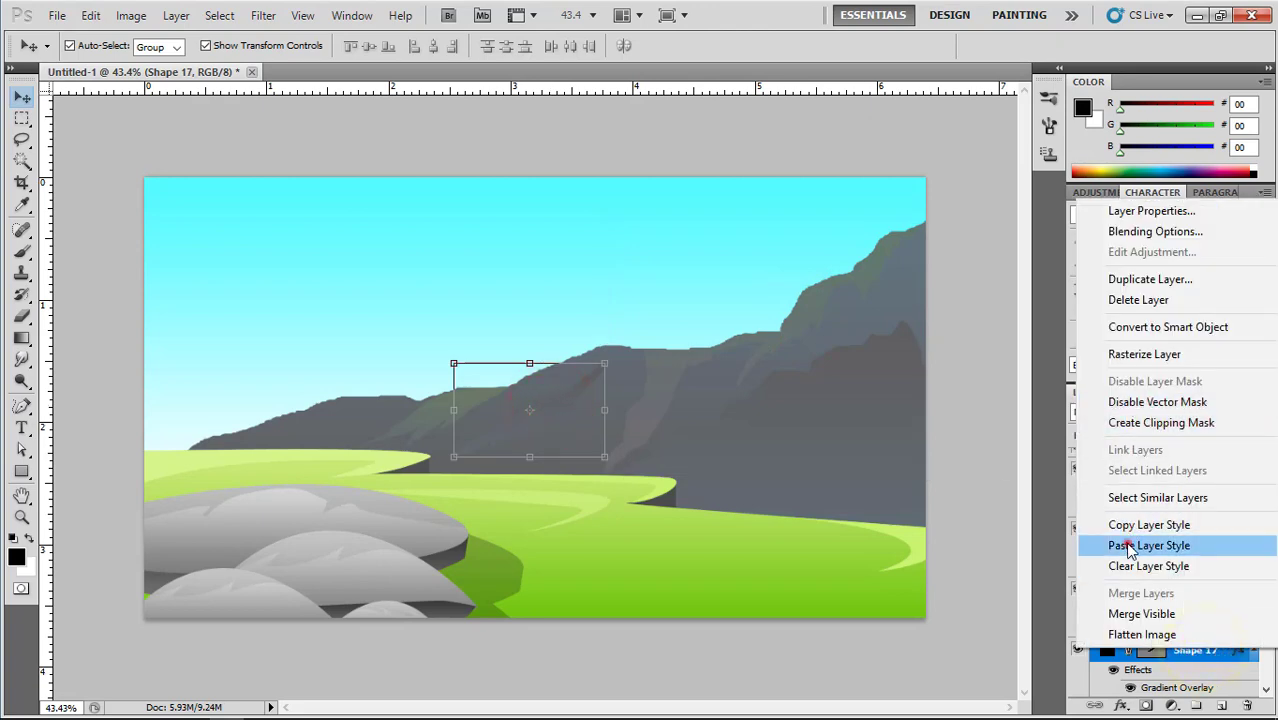
left_click(1114, 543)
left_click(671, 254)
On a new layer directly above the mountain, draw a long freeform ridge shape overlapping the crest of its far-left slope.
scroll(688, 437, "down", 6)
scroll(775, 443, "up", 4)
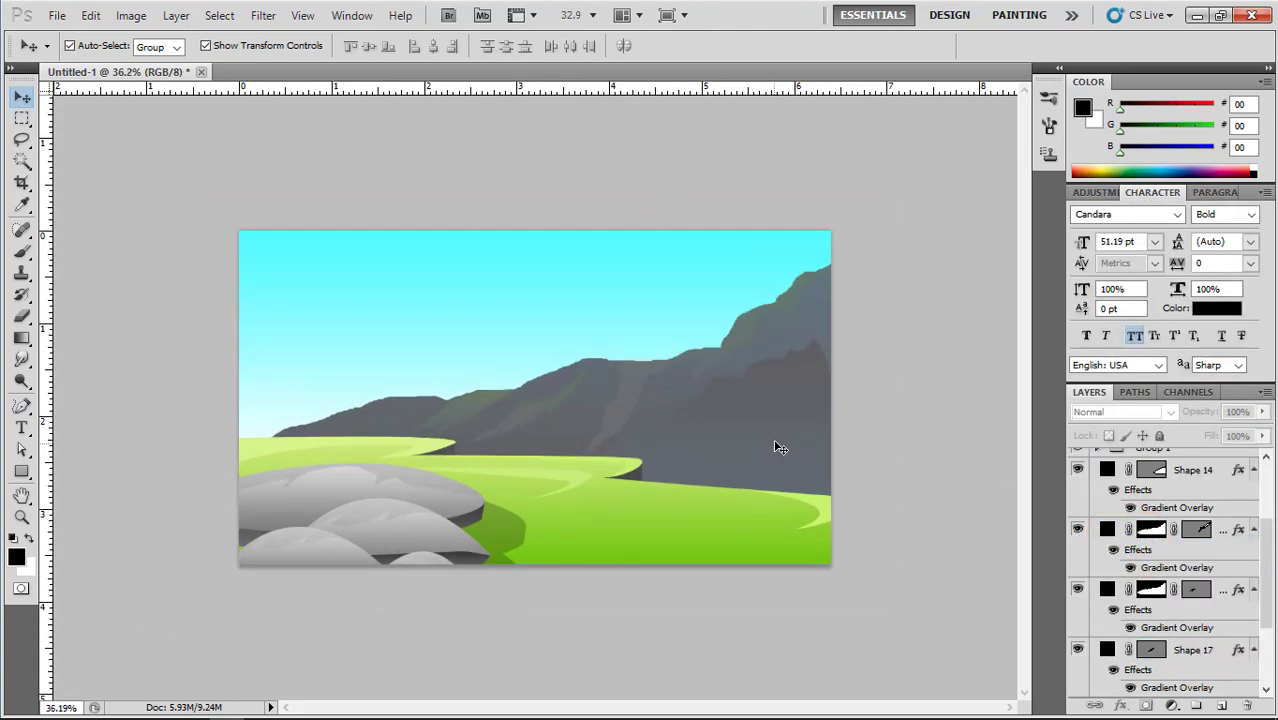
left_click(371, 419)
key("p")
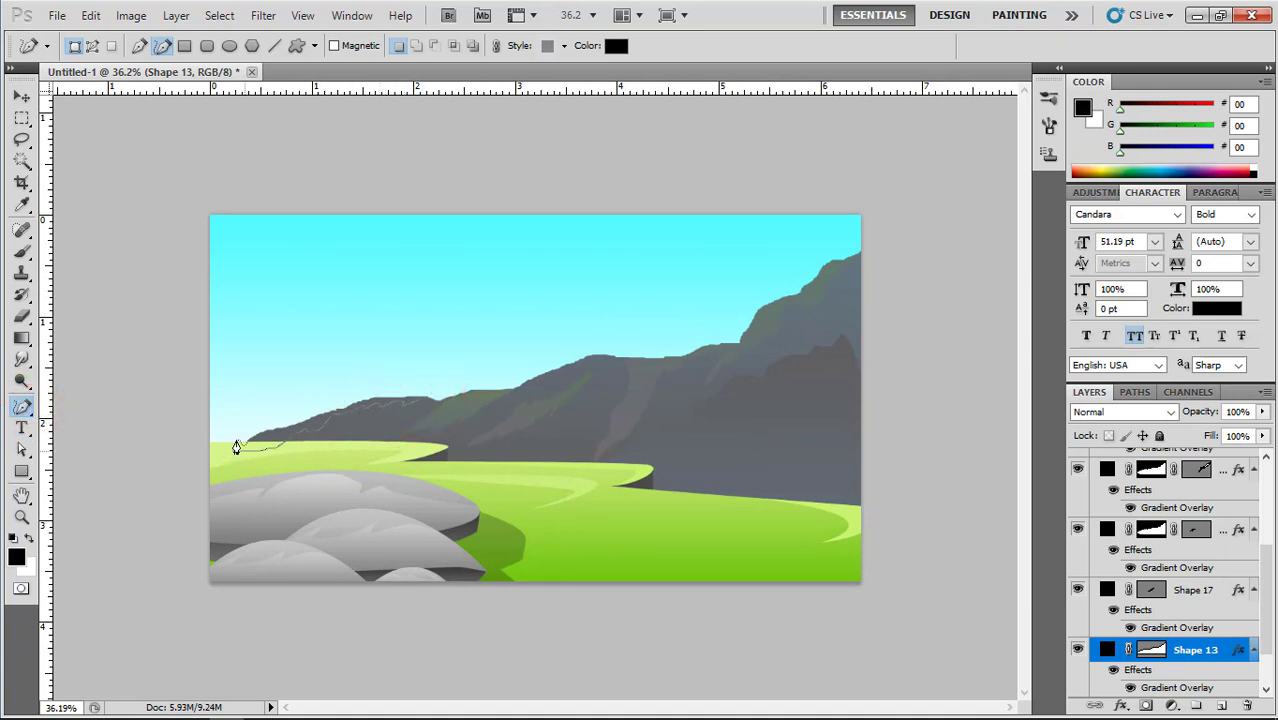
Mask the far-left ridge shape to the mountain's outline and deselect it.
scroll(1141, 628, "down", 2)
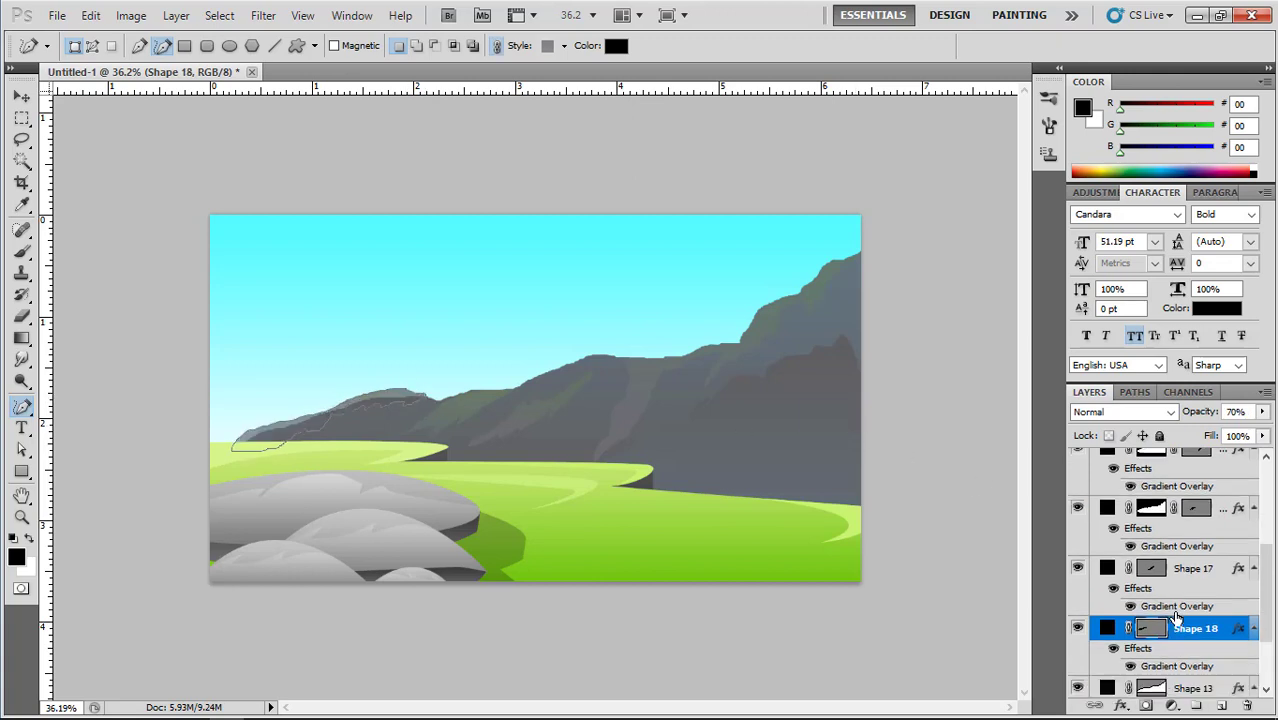
left_click(1150, 665, "ctrl")
left_click(1146, 705)
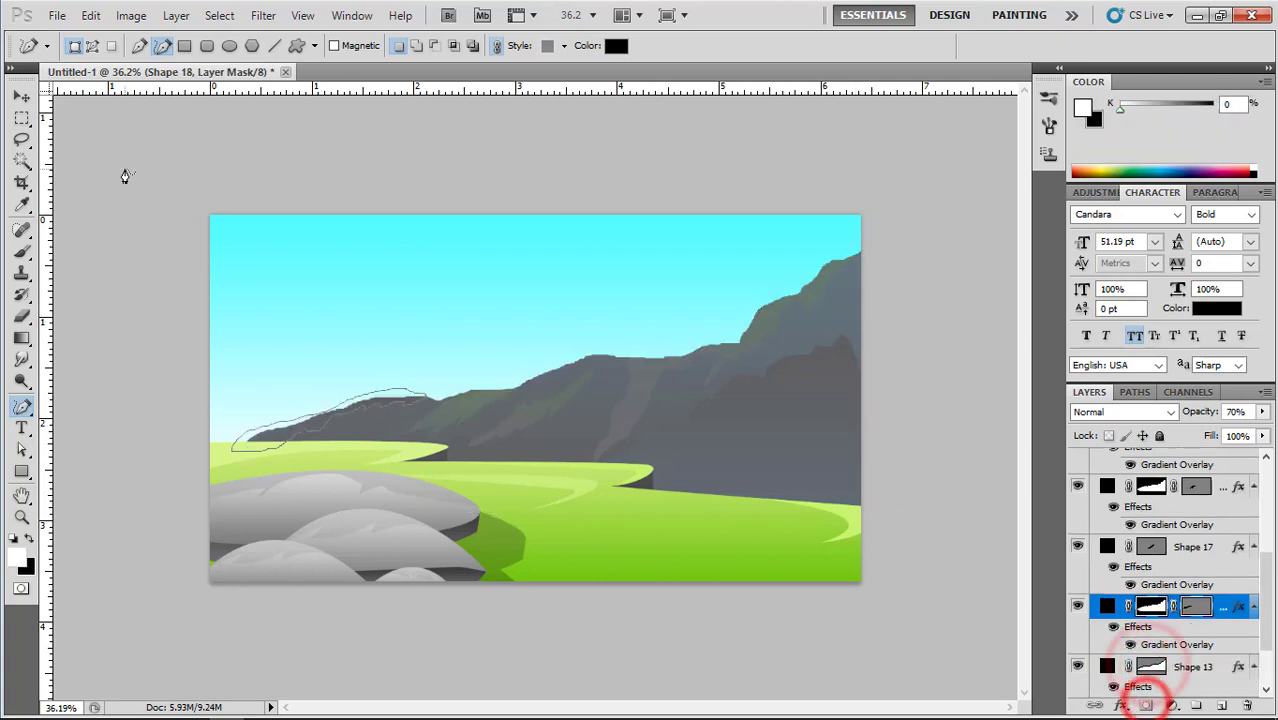
left_click(22, 96)
left_click(200, 122)
On a new layer above the front ridge on the right, draw a freeform jagged shape along that ridge's upper edge.
key("ctrl+plus")
scroll(862, 388, "down", 5)
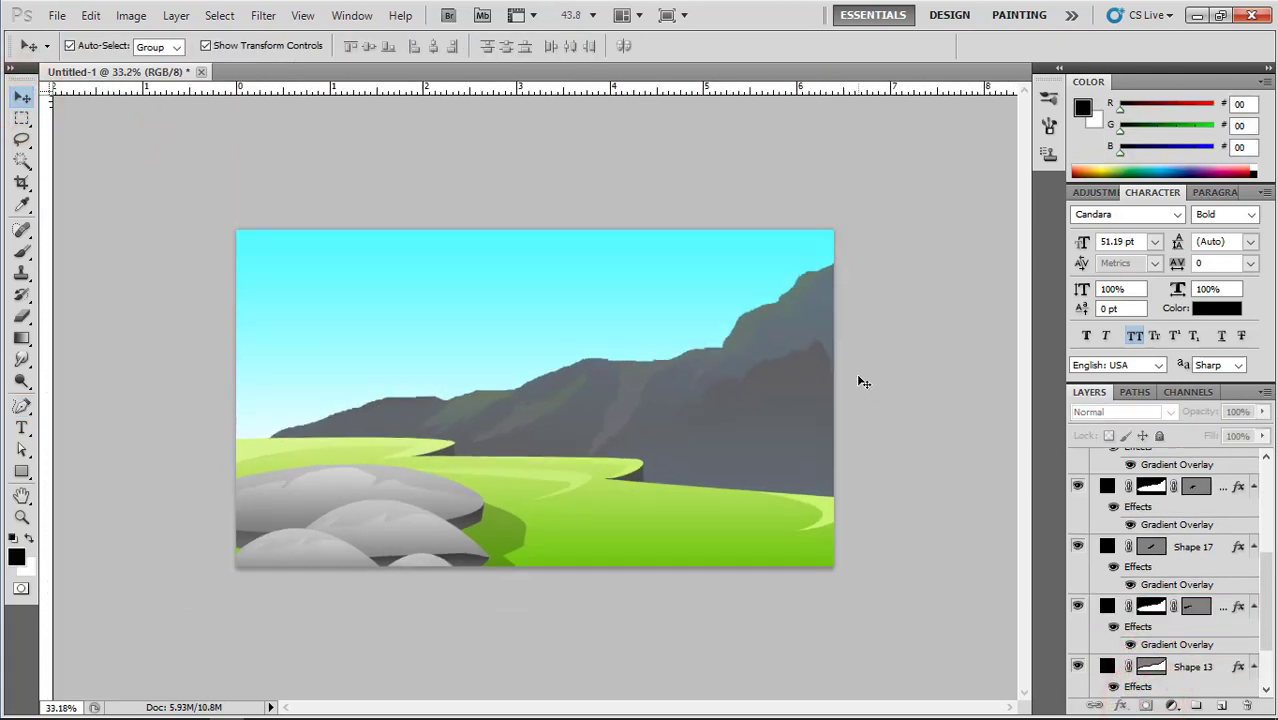
scroll(880, 402, "up", 5)
left_click(835, 428)
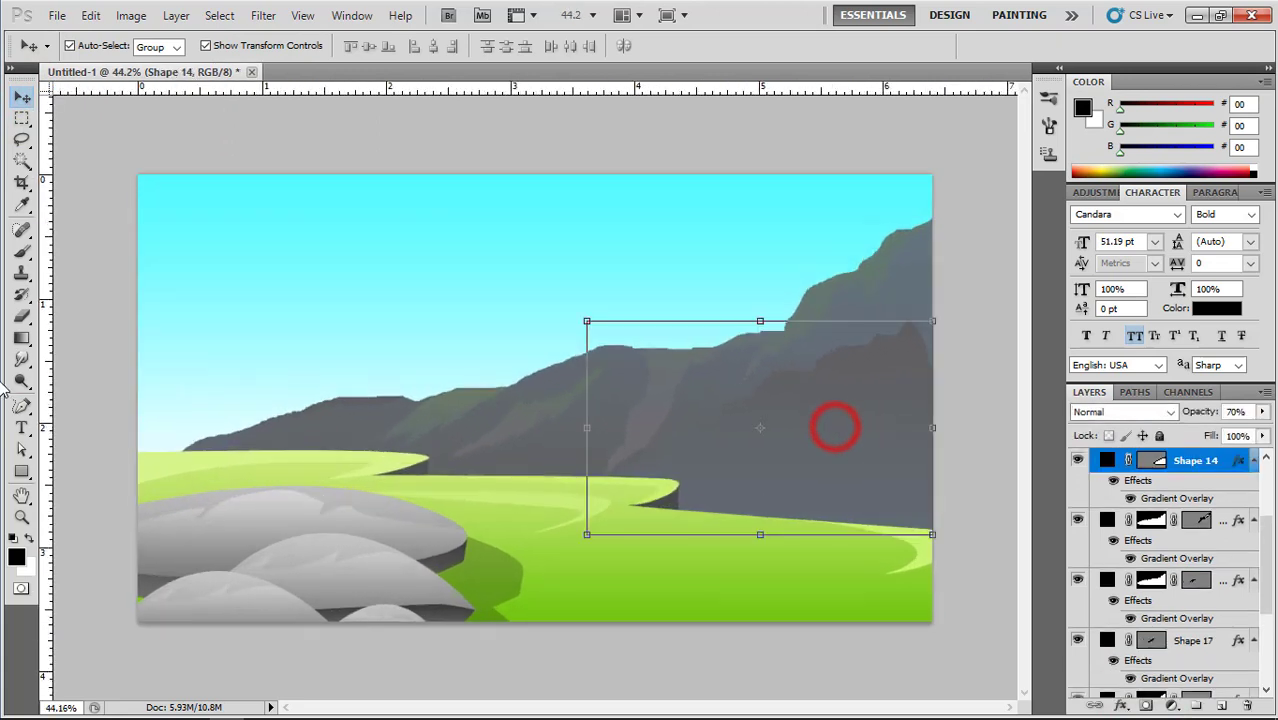
key("p")
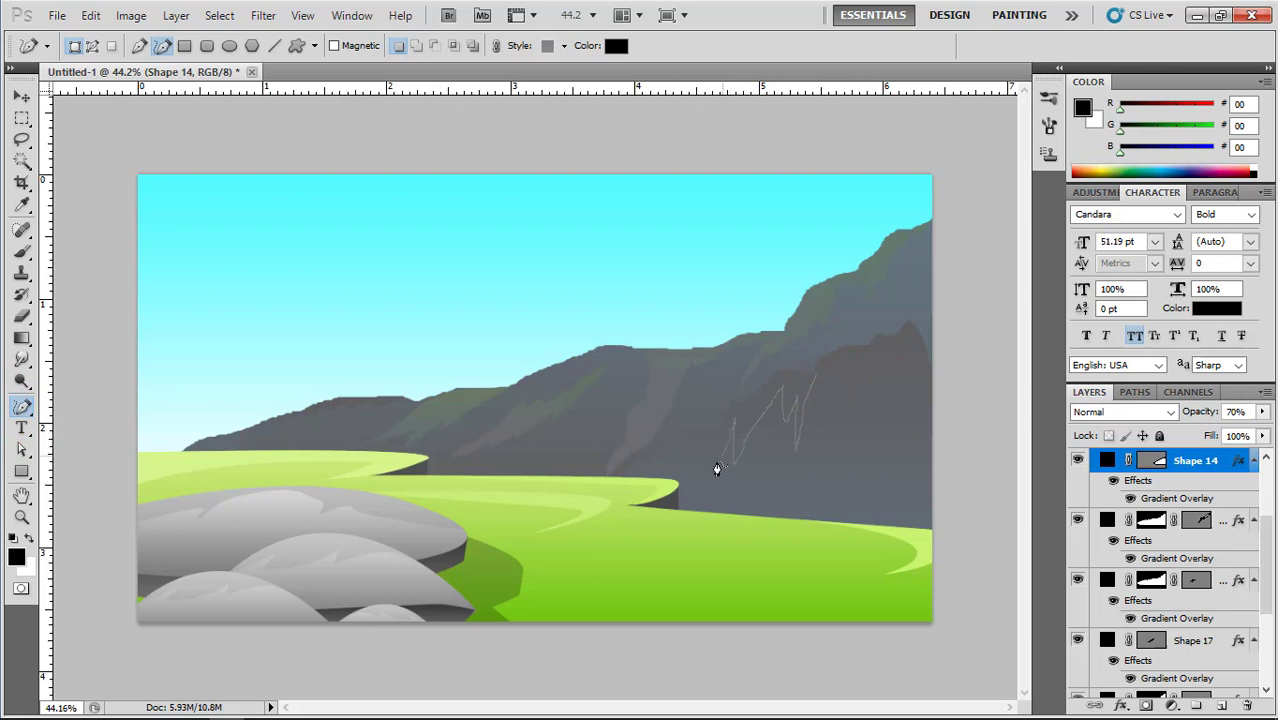
left_click(818, 380)
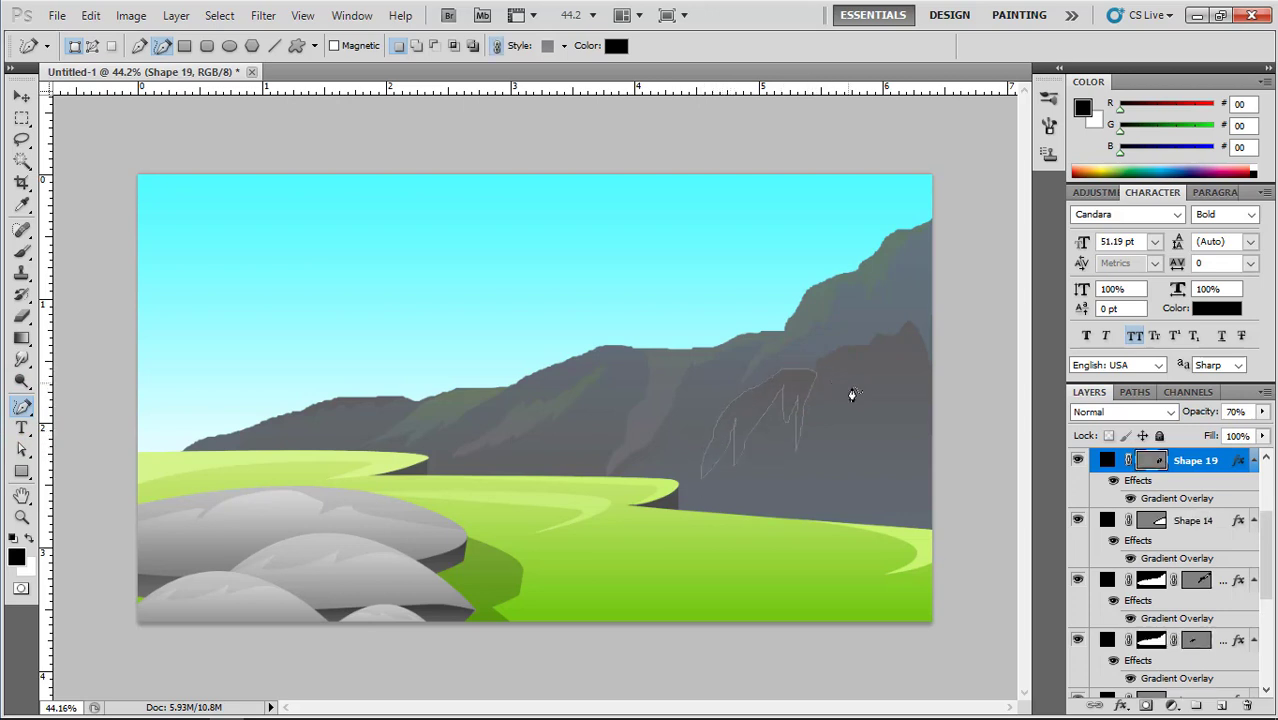
Mask the new jagged shape to the outline of the front ridge beneath it and deselect it.
left_click(1078, 520)
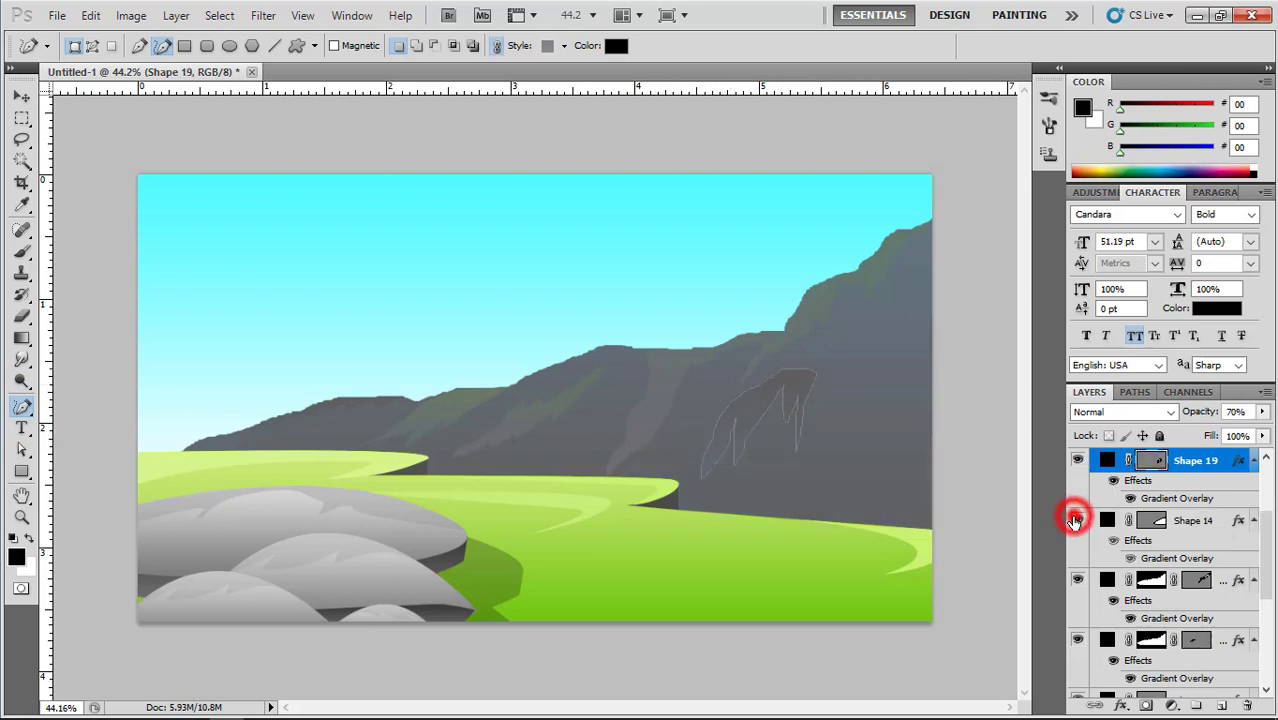
left_click(1078, 520)
left_click(1151, 520, "ctrl")
left_click(1146, 705)
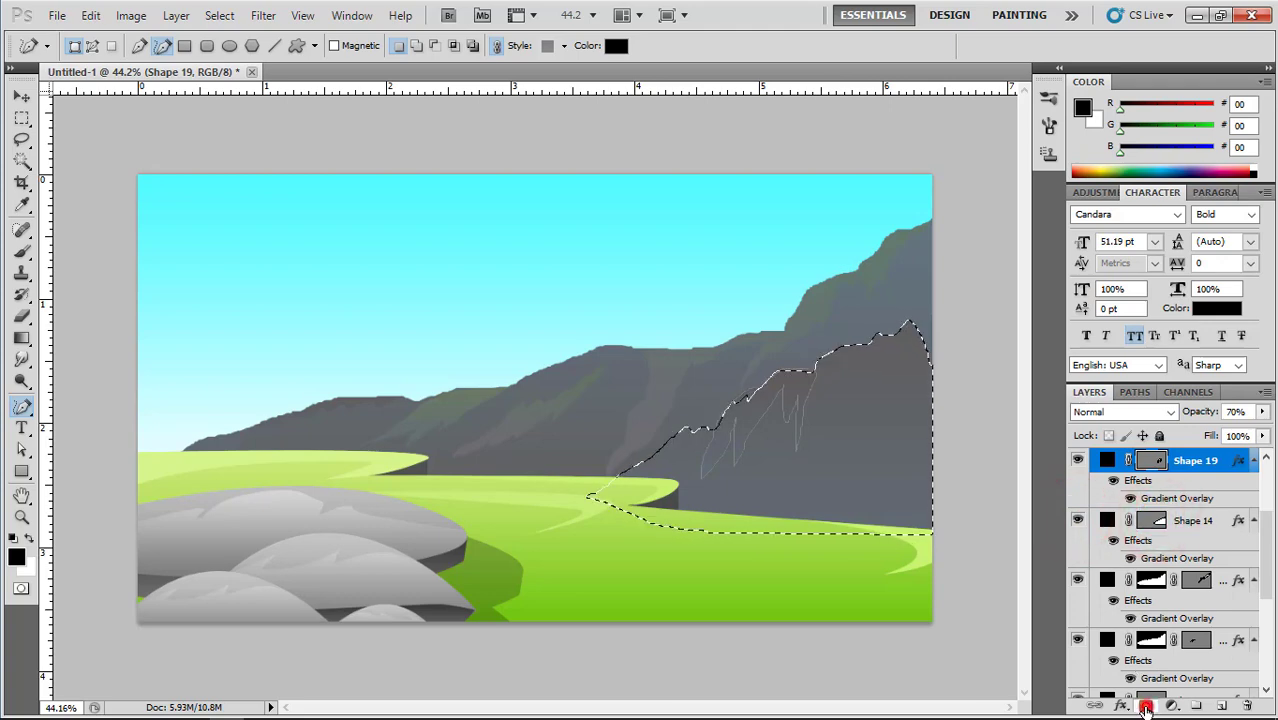
left_click(21, 95)
left_click(188, 138)
Select the mountain base together with all of its ridge and crevice layers and group them.
scroll(866, 381, "down", 3)
left_click(910, 353)
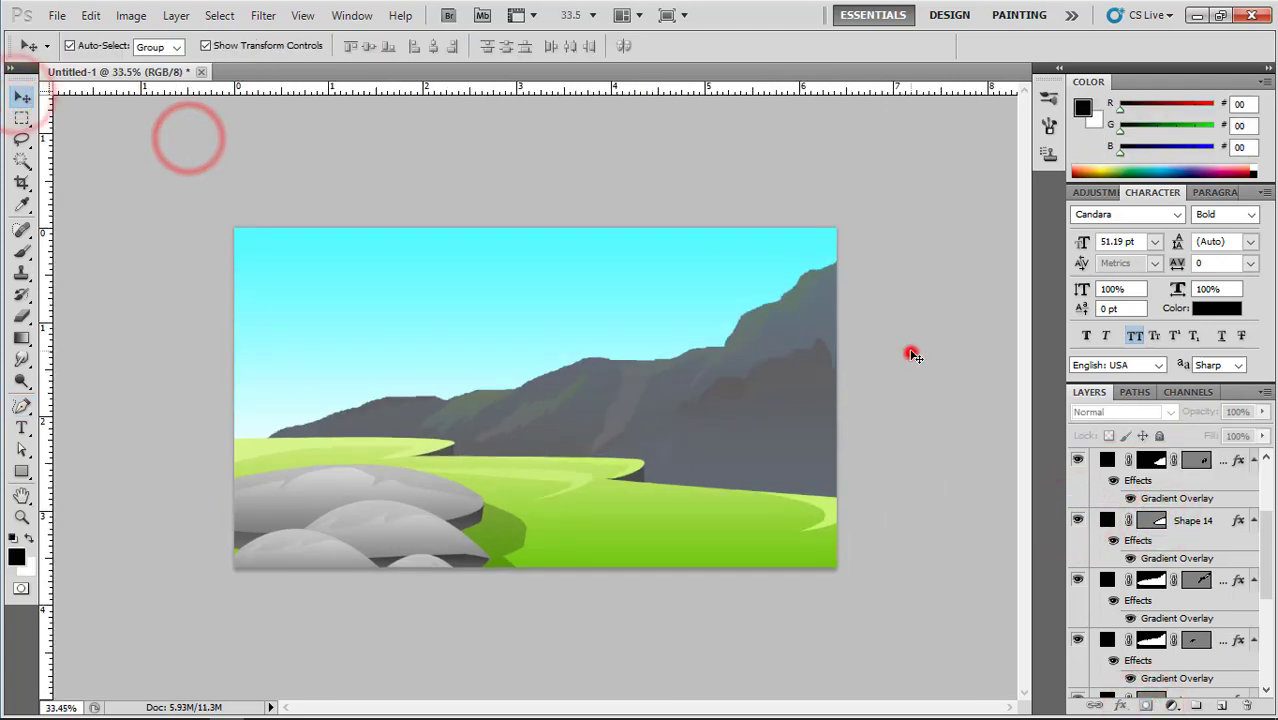
scroll(911, 353, "down", 2)
scroll(530, 354, "up", 3)
left_click(597, 381)
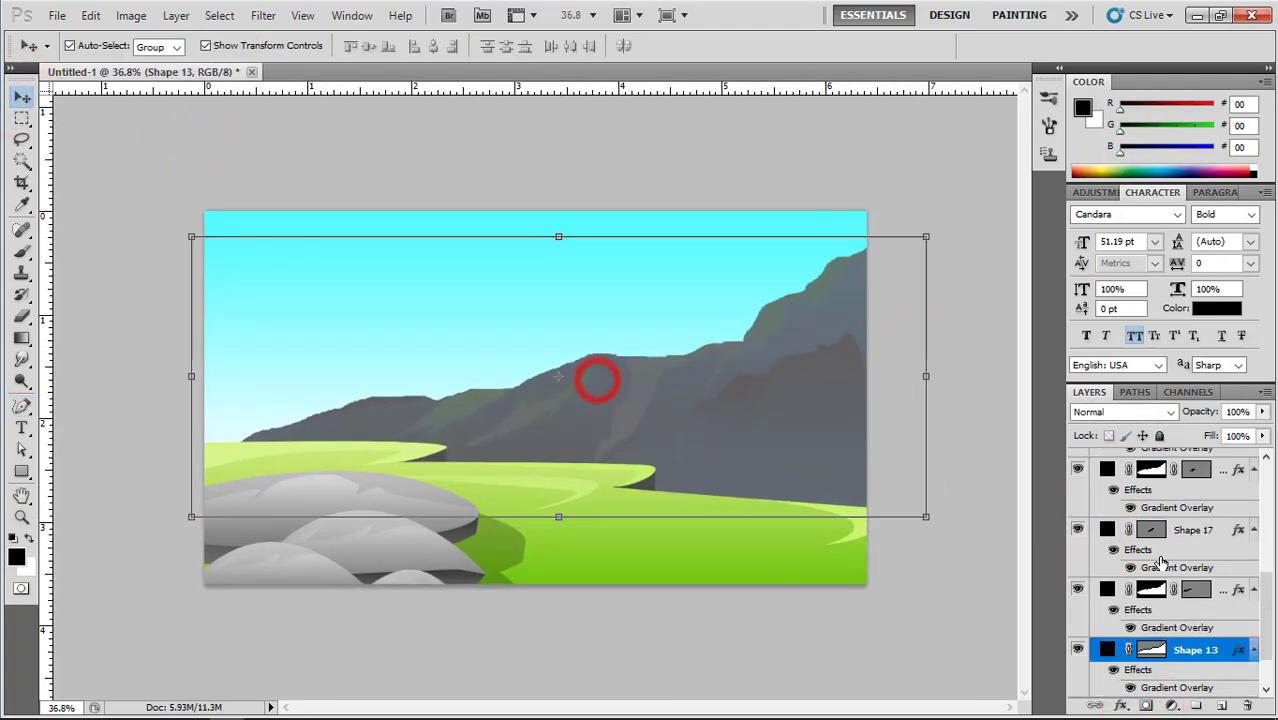
scroll(1190, 595, "down", 1)
scroll(1203, 563, "up", 4)
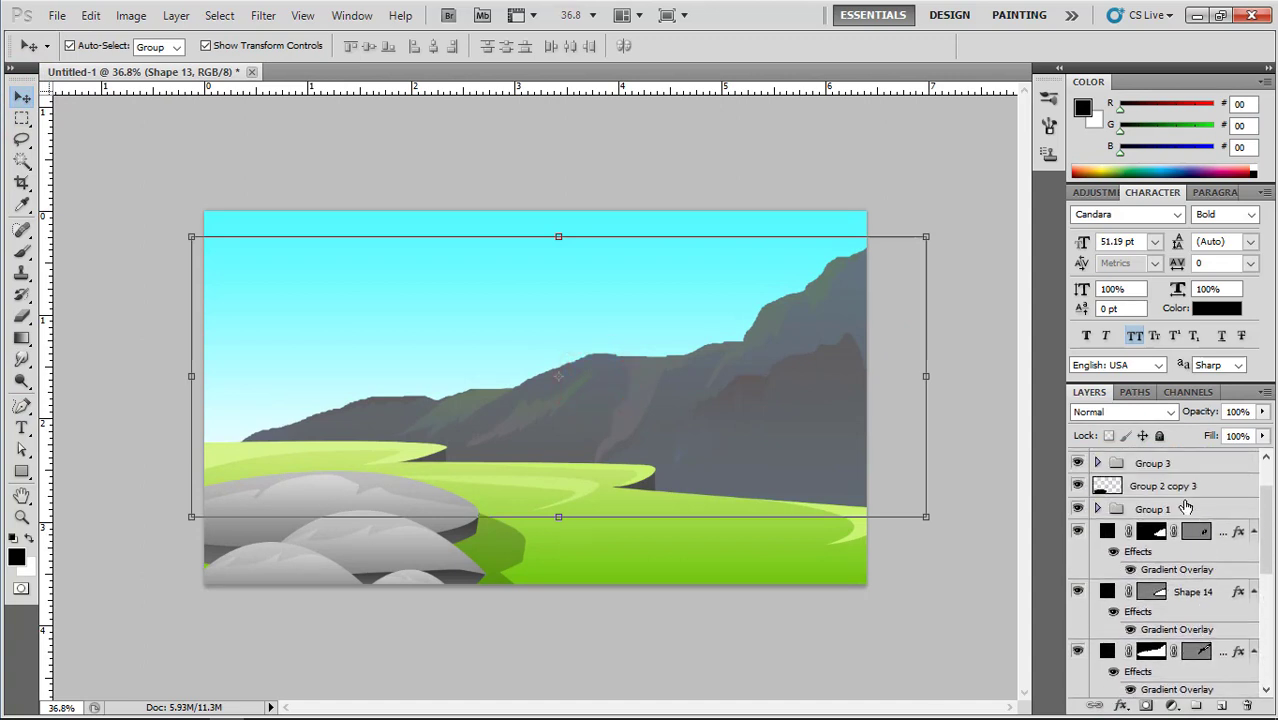
left_click(1222, 537, "shift")
left_click(1076, 484)
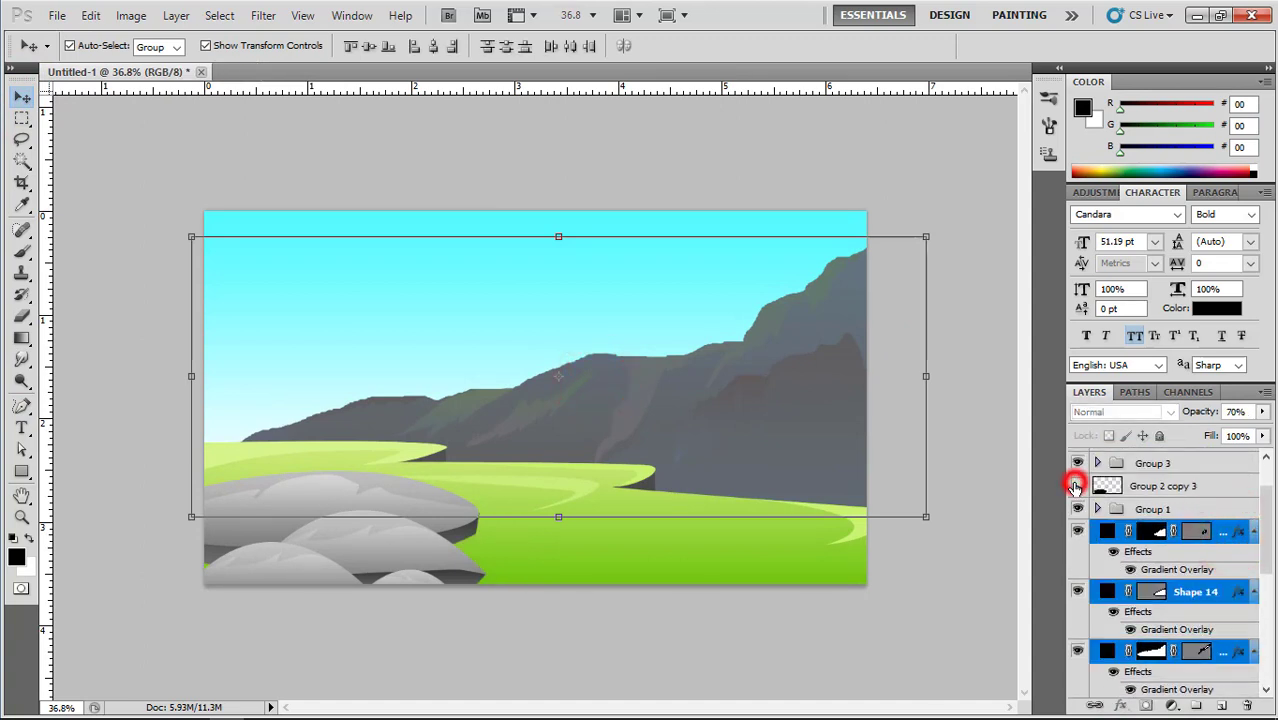
left_click(1076, 484)
key("ctrl+g")
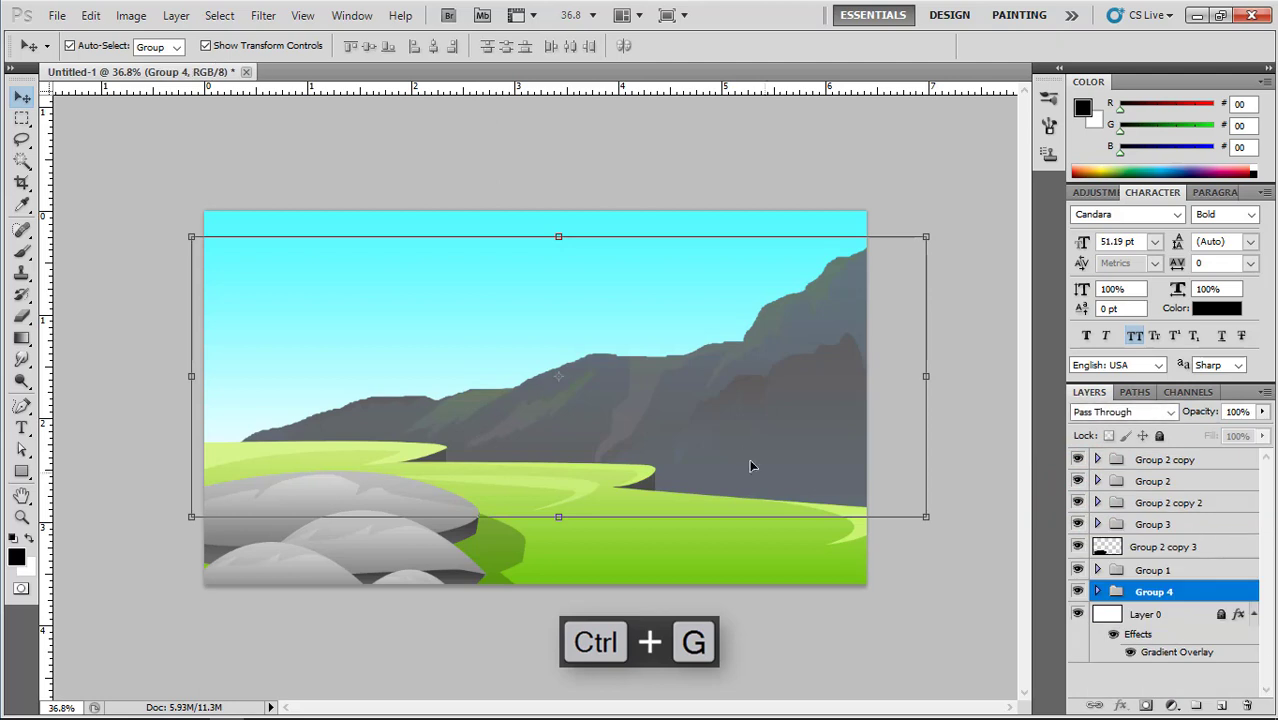
Duplicate the mountain group toward the left side of the scene.
left_click(740, 443)
left_click_drag(783, 400, 531, 382)
left_click(676, 363)
right_click(586, 339)
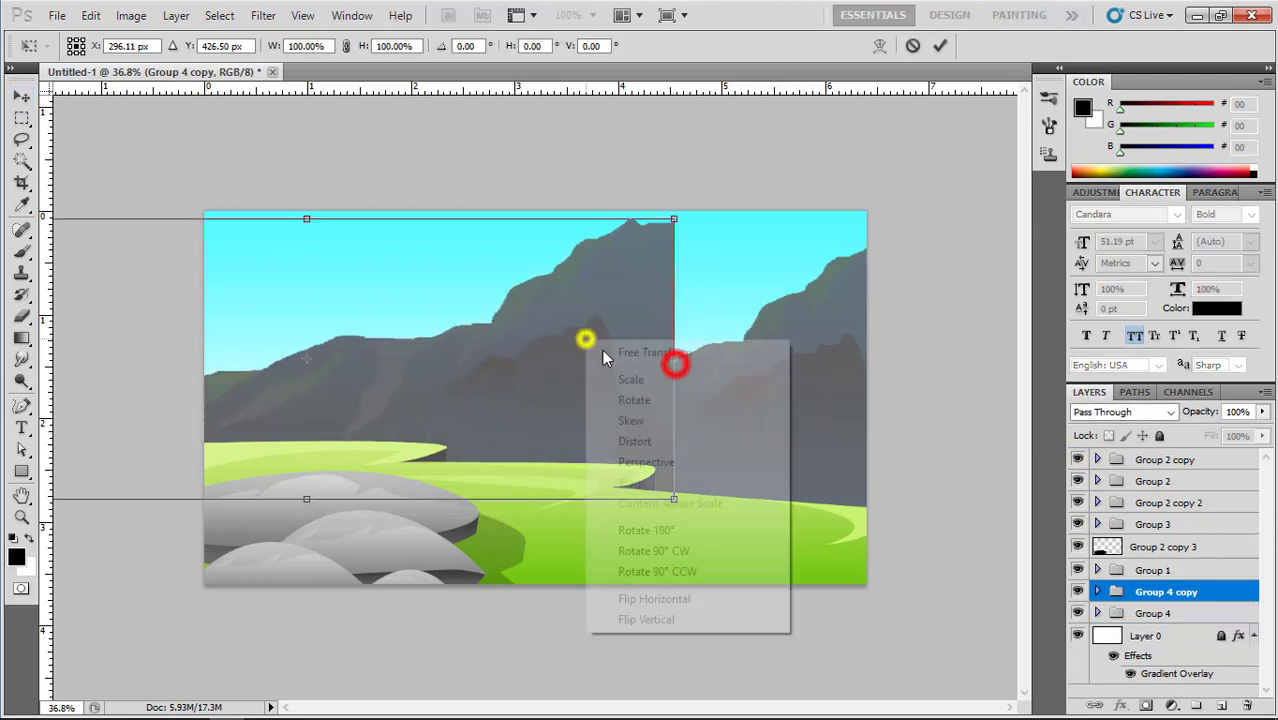
left_click(638, 573)
key("ctrl+z")
Flip the mountain group copy horizontally and apply the transformation.
left_click(680, 362)
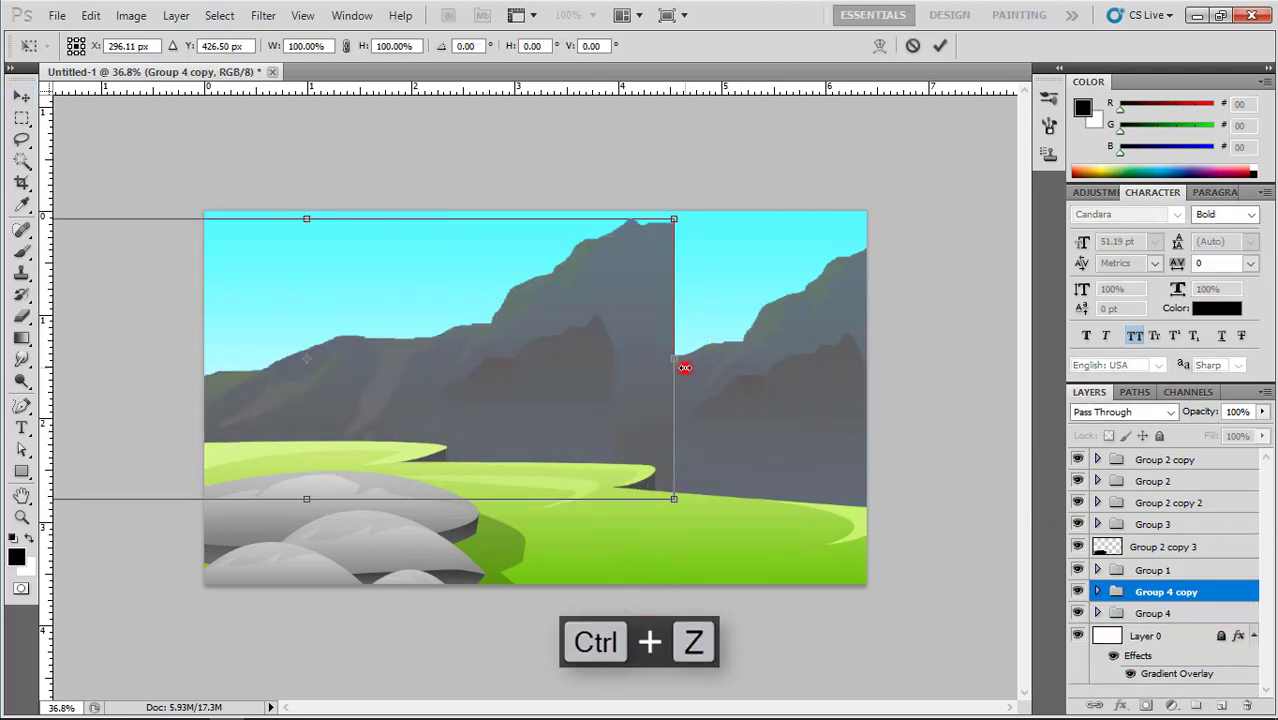
right_click(605, 340)
left_click(685, 596)
double_click(500, 386)
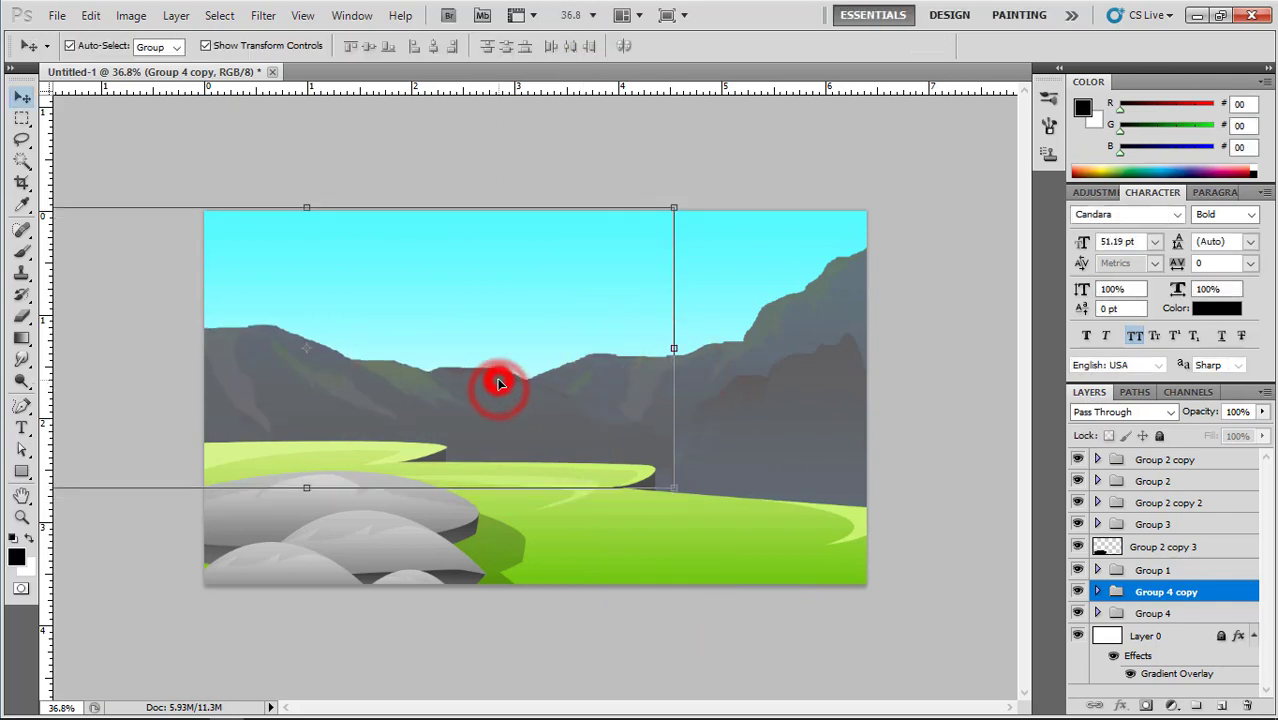
Send the flipped mountain group behind the original mountain and shift it to the right across the scene's left side.
key("ctrl+bracketleft")
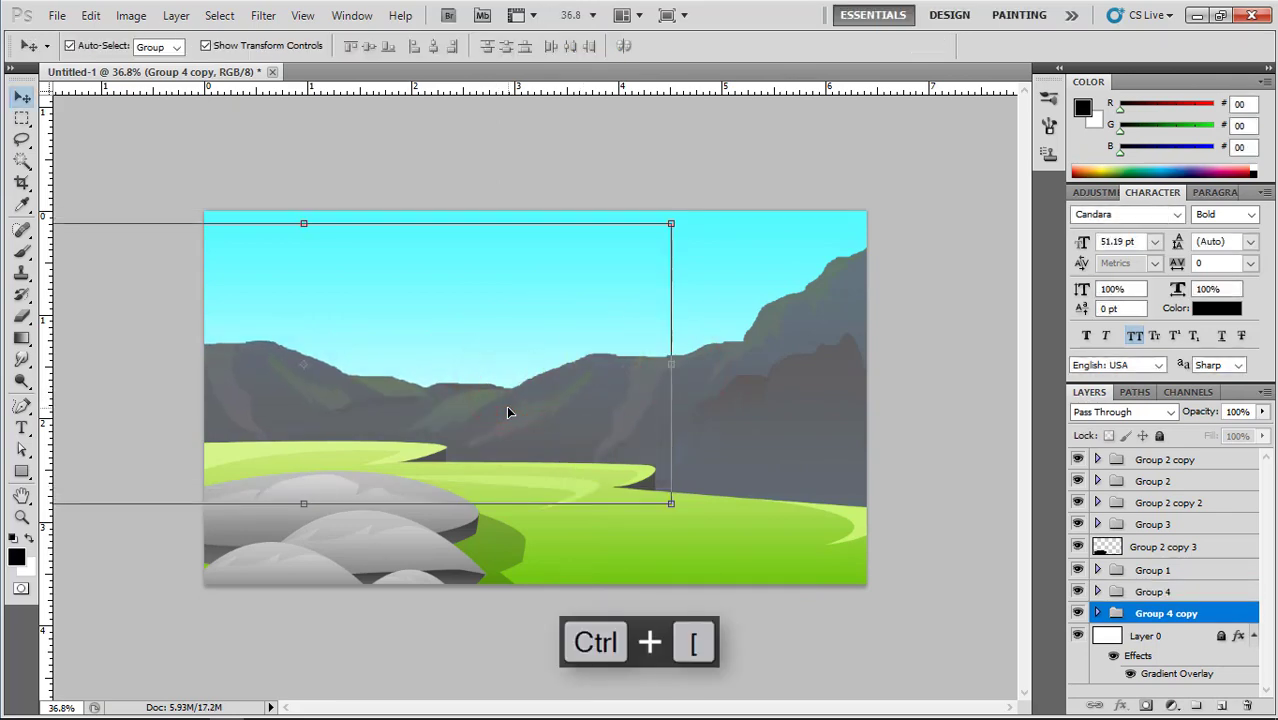
scroll(506, 405, "down", 1)
left_click(648, 256)
left_click_drag(397, 317, 519, 305)
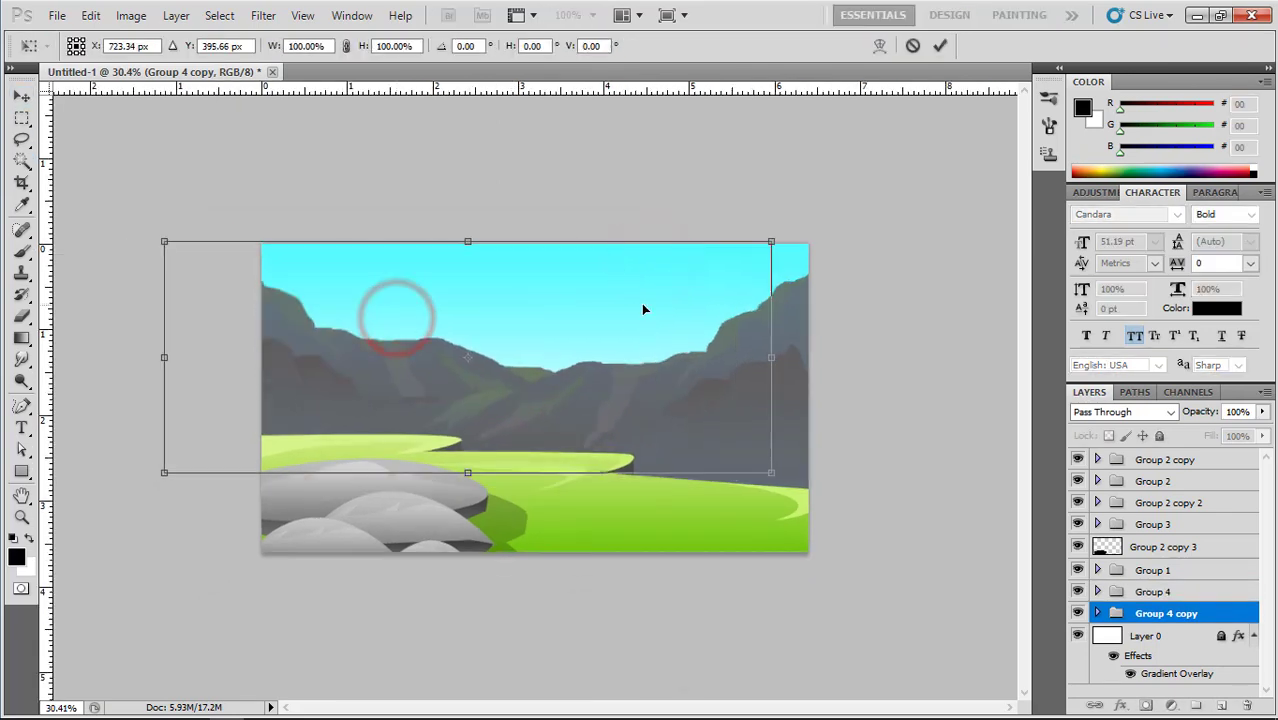
Rotate the flipped mountain group 6.42°, scale it to about 108%, position it behind the left side, and apply the transformation.
left_click_drag(771, 242, 614, 301)
left_click_drag(763, 320, 750, 384)
left_click_drag(436, 380, 510, 371)
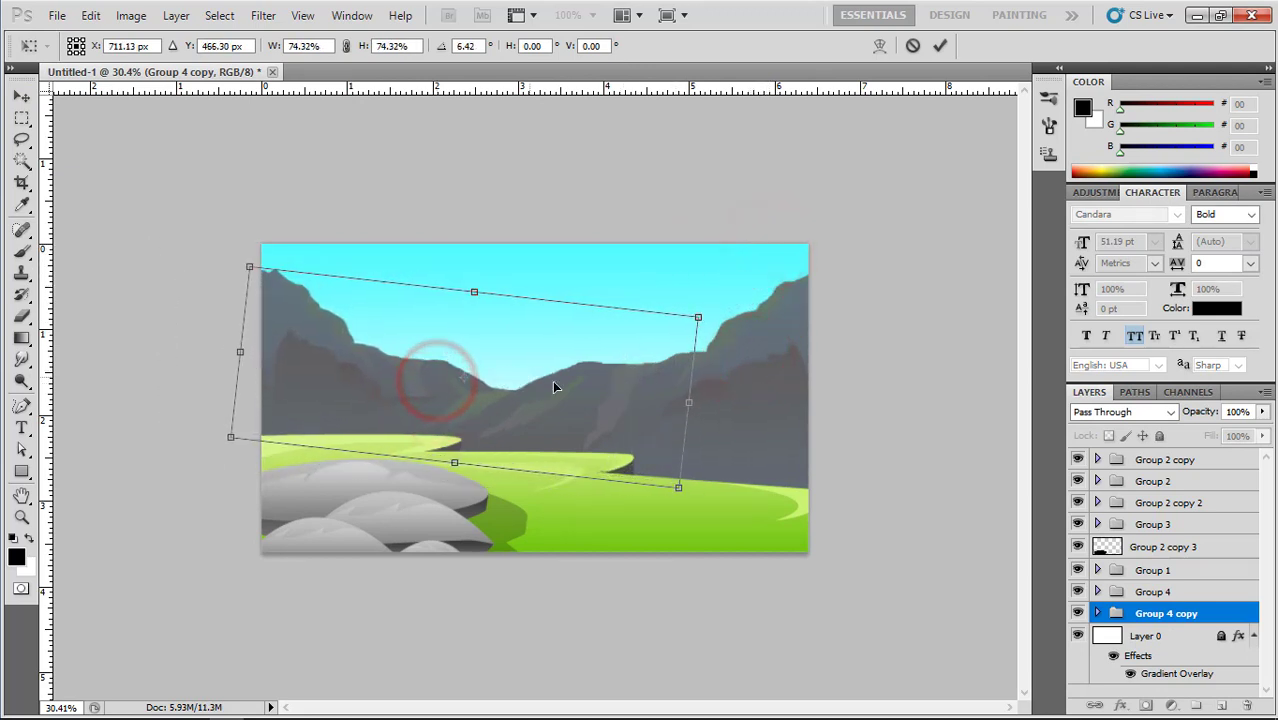
left_click_drag(697, 319, 858, 272)
left_click_drag(422, 311, 398, 337)
left_click(398, 333)
left_click_drag(227, 247, 138, 200)
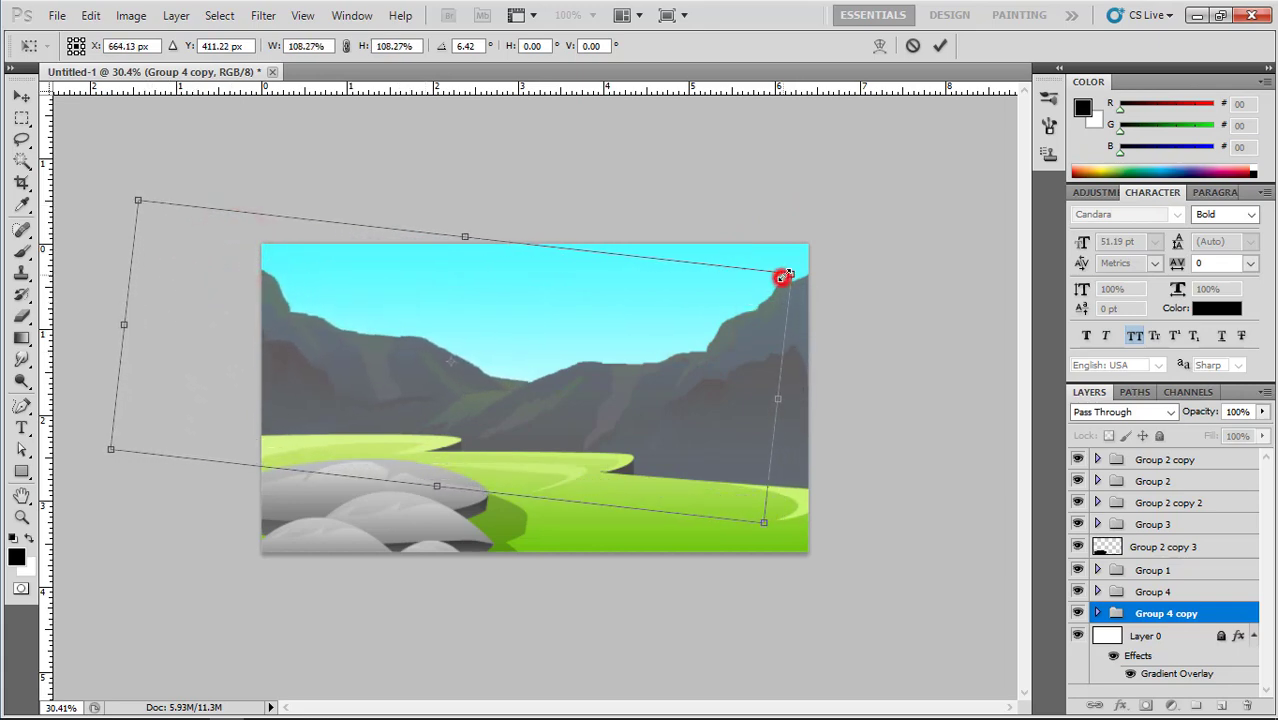
double_click(640, 316)
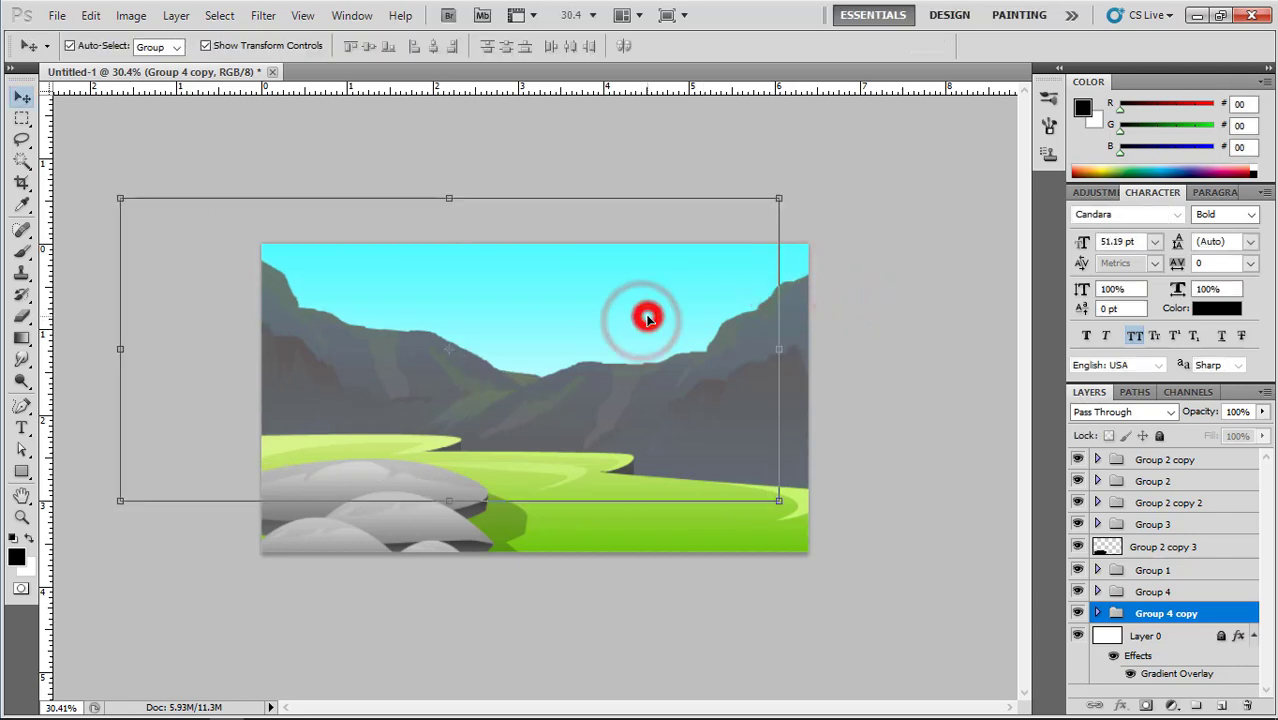
left_click(541, 243)
left_click(387, 365)
left_click(1097, 613)
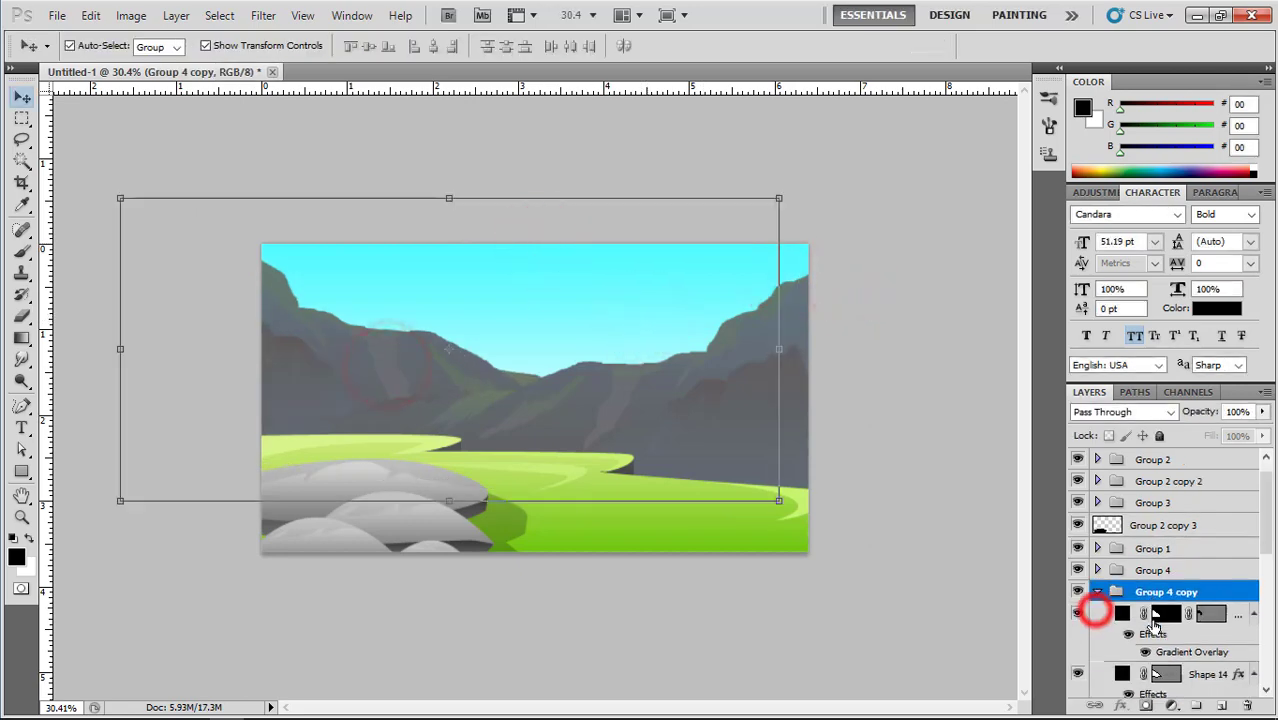
scroll(1095, 610, "down", 5)
left_click(1203, 593)
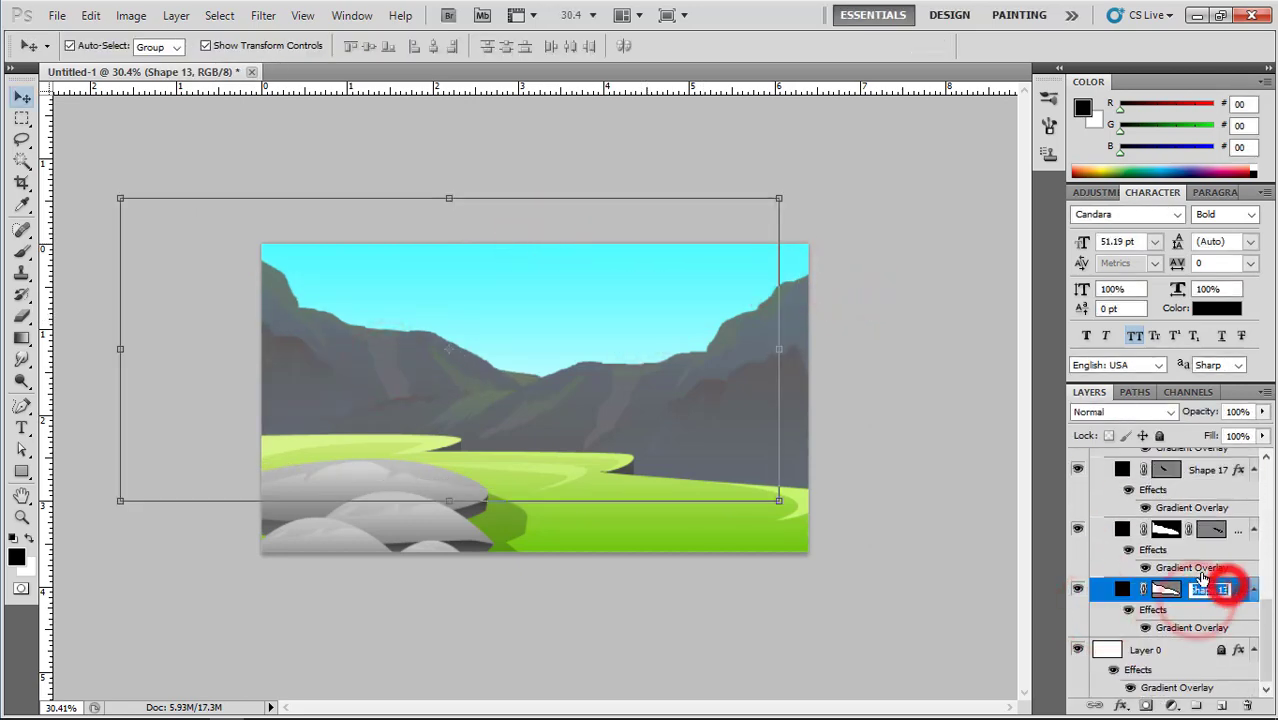
double_click(1237, 590)
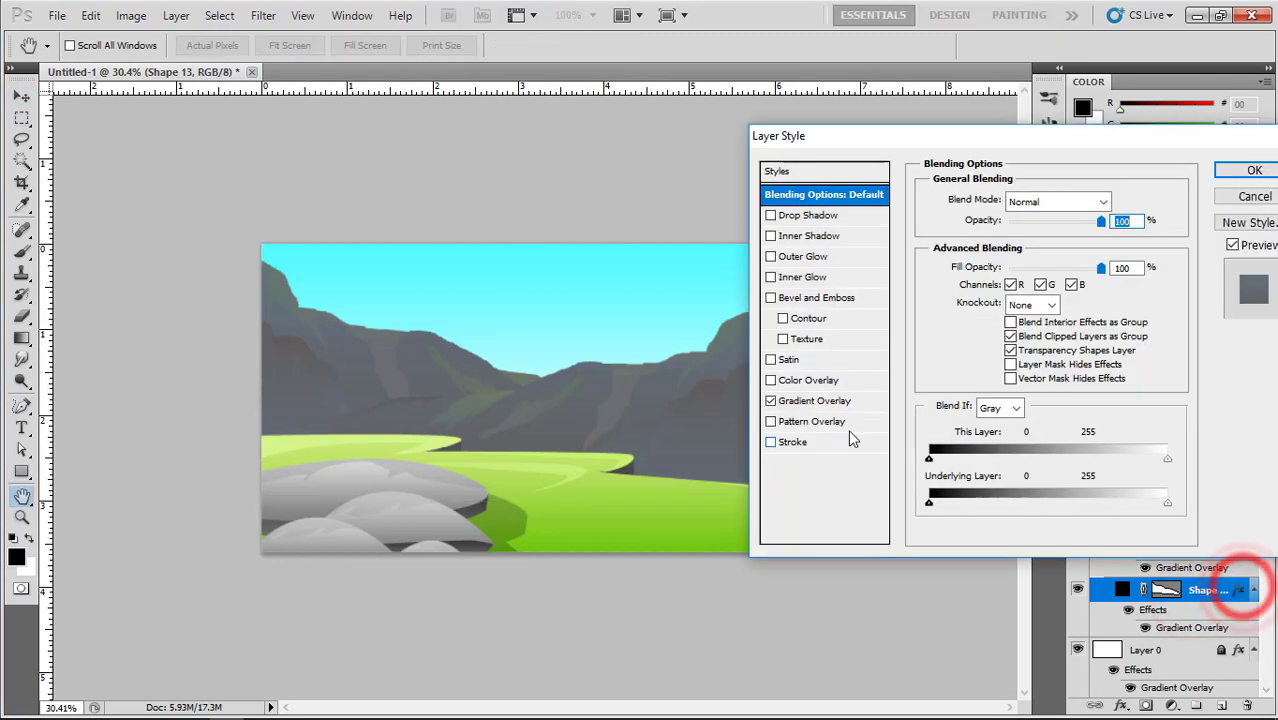
left_click(790, 406)
left_click(1010, 252)
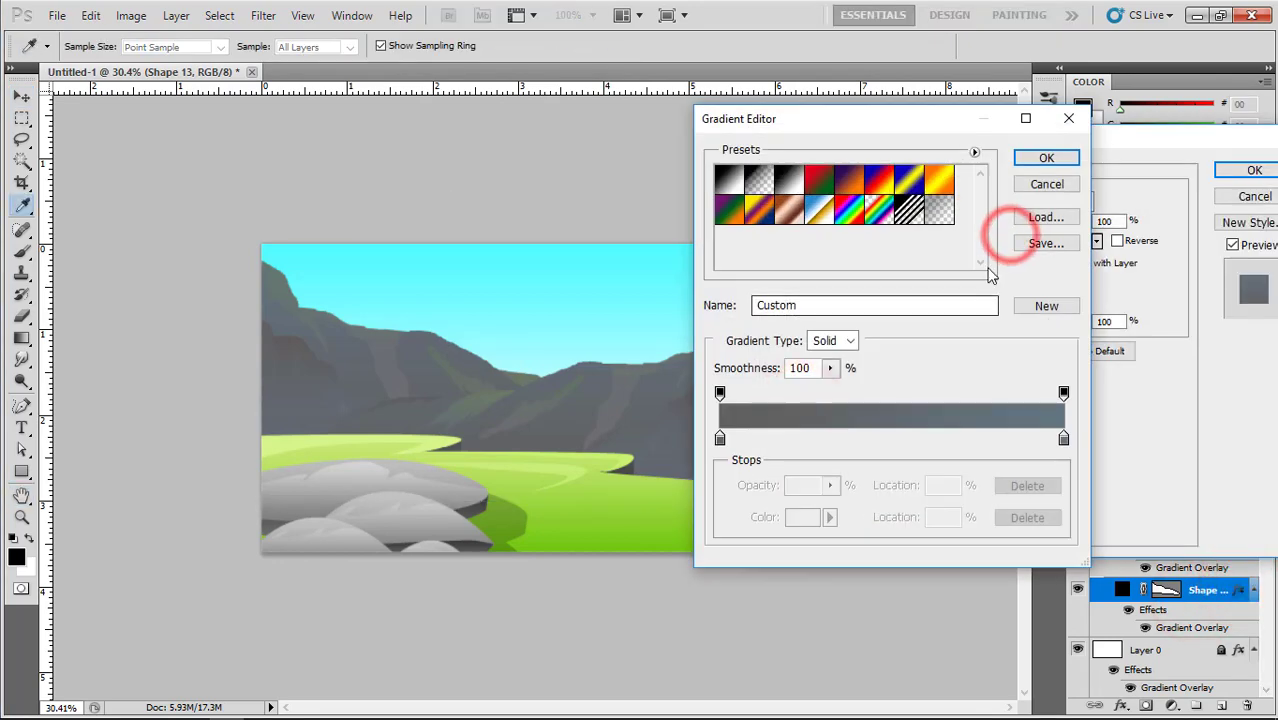
left_click(1046, 185)
left_click(1240, 198)
left_click(154, 114)
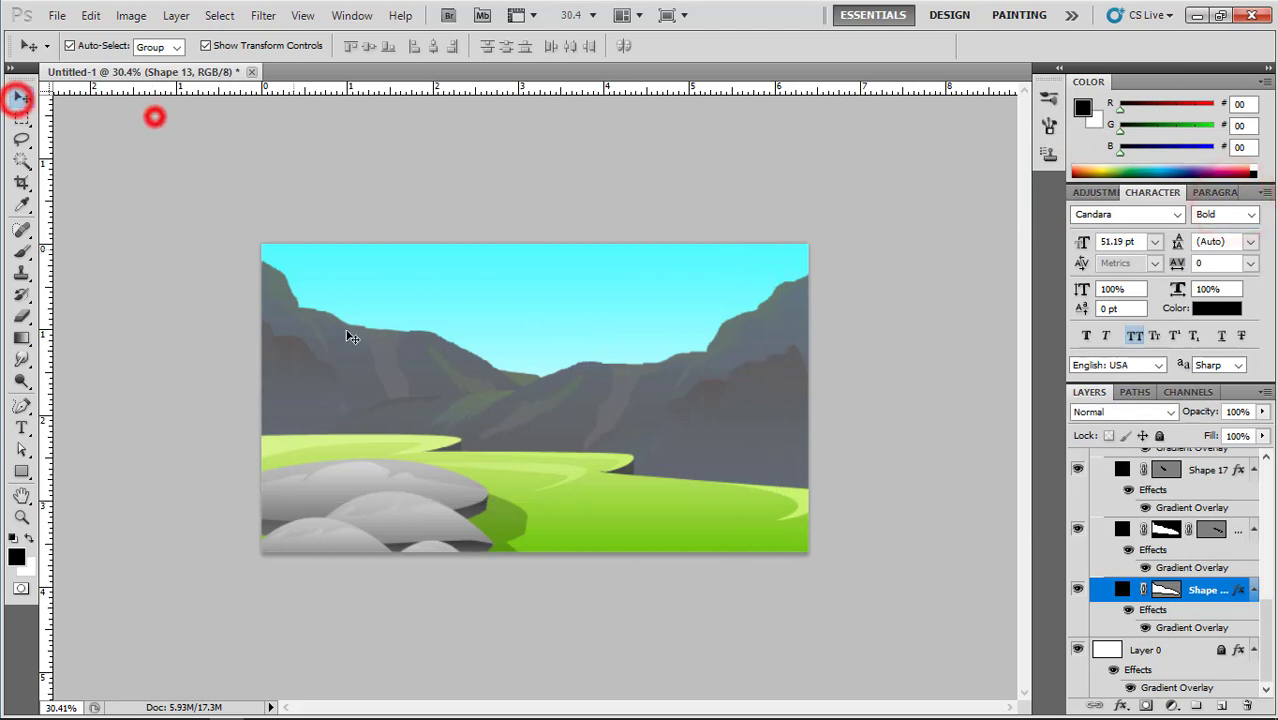
Duplicate the flipped mountain group in place and convert the lower of the two groups to a smart object.
left_click(354, 348)
left_click(1097, 458)
right_click(1162, 615)
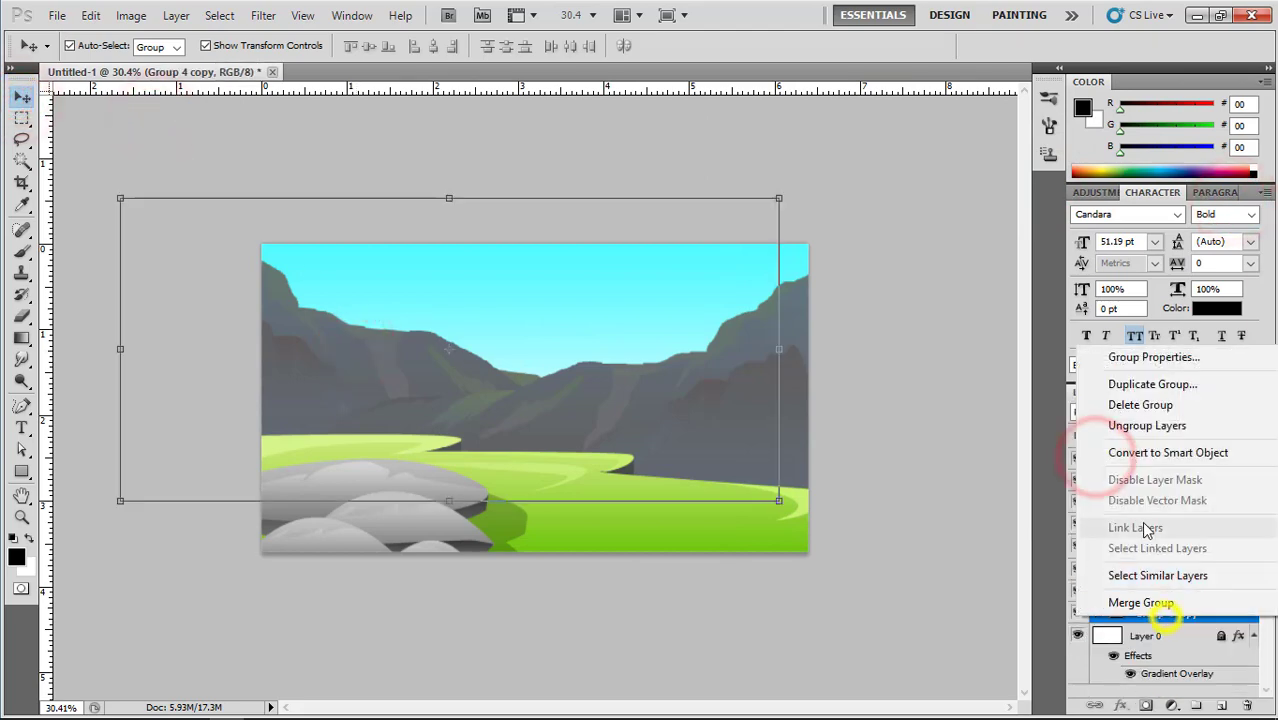
left_click(1128, 377)
left_click(800, 210)
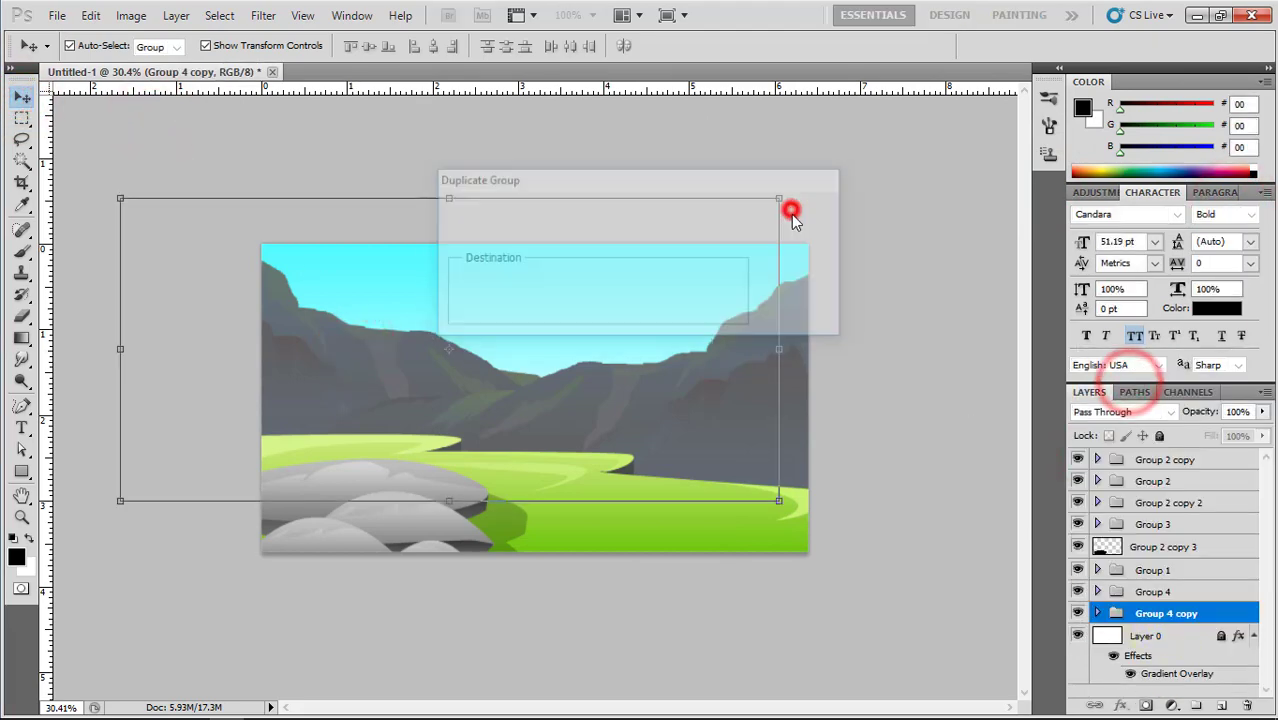
left_click(1168, 634)
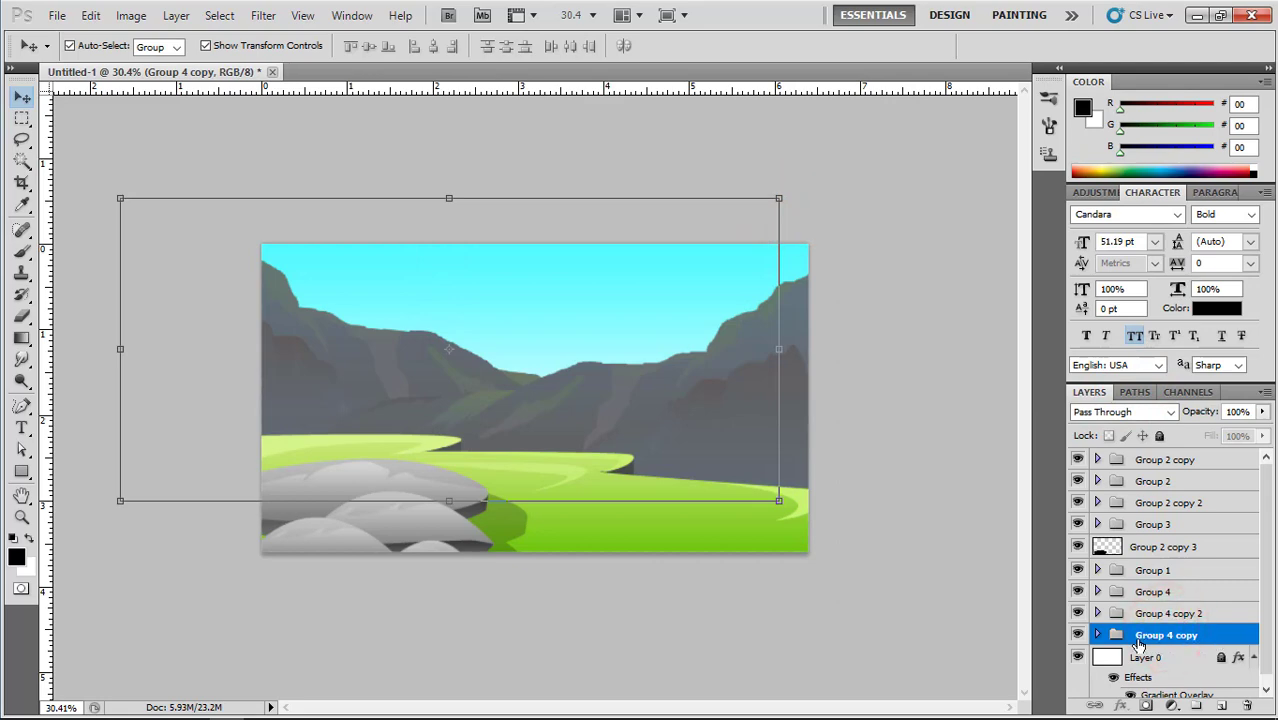
right_click(1138, 643)
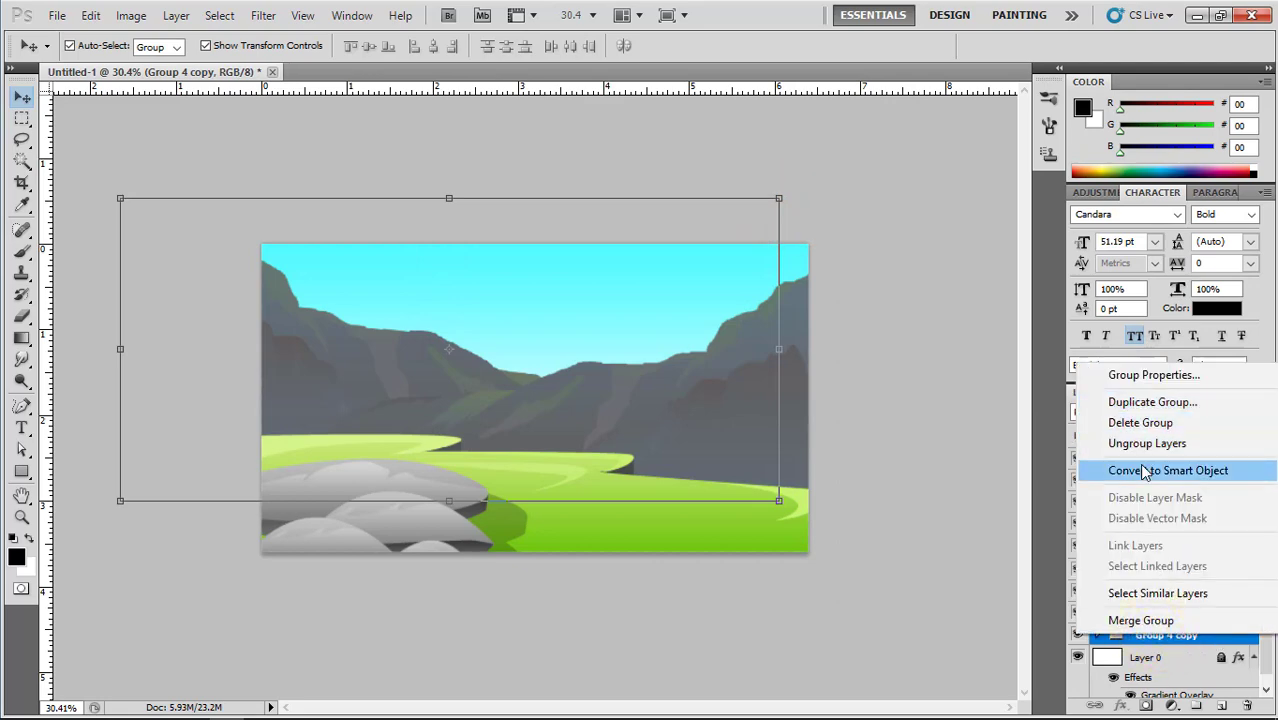
left_click(1143, 471)
Apply a pale blue Color Overlay to the mountain smart object.
double_click(1222, 638)
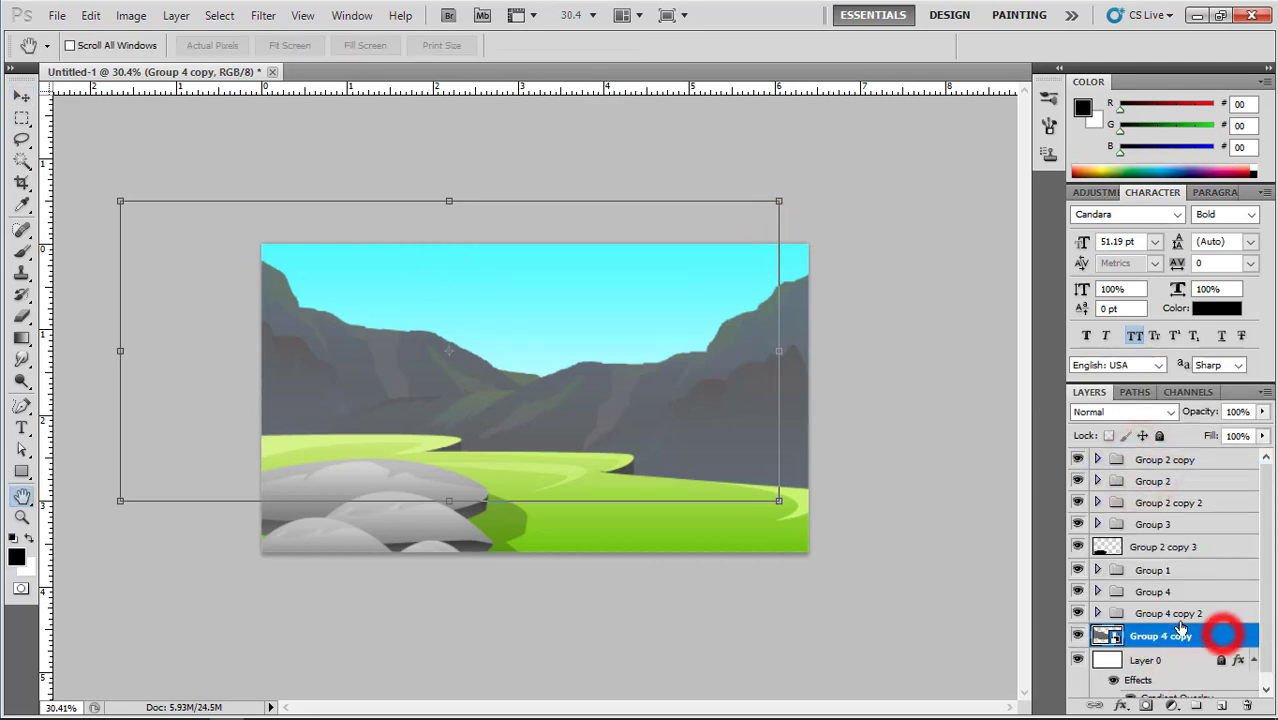
left_click(805, 386)
left_click(1110, 212)
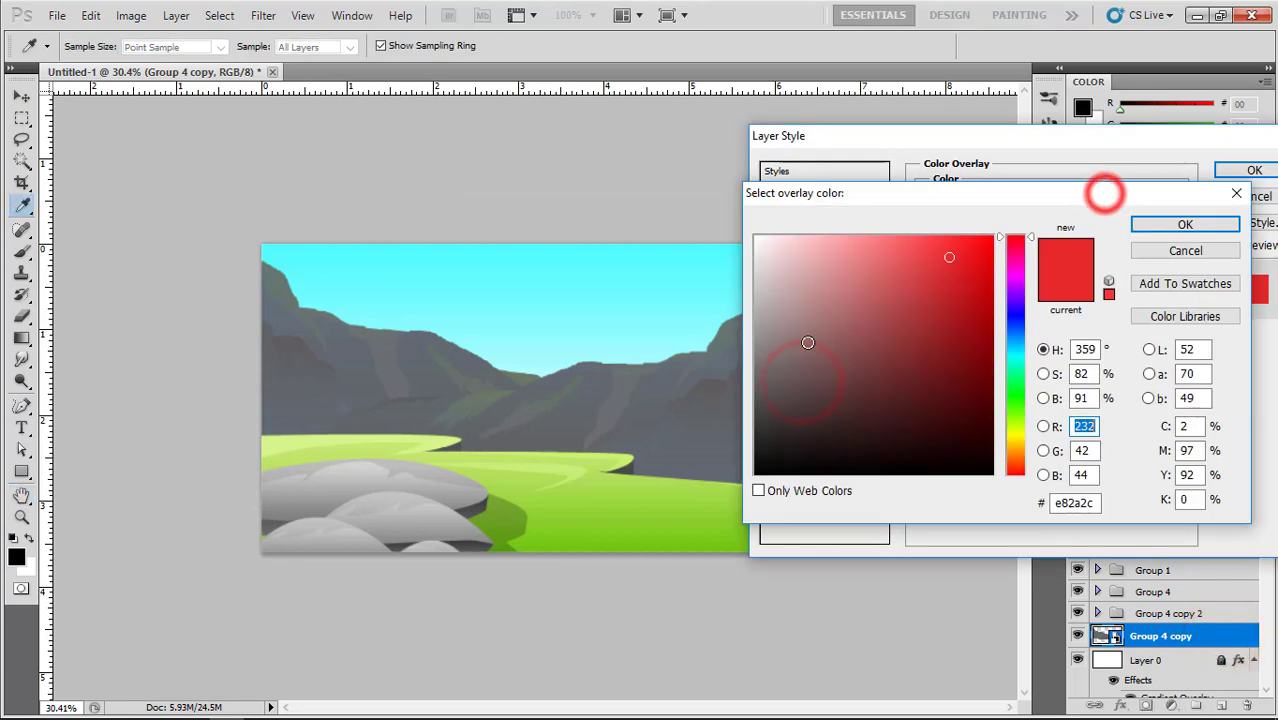
left_click_drag(787, 337, 782, 260)
left_click(781, 260)
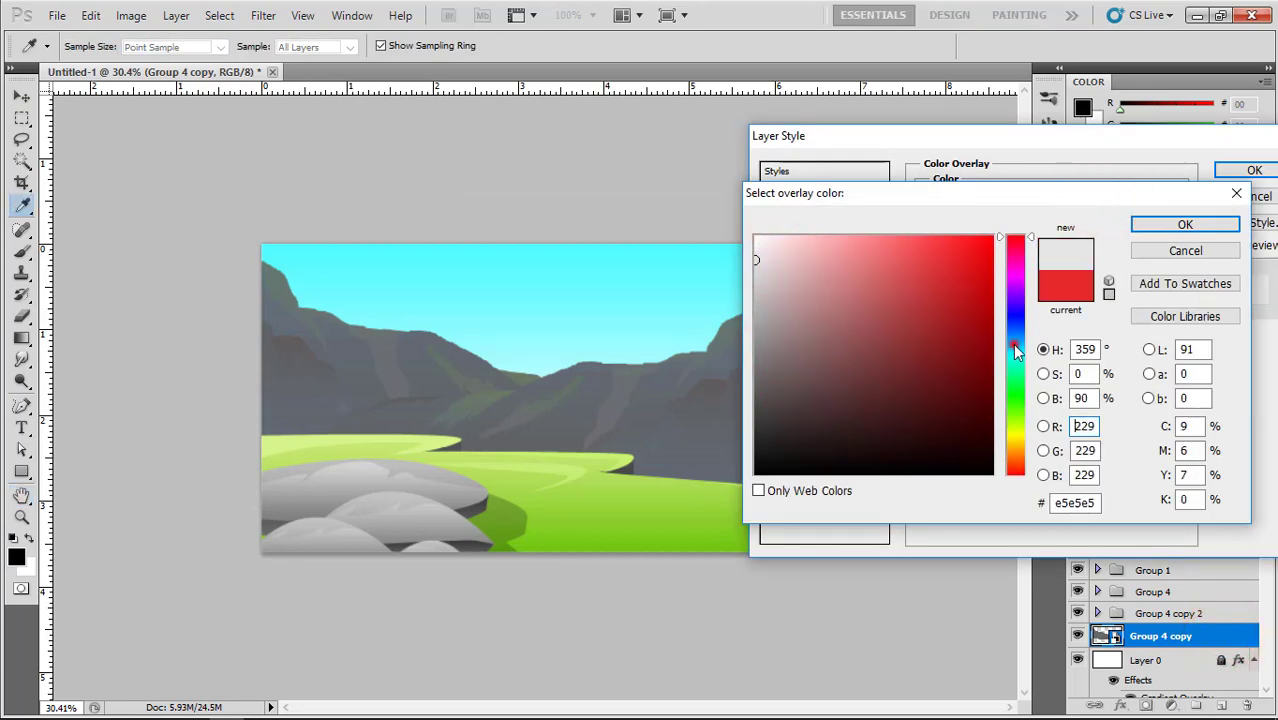
left_click(1012, 343)
left_click(780, 262)
left_click(1172, 223)
left_click(1232, 171)
key("v")
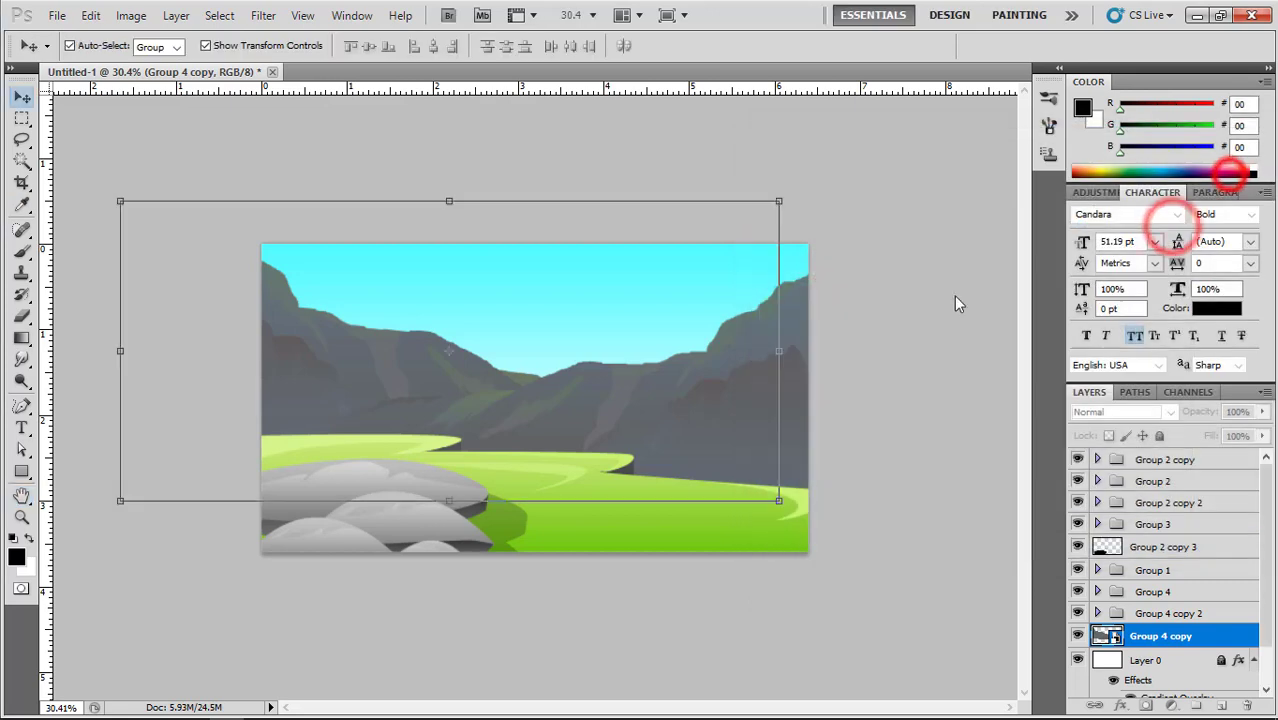
Lower the opacity of the flipped mountain group above the smart object to 54%.
left_click(372, 348)
left_click_drag(1192, 417, 1155, 422)
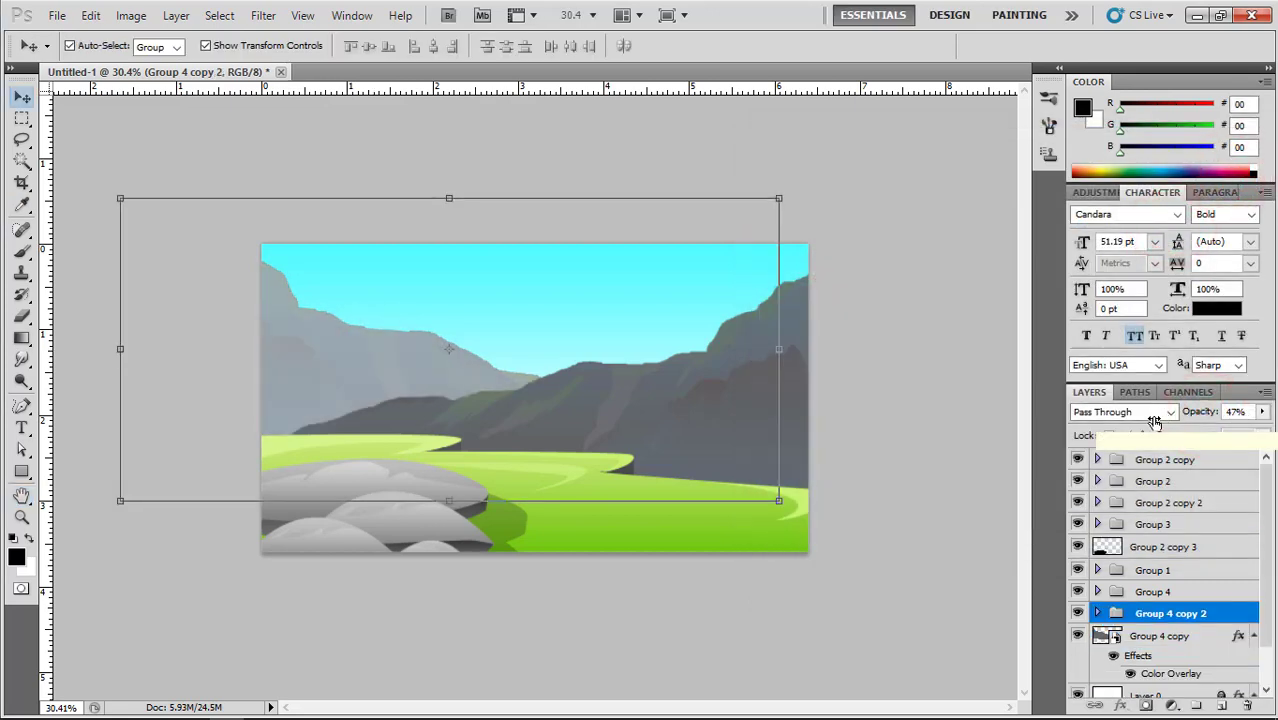
left_click(930, 408)
scroll(399, 359, "up", 4)
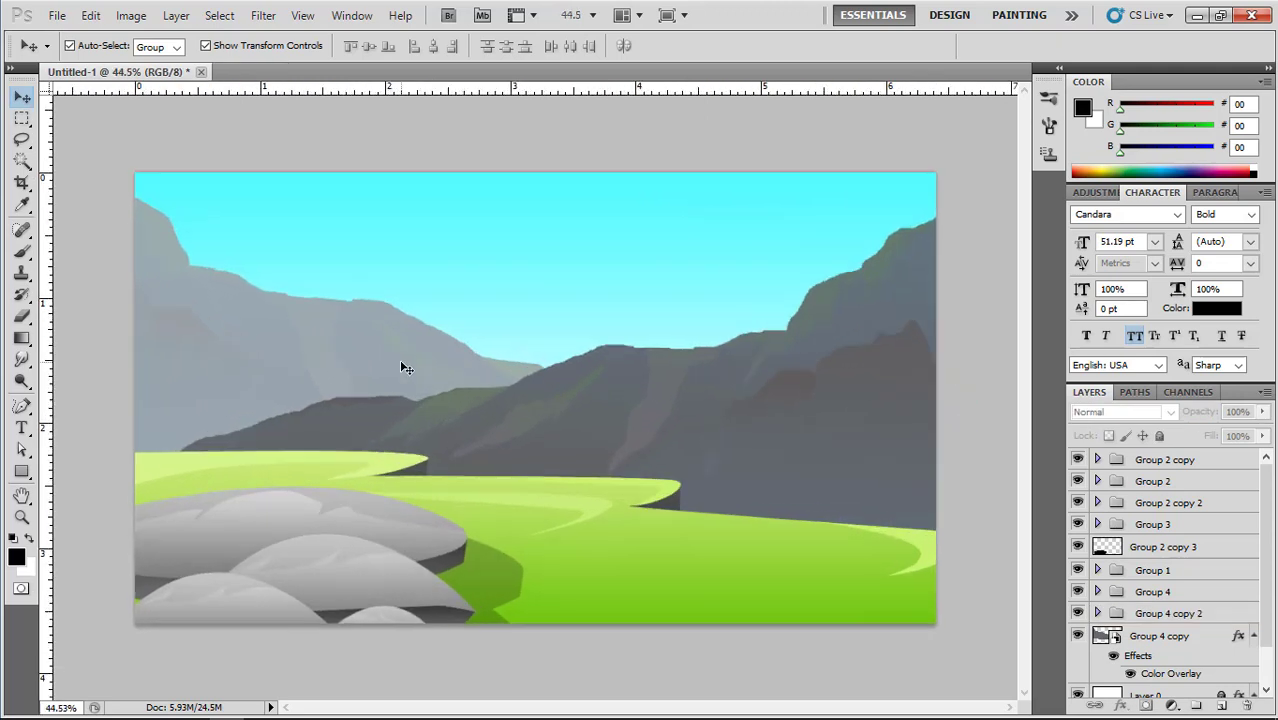
left_click(401, 355)
left_click_drag(1203, 416, 1210, 416)
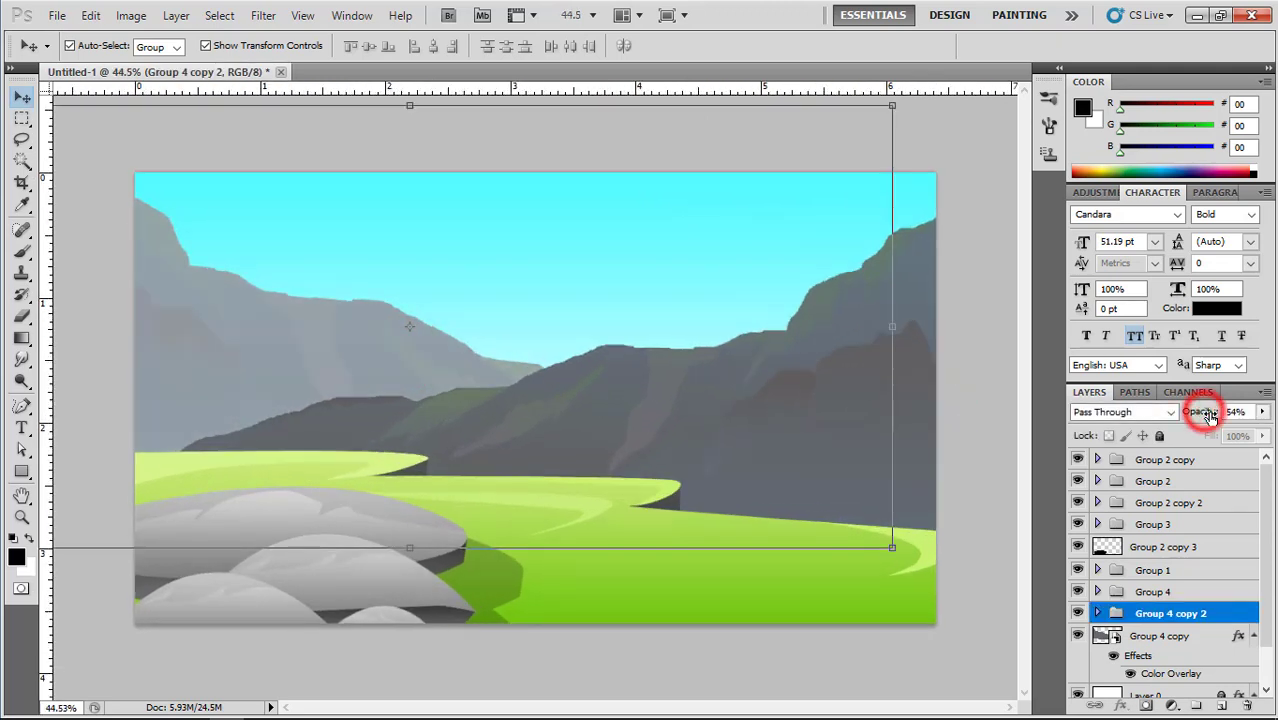
left_click(643, 310)
scroll(485, 362, "down", 4)
left_click(574, 318)
scroll(1139, 619, "down", 2)
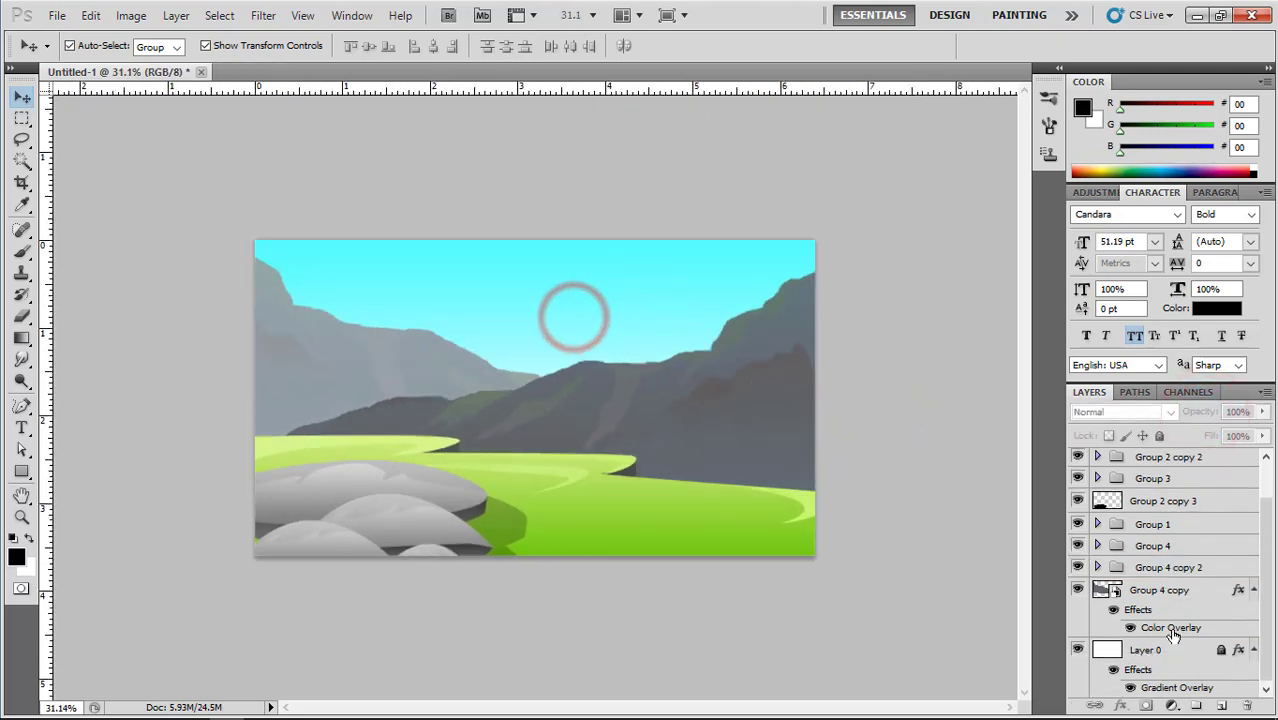
Add a new layer directly above the sky background and set up the Brush tool with white as the foreground colour.
left_click(1187, 648)
left_click(1221, 707)
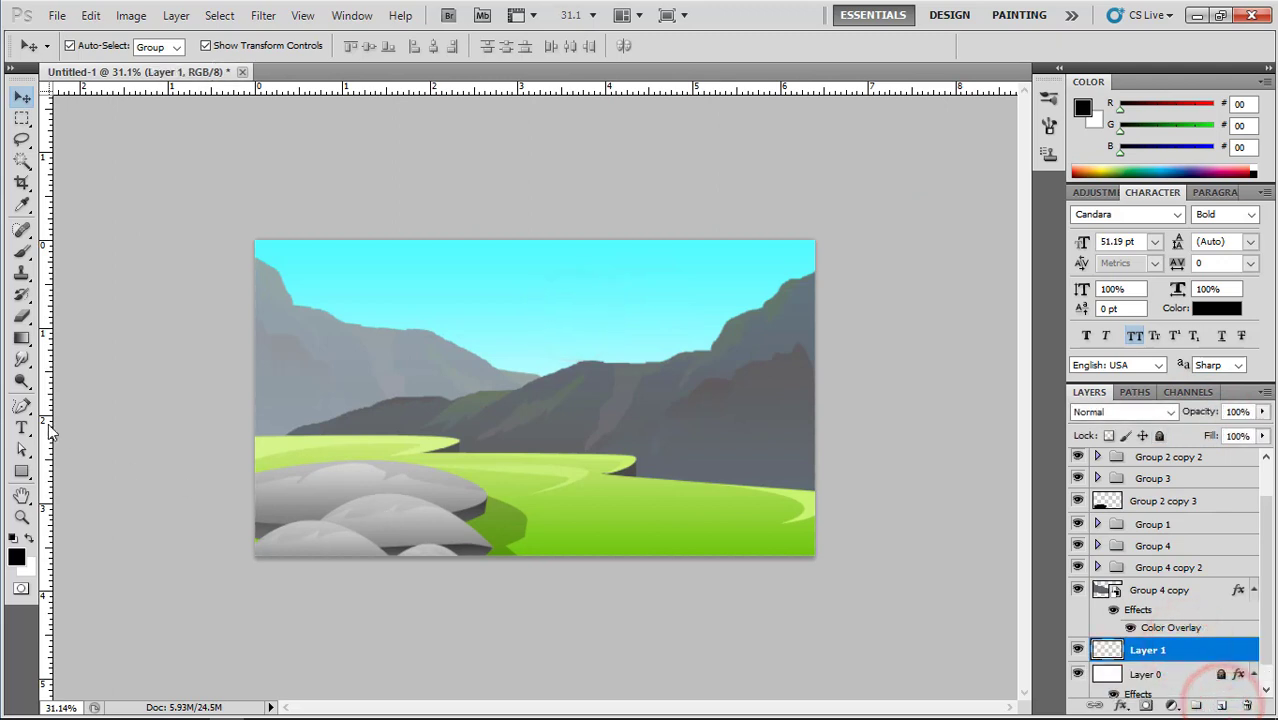
left_click(22, 251)
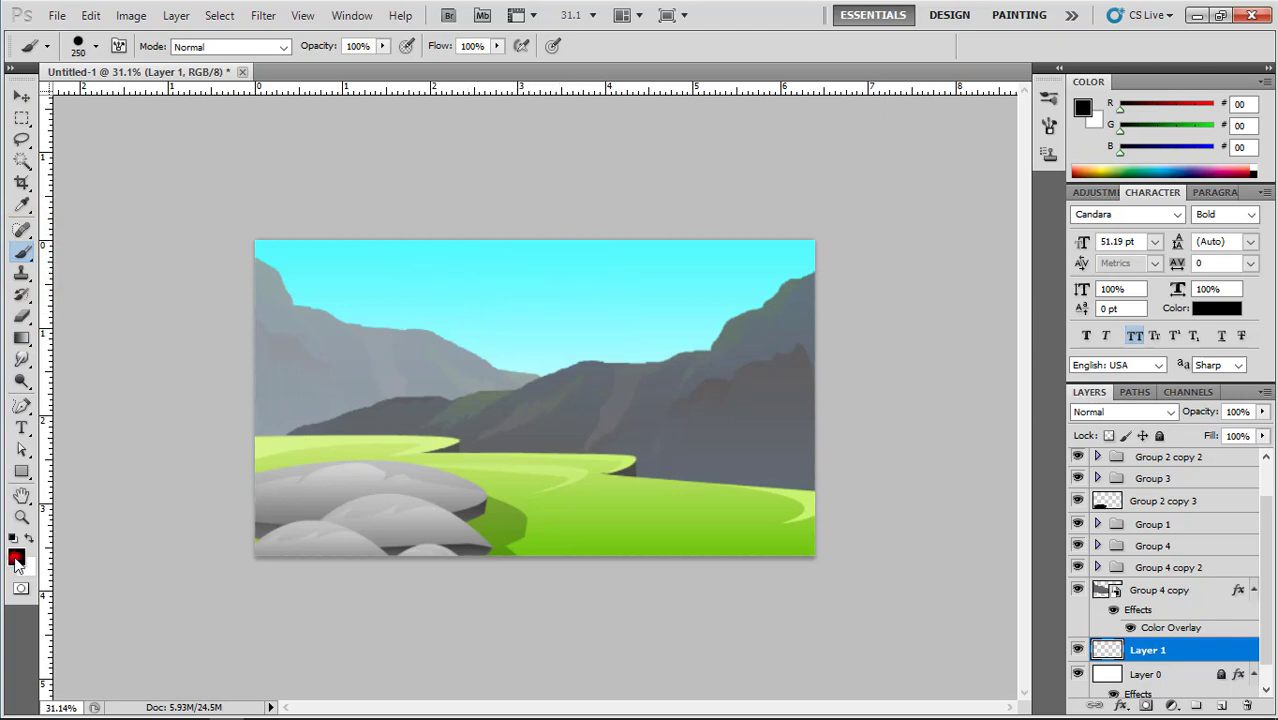
left_click(16, 559)
left_click_drag(796, 303, 690, 178)
left_click(1145, 220)
Paint the cloud's main body between the mountains with round white dabs of the 250 px brush.
left_click(549, 304)
left_click(507, 341)
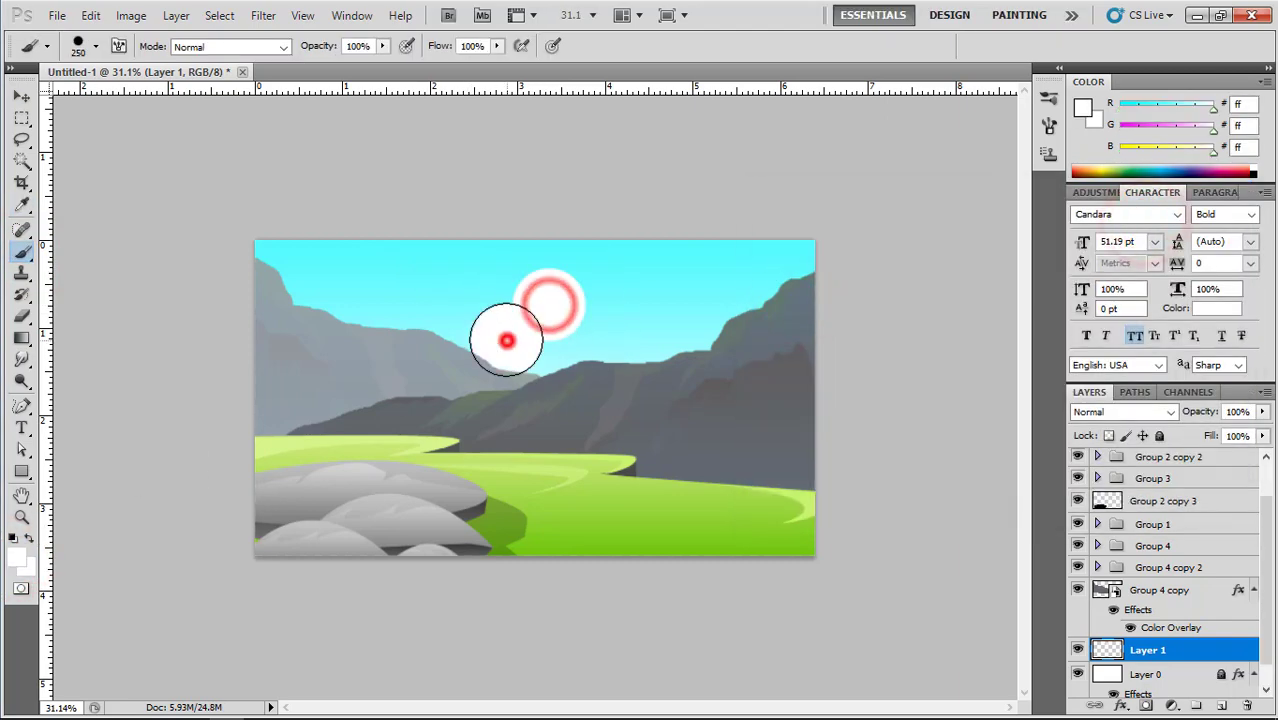
left_click(533, 342)
left_click(575, 345)
left_click(590, 329)
Reduce the brush to 175 px and add white puffs along the cloud's upper edge and right side.
key("bracketleft")
key("bracketleft")
left_click(494, 295)
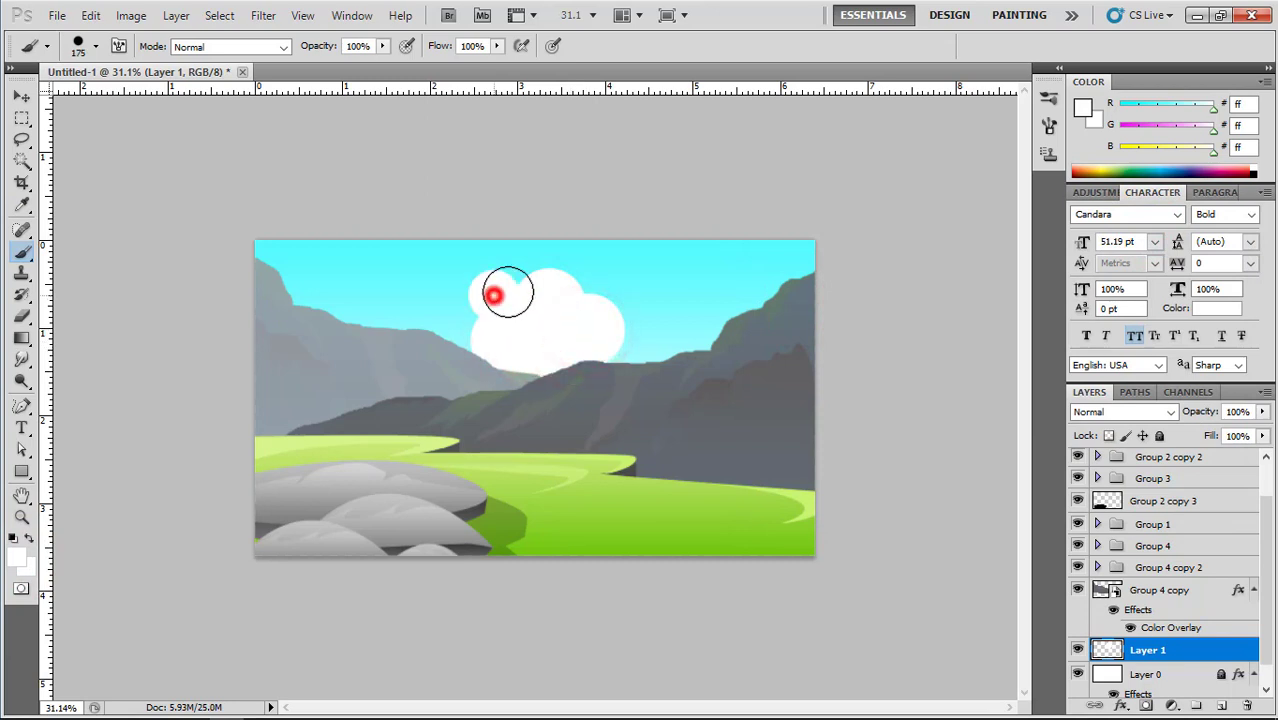
left_click(531, 261)
left_click(573, 296)
left_click(618, 309)
left_click(638, 285)
left_click(642, 350)
left_click(648, 327)
left_click(688, 357)
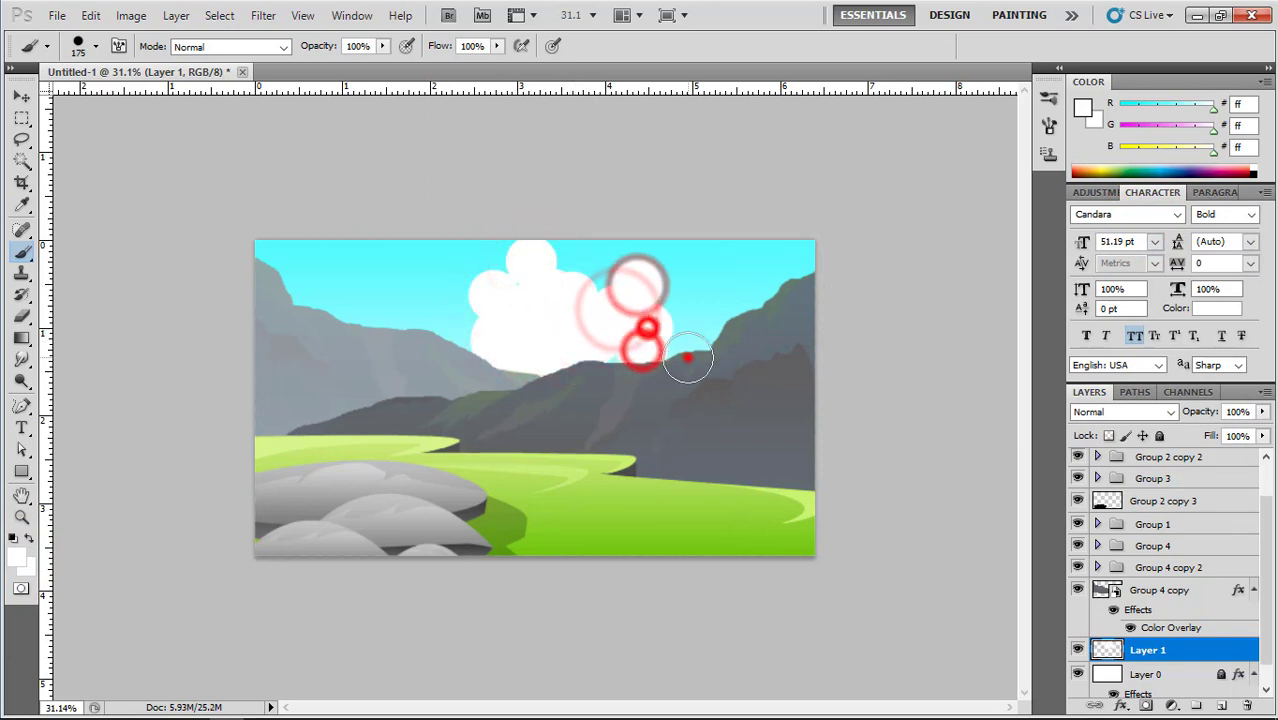
left_click(602, 362)
Extend the cloud with smaller white puffs along the left mountain ridge and beside the right slope.
left_click(431, 361)
left_click(482, 331)
left_click(449, 336)
left_click(409, 333)
left_click(396, 333)
left_click(343, 341)
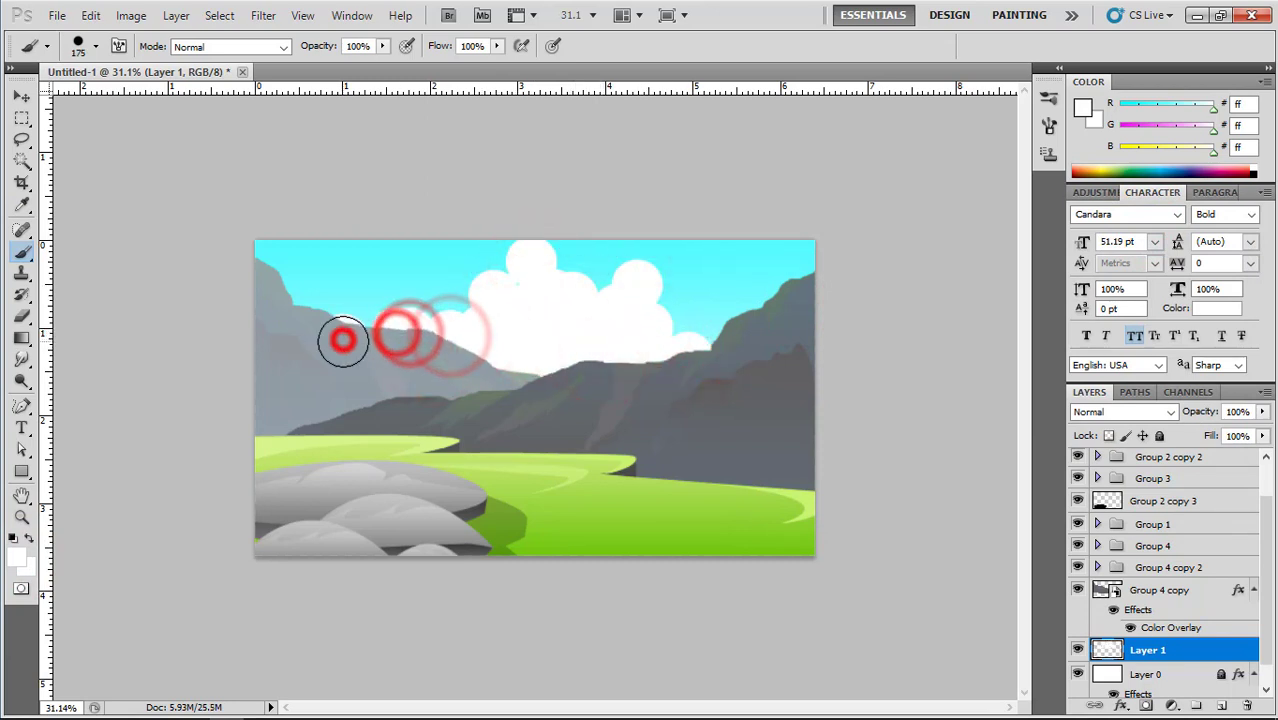
left_click(710, 340)
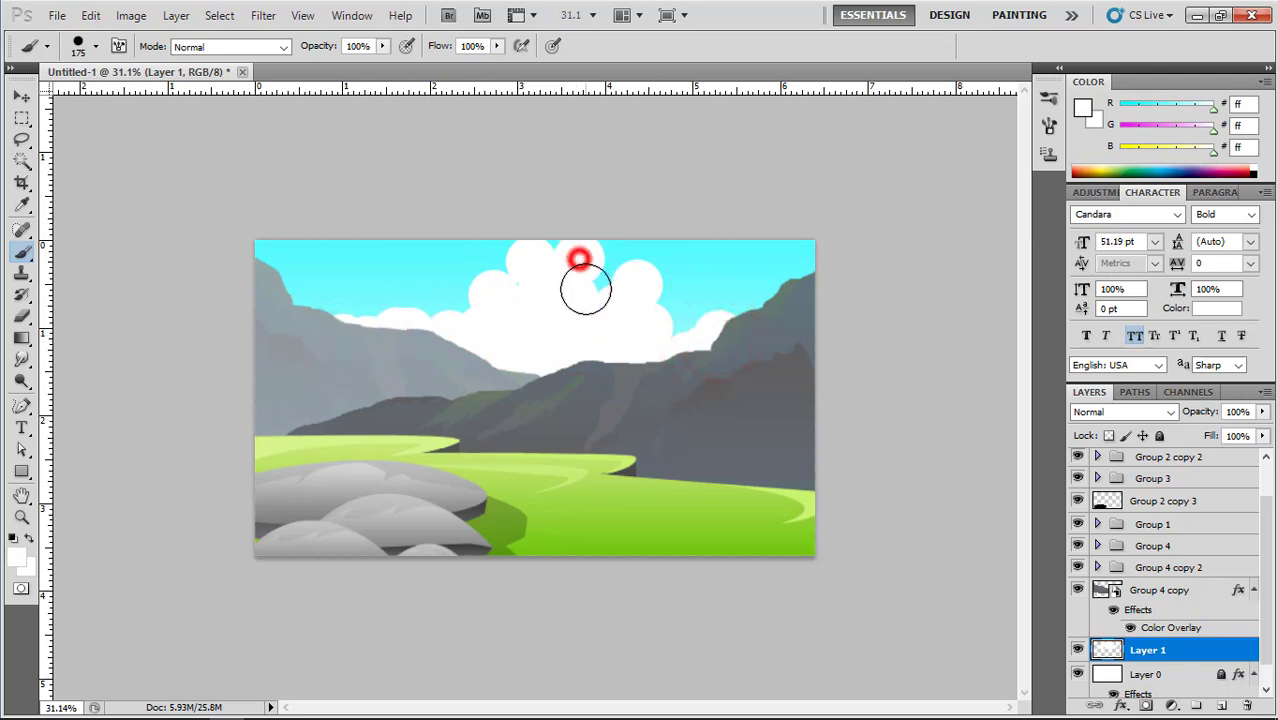
Move the cloud slightly down and to the left, then round off its flat top edge with white brush dabs.
left_click(21, 96)
left_click_drag(590, 308, 574, 341)
left_click(22, 250)
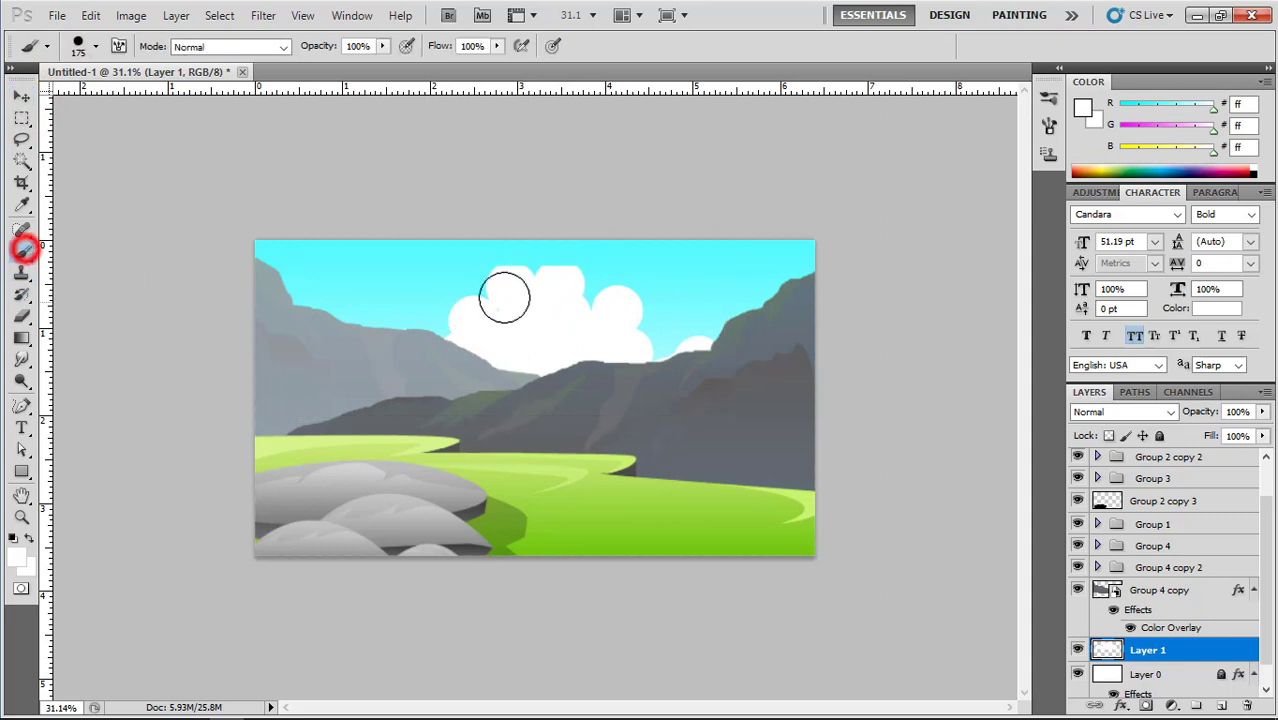
left_click(531, 265)
left_click(499, 277)
left_click(581, 282)
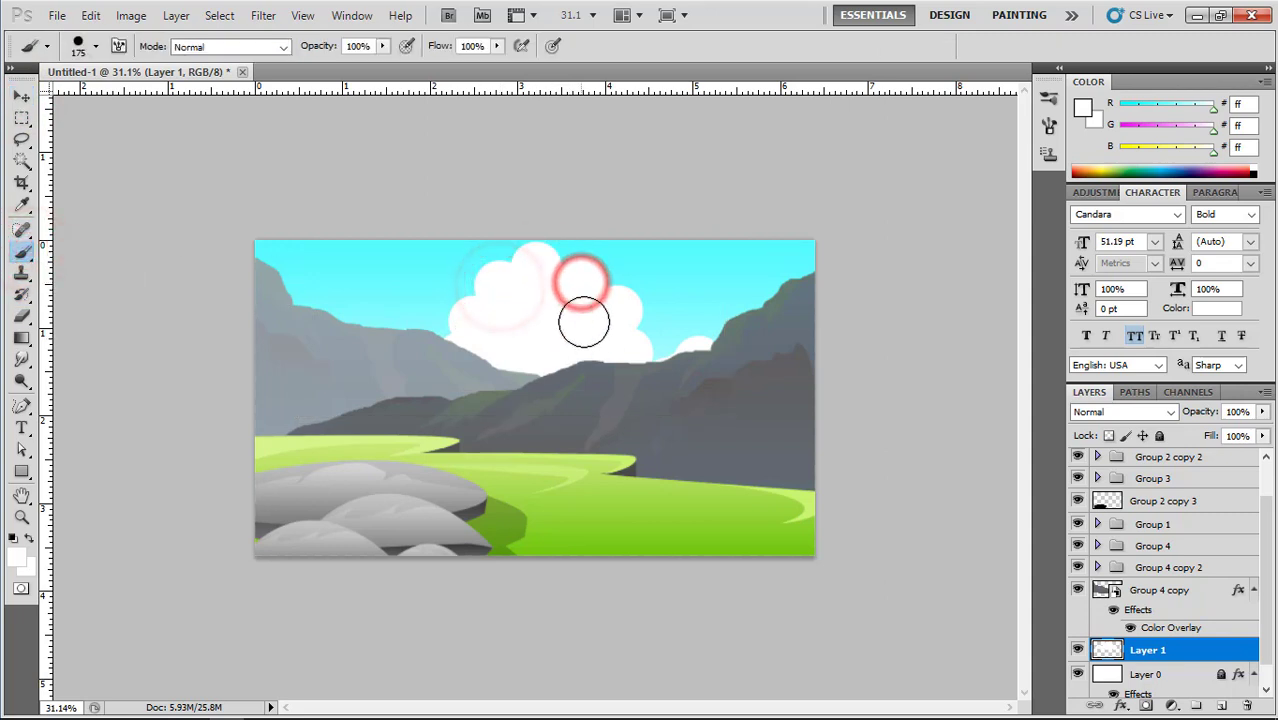
left_click(582, 318)
Paint more white puffs above the left mountain ridge and at the cloud's lower right end.
left_click(434, 295)
left_click(448, 320)
left_click(409, 322)
left_click(361, 312)
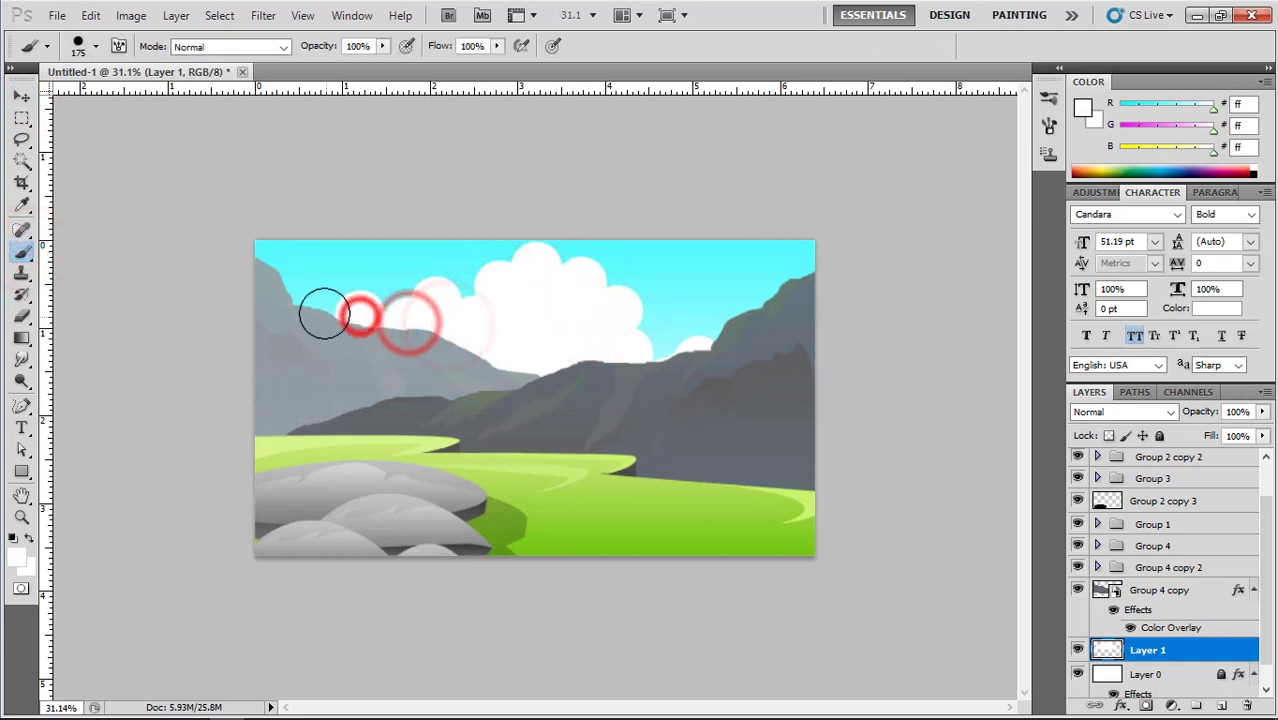
left_click(320, 306)
left_click(649, 347)
left_click(690, 368)
Shift the finished cloud slightly downward behind the mountains.
left_click(31, 102)
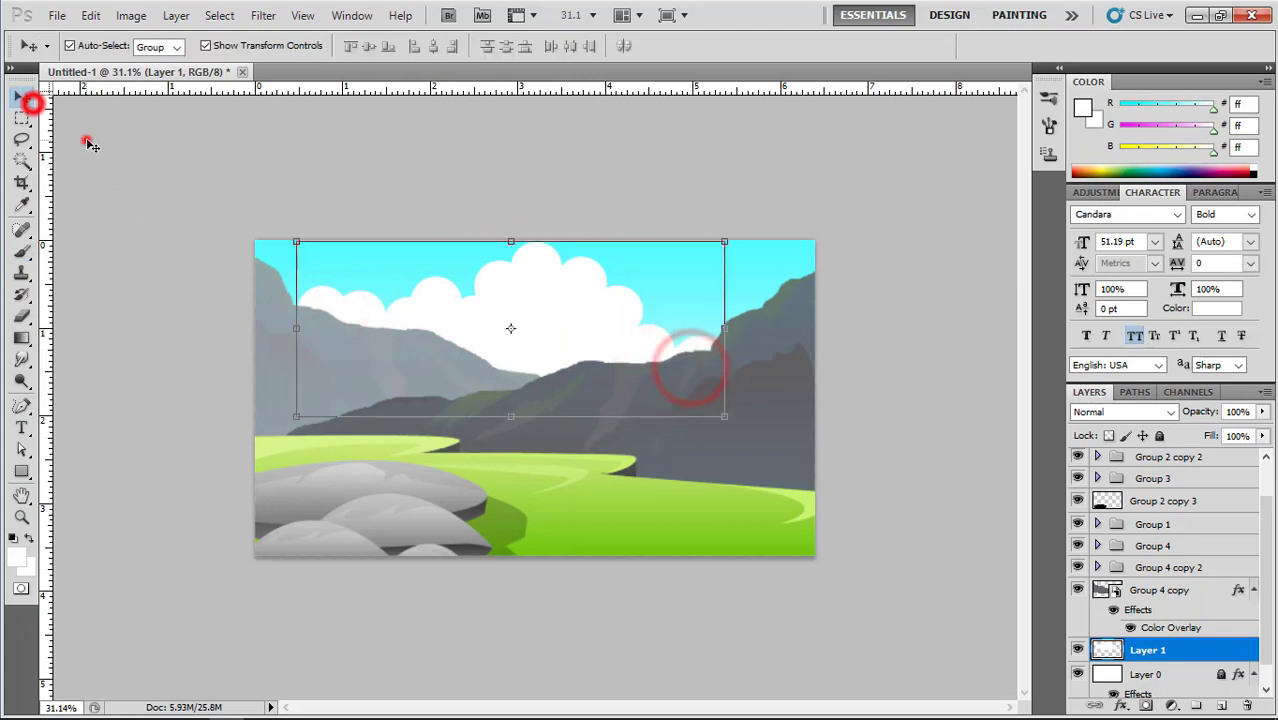
left_click(86, 138)
scroll(574, 322, "up", 2)
left_click(571, 284)
left_click_drag(620, 284, 620, 297)
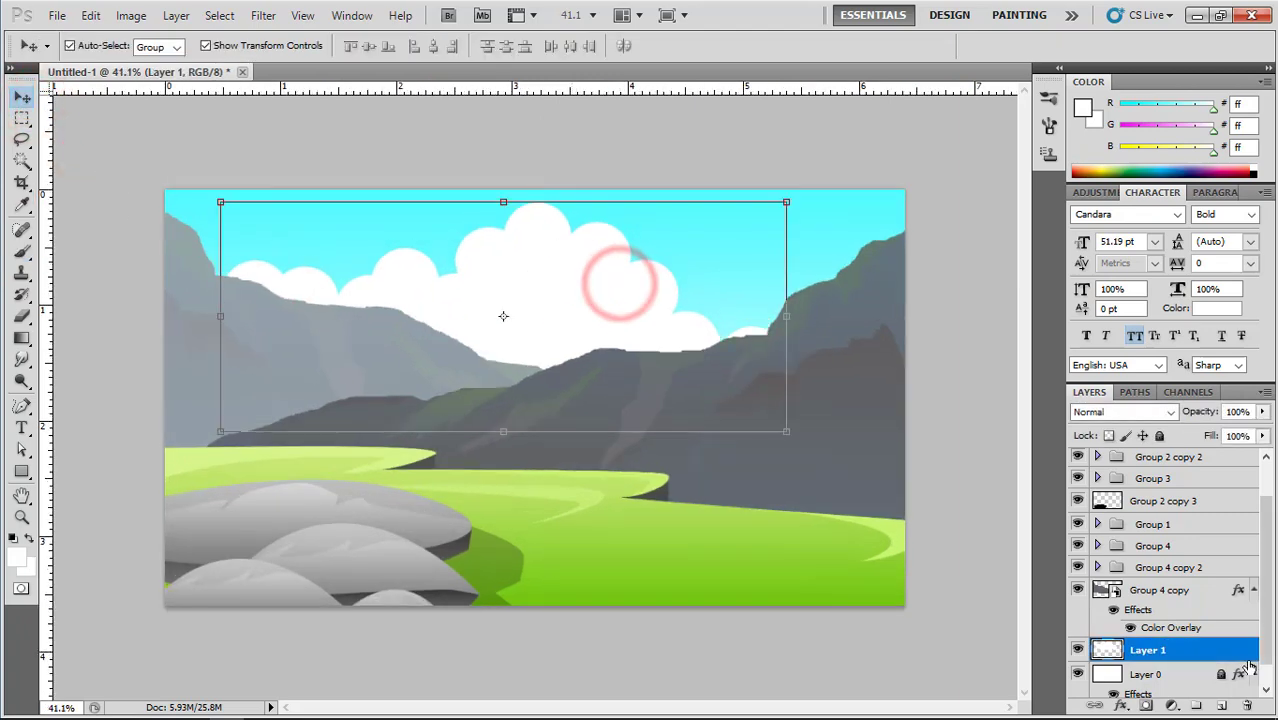
Apply a linear gradient overlay to the cloud, fading from light cyan sampled from the sky at the base to white.
double_click(1237, 651)
left_click(800, 402)
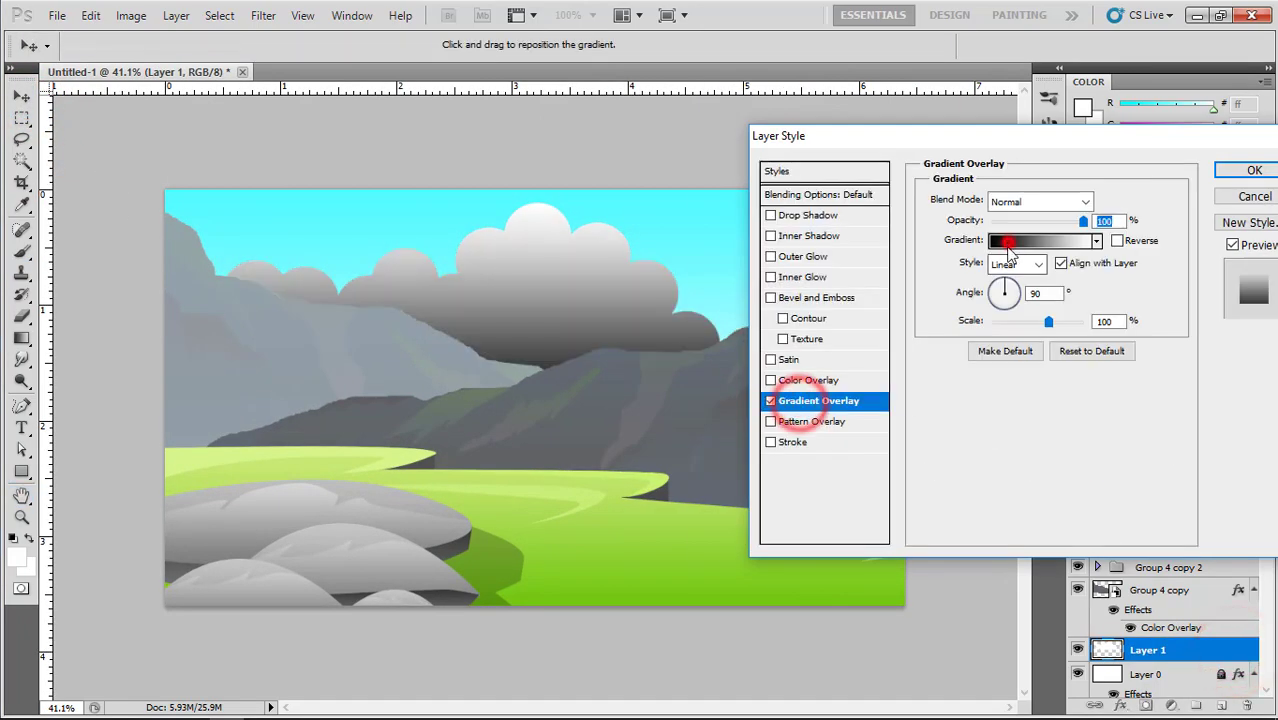
left_click(1008, 245)
left_click(720, 440)
double_click(720, 440)
left_click(604, 533)
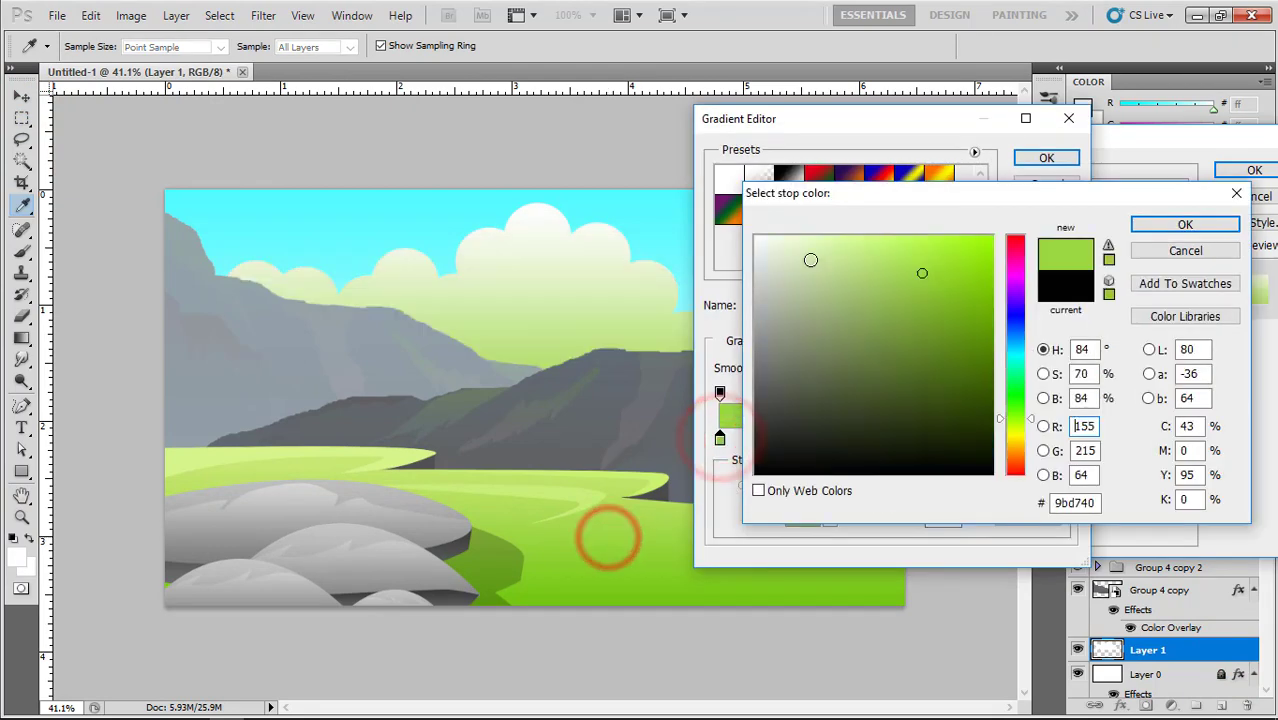
left_click(637, 225)
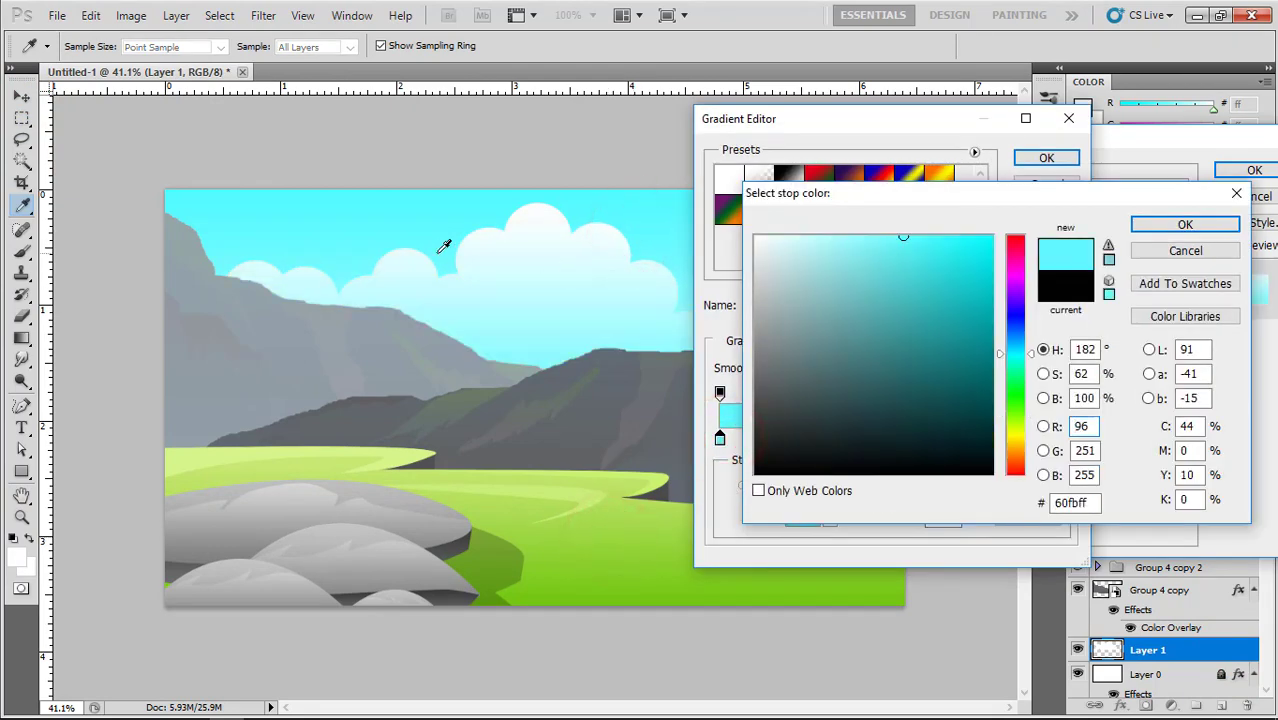
left_click(1185, 224)
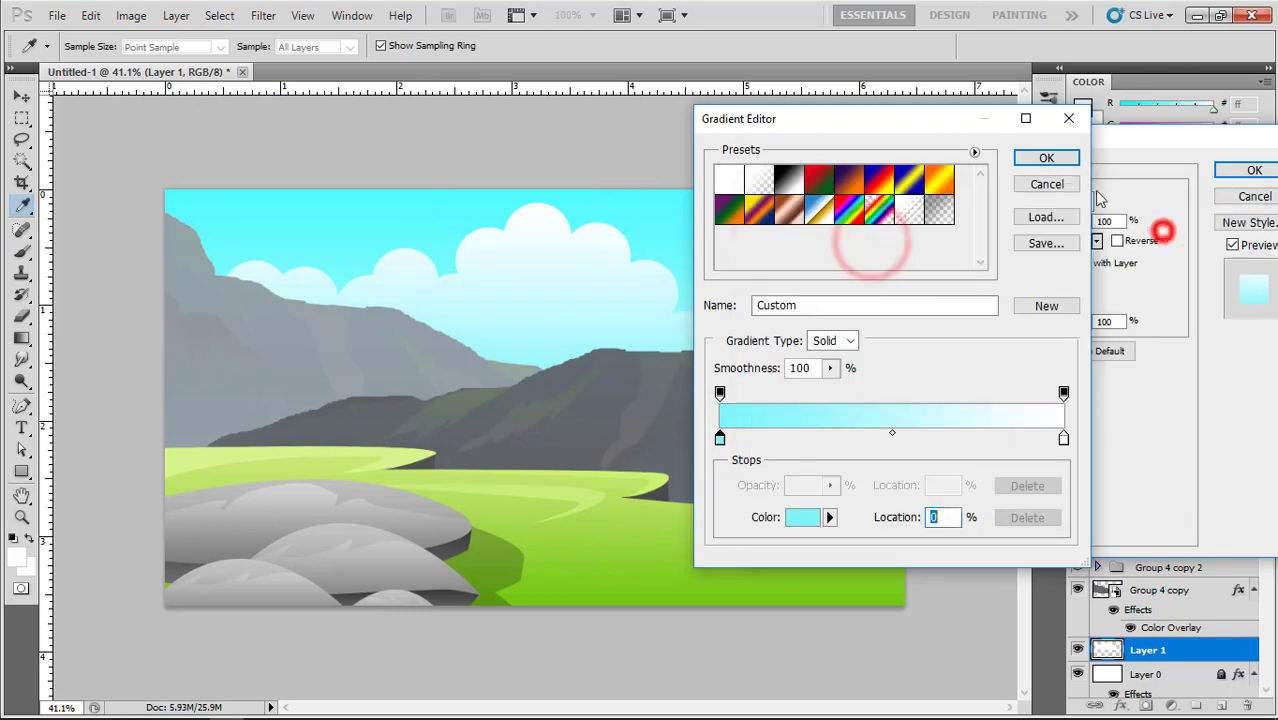
left_click(1046, 157)
left_click(1254, 170)
key("v")
Duplicate the cloud twice, scale the copies down and place them in front of the original, the smaller one above the left mountain ridge.
left_click(639, 143)
left_click(571, 253)
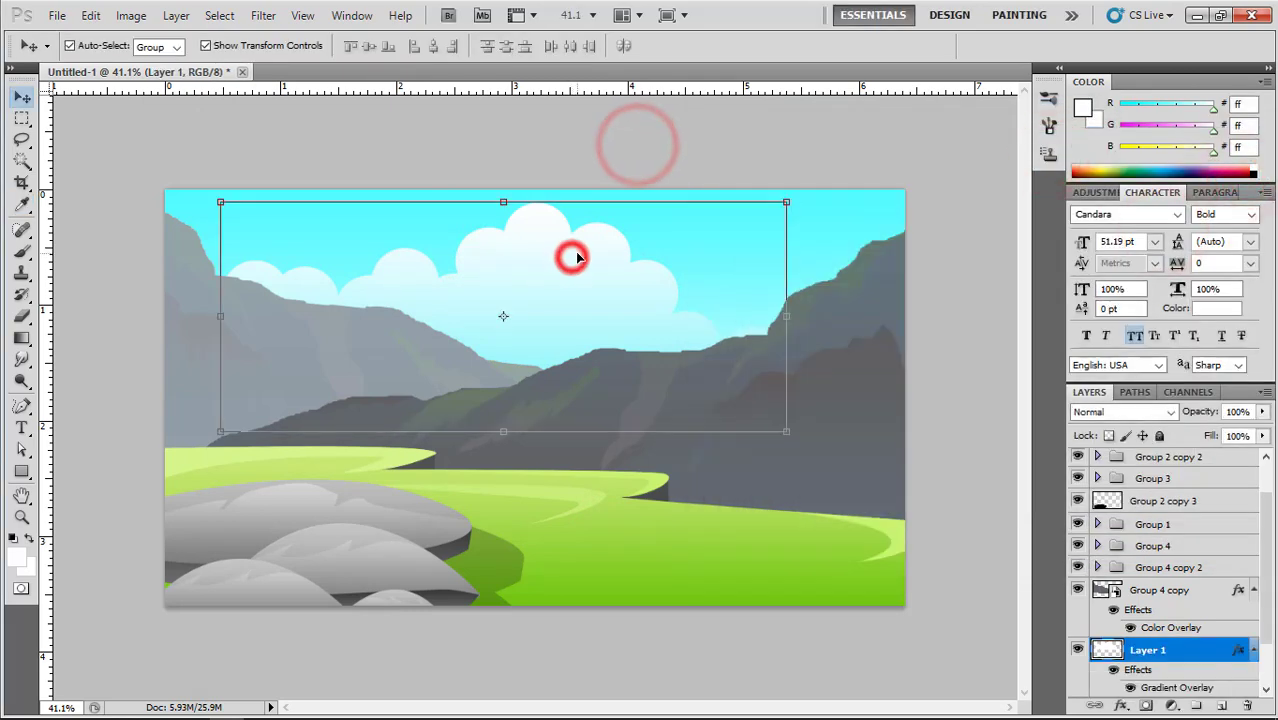
key("ctrl+j")
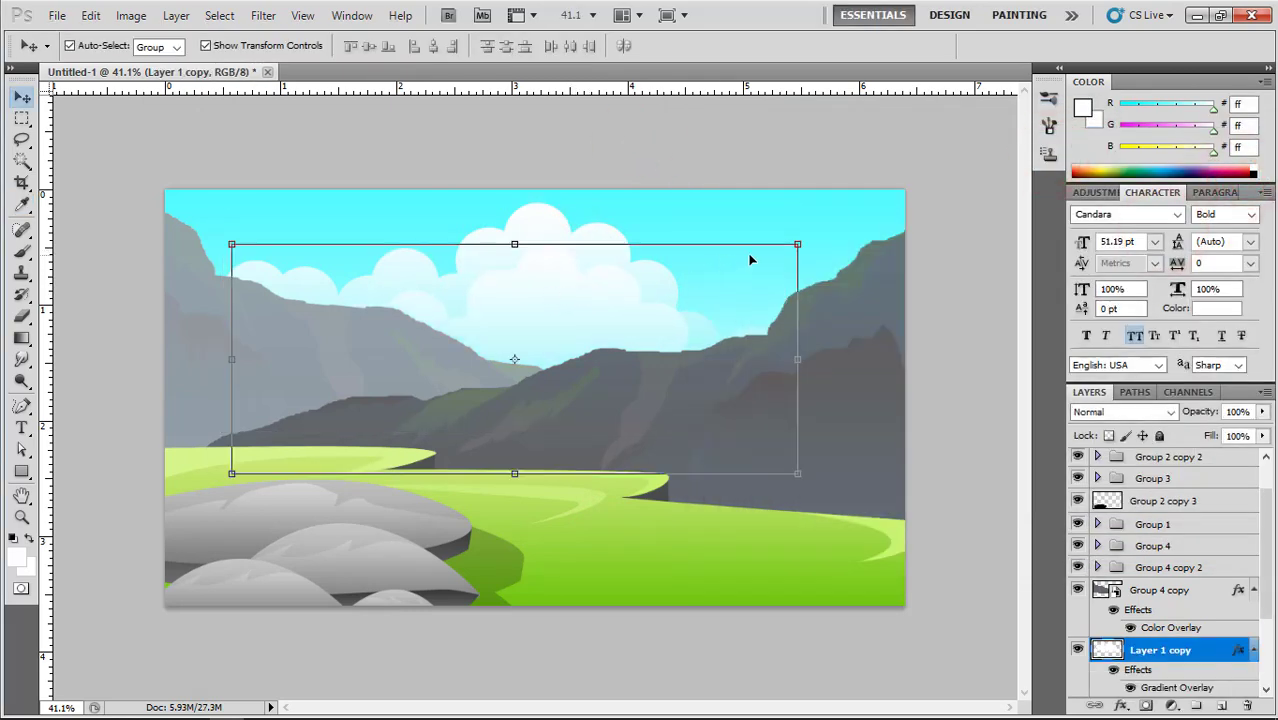
left_click_drag(799, 246, 728, 275)
left_click_drag(563, 325, 479, 323)
double_click(635, 303)
left_click_drag(657, 273, 597, 316)
left_click_drag(501, 342, 503, 320)
double_click(503, 320)
left_click(639, 162)
scroll(645, 245, "down", 3)
scroll(647, 251, "up", 3)
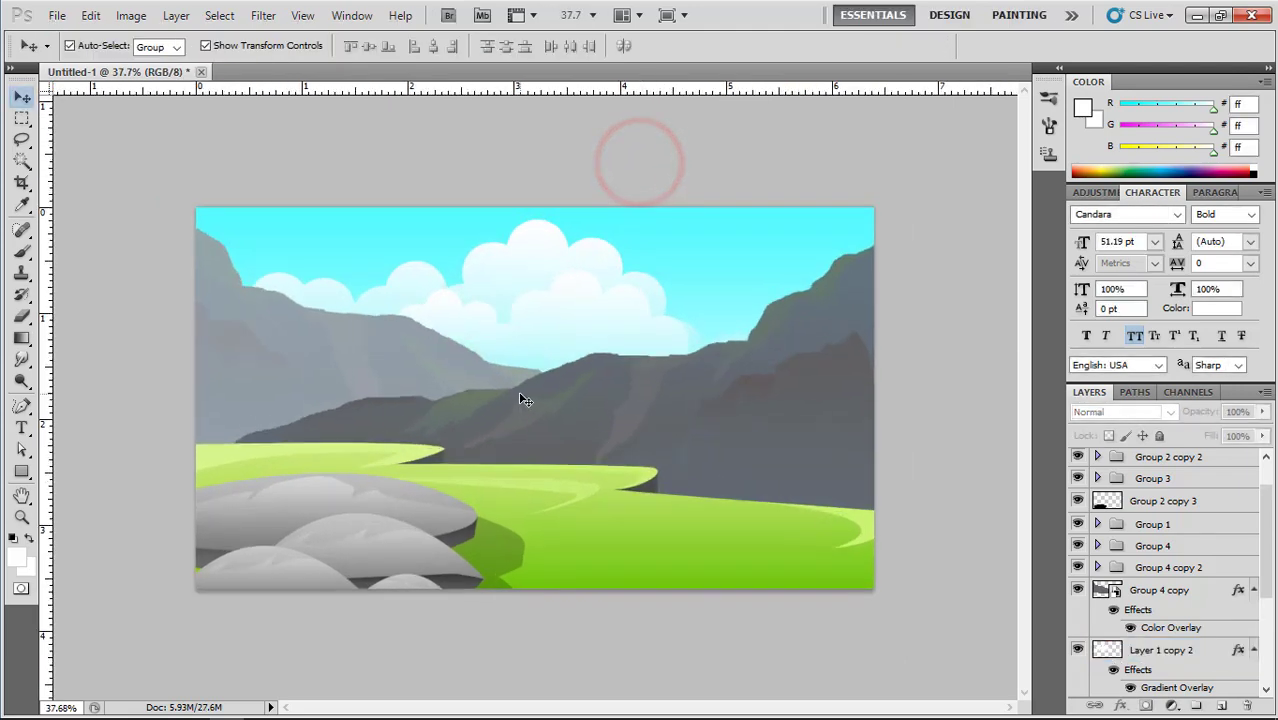
Draw five pointed grass blades leaning right with the Pen tool on the lawn beside the large stone.
left_click(955, 414)
left_click(22, 406)
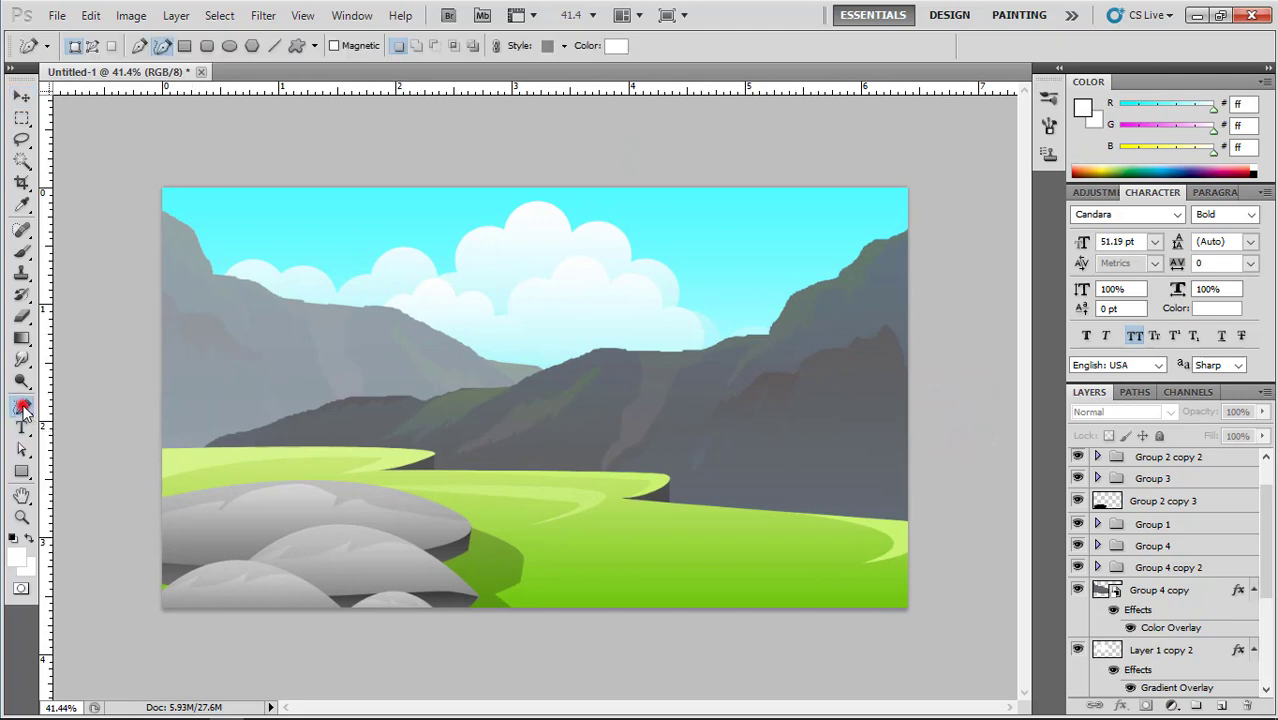
right_click(22, 406)
left_click(55, 407)
scroll(527, 504, "up", 1)
left_click(490, 552)
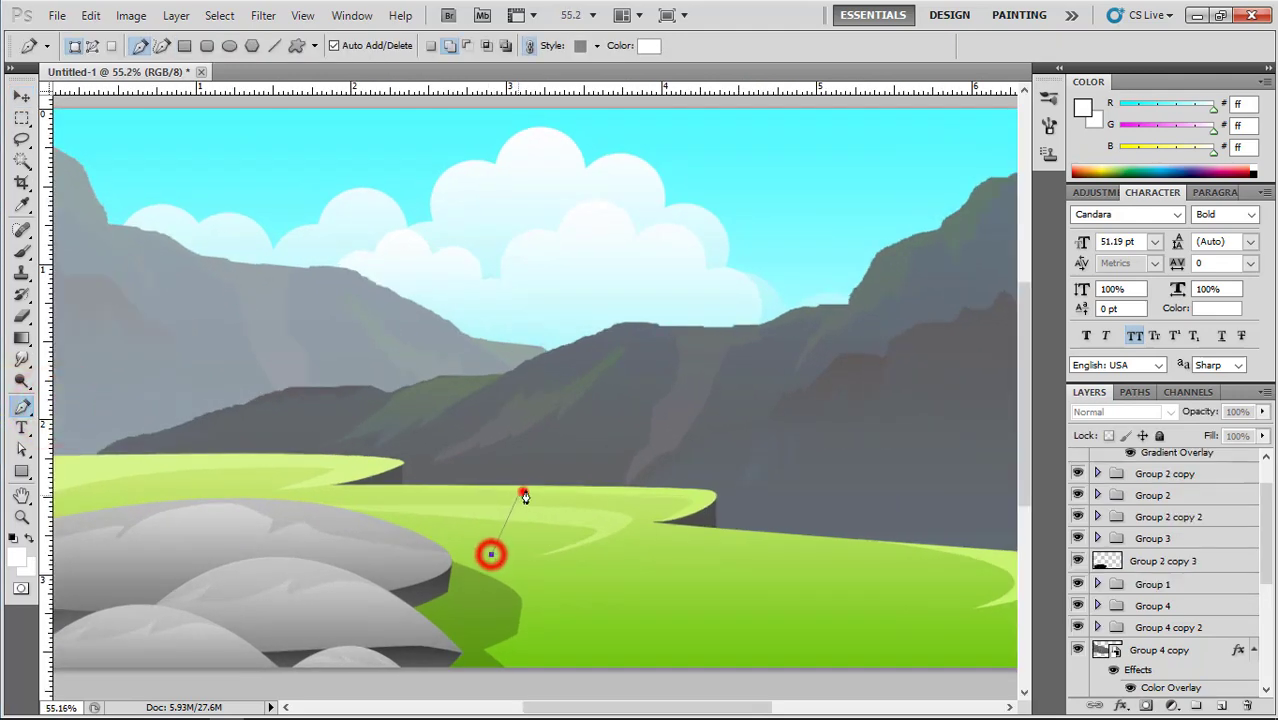
left_click(520, 492)
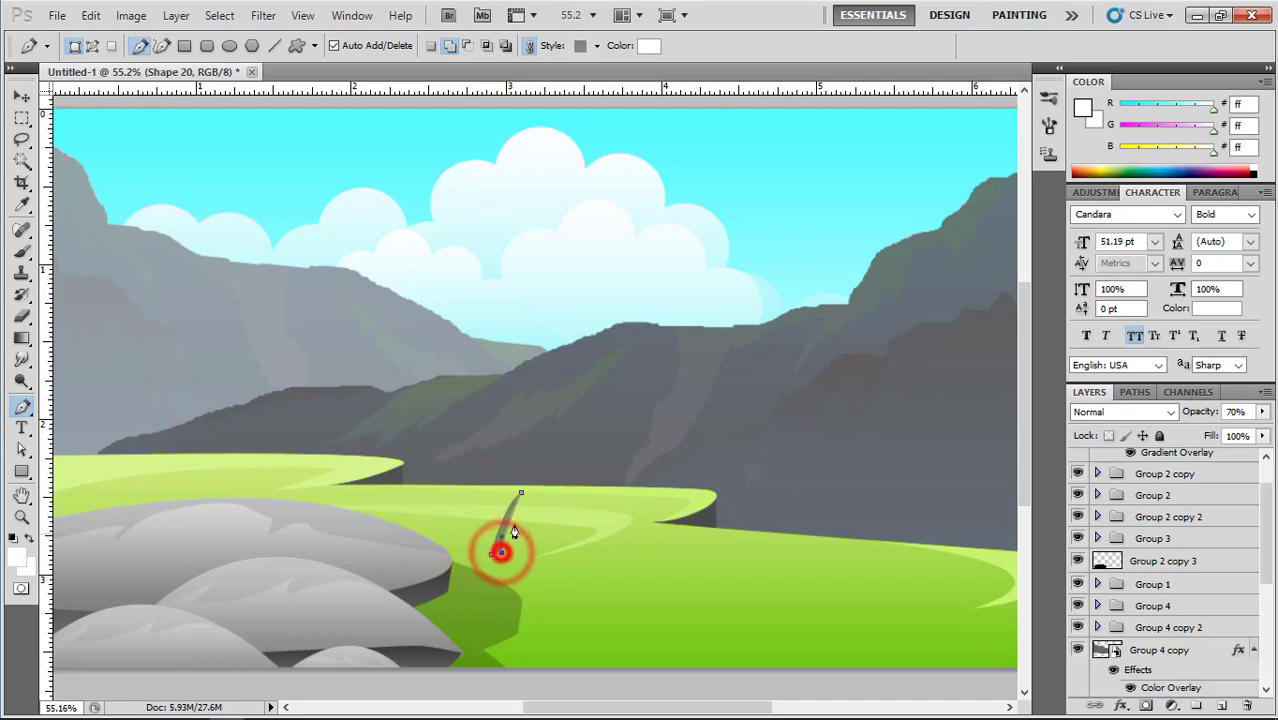
left_click(519, 516)
left_click(539, 525)
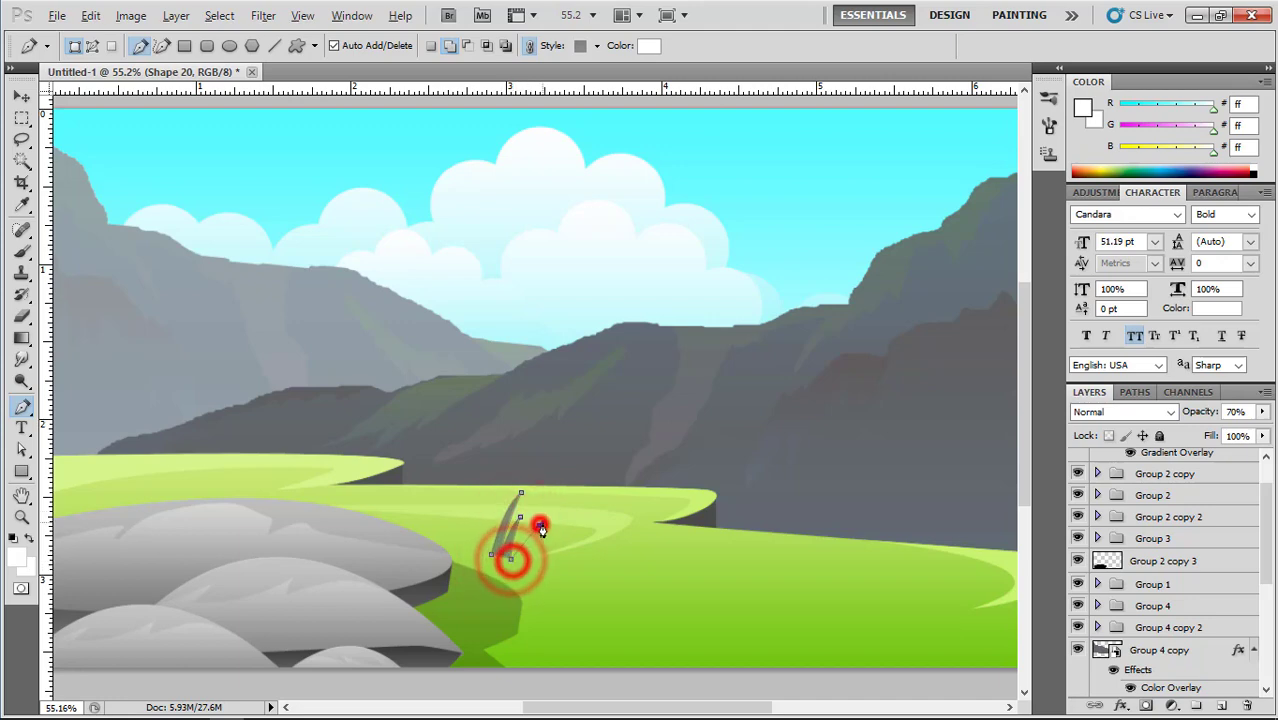
left_click(521, 557)
left_click(550, 533)
left_click(530, 560)
left_click(561, 543)
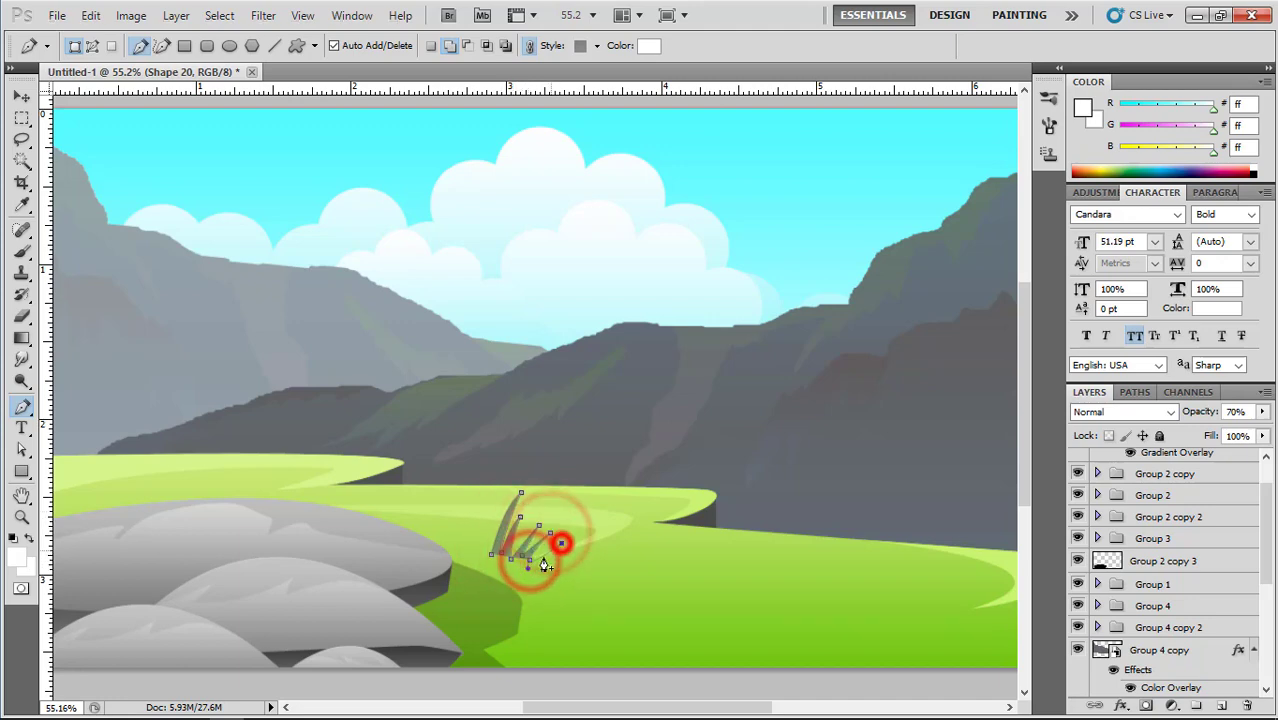
Add the left-leaning and central blades with the Pen tool and close the outline of the grass tuft.
left_click(428, 519)
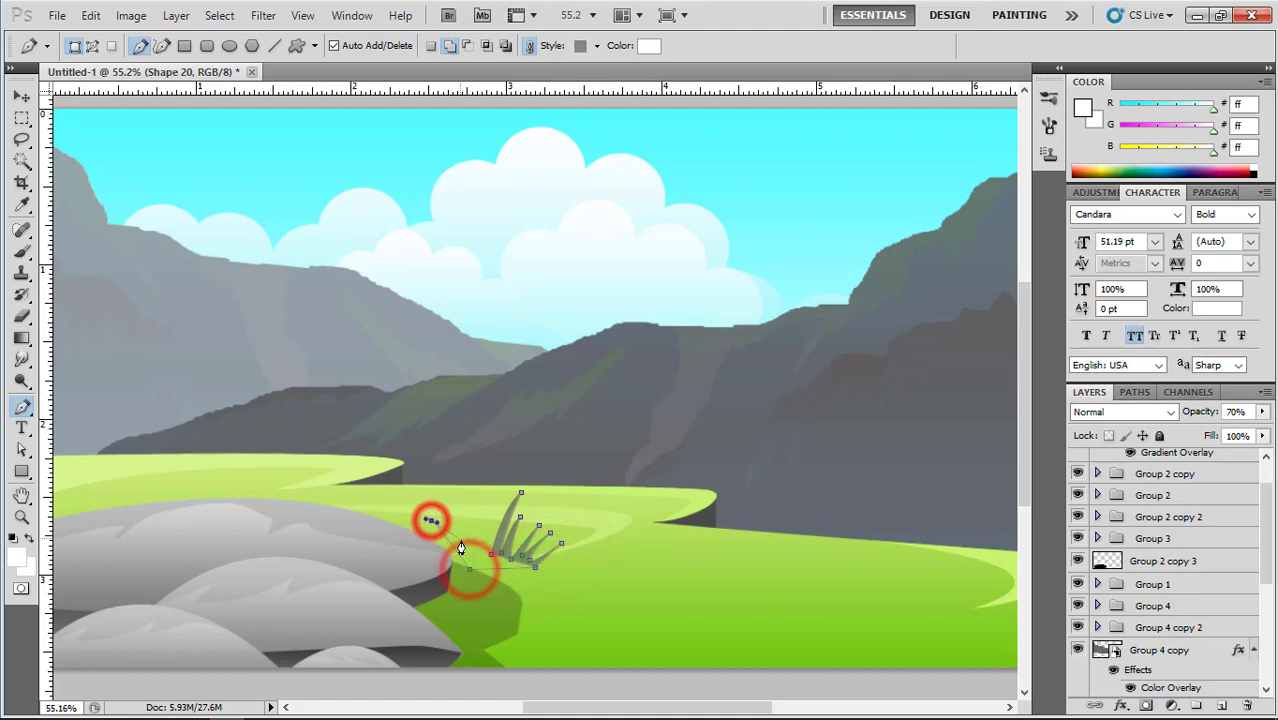
left_click(467, 547)
left_click(477, 550)
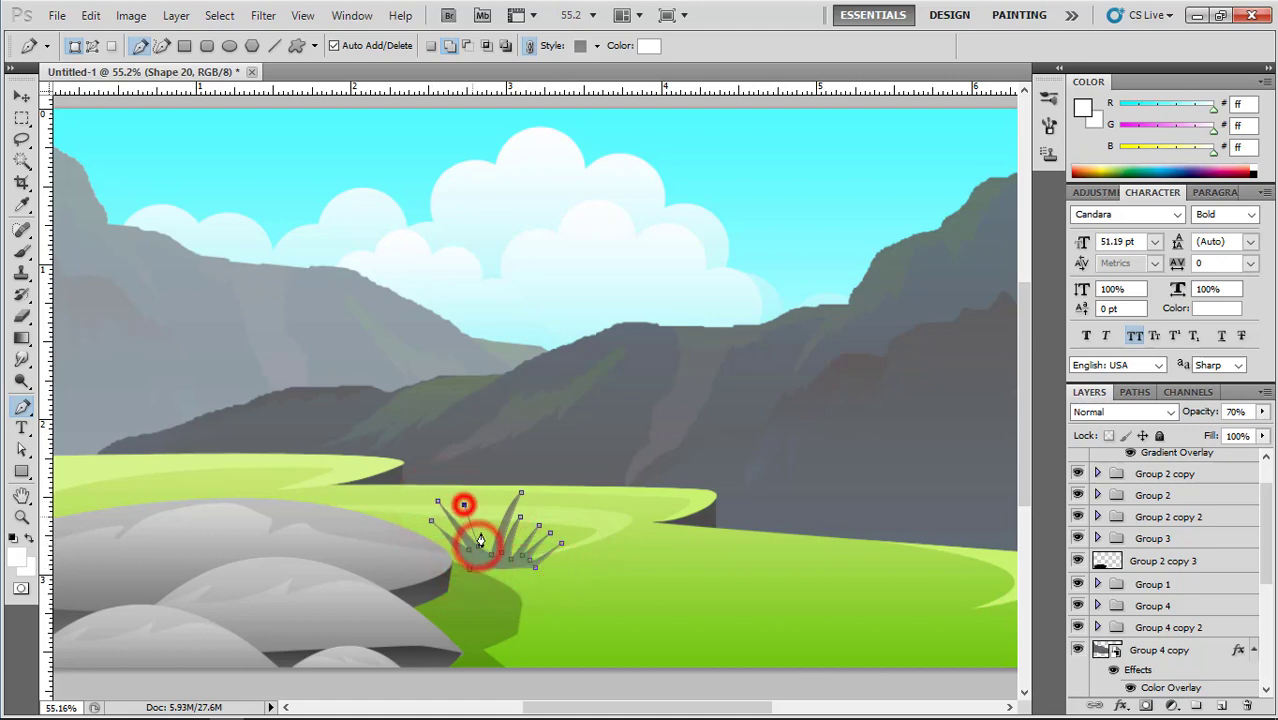
left_click(492, 555)
key("Return")
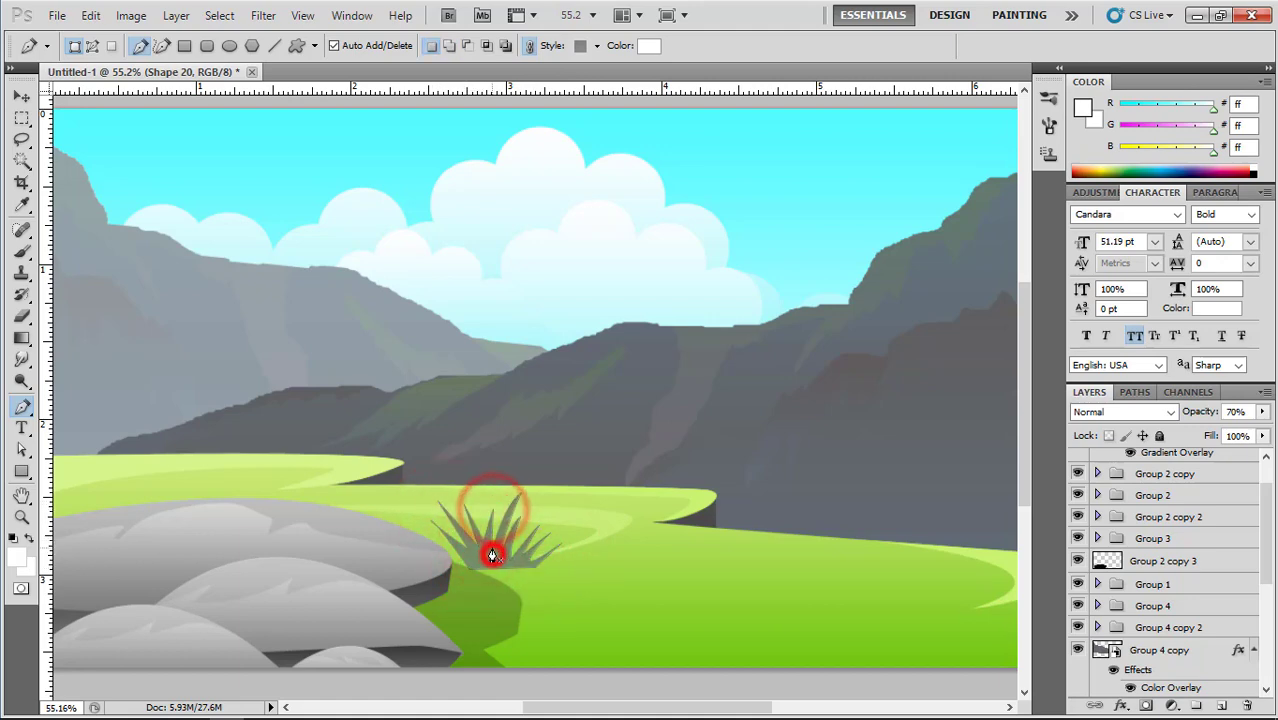
Clear the grass tuft's layer style and fill the shape with green 7ac01f based on the ground colour.
scroll(490, 552, "down", 2)
left_click(21, 95)
left_click(85, 151)
left_click(502, 517)
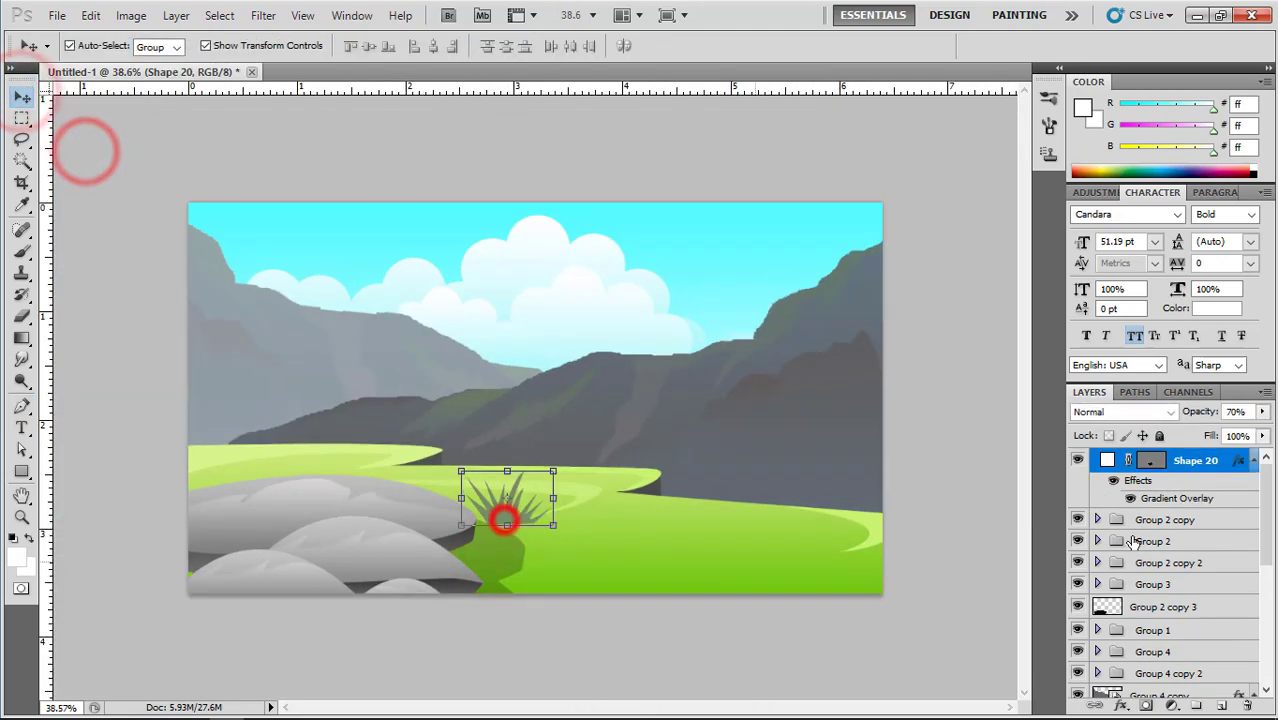
right_click(1210, 472)
left_click(1118, 385)
double_click(1105, 460)
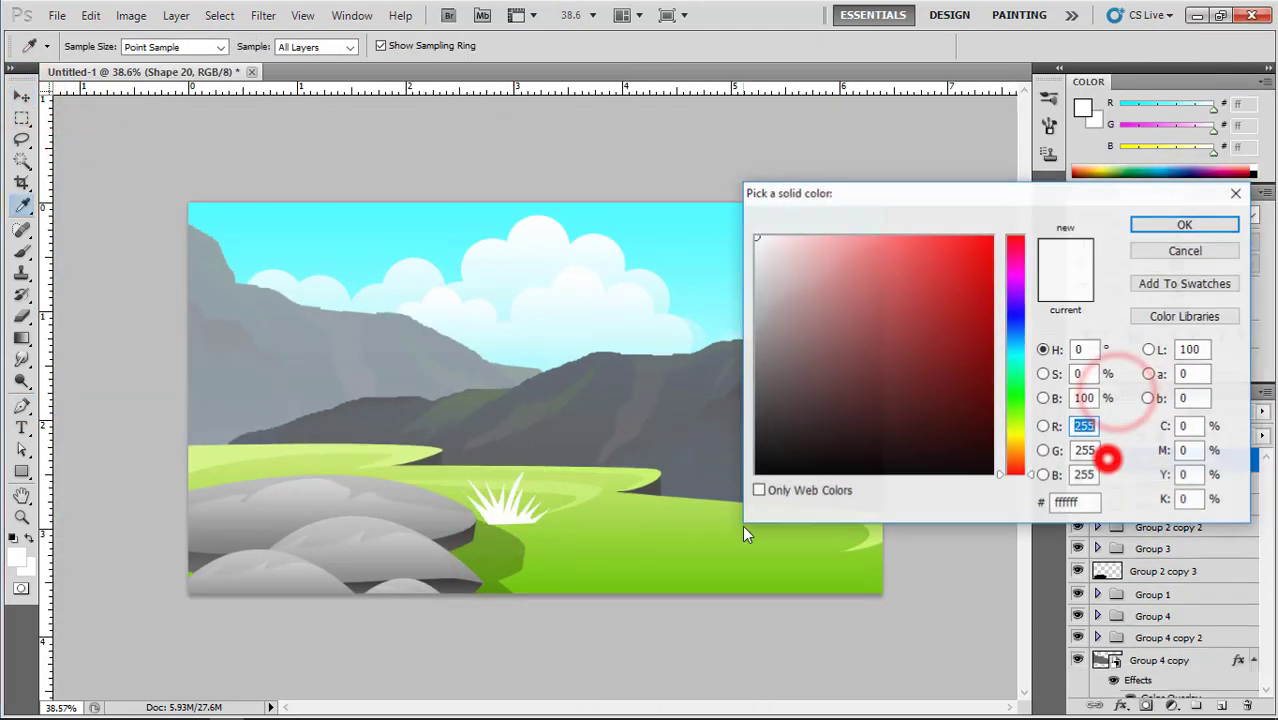
left_click(619, 553)
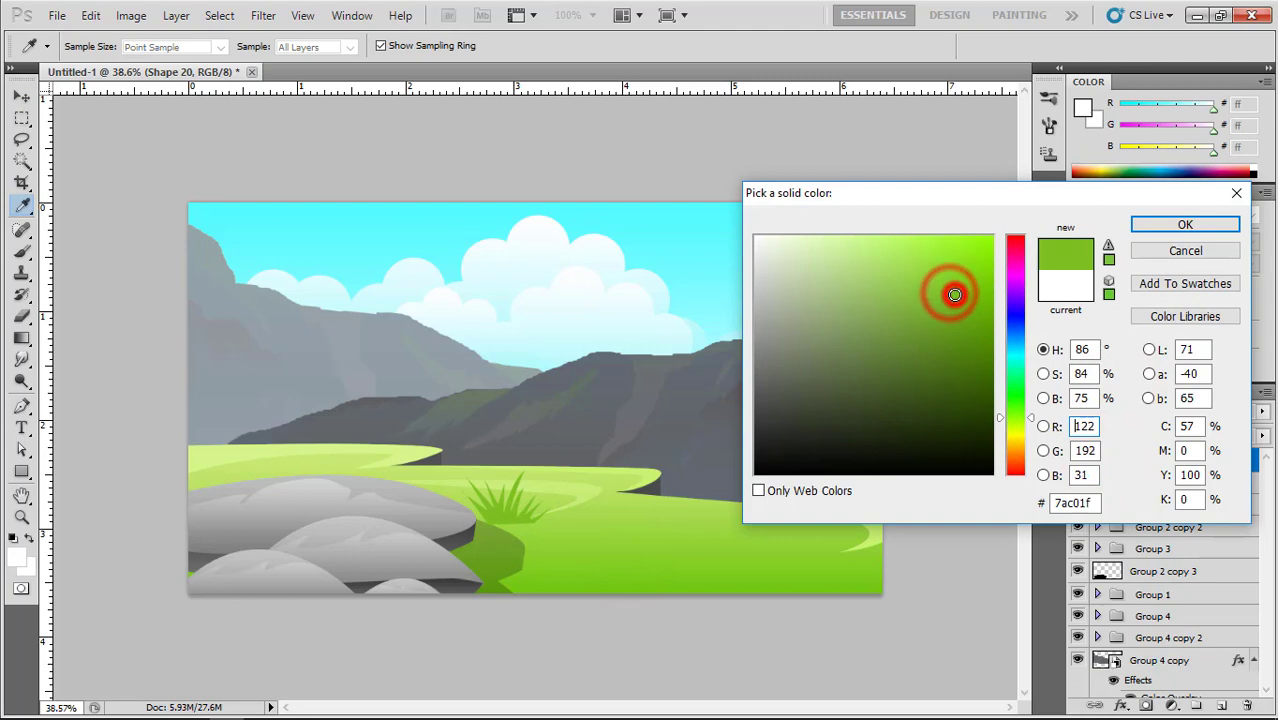
left_click(1169, 231)
Undo the accidental shift of the ground group and move the grass tuft onto the top edge of the large stone.
left_click_drag(519, 514, 412, 479)
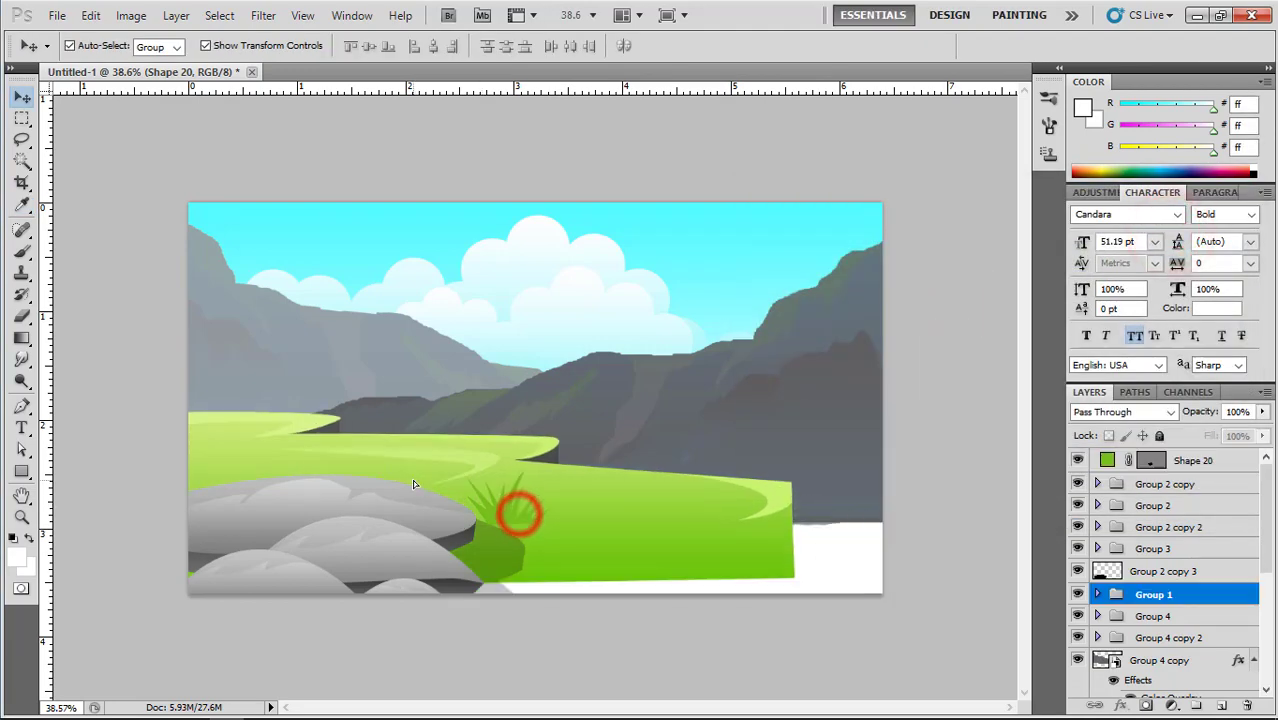
key("ctrl+alt+z")
left_click_drag(537, 525, 389, 496)
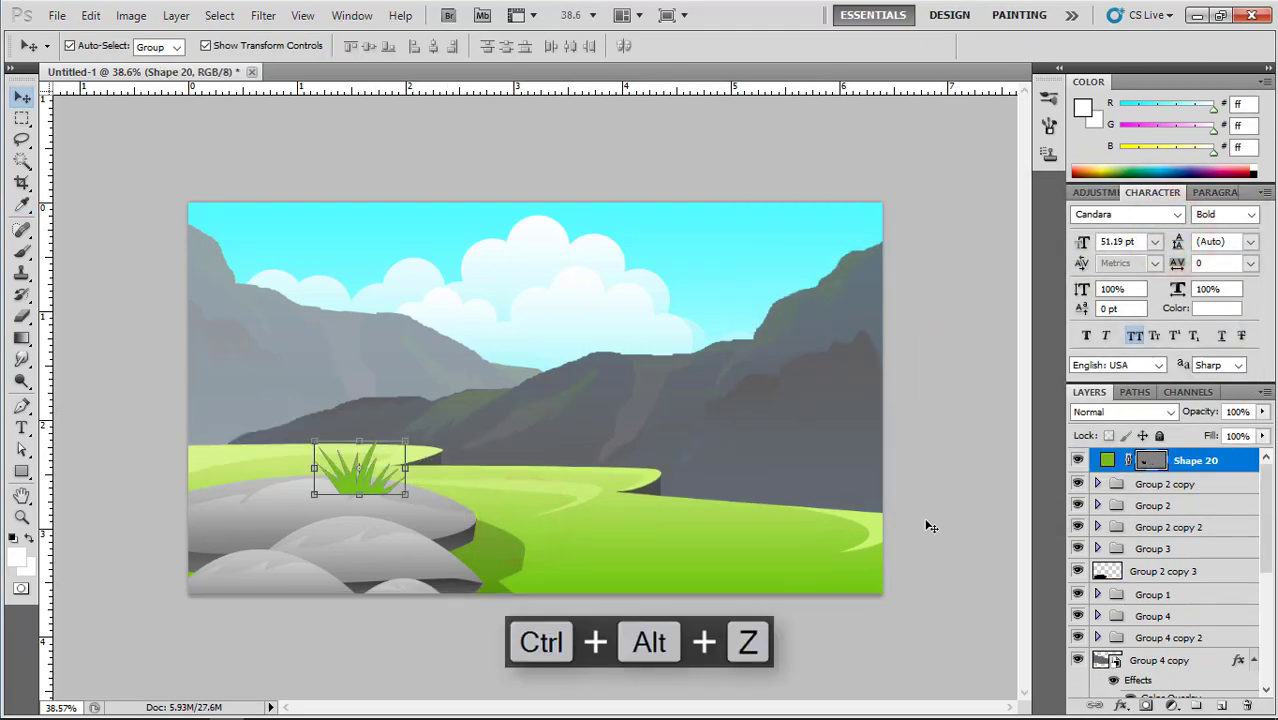
Reorder the grass tuft's layer so it sits behind the stones and directly above the ground group.
key("ctrl+bracketleft")
key("ctrl+bracketleft")
key("ctrl+bracketleft")
key("ctrl+bracketleft")
key("ctrl+bracketleft")
key("ctrl+bracketleft")
key("ctrl+bracketleft")
key("ctrl+bracketright")
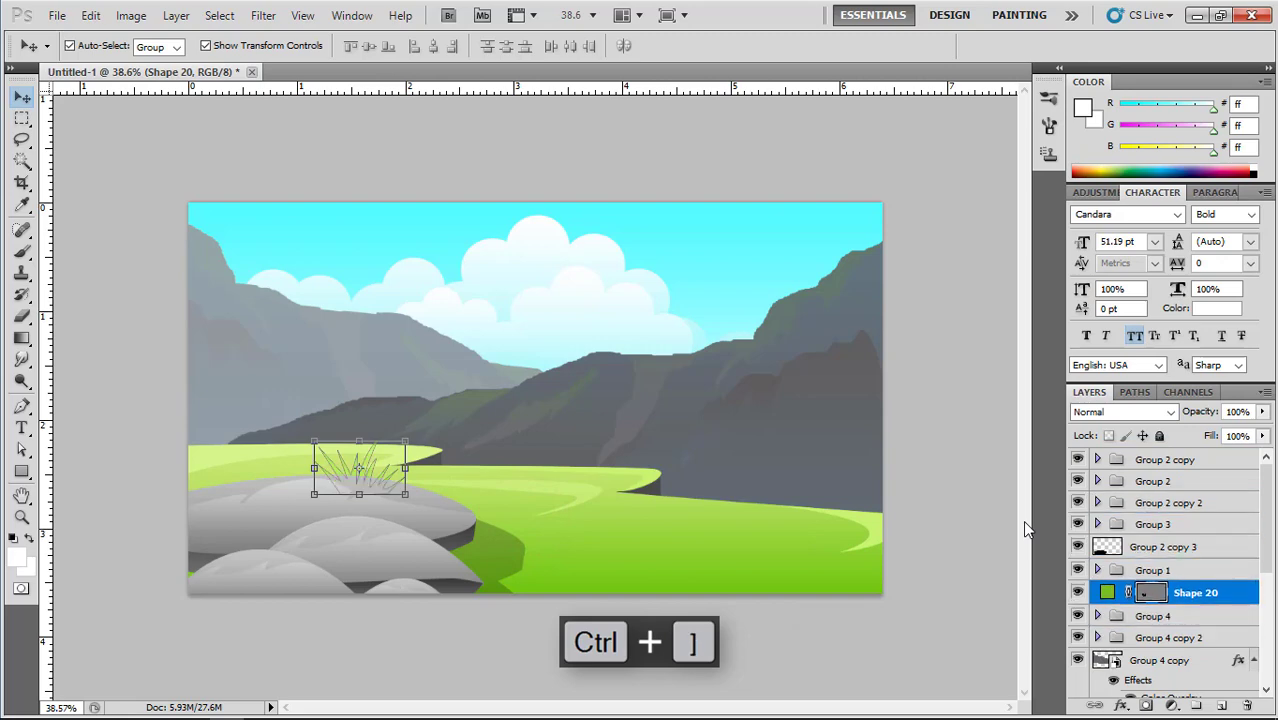
key("ctrl+bracketright")
left_click(963, 481)
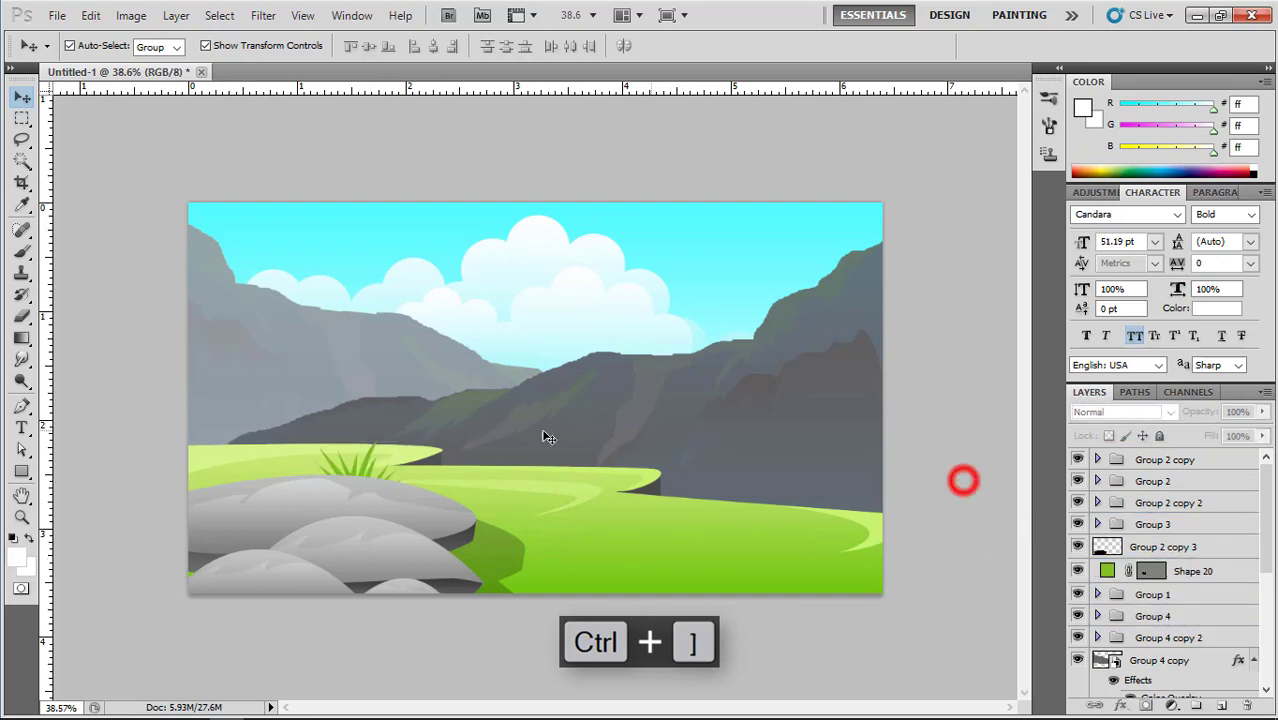
Scale the grass tuft up slightly behind the large stone.
left_click(366, 463)
left_click_drag(405, 445, 430, 428)
double_click(405, 464)
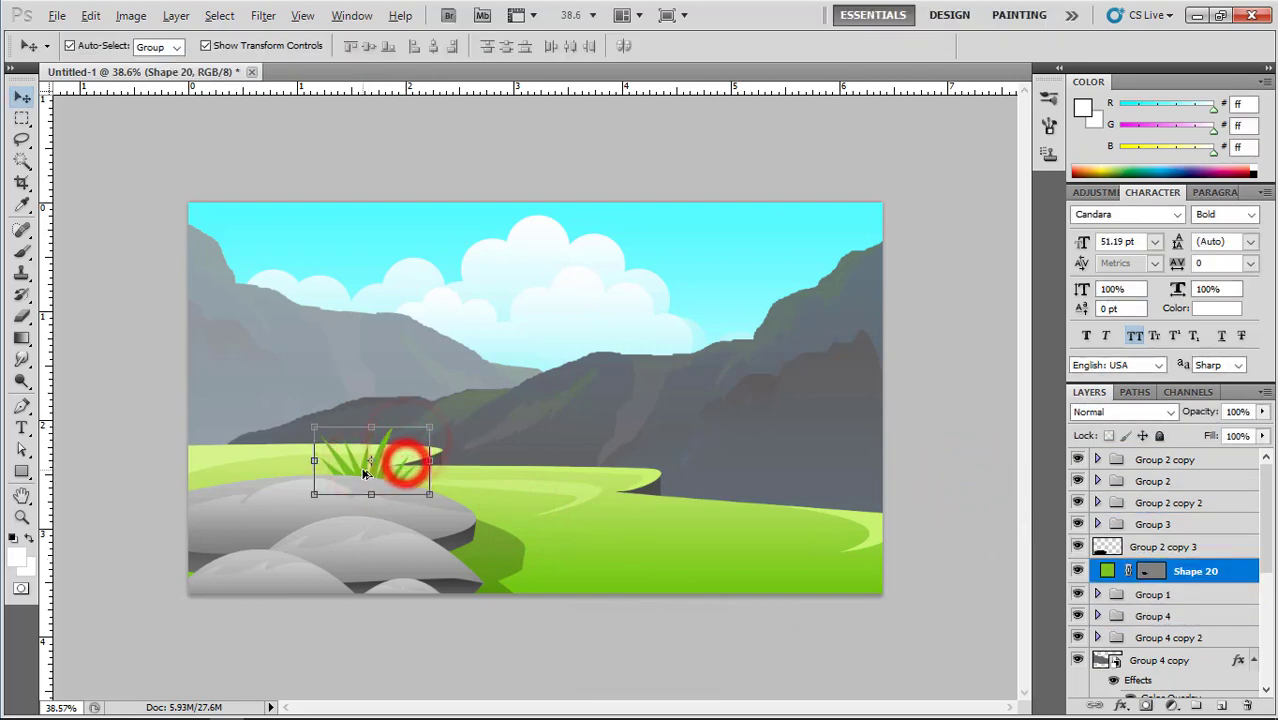
Duplicate the grass tuft to the left and scale the copy down to about 66%.
left_click_drag(319, 470, 318, 468)
left_click_drag(383, 427, 345, 448)
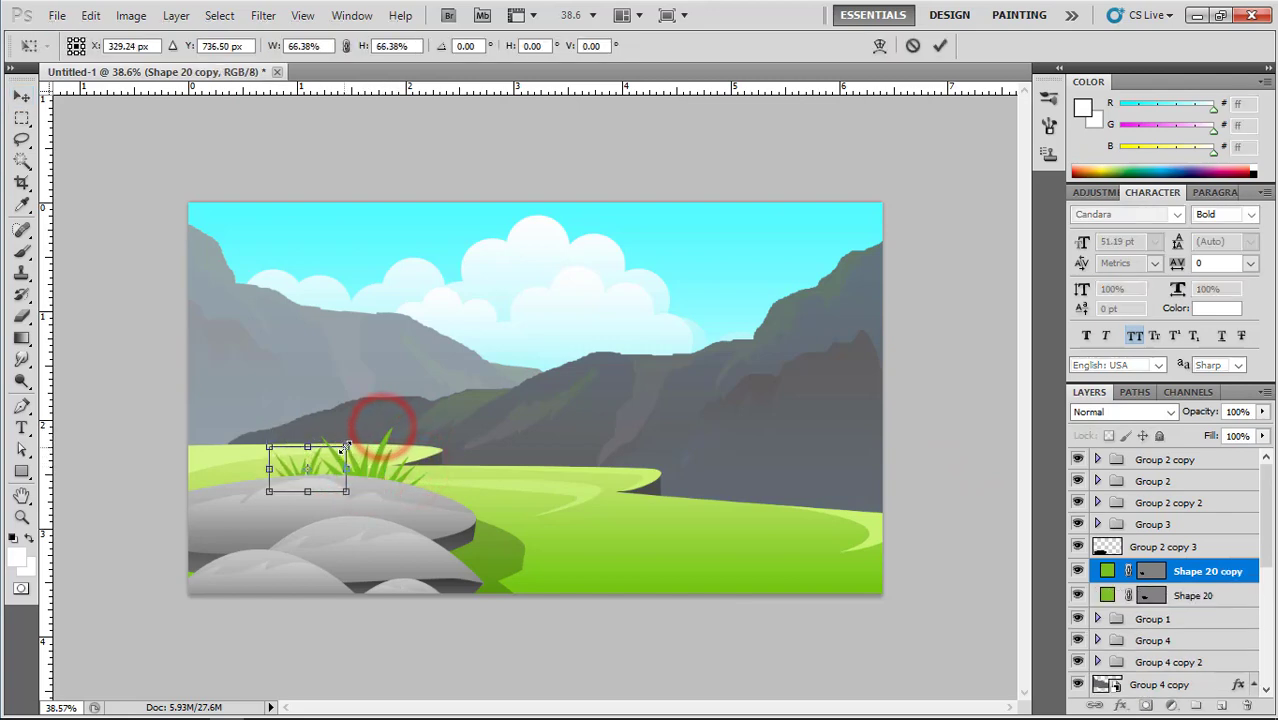
key("Return")
left_click(525, 207)
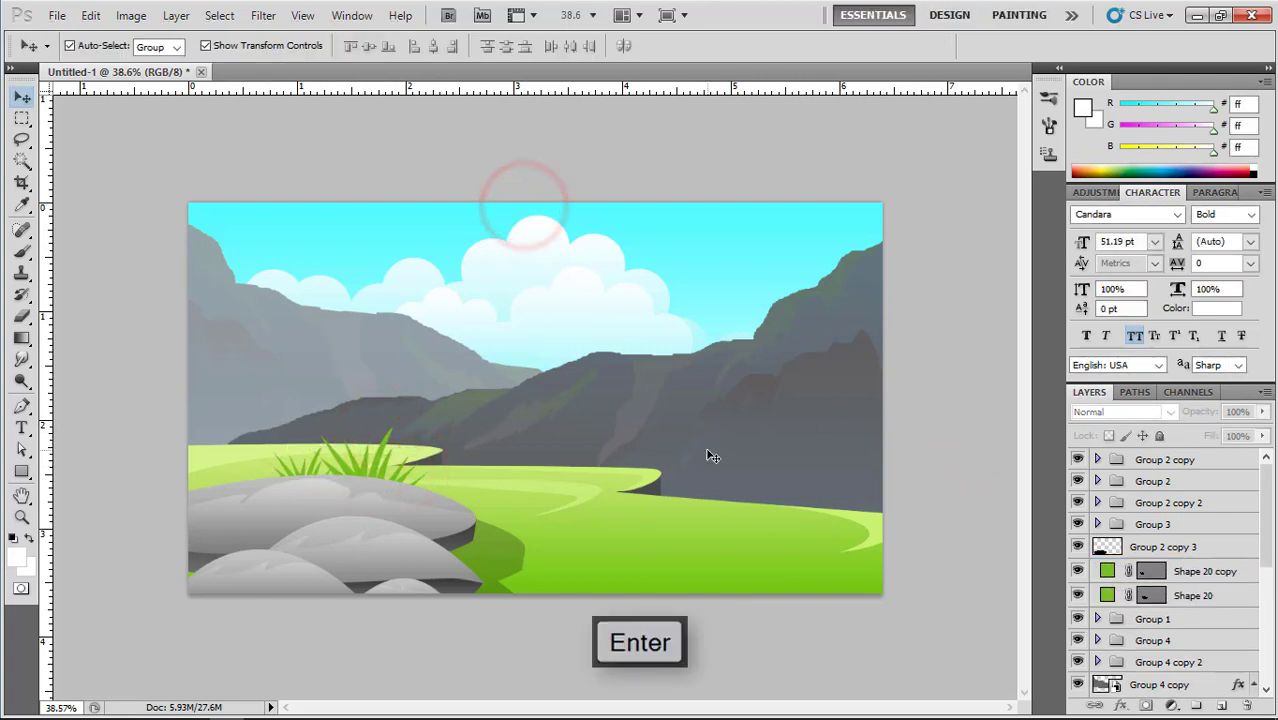
left_click(23, 407)
right_click(23, 410)
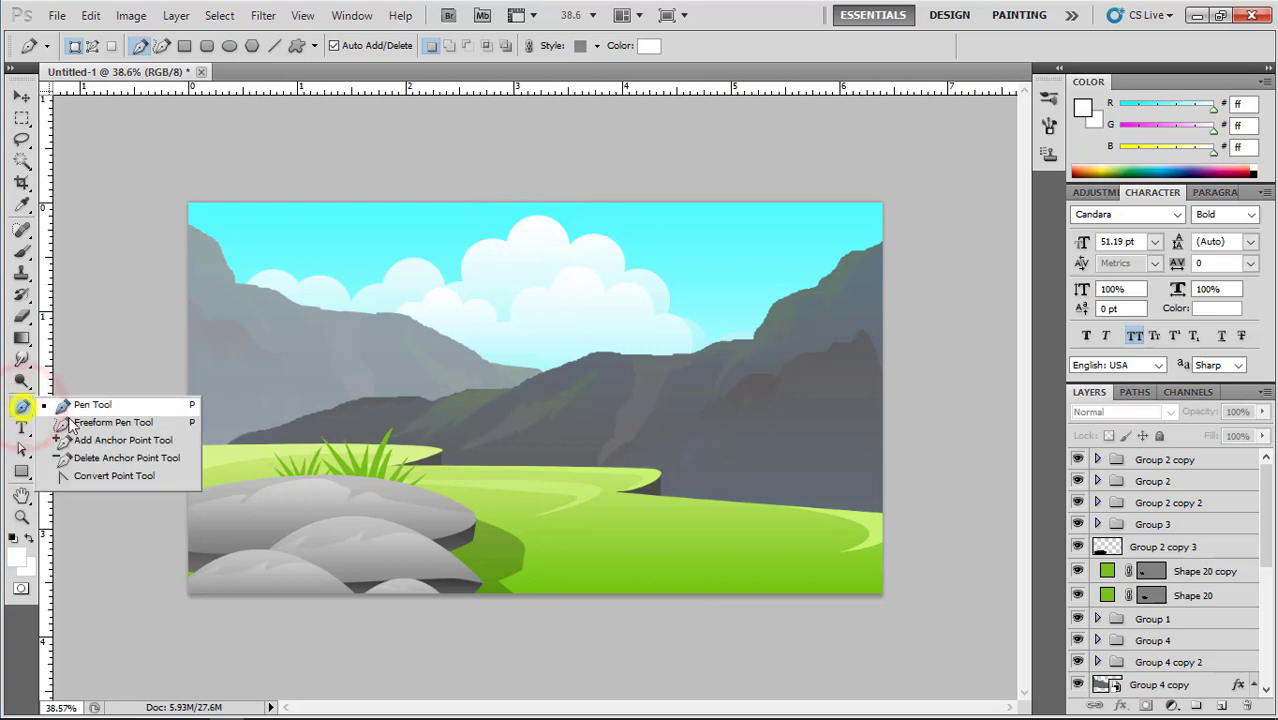
left_click(71, 441)
scroll(233, 391, "up", 4)
left_click_drag(175, 421, 345, 386)
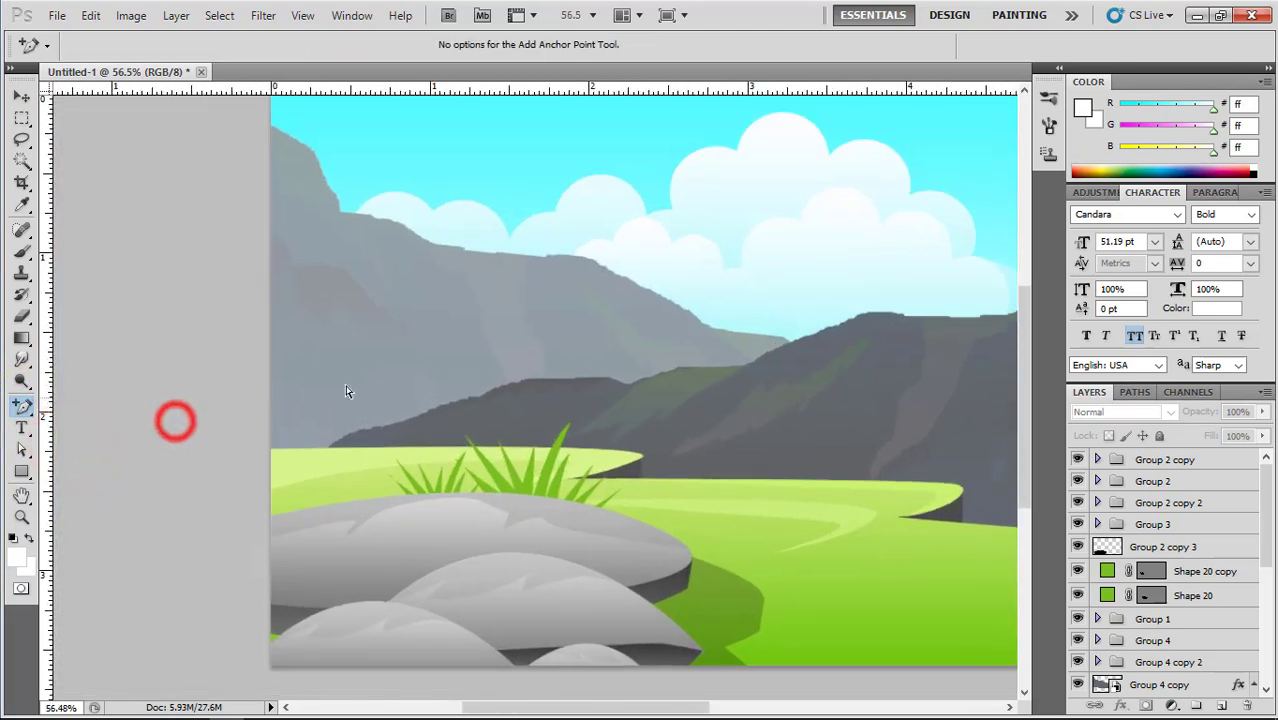
Add a layer beneath the ground group and draw a jagged foliage outline with the Freeform Pen at the scene's left edge above the grass.
right_click(22, 408)
left_click(71, 422)
scroll(1148, 573, "down", 3)
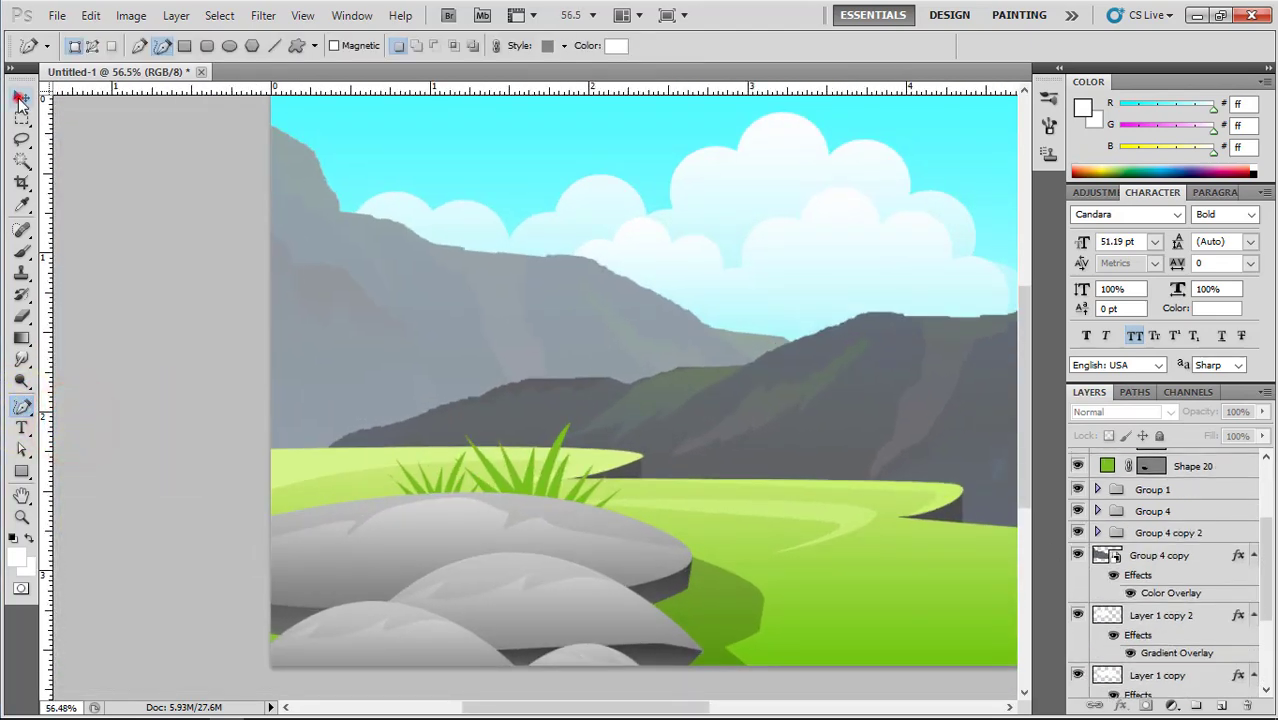
left_click(20, 99)
left_click(800, 517)
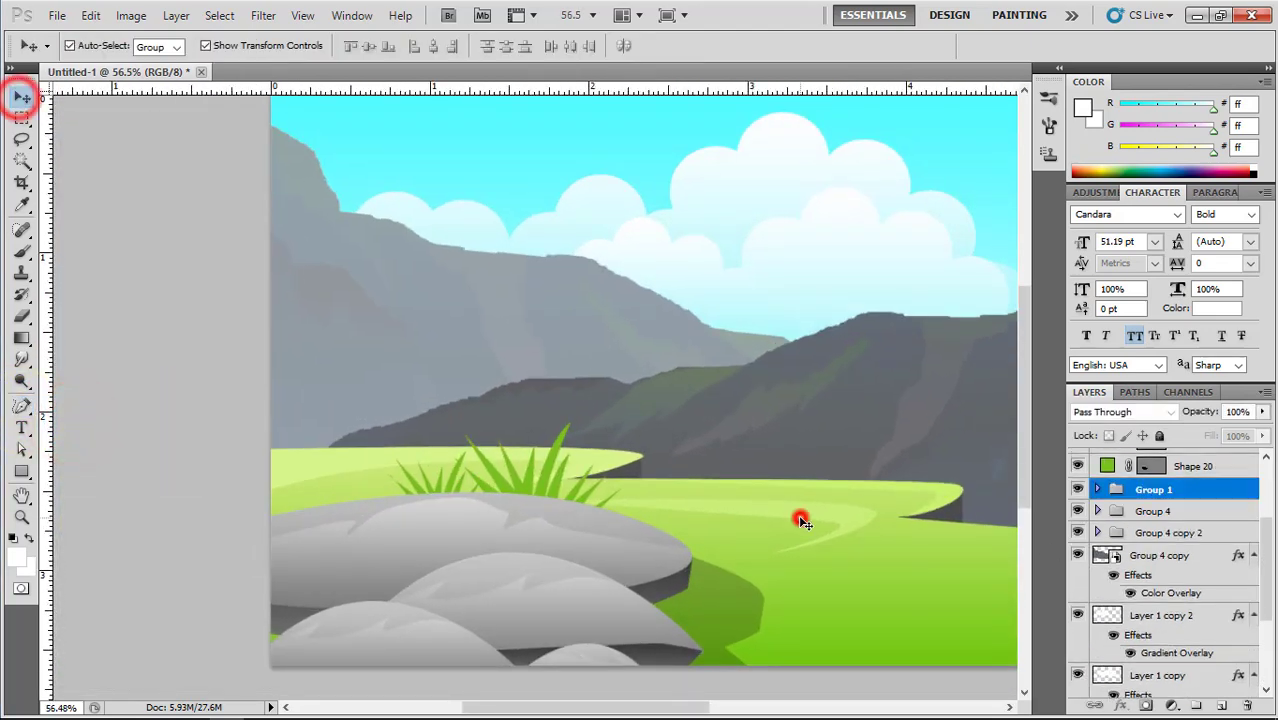
left_click(1170, 511)
left_click(1221, 705)
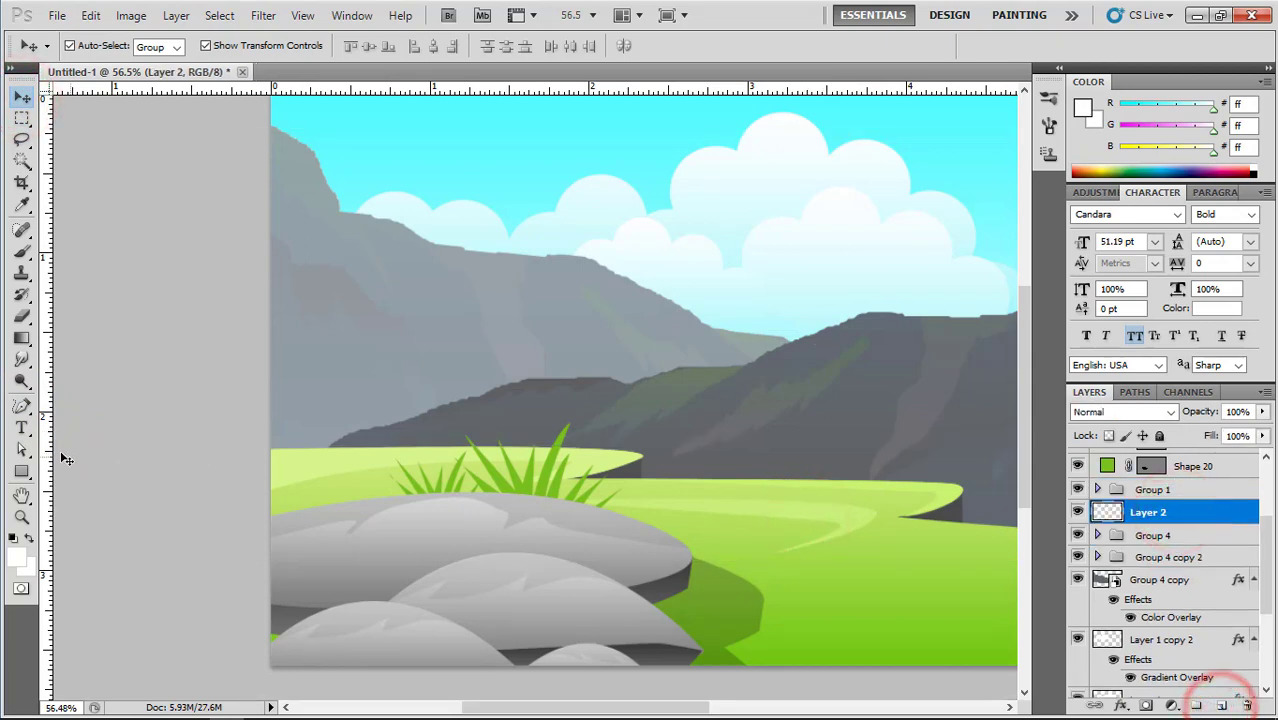
left_click(19, 406)
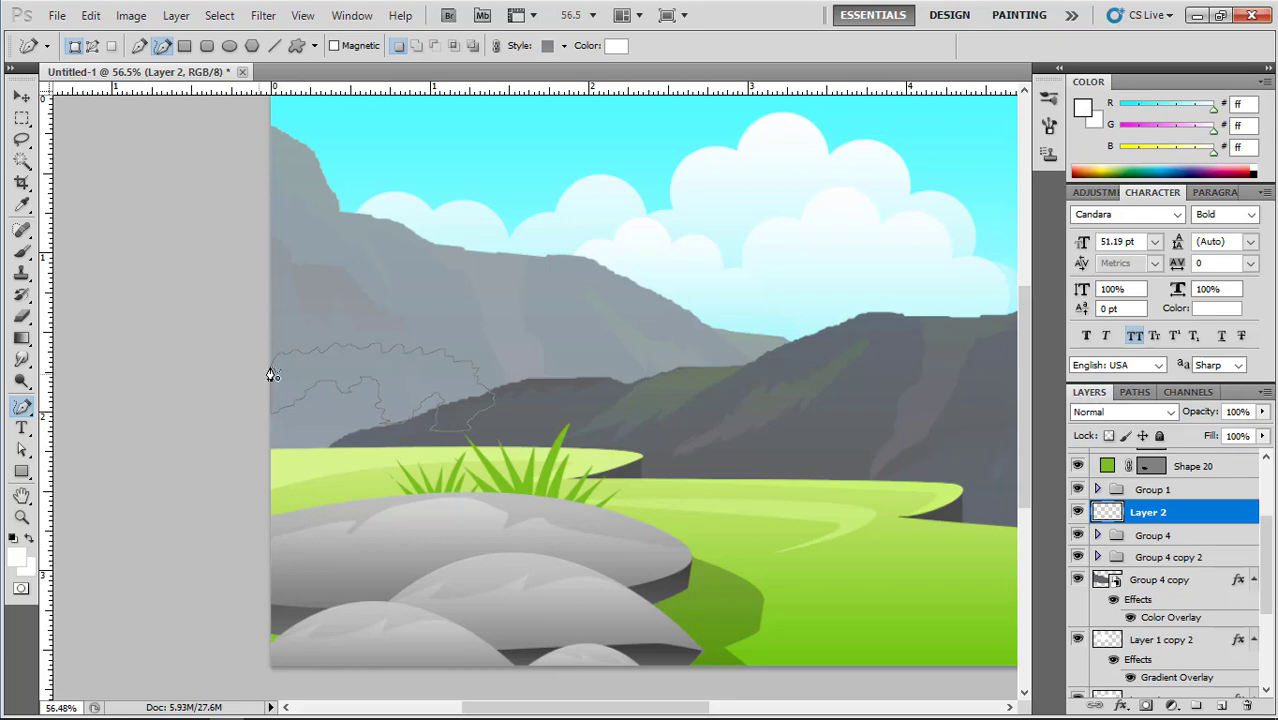
left_click_drag(271, 374, 272, 372)
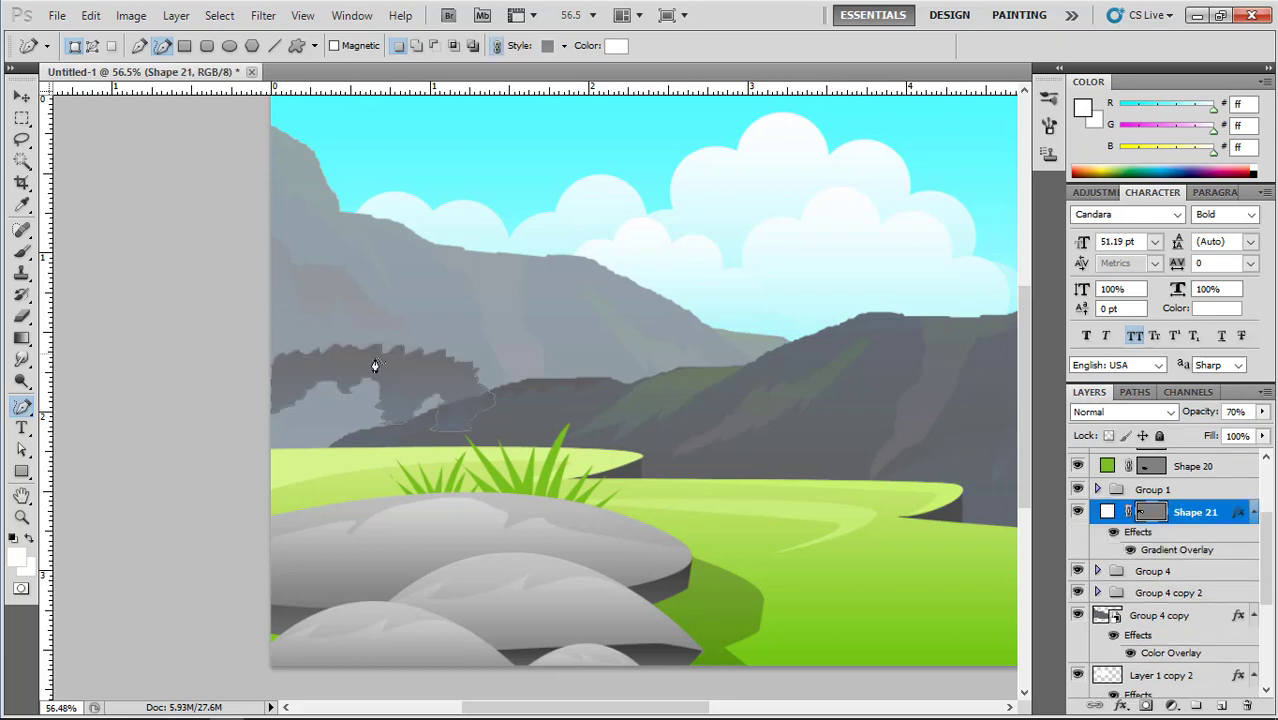
Edit the foliage shape's gradient overlay and set its lower, starting colour stop to green #339b00.
double_click(1232, 511)
left_click(803, 392)
left_click(1004, 242)
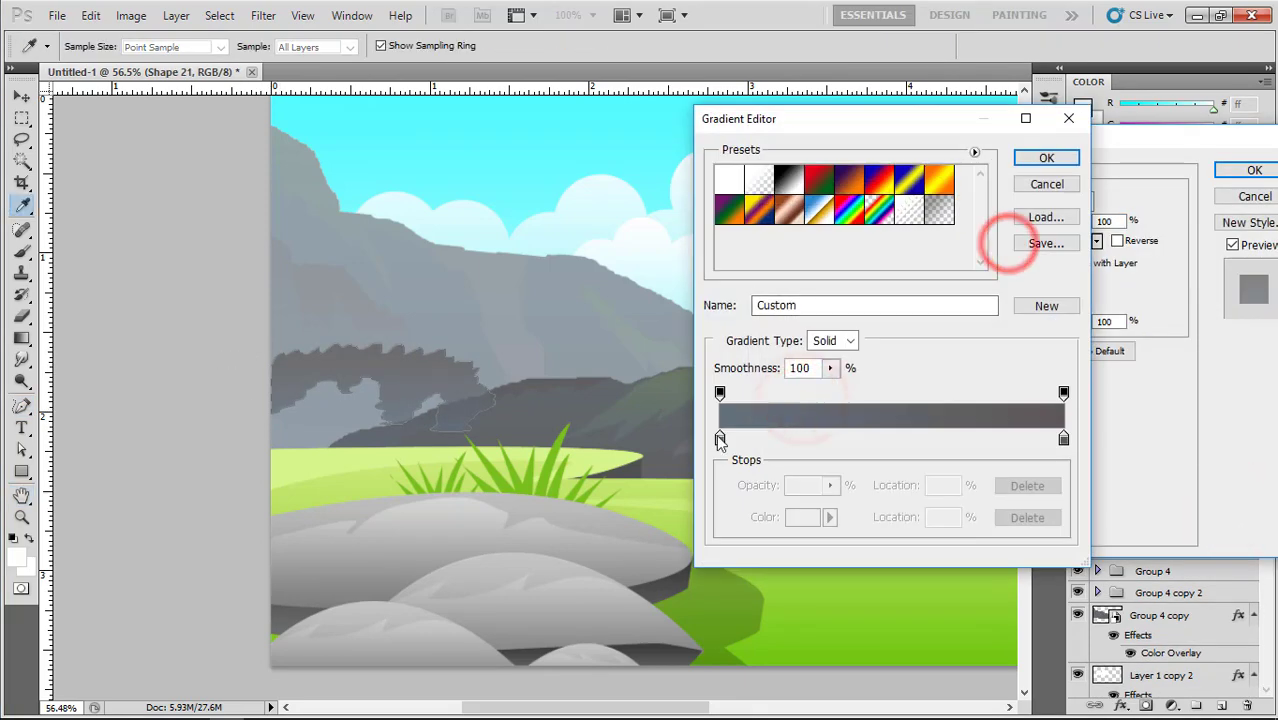
double_click(720, 438)
left_click(1013, 405)
left_click_drag(970, 327, 1093, 327)
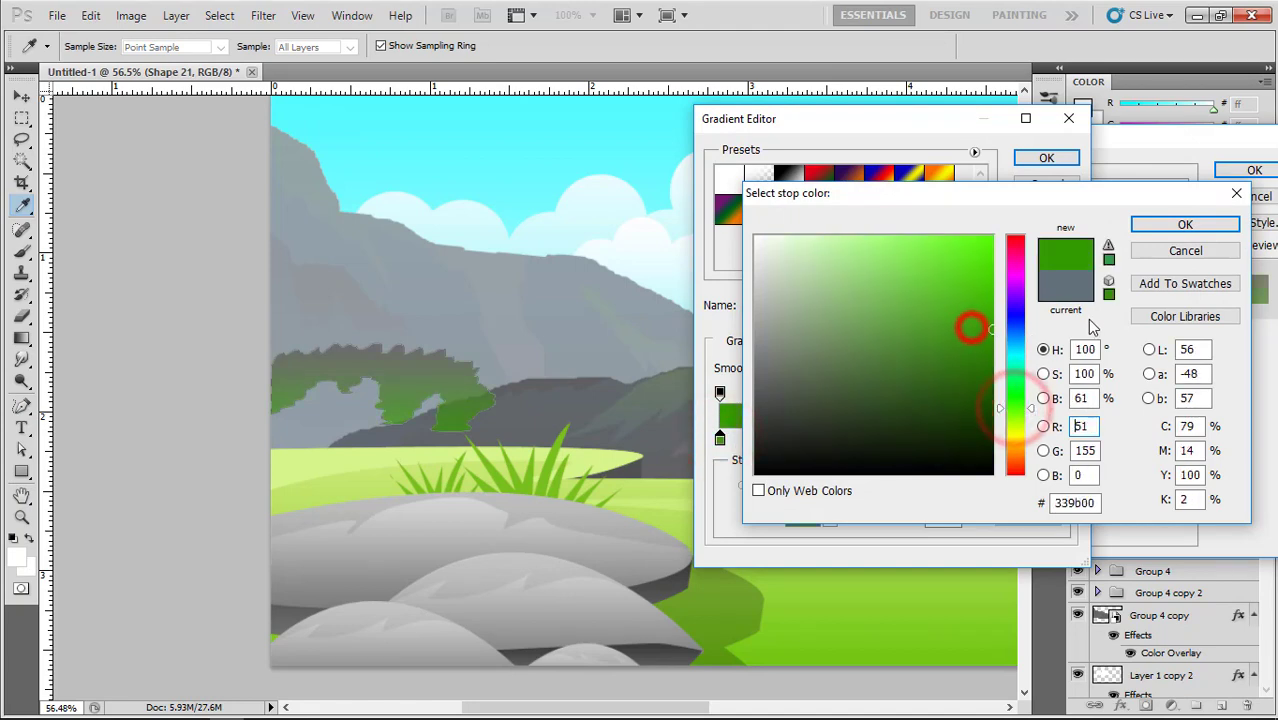
left_click(1158, 226)
Change the end colour stop of the foliage gradient to a light yellow-green and apply the layer style.
double_click(1061, 437)
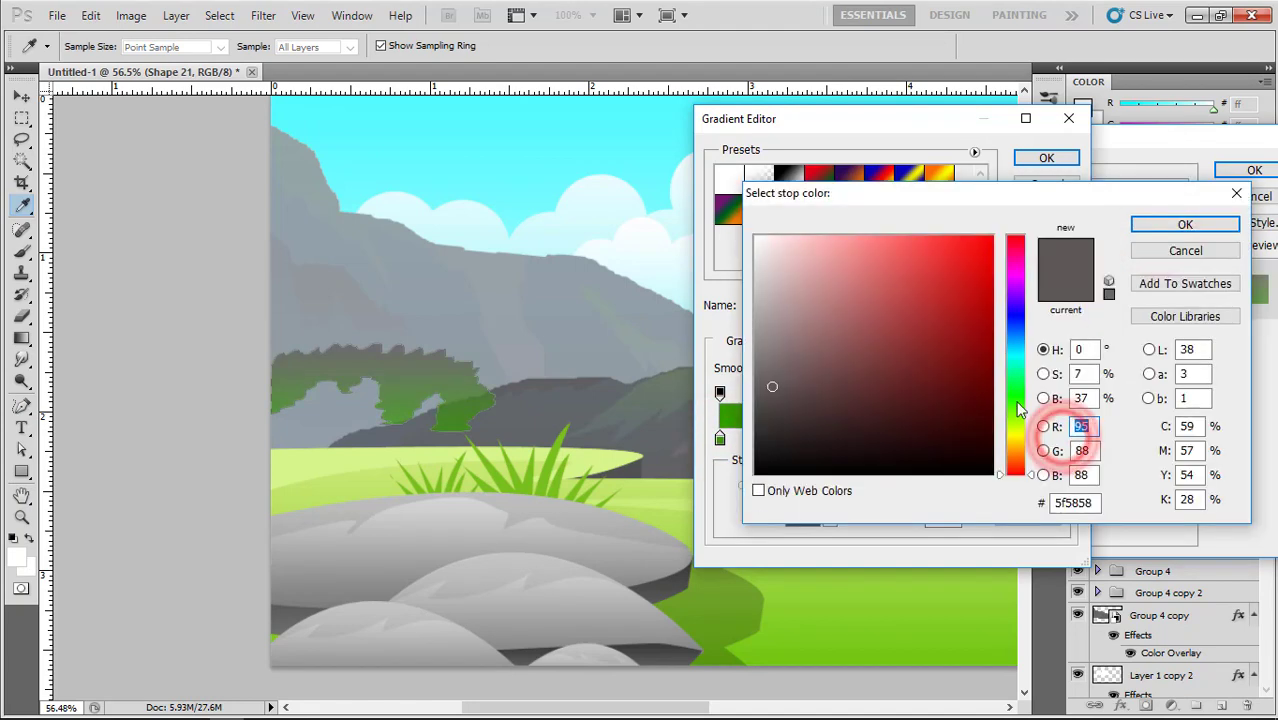
left_click(1015, 424)
left_click_drag(847, 264, 879, 243)
left_click(1185, 224)
left_click(1046, 157)
left_click(1252, 168)
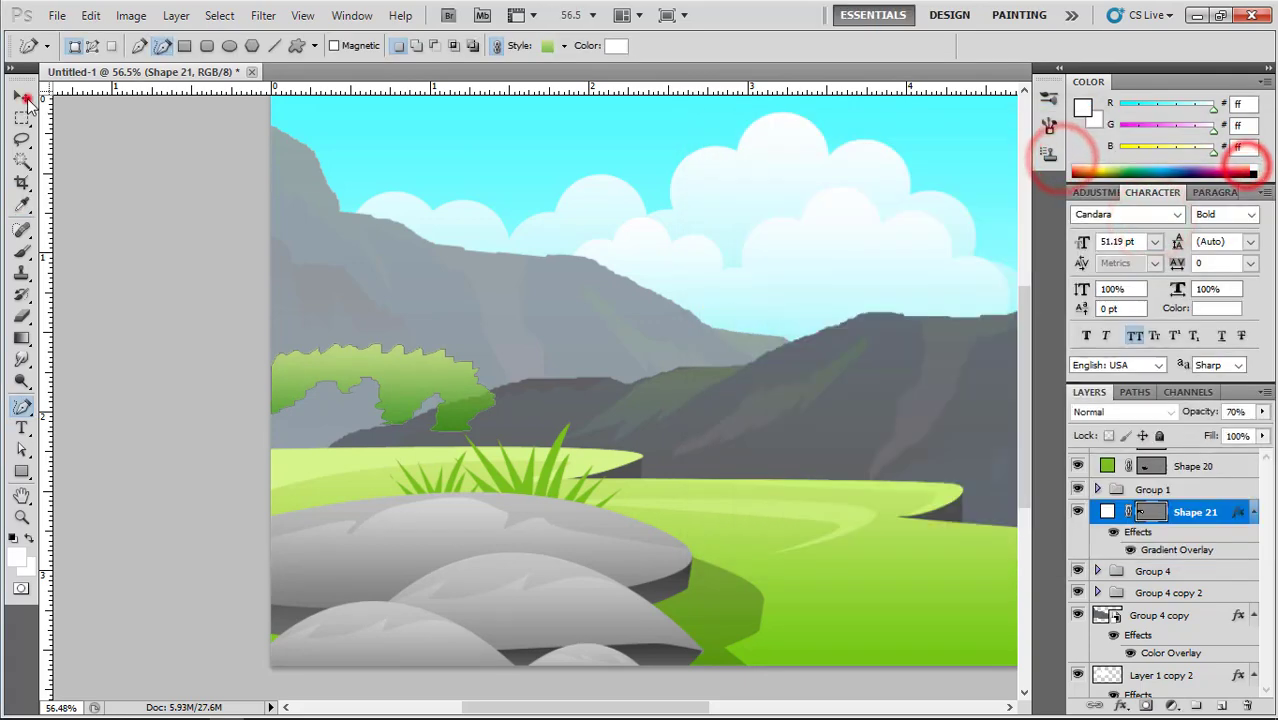
Raise the foliage shape's layer opacity to 100%.
left_click(25, 98)
left_click(138, 169)
scroll(465, 360, "down", 3)
scroll(246, 399, "up", 5)
left_click_drag(247, 418, 443, 335)
left_click(514, 360)
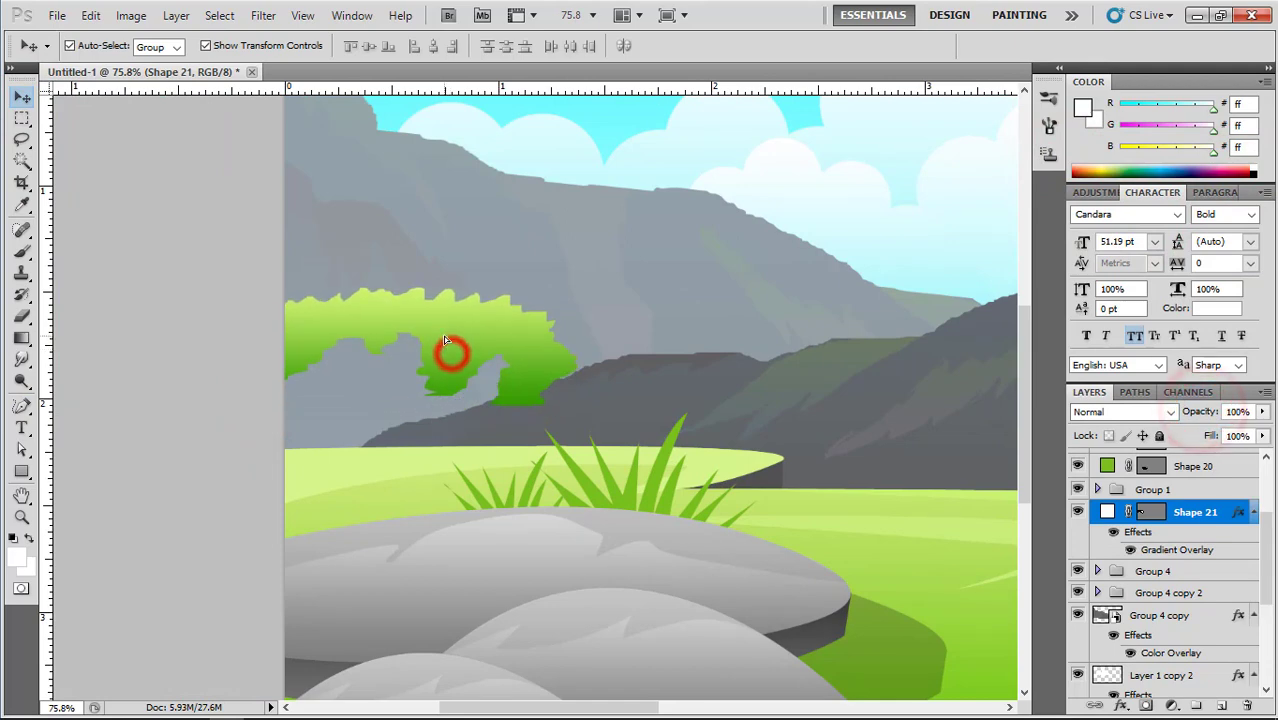
Add a layer beneath the foliage shape and draw a second jagged foliage shape with the Freeform Pen, filling the gaps below it.
left_click(19, 404)
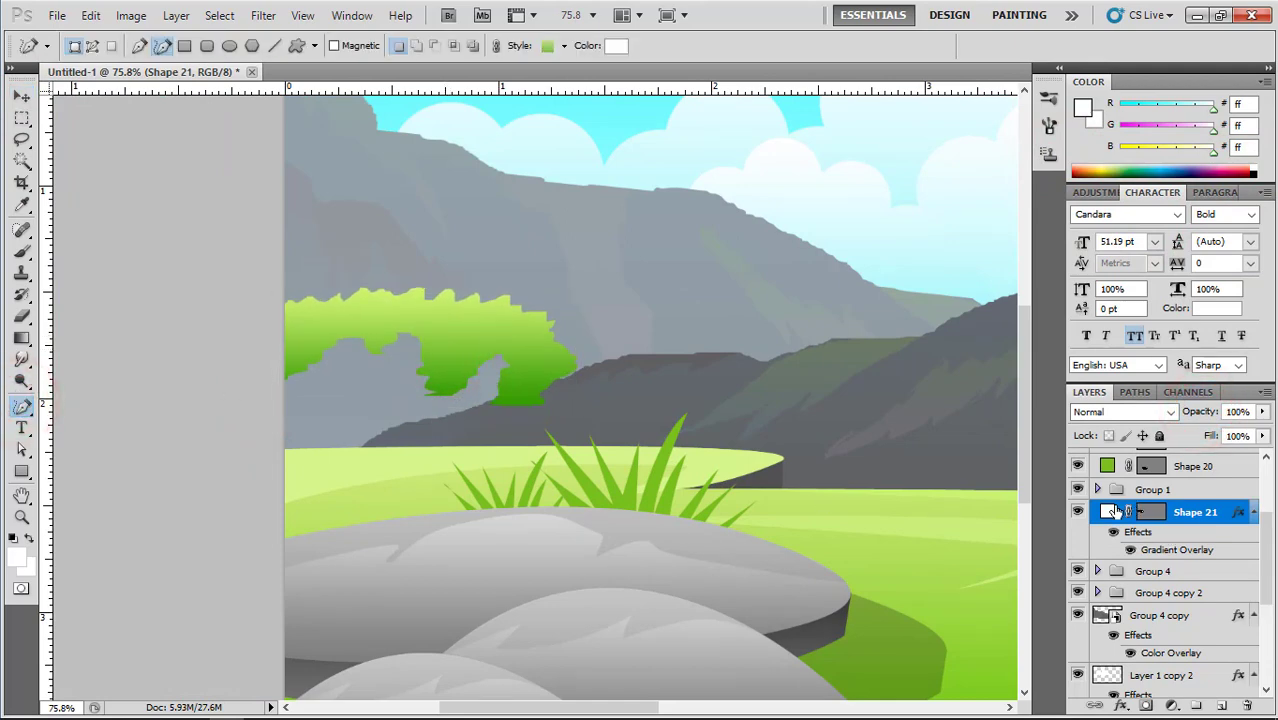
left_click(1077, 511)
left_click(1077, 511)
left_click(1193, 571)
left_click(1222, 705)
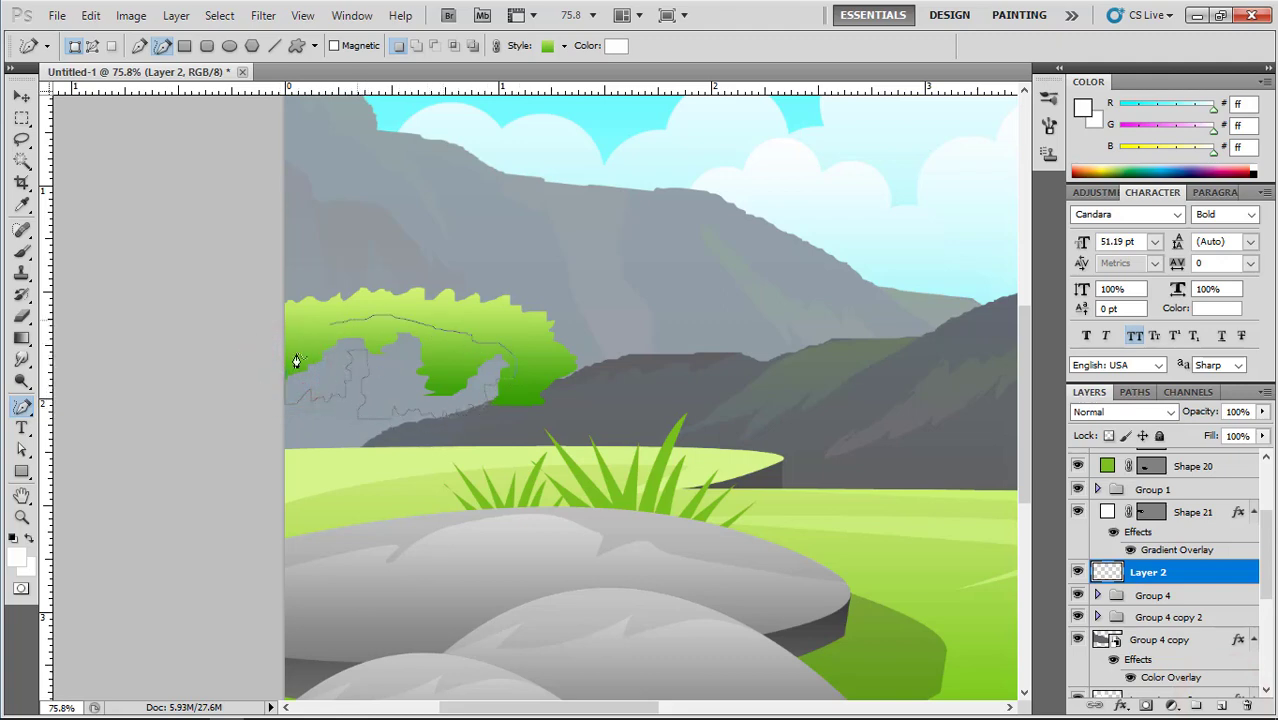
left_click(296, 361)
left_click(21, 95)
left_click(105, 188)
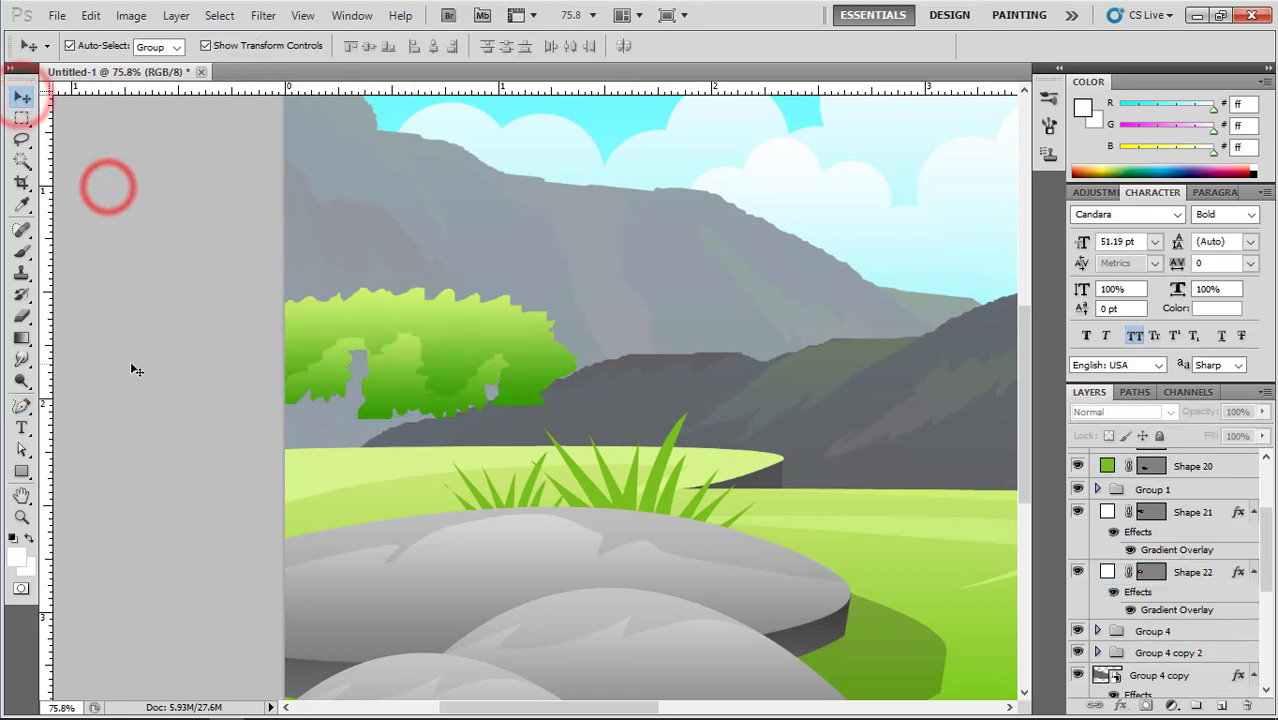
Draw a third foliage shape with the Freeform Pen along the bush's lower edge and lower its layer to just above the ground group.
left_click(21, 405)
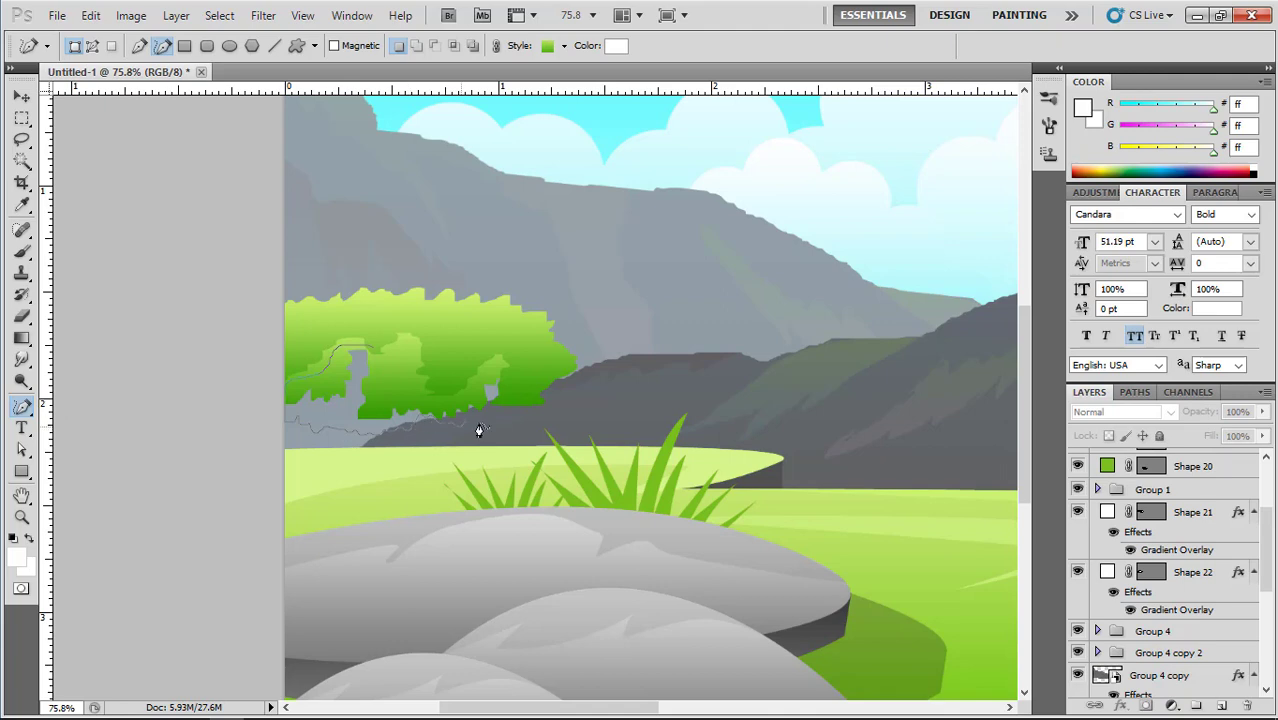
left_click(375, 355)
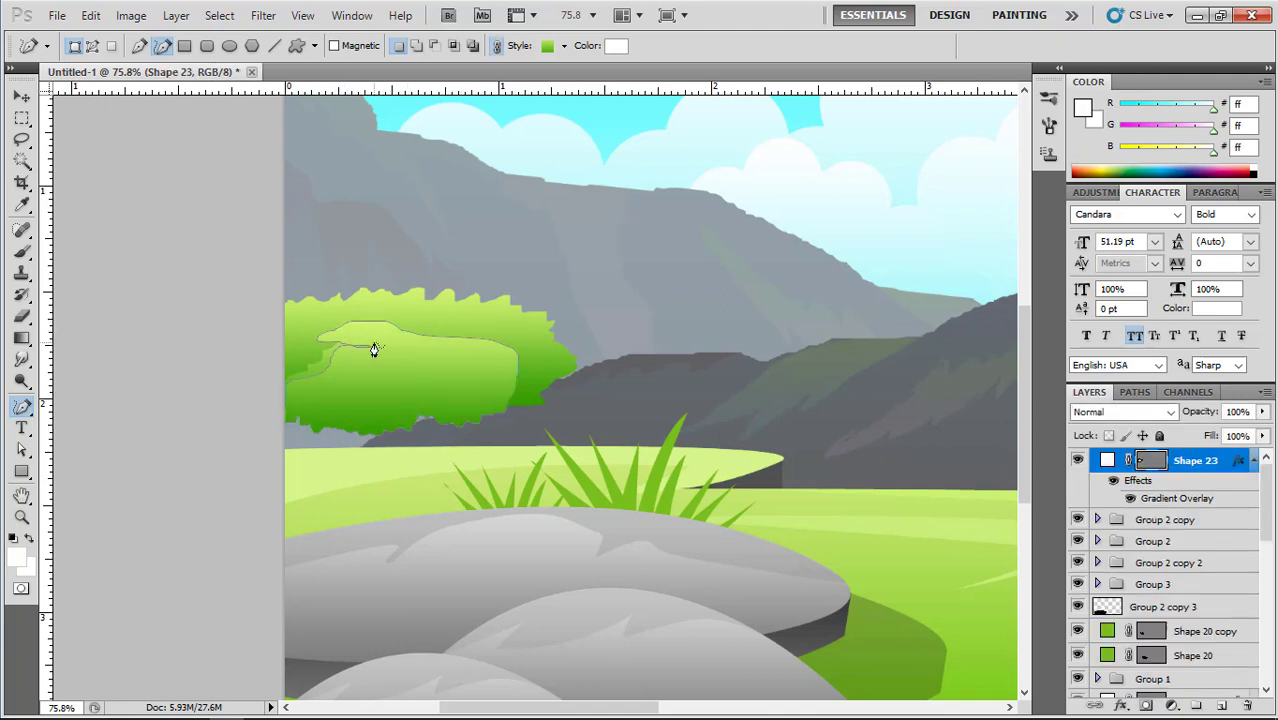
left_click(21, 95)
key("ctrl+bracketleft")
key("ctrl+bracketleft")
key("ctrl+bracketleft")
key("ctrl+bracketleft")
key("ctrl+bracketleft")
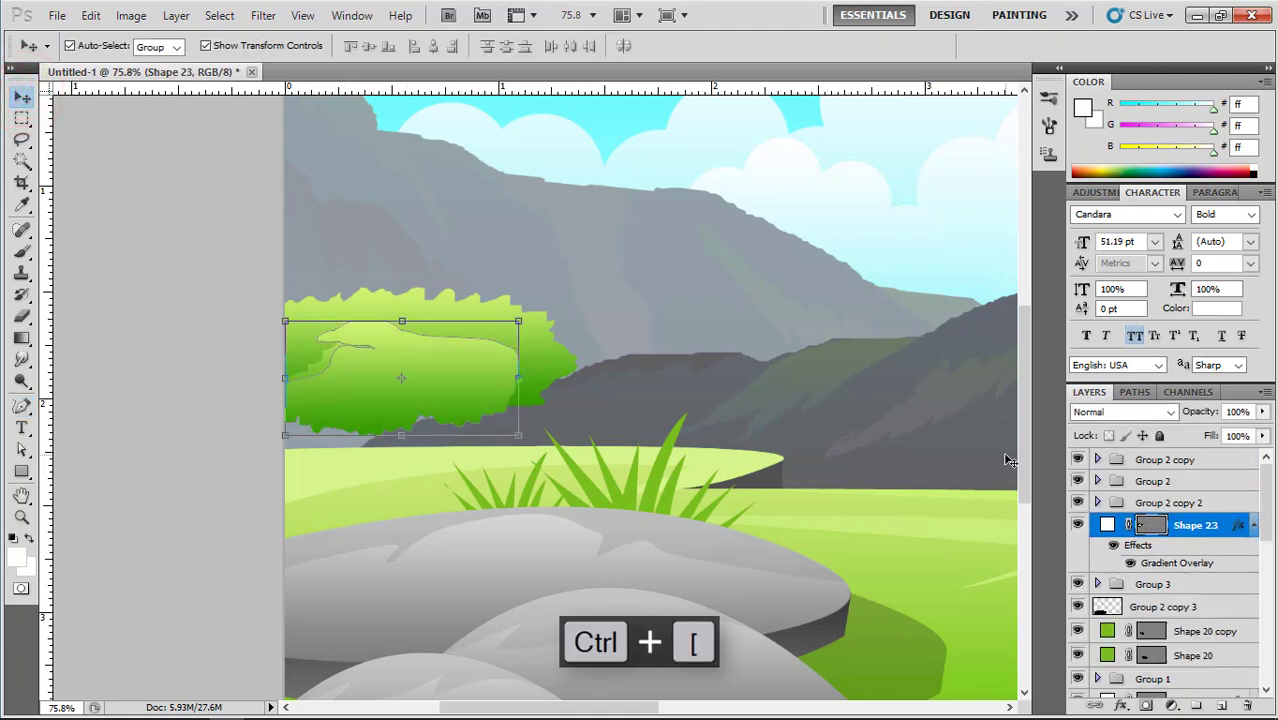
key("ctrl+bracketleft")
key("ctrl+bracketleft")
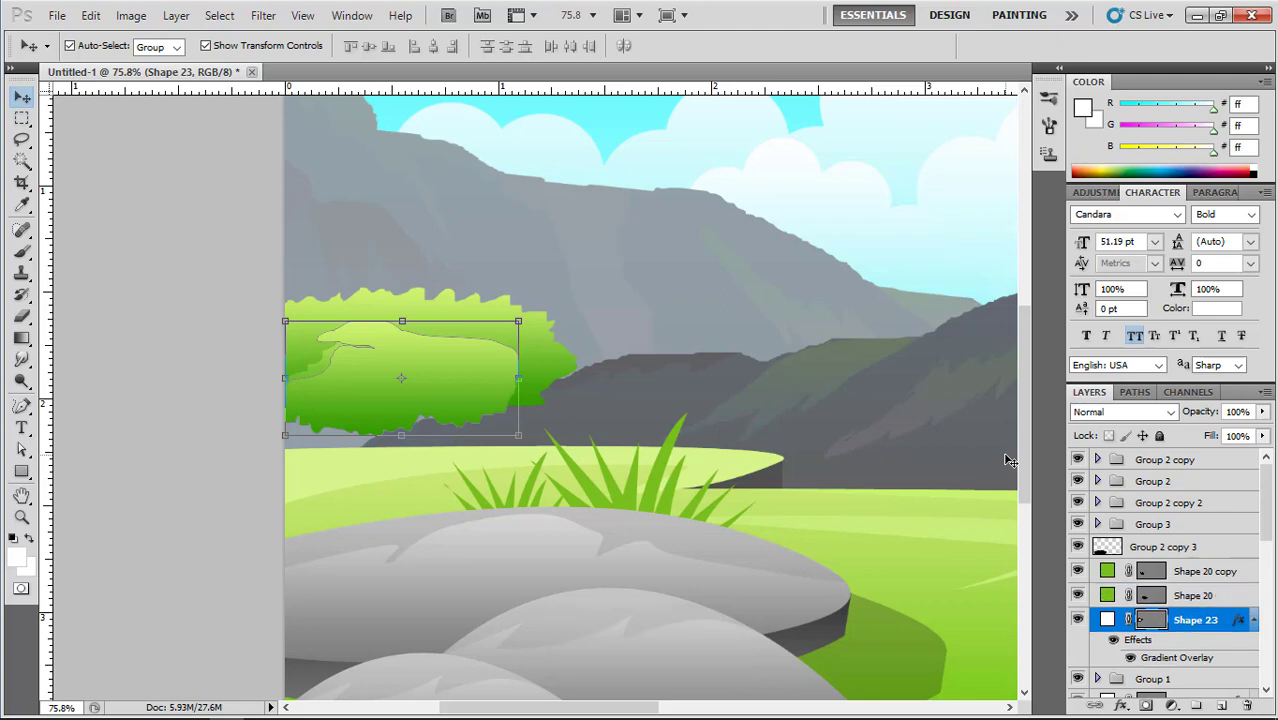
Move the third foliage shape's layer below the ground group and beneath the other two foliage shapes.
scroll(1163, 596, "down", 2)
left_click(1080, 578)
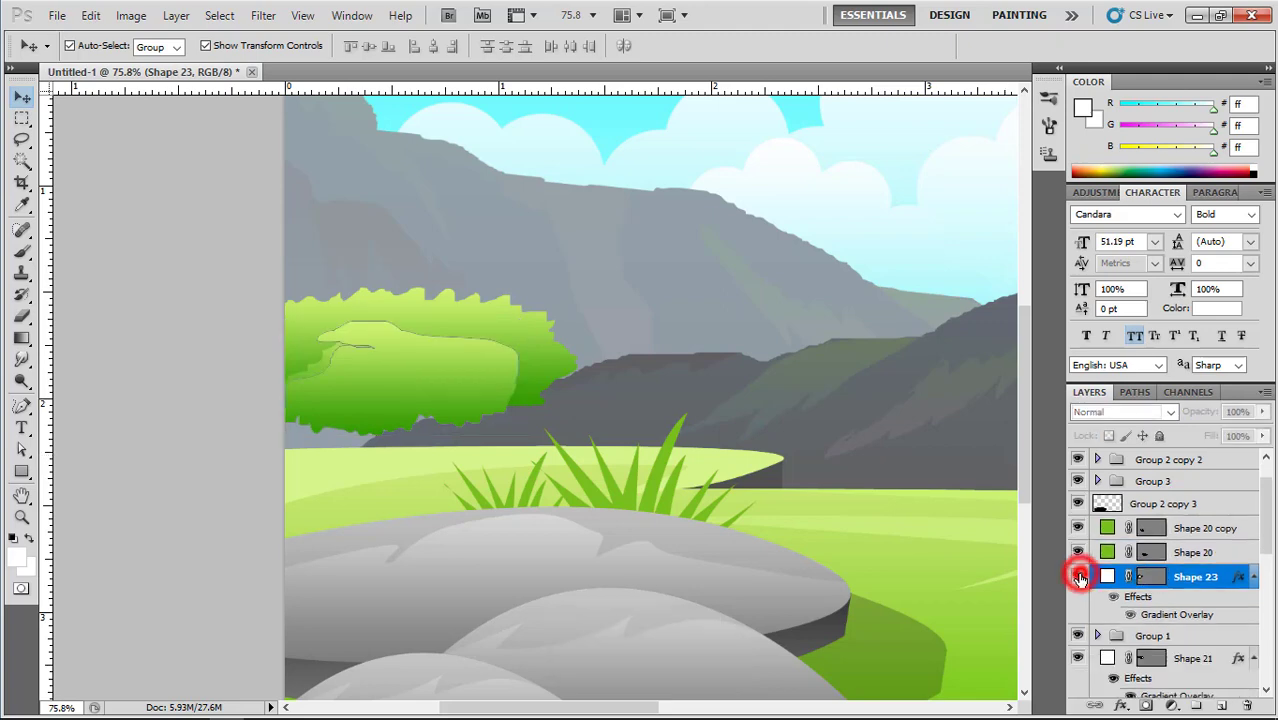
left_click(1080, 578)
left_click(1080, 579)
left_click(1080, 580)
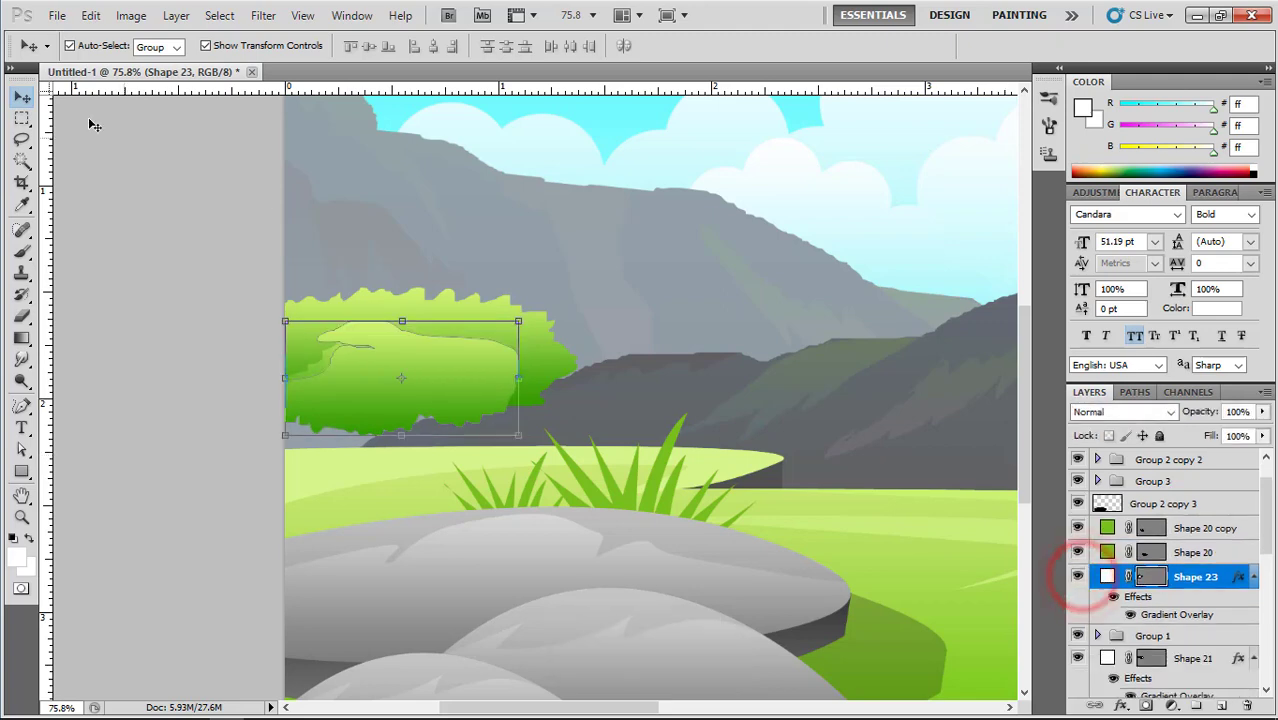
left_click(448, 380)
scroll(1175, 585, "down", 5)
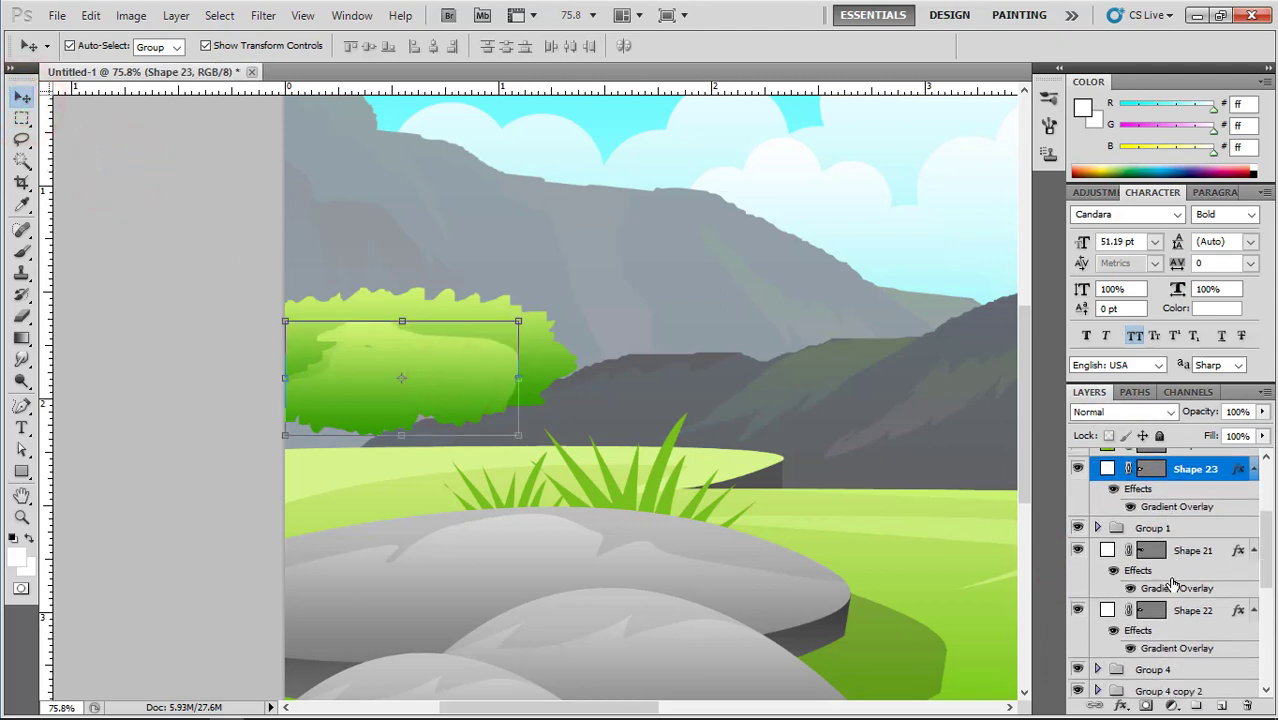
key("ctrl+bracketleft")
key("ctrl+bracketleft")
key("ctrl+bracketleft")
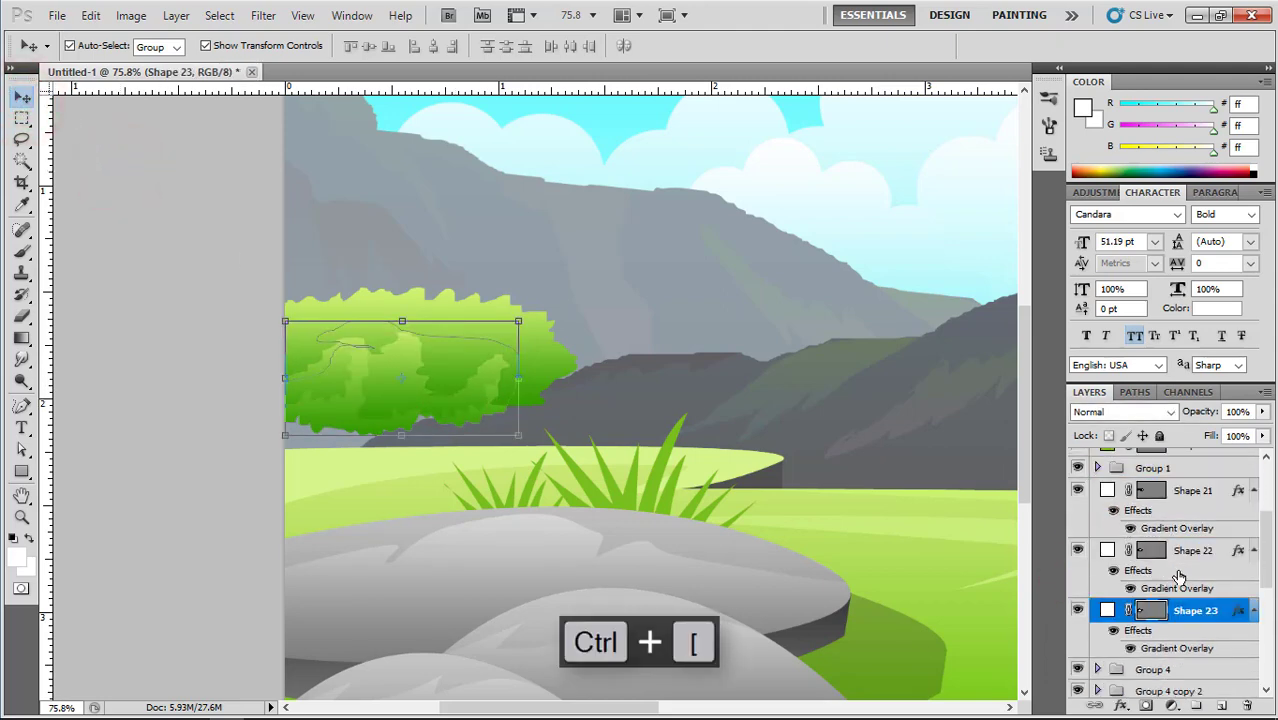
Select all three foliage shapes and scale them down together at the scene's left edge.
left_click(195, 402)
scroll(350, 411, "down", 1)
left_click(346, 406)
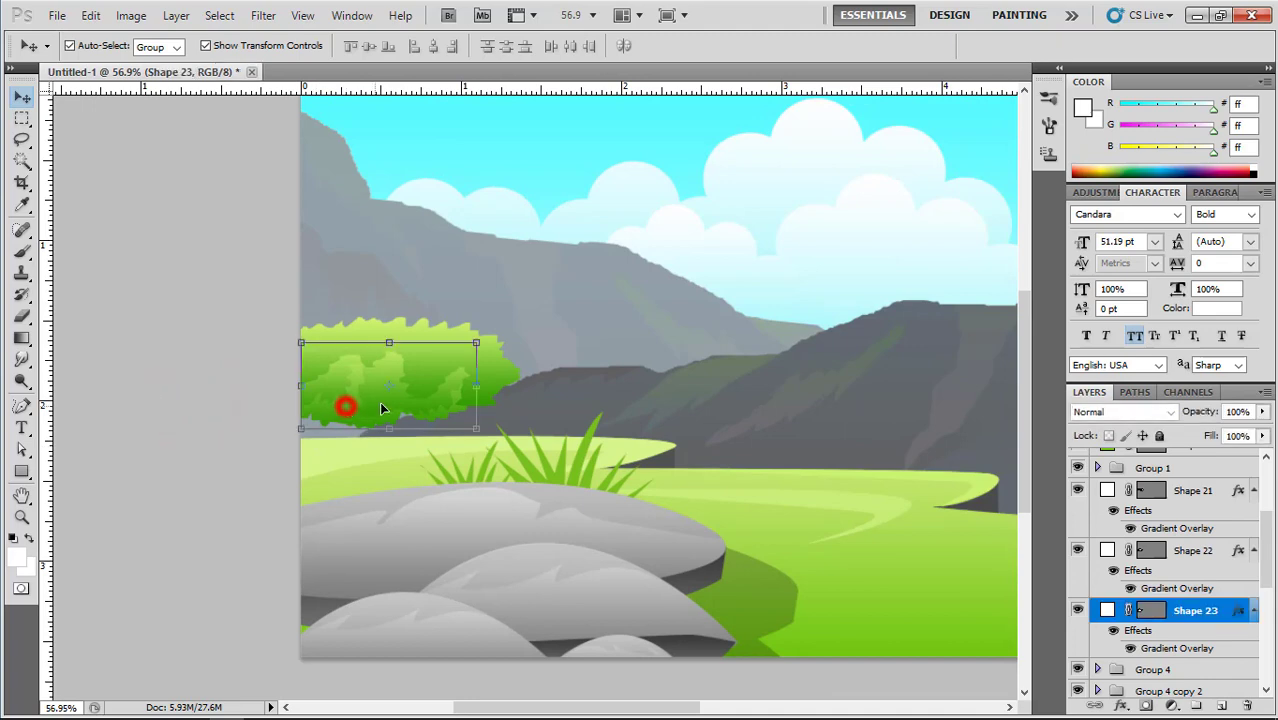
left_click(377, 395, "shift")
left_click(379, 352, "shift")
left_click_drag(523, 431, 470, 403)
left_click_drag(437, 360, 405, 402)
double_click(437, 342)
scroll(405, 402, "down", 1)
left_click_drag(255, 424, 262, 378)
scroll(243, 428, "up", 7)
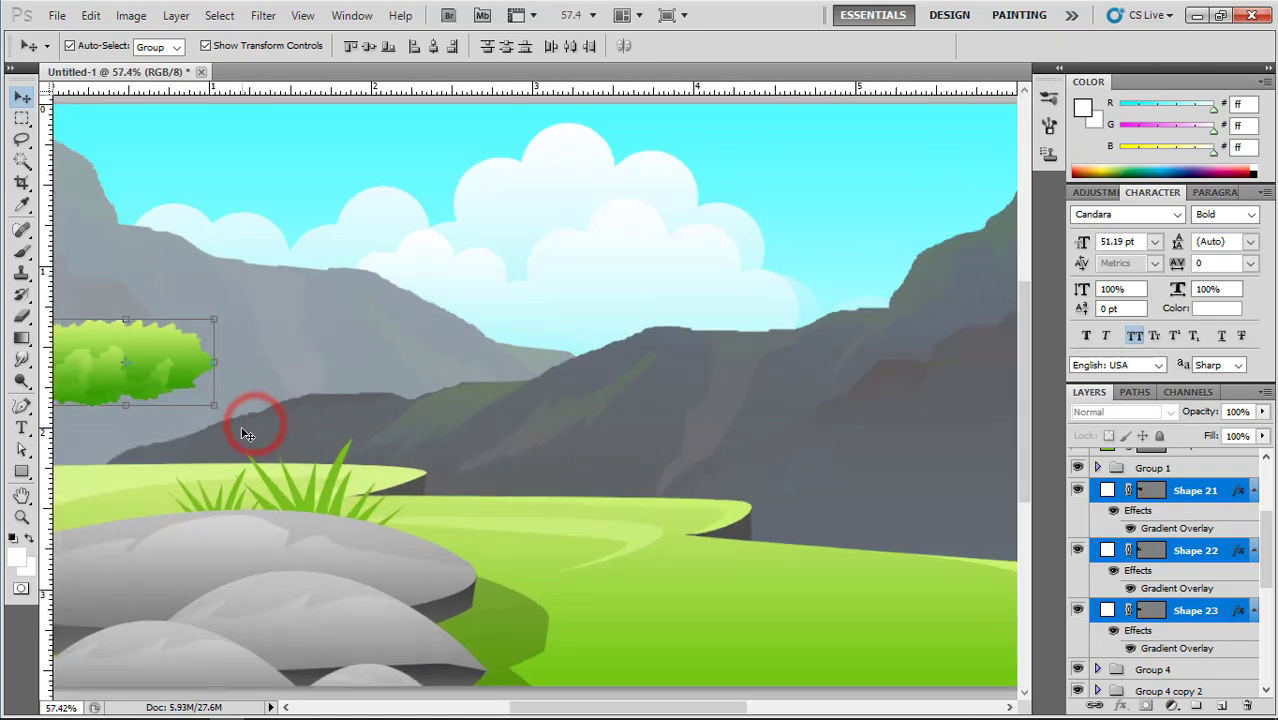
Duplicate the foliage cluster twice below the original, then flip the second copy horizontally, scale it to 77.26% and place it across the canvas's left edge.
left_click_drag(185, 434, 461, 437)
left_click_drag(441, 354, 470, 375)
key("ctrl+t")
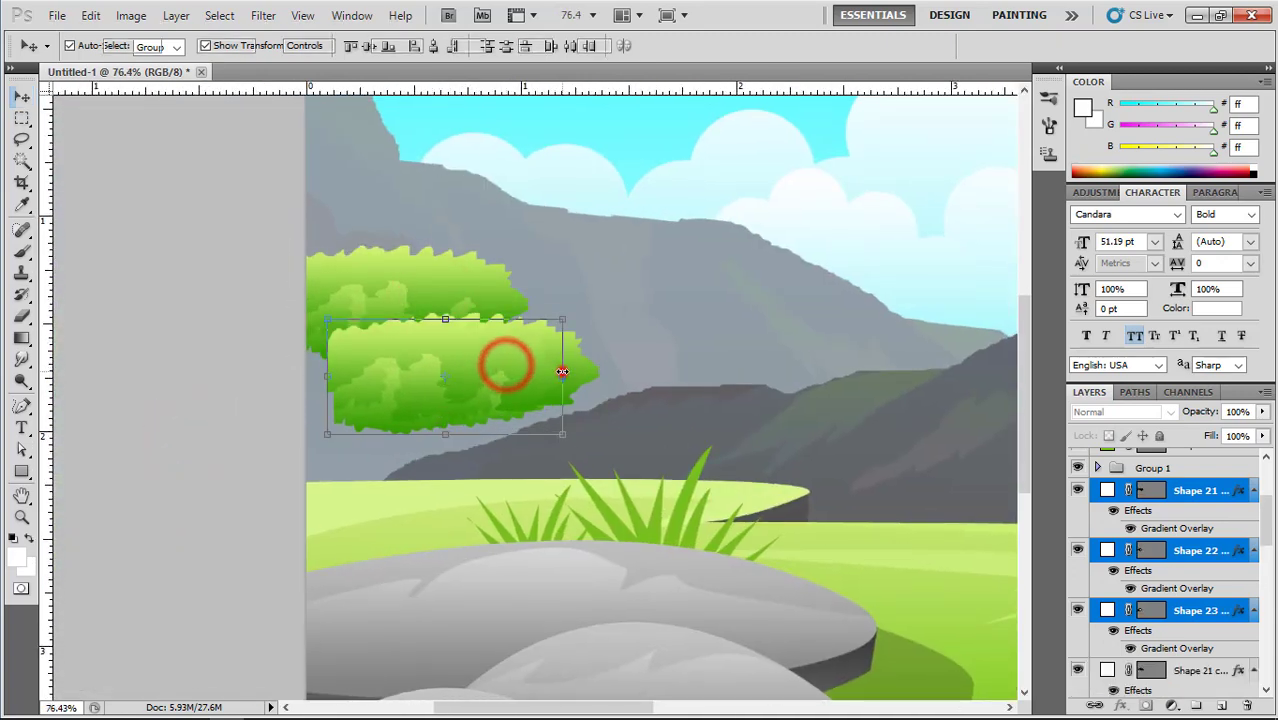
right_click(507, 366)
left_click(562, 628)
left_click_drag(446, 383, 387, 382)
left_click_drag(449, 438, 364, 384)
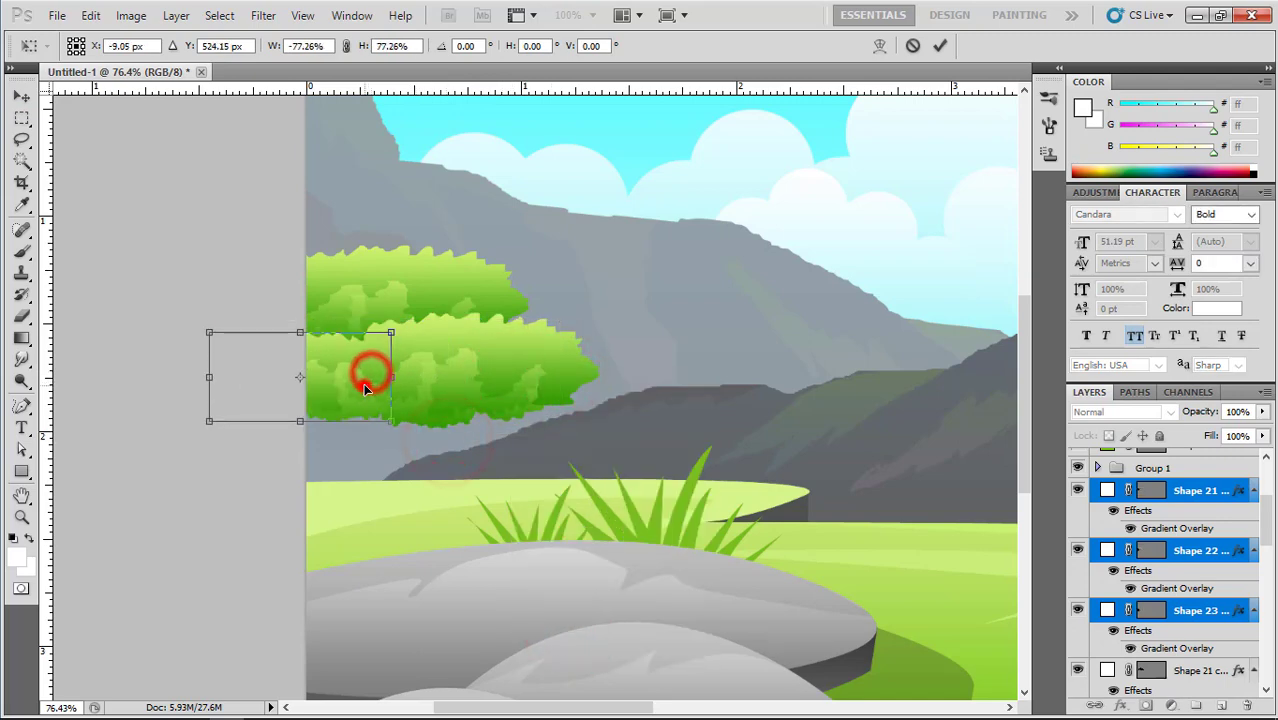
double_click(365, 385)
Shift the flipped foliage copy slightly down and left and scale it down a little.
scroll(375, 392, "down", 1)
scroll(250, 391, "up", 3)
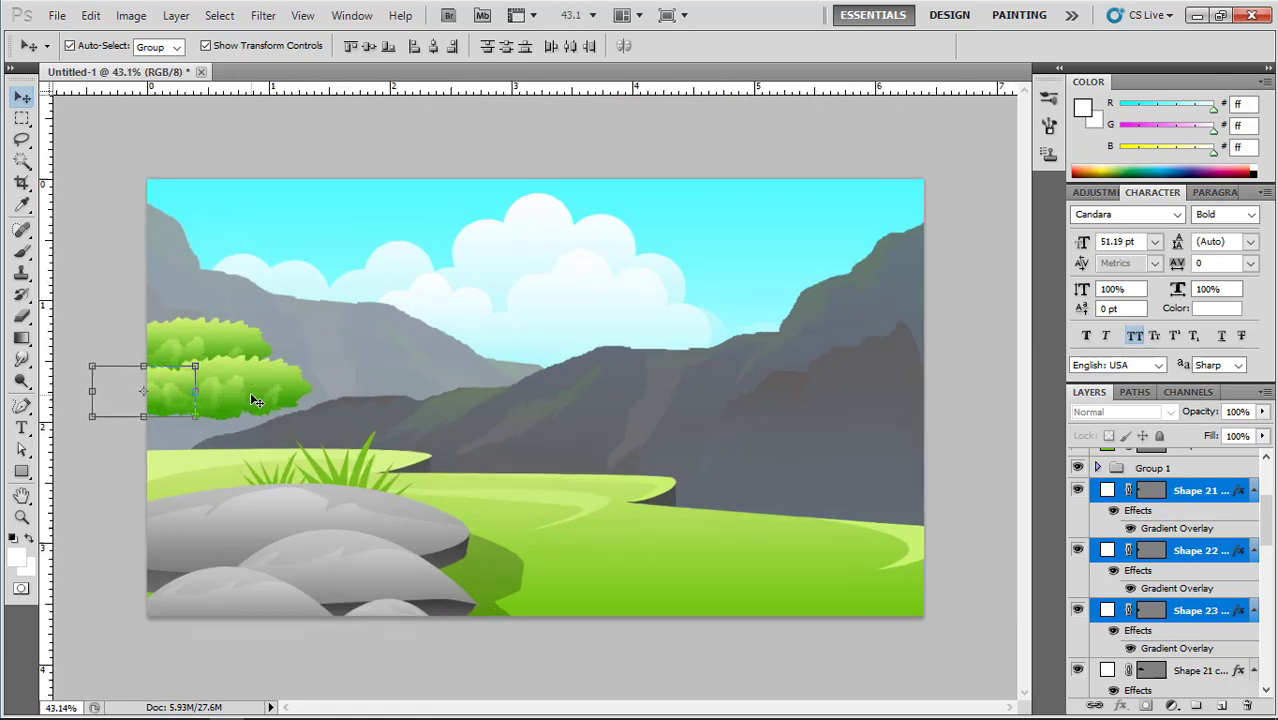
left_click_drag(250, 397, 453, 408)
scroll(182, 394, "up", 3)
left_click_drag(172, 404, 430, 411)
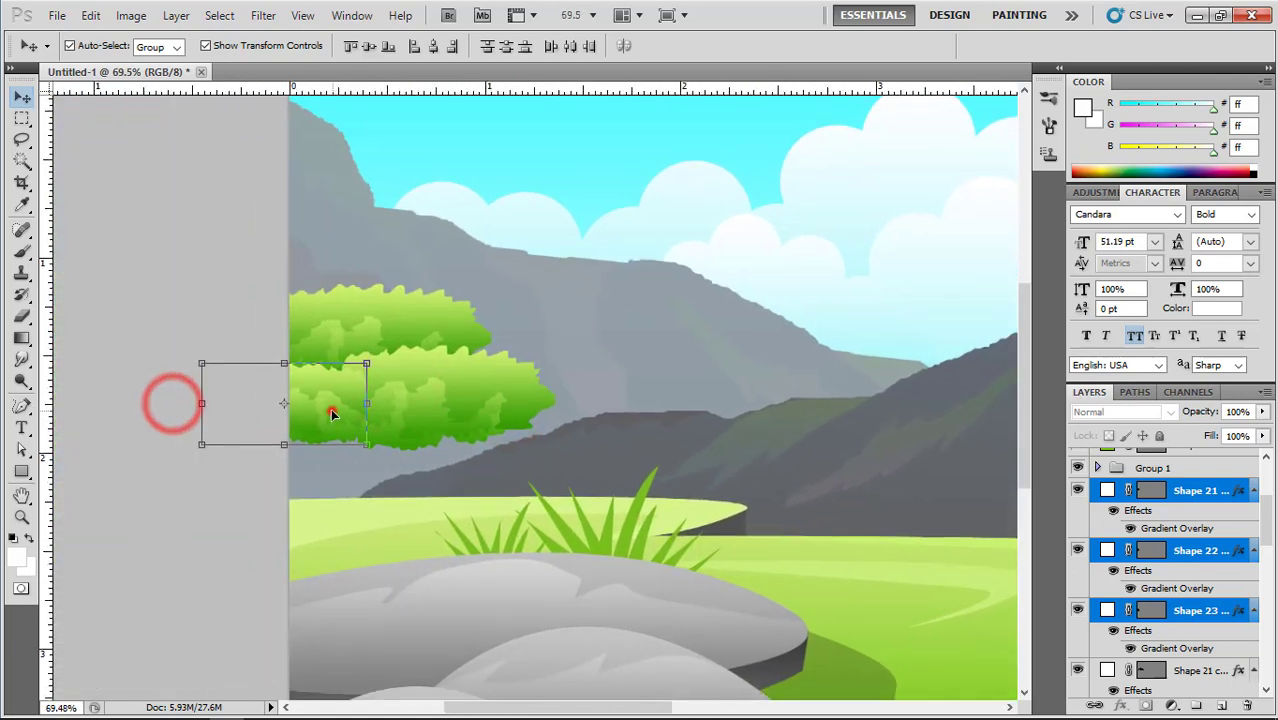
left_click_drag(333, 413, 325, 421)
left_click_drag(365, 375, 360, 378)
double_click(328, 407)
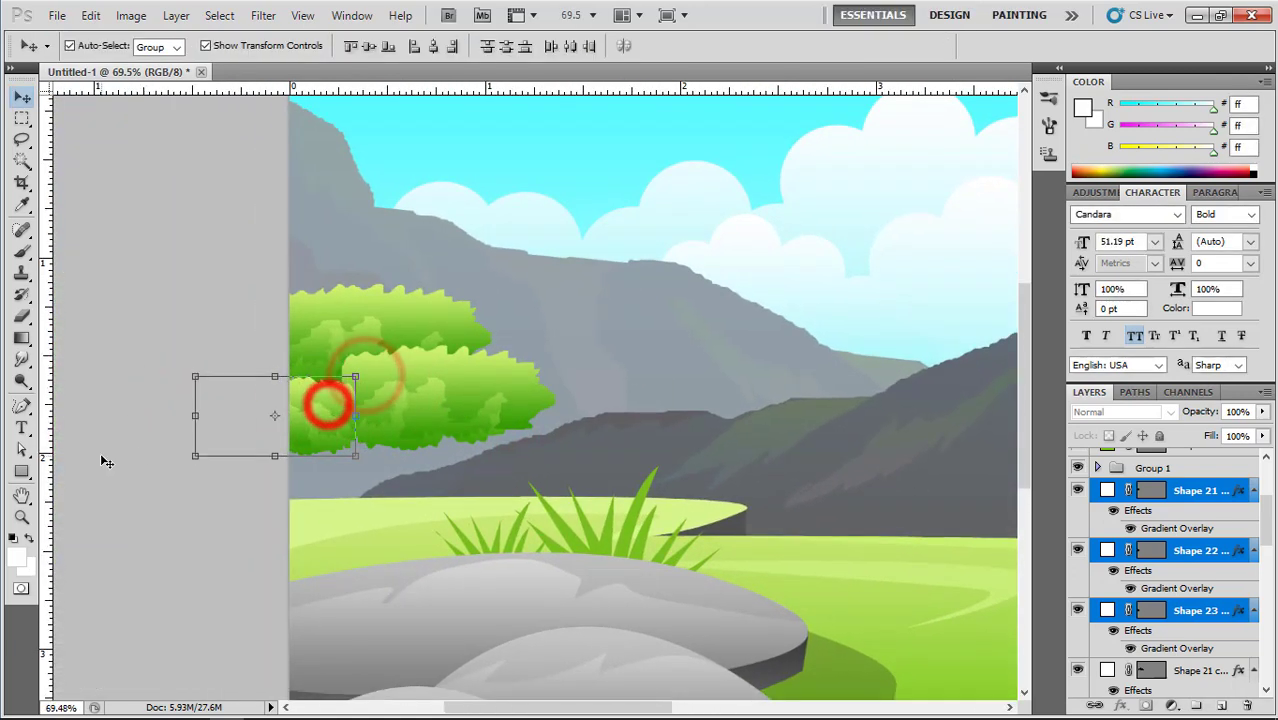
Group the layers of each of the three foliage clusters into its own group.
key("ctrl+g")
left_click(1190, 520)
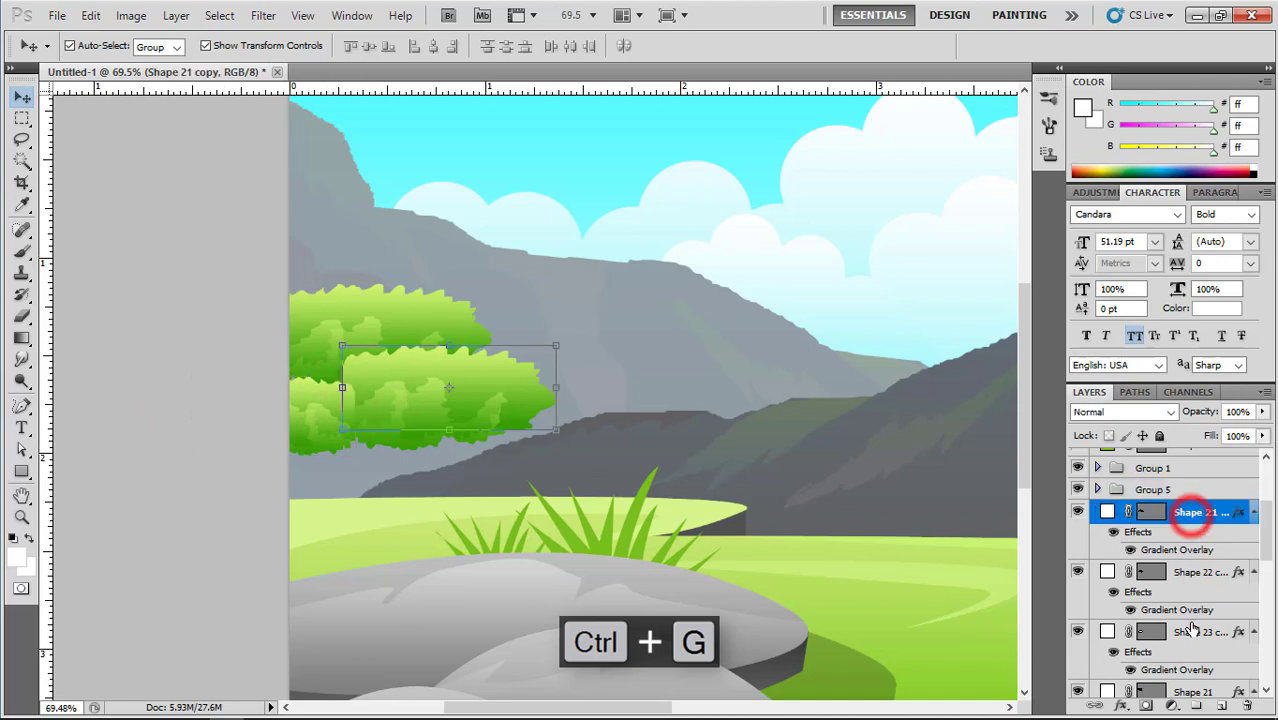
left_click(1185, 630, "shift")
key("ctrl+g")
left_click(1185, 535)
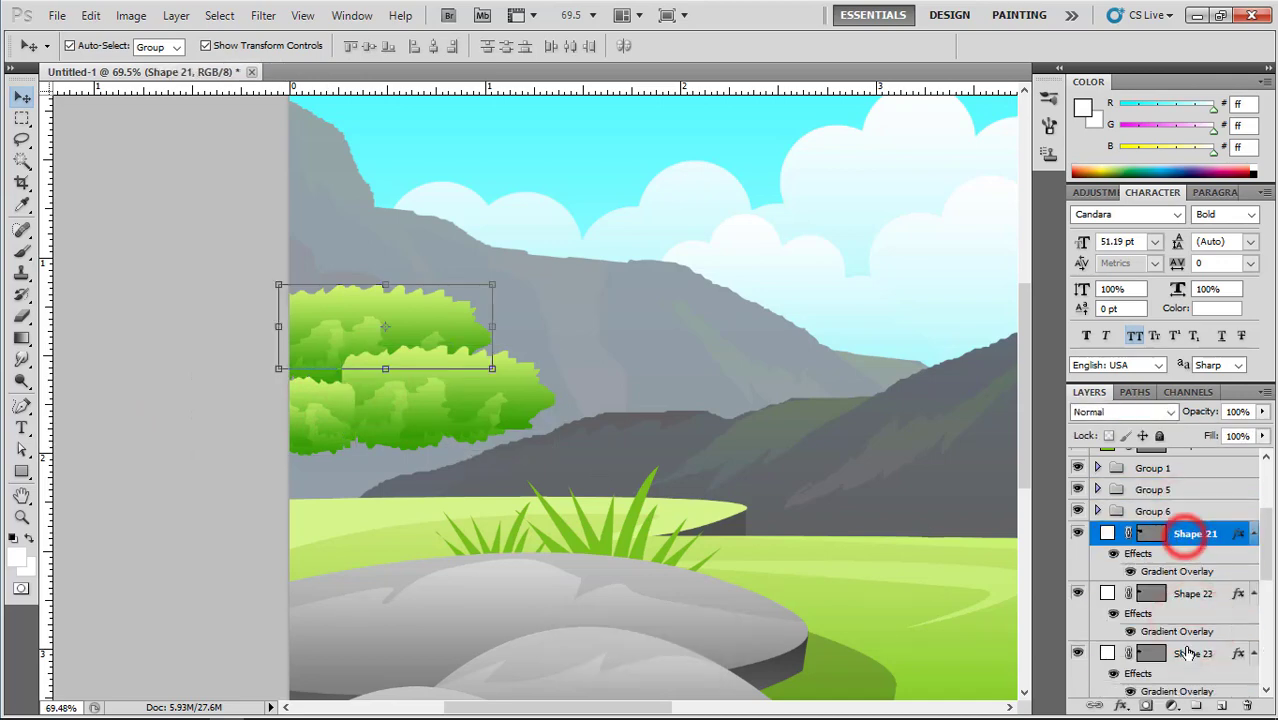
left_click(1188, 654, "shift")
key("ctrl+g")
Draw a narrow tree trunk with the Pen tool from the ground up into the small left foliage cluster.
left_click(305, 432)
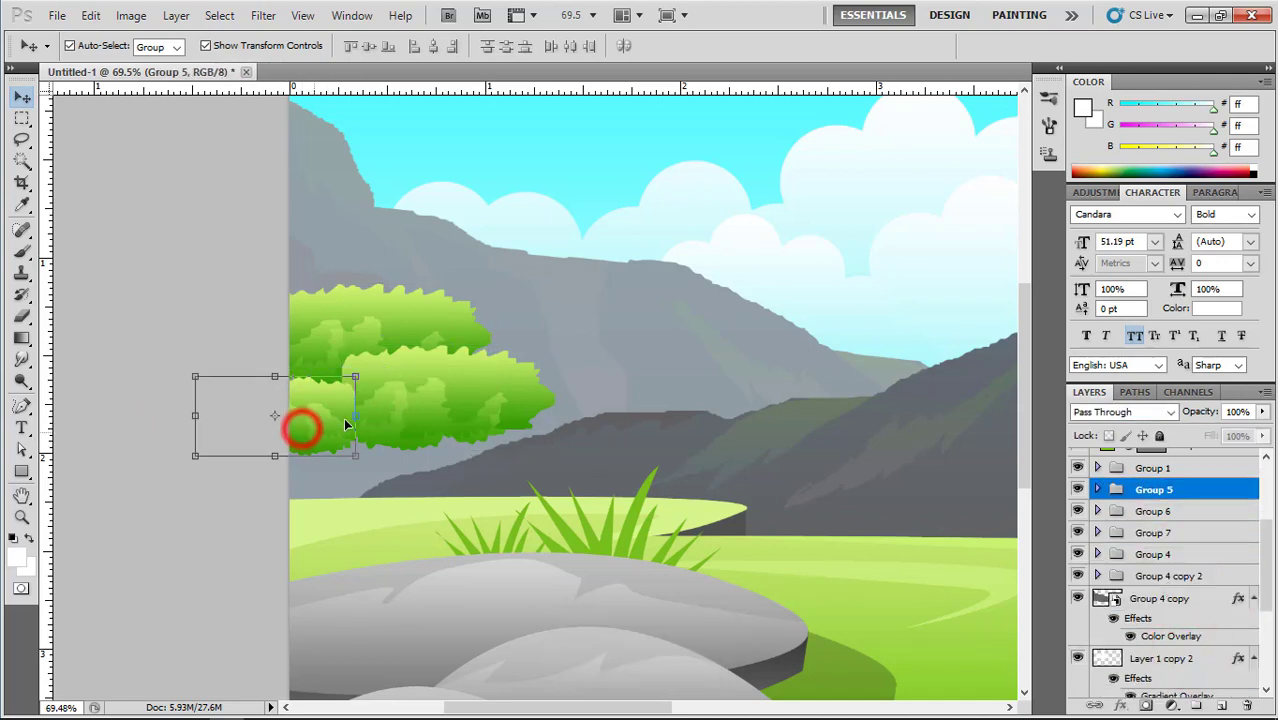
left_click(20, 406)
left_click(321, 495)
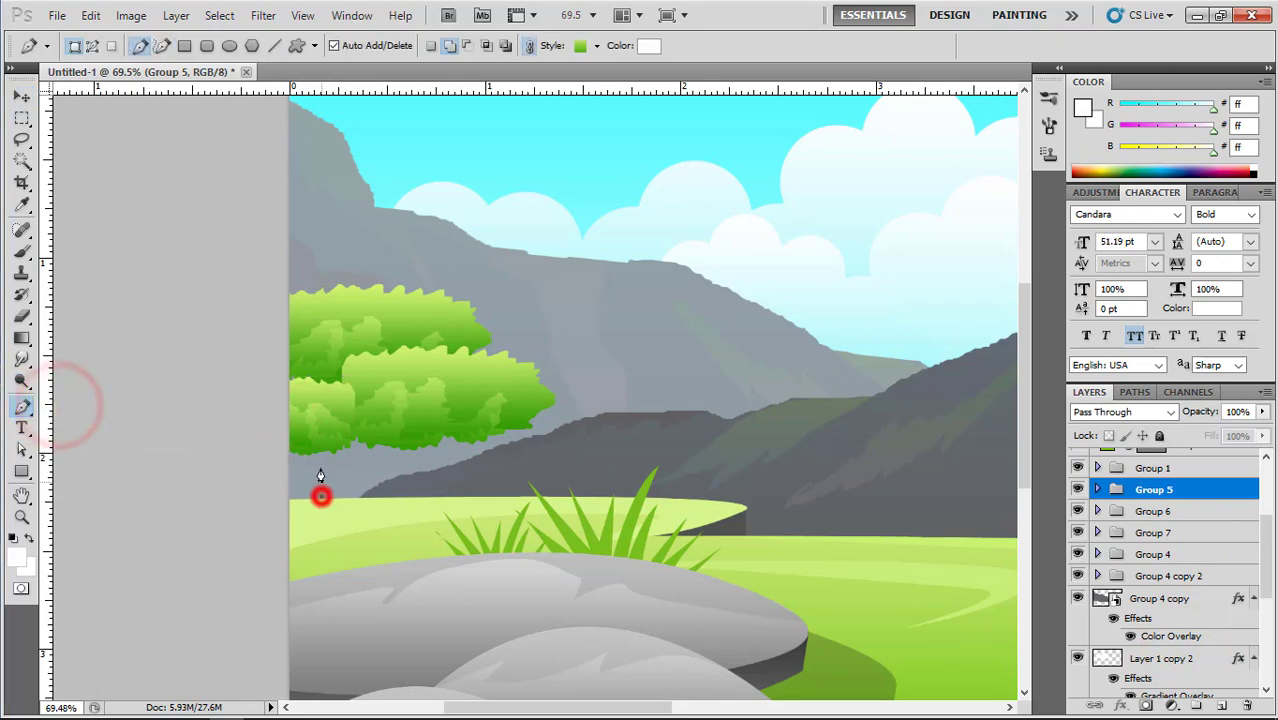
left_click_drag(318, 440, 329, 448)
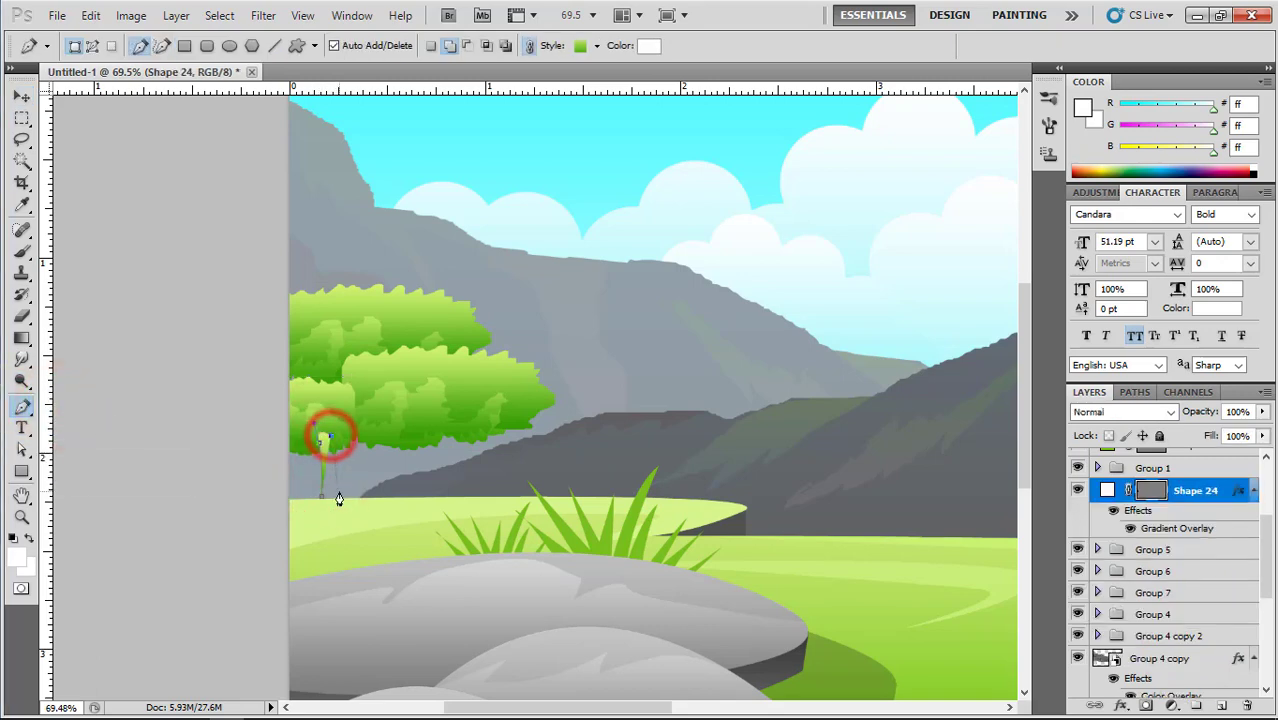
left_click(322, 497)
Clear the trunk's layer style and fill it with a dark reddish brown.
right_click(1201, 493)
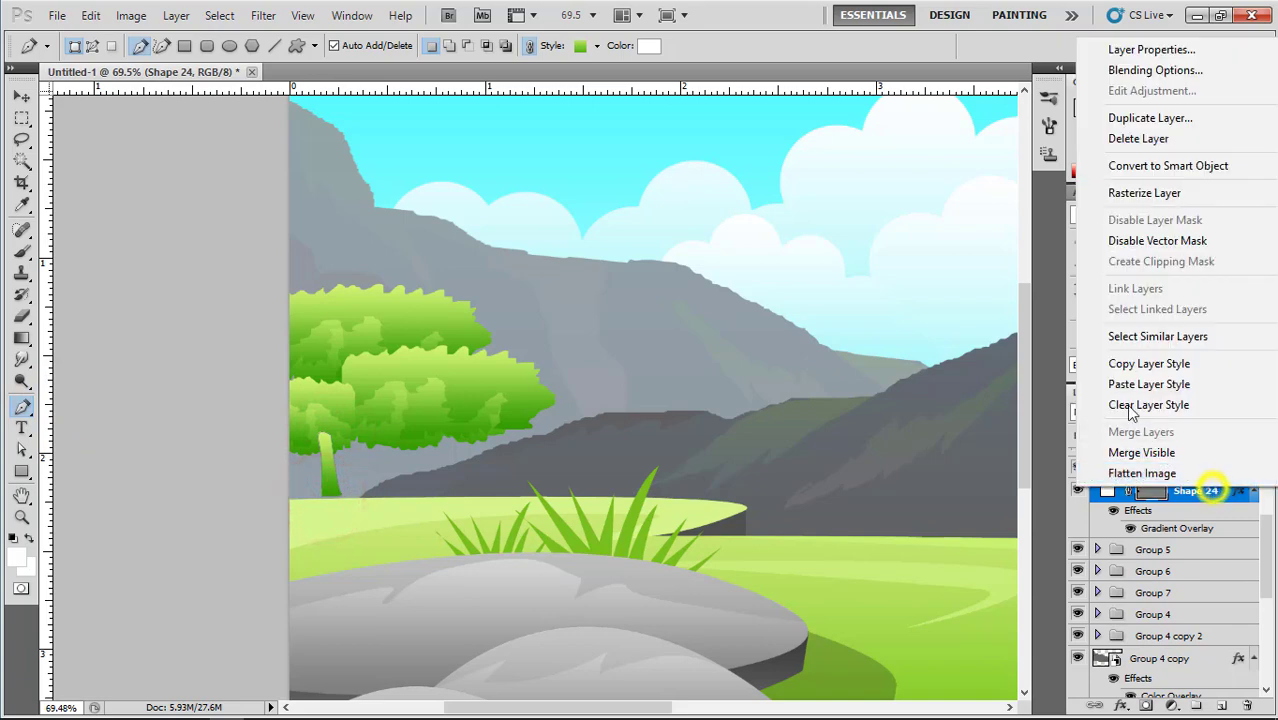
left_click(1138, 403)
double_click(1109, 491)
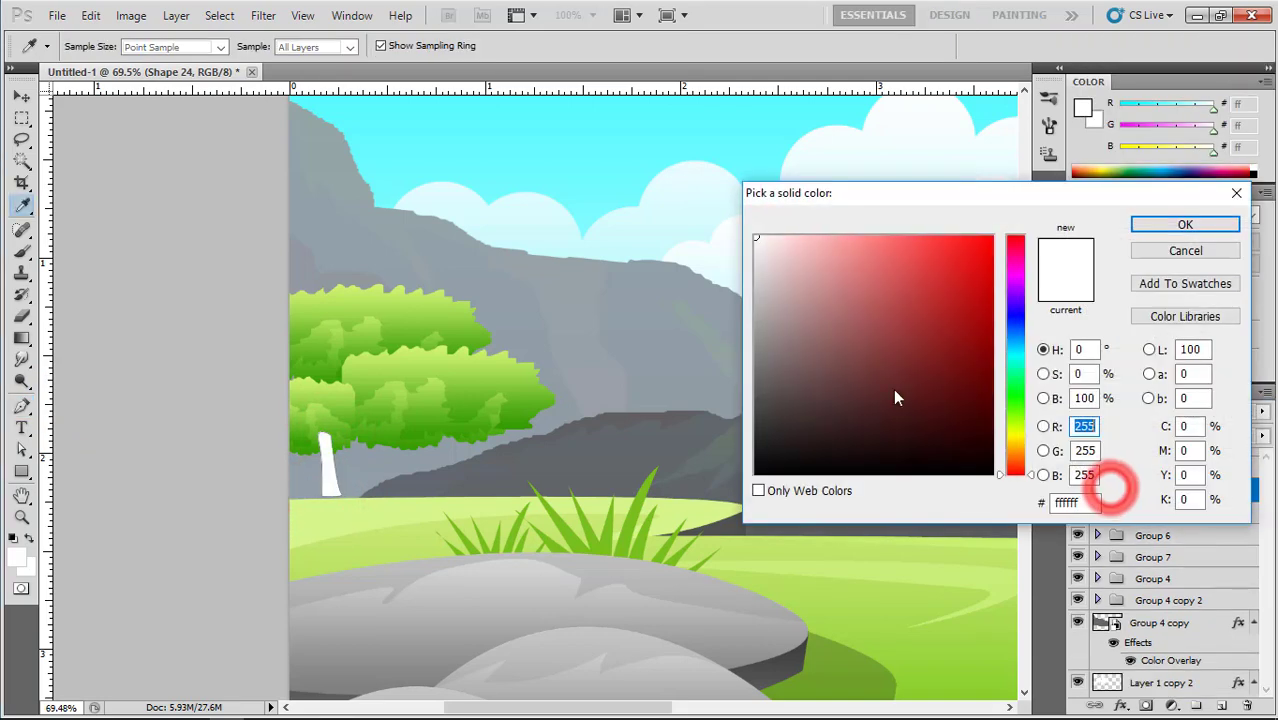
left_click(824, 373)
left_click(1158, 222)
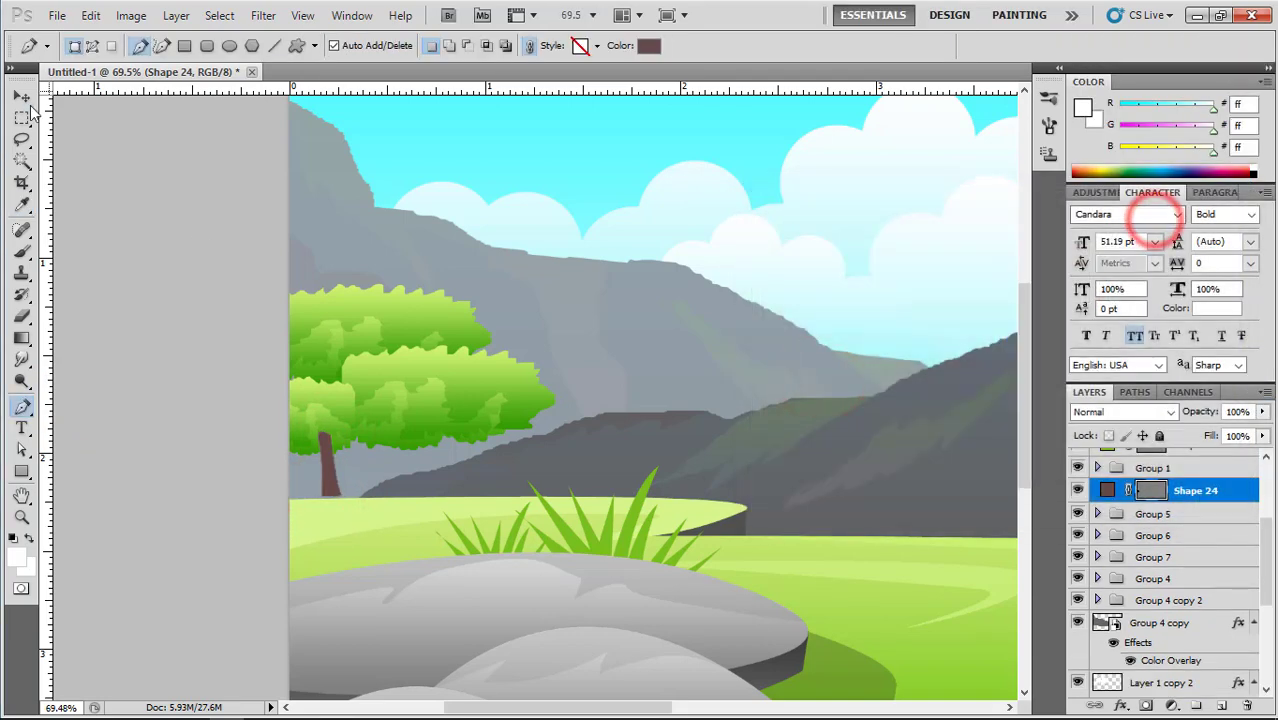
Move the trunk's layer behind the two lower foliage clusters.
left_click(24, 98)
key("ctrl+bracketleft")
key("ctrl+bracketleft")
left_click(201, 294)
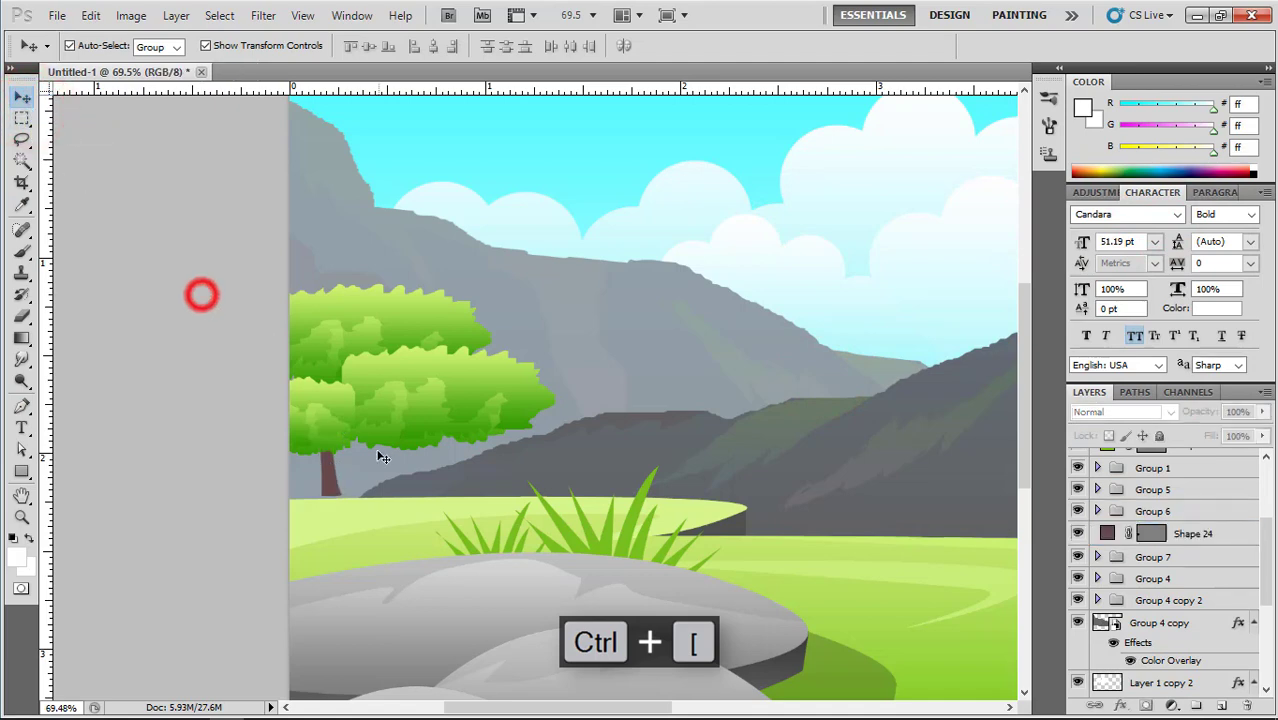
Enlarge the tree trunk to make it thicker, keeping its base on the grass.
scroll(380, 455, "up", 1)
left_click(327, 480)
left_click(340, 432)
left_click_drag(345, 420, 363, 400)
left_click_drag(338, 474, 338, 481)
key("Return")
left_click(345, 488)
left_click(197, 391)
scroll(378, 428, "down", 4)
scroll(114, 430, "up", 5)
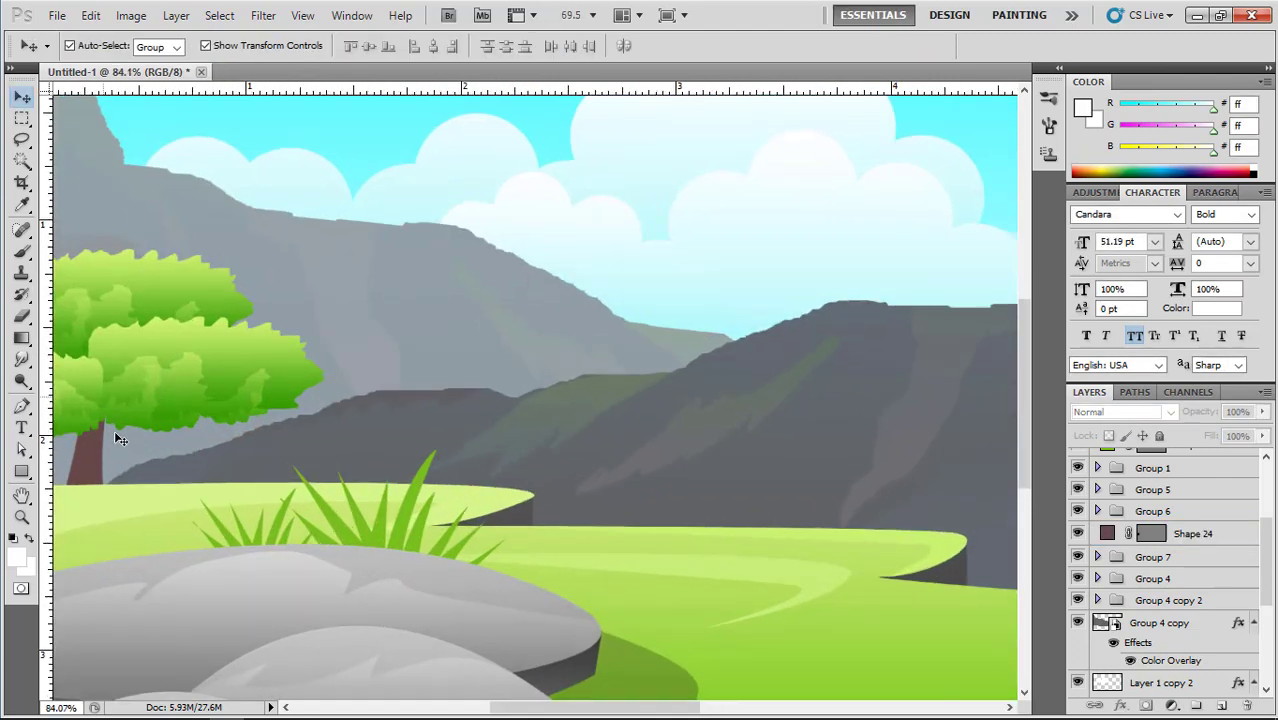
Spread the foliage around the trunk by moving the top and right clusters up and the small left cluster up and right.
left_click_drag(173, 440, 431, 452)
left_click_drag(331, 277, 324, 238)
left_click_drag(468, 383, 478, 355)
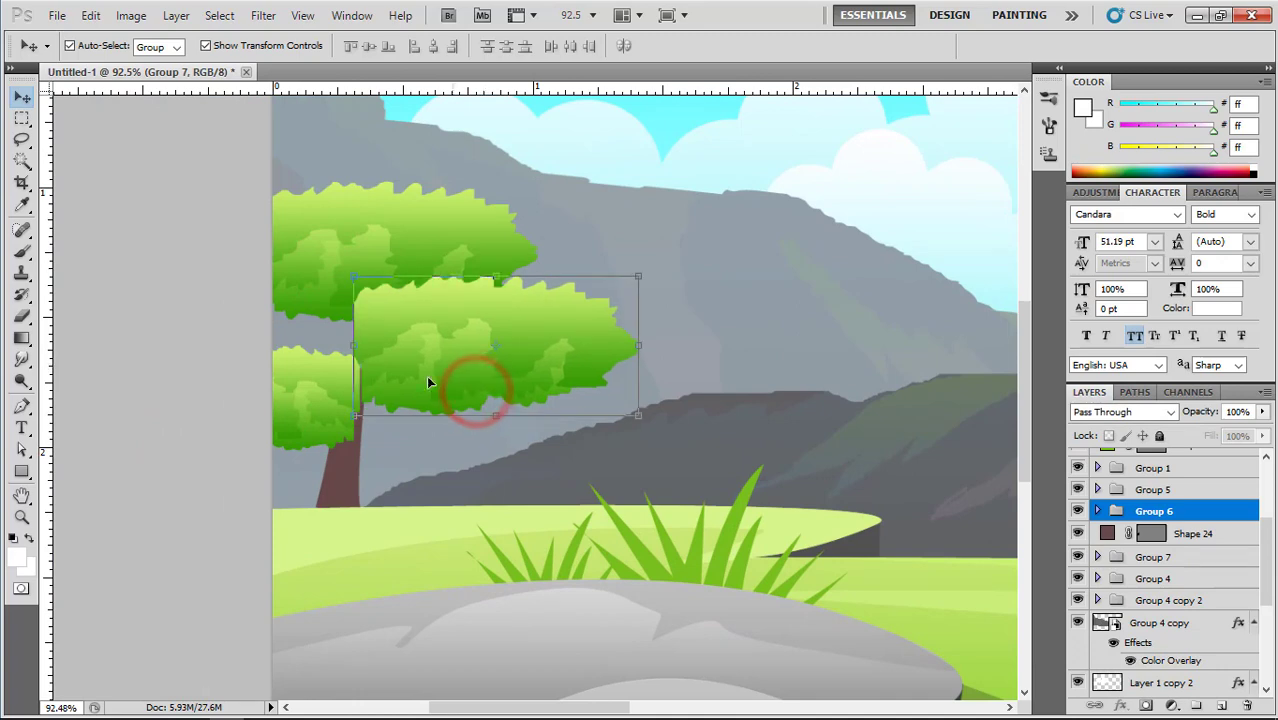
left_click_drag(297, 400, 322, 390)
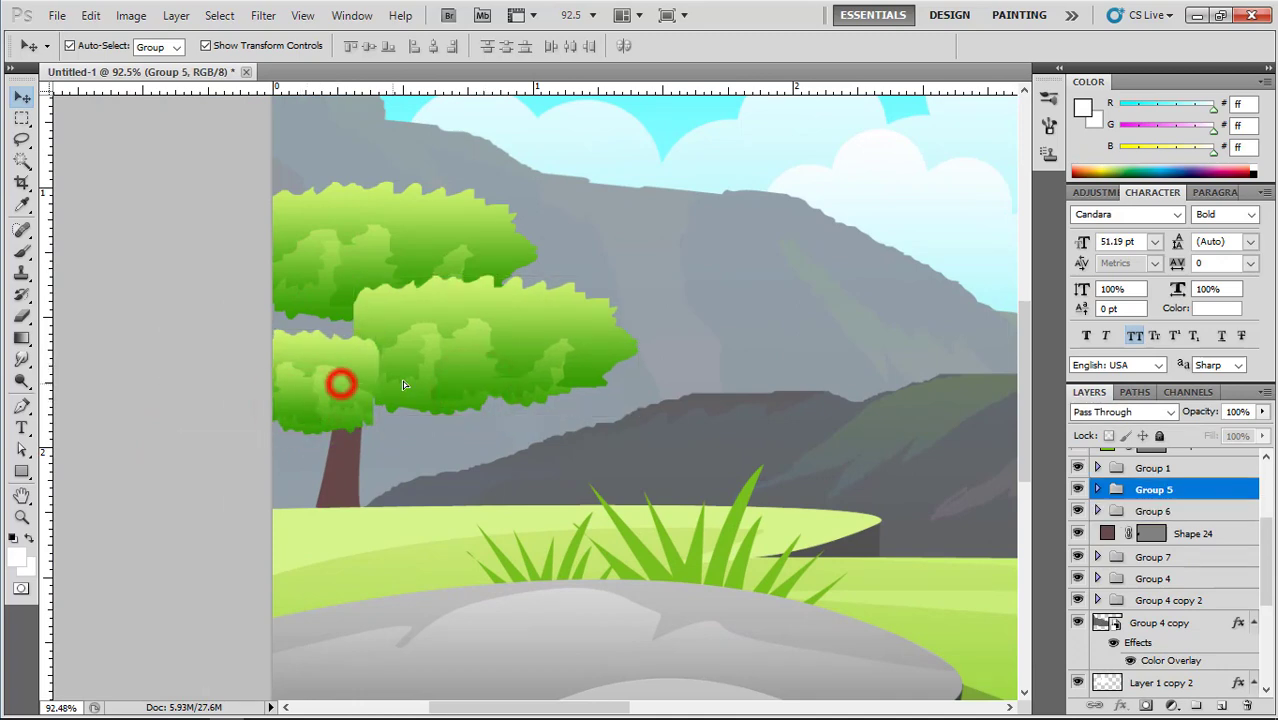
Flip the small left foliage cluster horizontally and reposition it over the top of the trunk.
left_click_drag(403, 385, 409, 377)
left_click(444, 381)
right_click(374, 362)
left_click(449, 622)
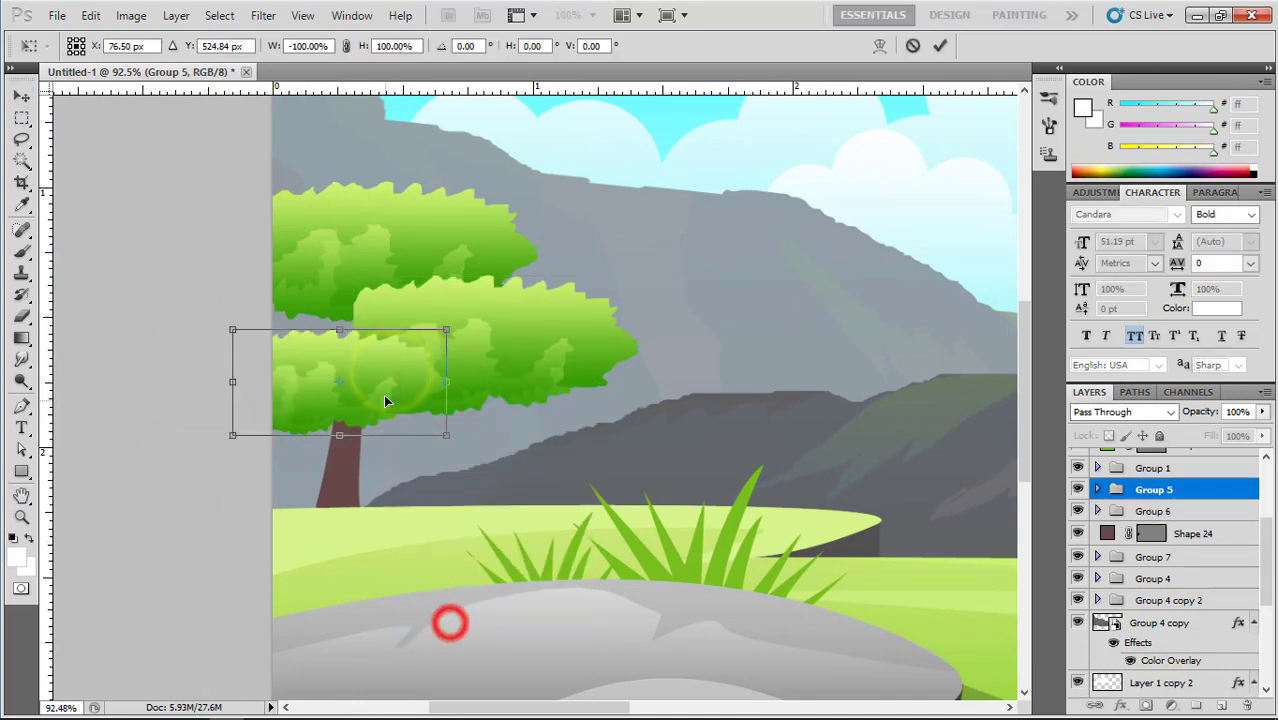
double_click(376, 376)
Scale the right foliage cluster down proportionally to about 74%, keeping it beside the small left cluster.
left_click(519, 327)
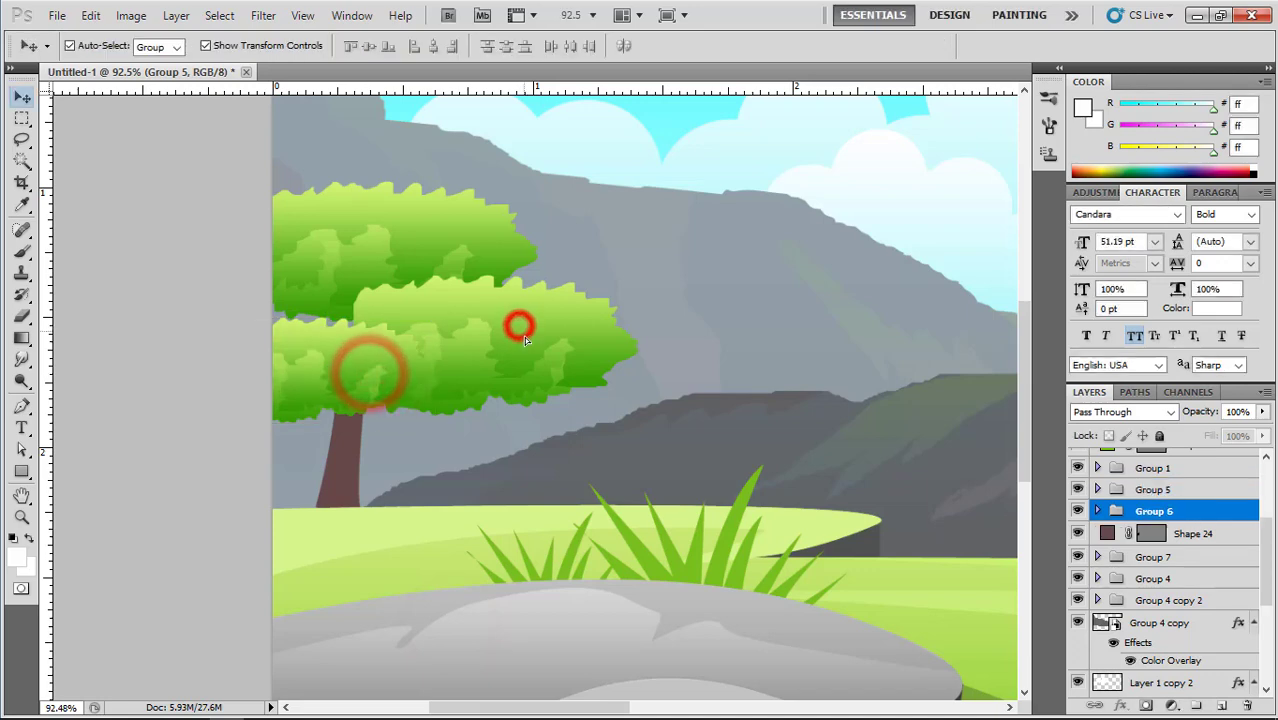
left_click_drag(624, 424, 516, 375)
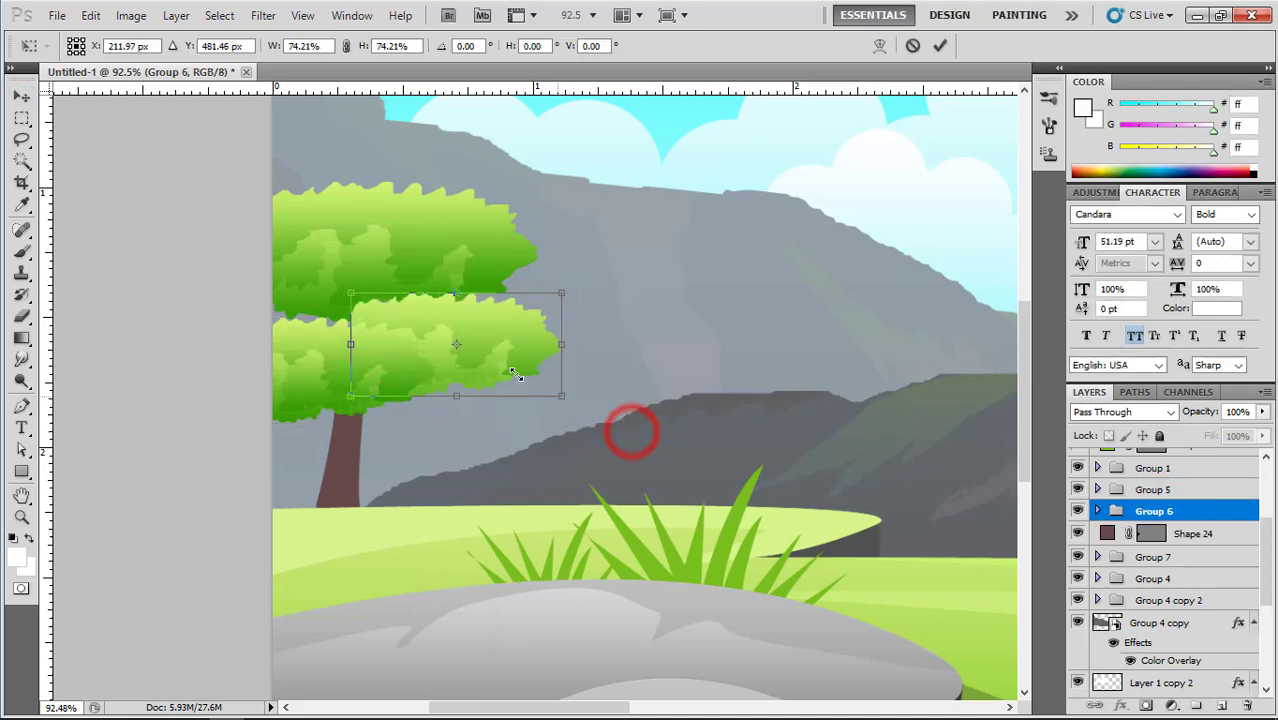
double_click(490, 342)
Move the top foliage cluster slightly down and left, closer to the lower clusters.
scroll(490, 342, "down", 2)
left_click(400, 262)
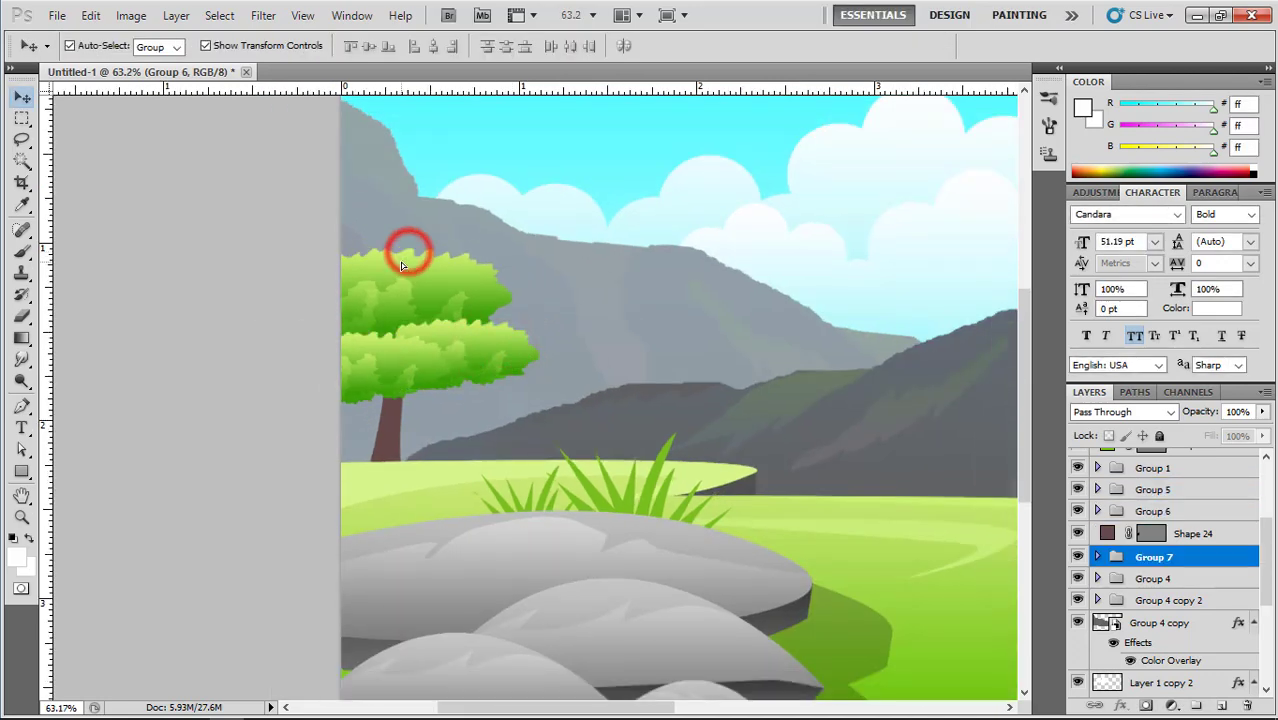
left_click(285, 207)
scroll(403, 328, "down", 2)
Draw a thin branch shape with the Pen tool, rising from the trunk's right side into the foliage.
scroll(236, 389, "up", 2)
scroll(147, 427, "up", 2)
left_click_drag(168, 442, 385, 466)
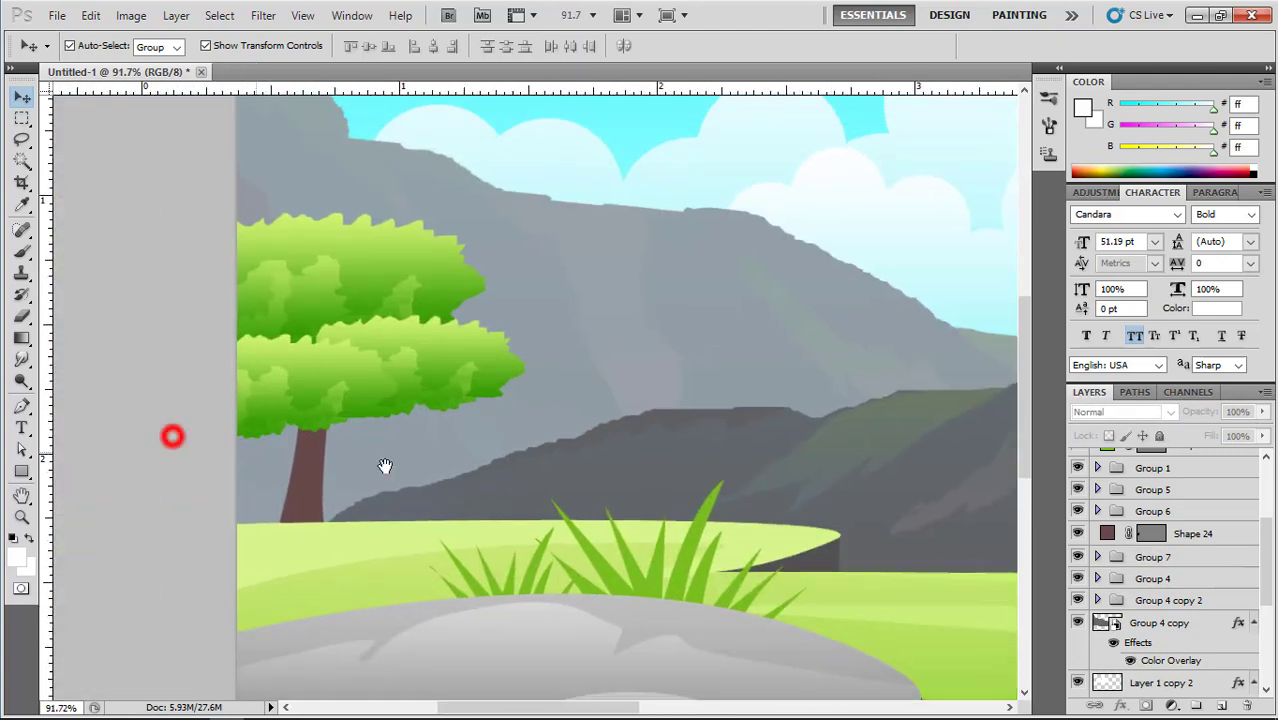
left_click(353, 460)
left_click(23, 407)
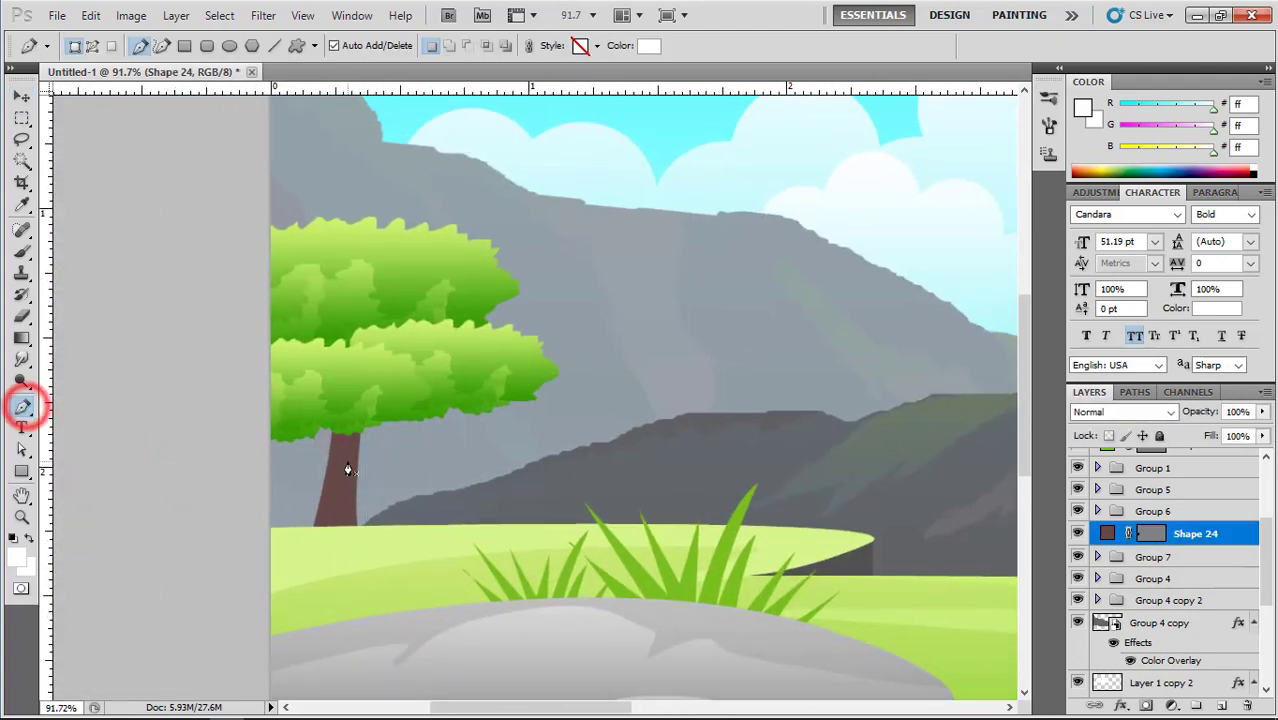
left_click(395, 416)
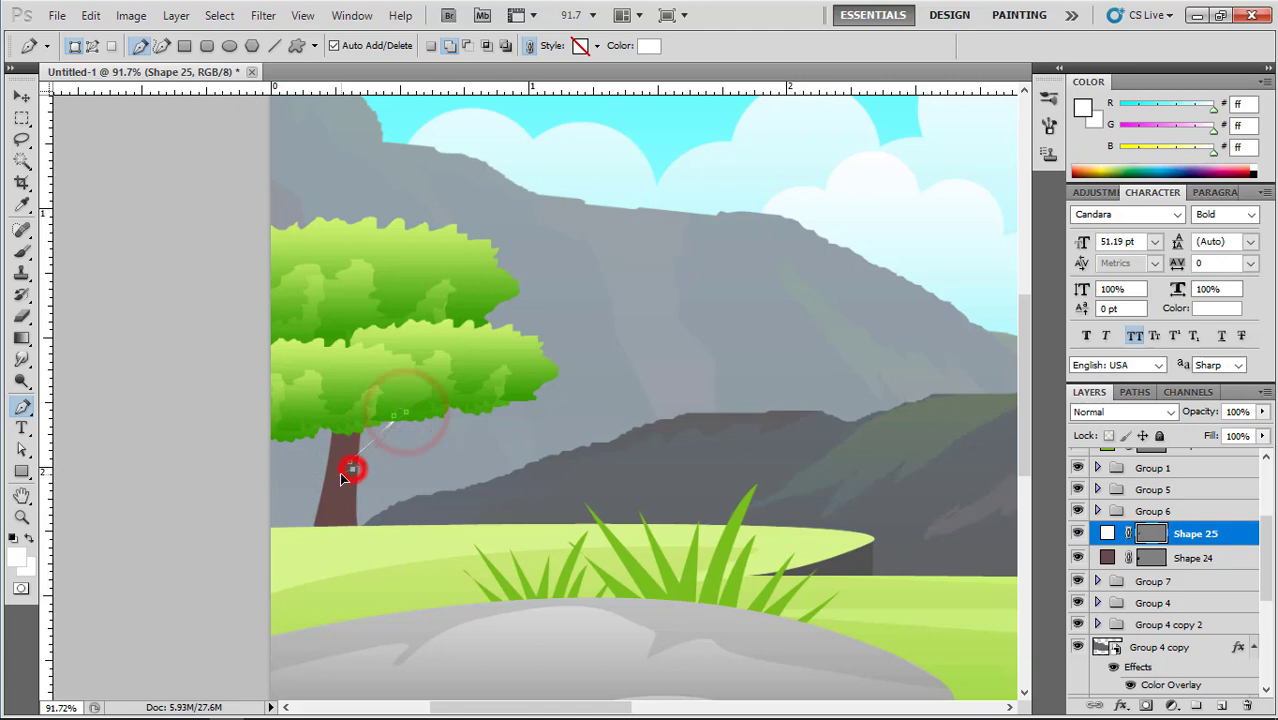
Recolour the branch with the trunk's dark reddish brown, 654949.
double_click(1107, 534)
left_click(330, 495)
key("Return")
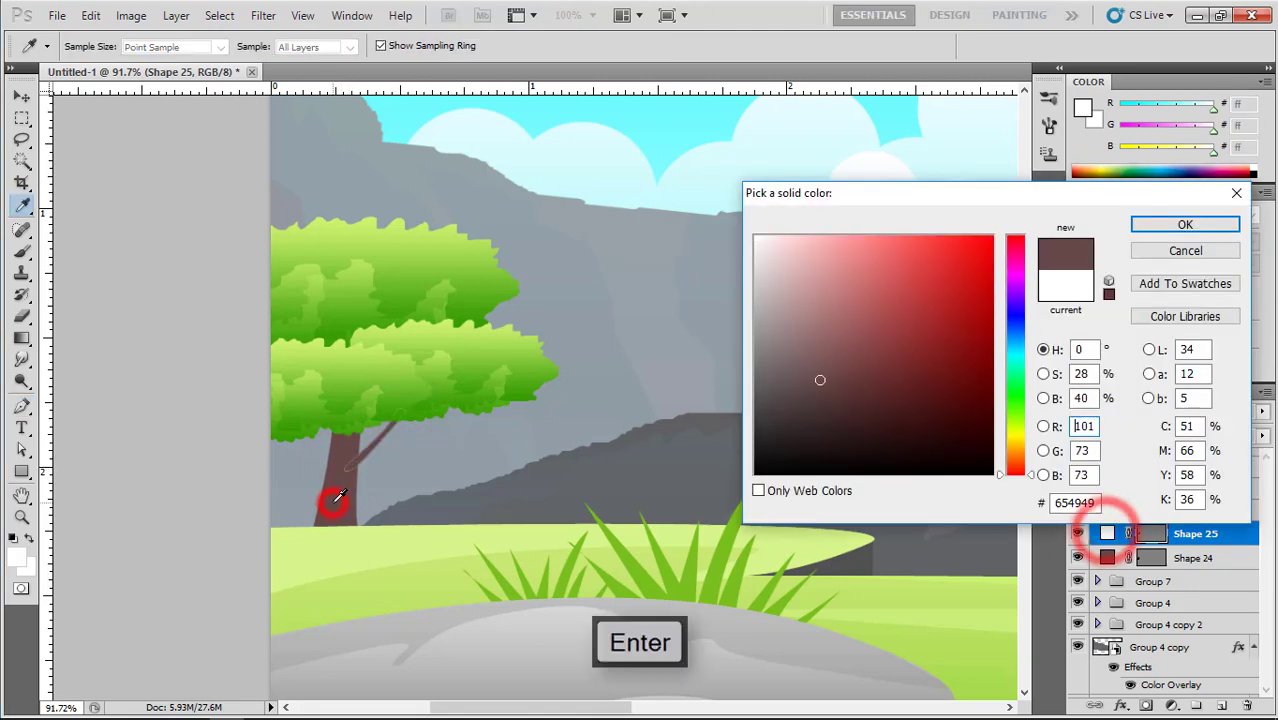
left_click(20, 95)
left_click(111, 171)
Duplicate the branch and place flipped copies on the trunk's left side and in the gap between the foliage layers.
scroll(342, 420, "down", 1)
scroll(342, 420, "up", 5)
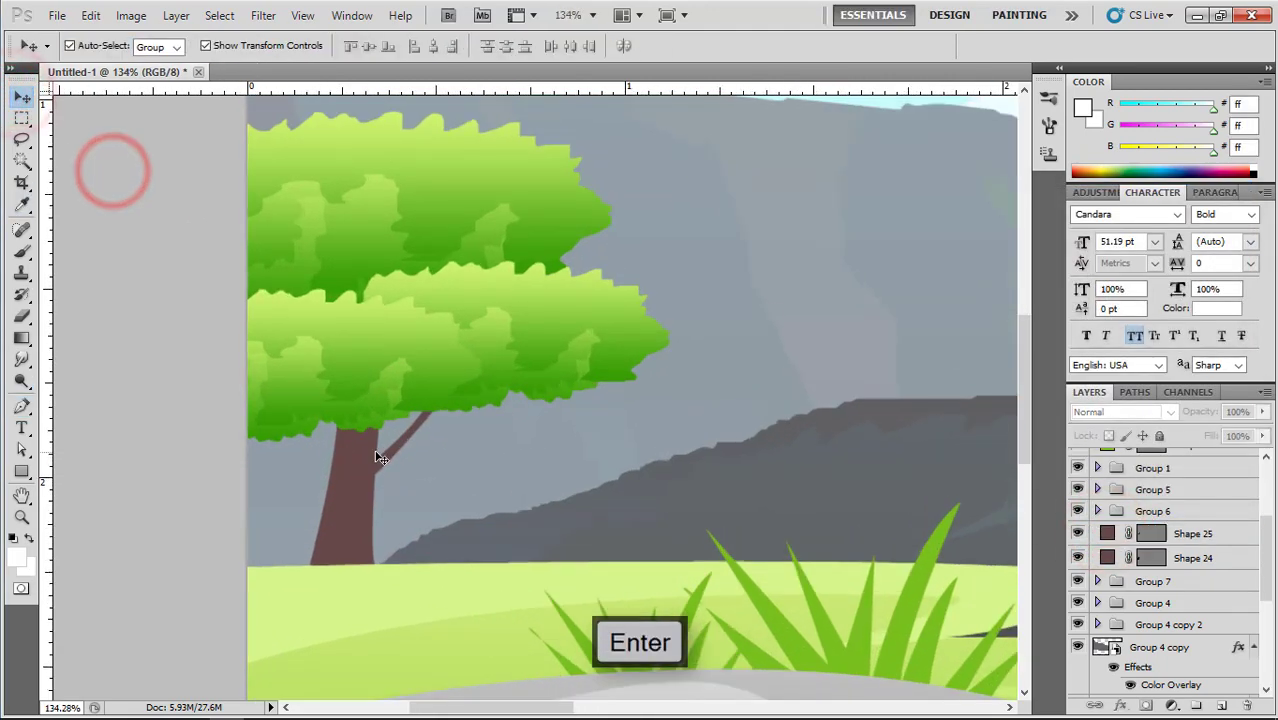
left_click_drag(385, 456, 346, 304)
left_click(396, 441)
left_click(394, 436)
key("ctrl+t")
right_click(355, 460)
left_click(415, 408)
double_click(323, 437)
left_click(160, 356)
Adjust the tip of the upper branch copy and scale it down between the foliage layers.
scroll(300, 234, "up", 2)
key("a")
left_click(314, 268)
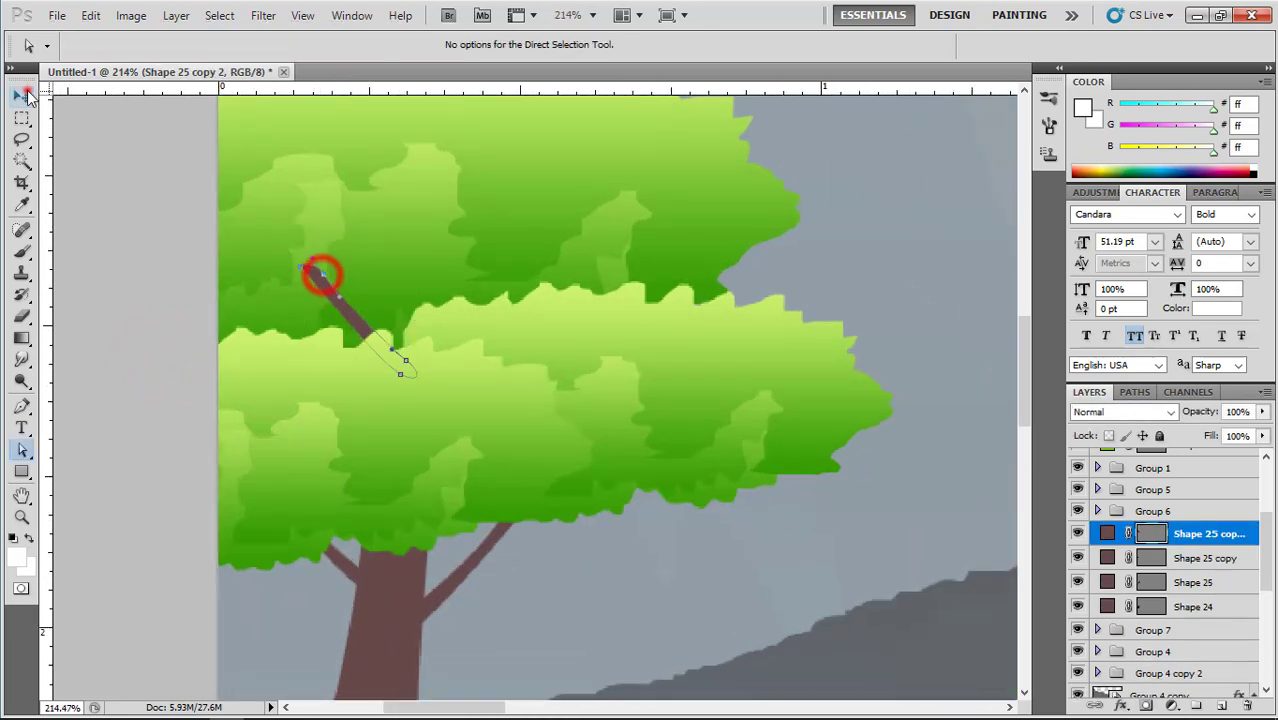
left_click(28, 93)
left_click(103, 151)
left_click(340, 305)
scroll(340, 305, "down", 2)
left_click_drag(392, 358, 361, 323)
key("Return")
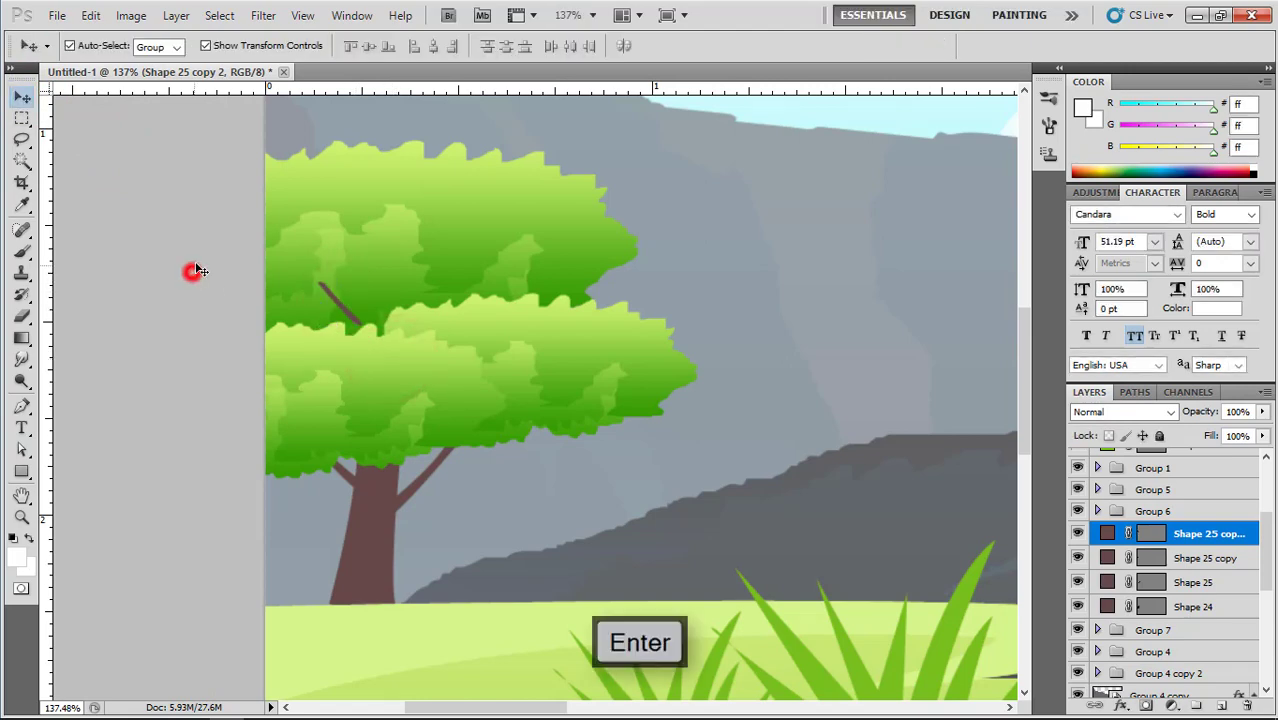
left_click(193, 271)
Duplicate the small upper branch and rotate the copy about 66° so the two form a V.
scroll(347, 325, "down", 1)
left_click_drag(334, 314, 403, 378)
left_click(160, 279)
left_click(391, 314)
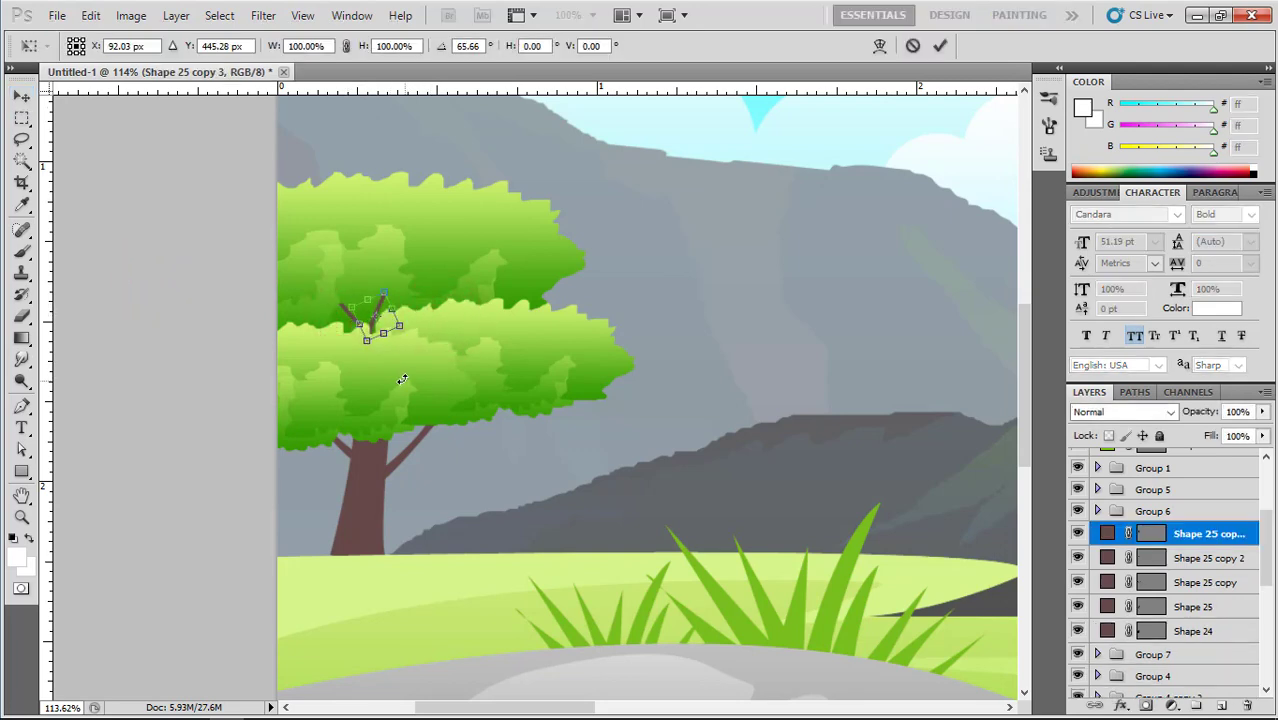
key("Return")
left_click(168, 294)
scroll(409, 417, "down", 6)
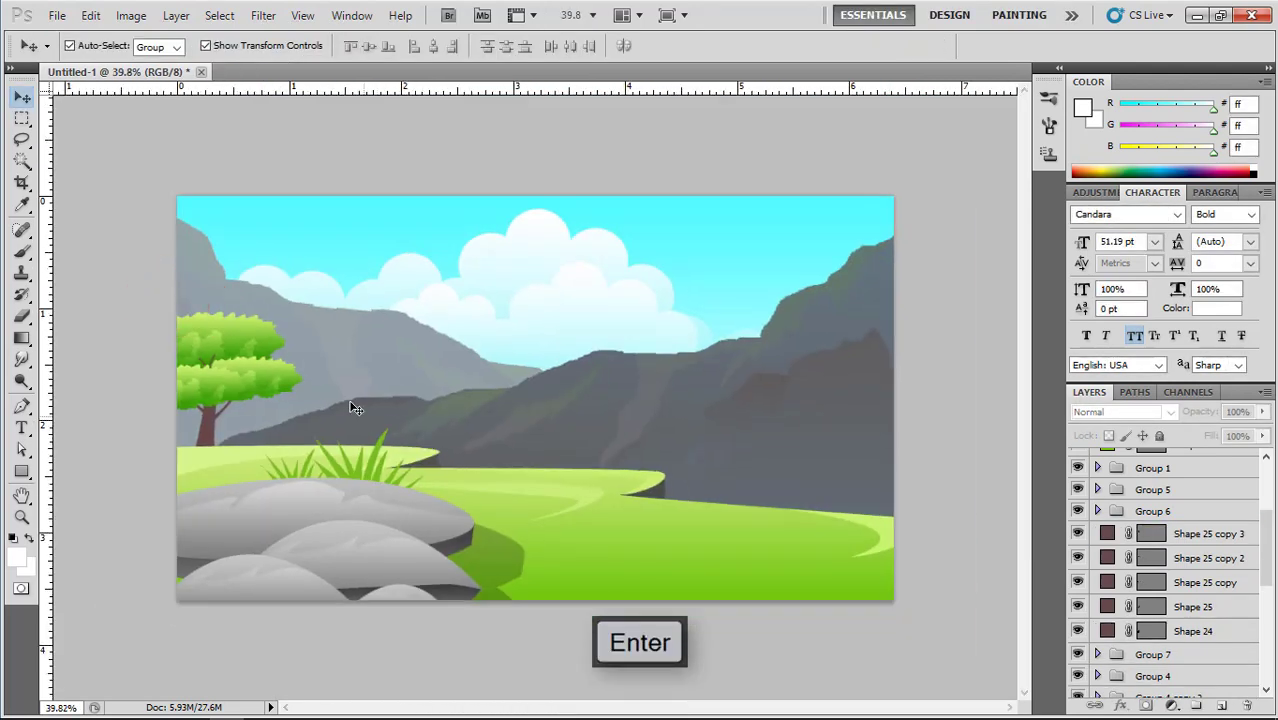
scroll(249, 337, "down", 1)
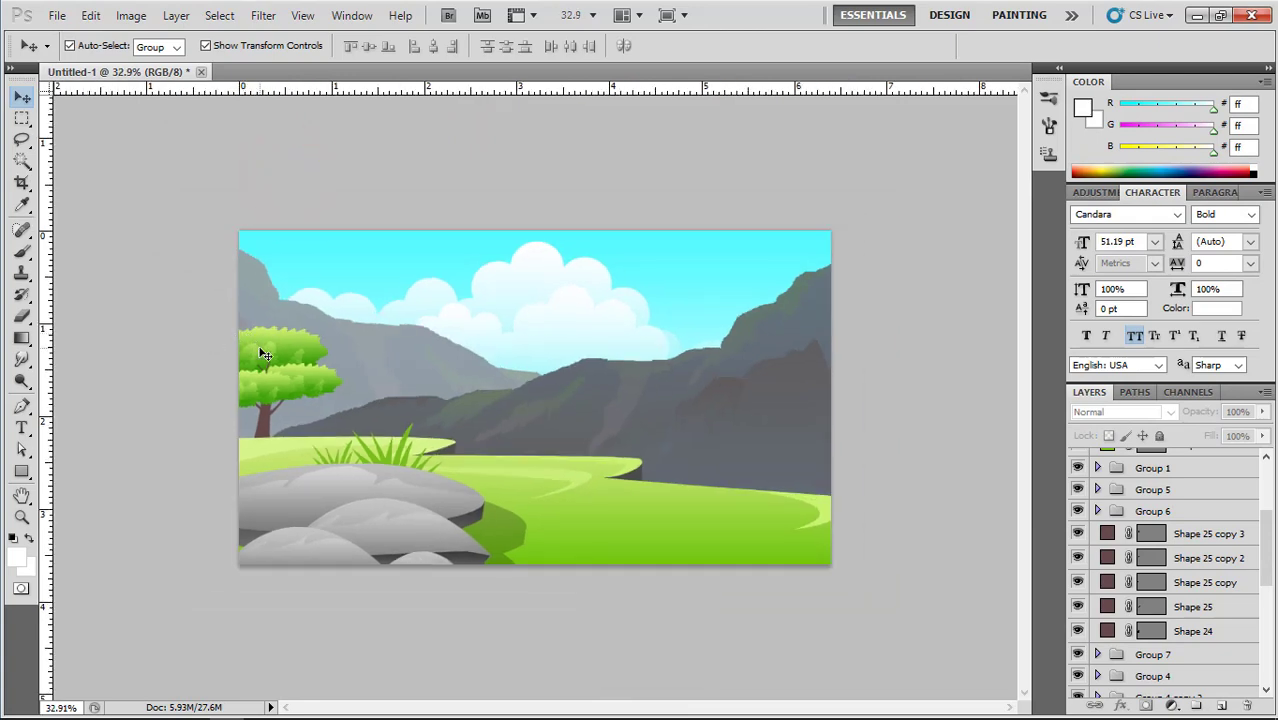
left_click(257, 342)
left_click(190, 325)
left_click_drag(212, 331, 310, 426)
left_click(357, 358, "shift")
left_click(357, 358, "shift")
left_click(362, 411, "shift")
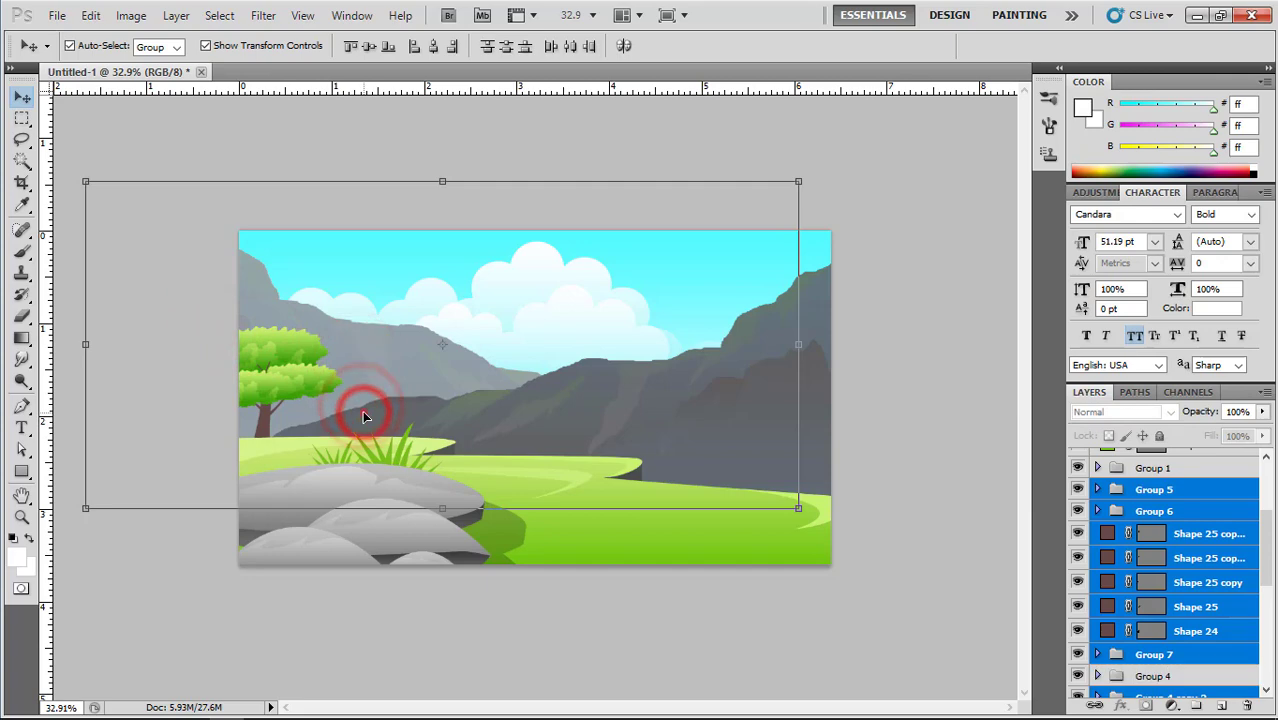
left_click(363, 413, "shift")
left_click(366, 417, "shift")
left_click(299, 442, "shift")
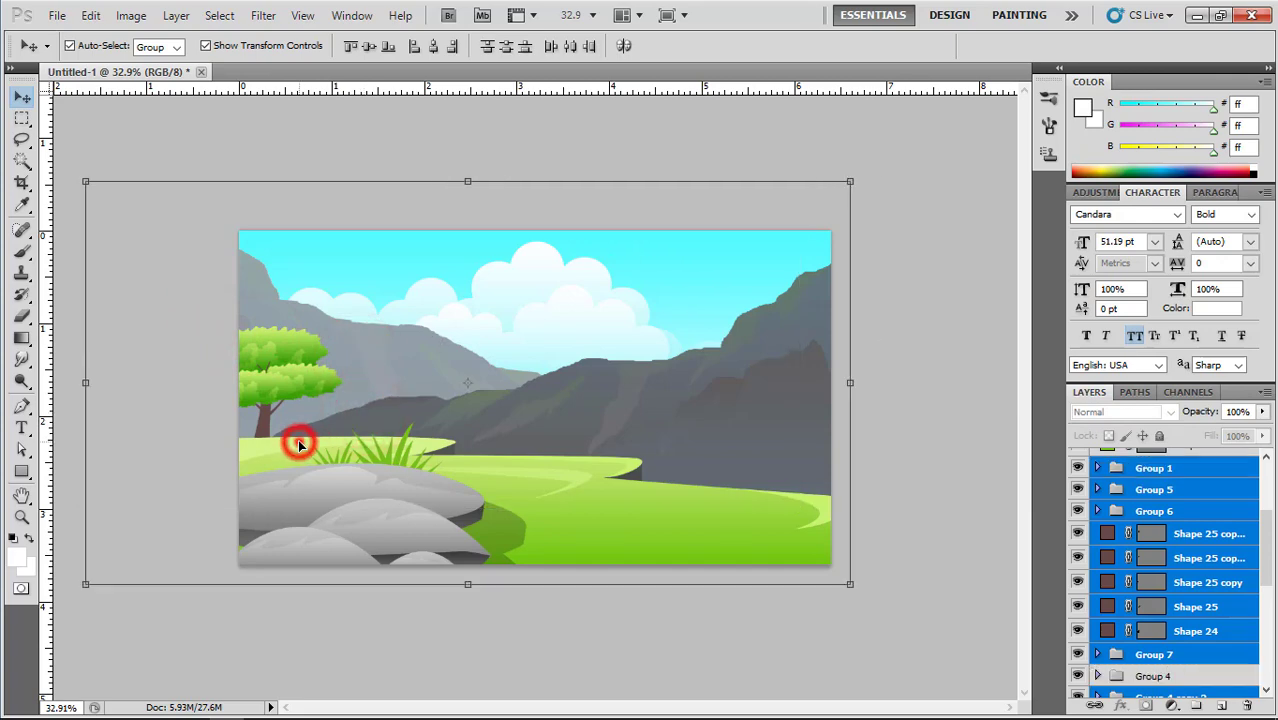
left_click(299, 442, "shift")
left_click(381, 459, "shift")
left_click(211, 391)
Lock the semi-transparent mountain group, Group 4 copy 2.
scroll(262, 391, "up", 4)
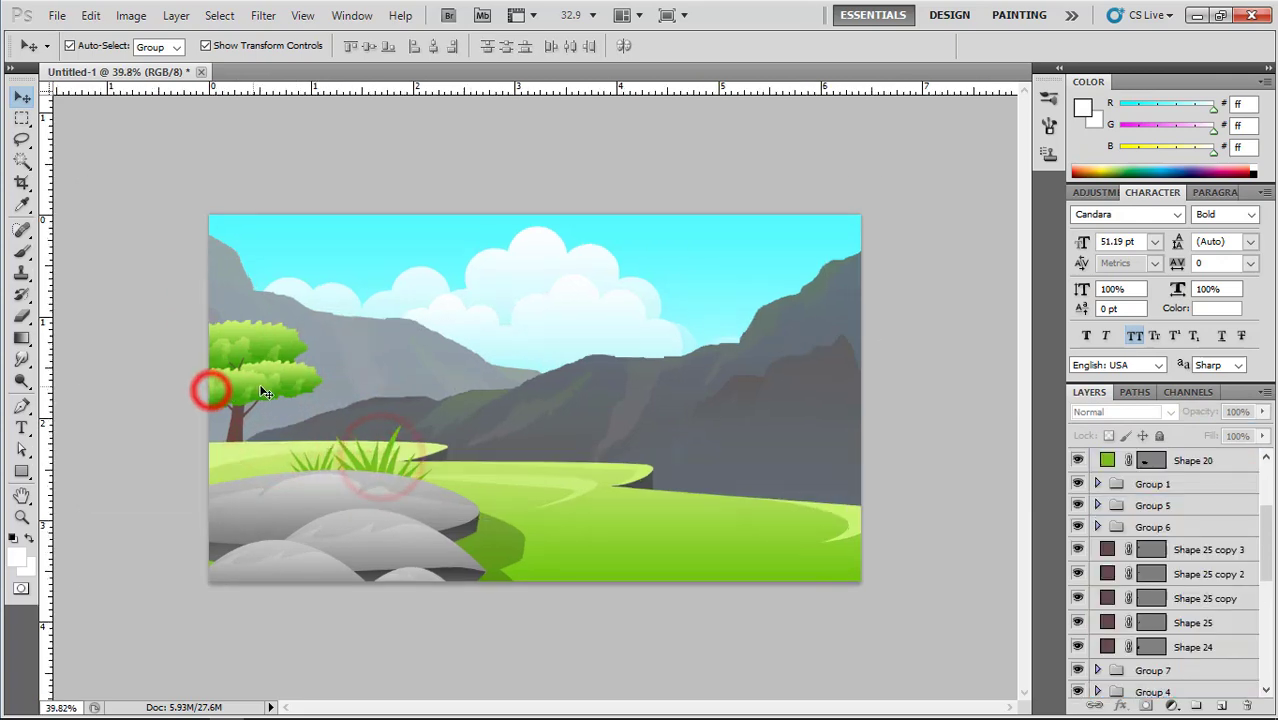
left_click(318, 353)
scroll(240, 388, "up", 4)
left_click_drag(242, 391, 457, 426)
left_click(257, 457)
left_click(312, 480)
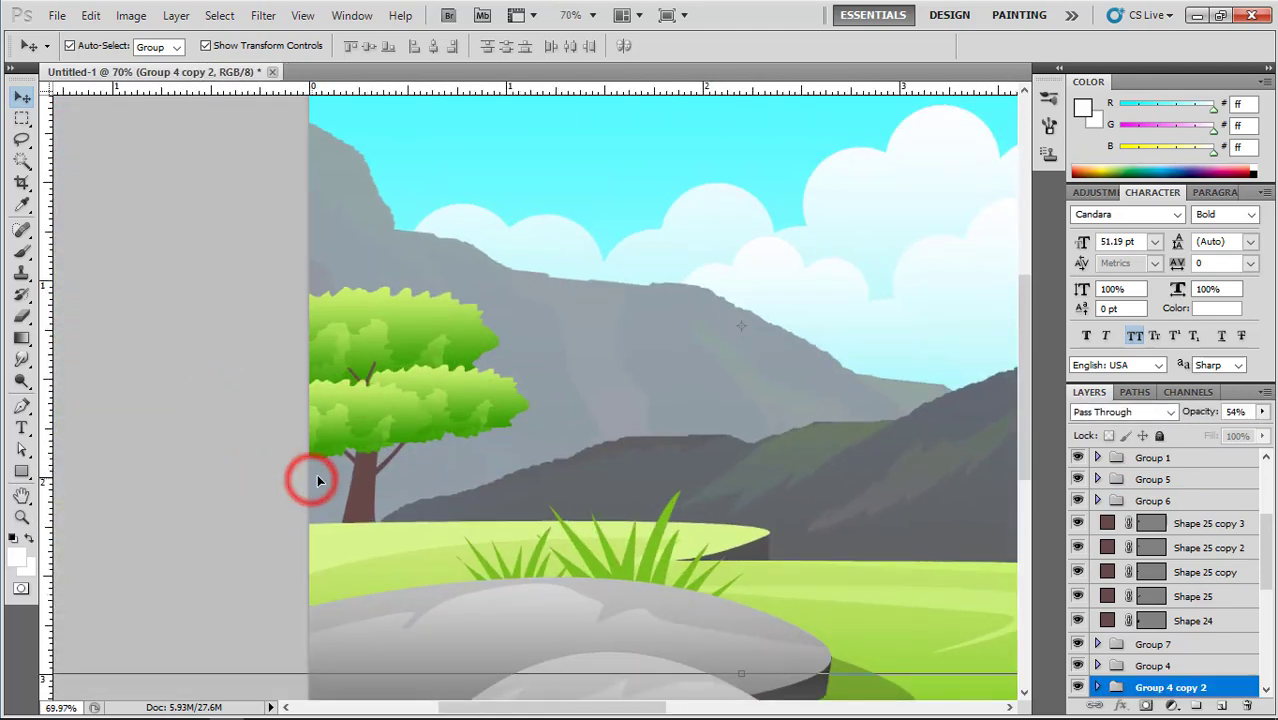
Identify the dark mountain group, Group 4, by toggling its visibility, and lock it.
left_click_drag(349, 474, 939, 489)
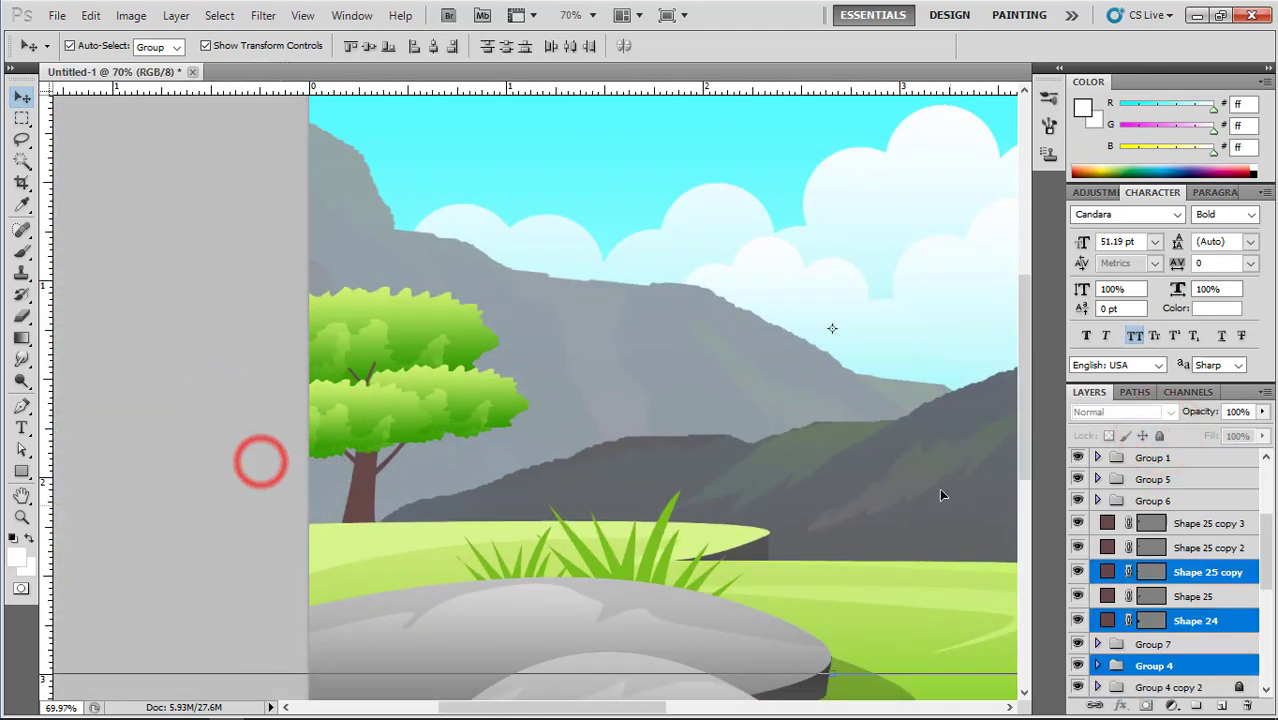
left_click(1156, 666)
left_click(1077, 665)
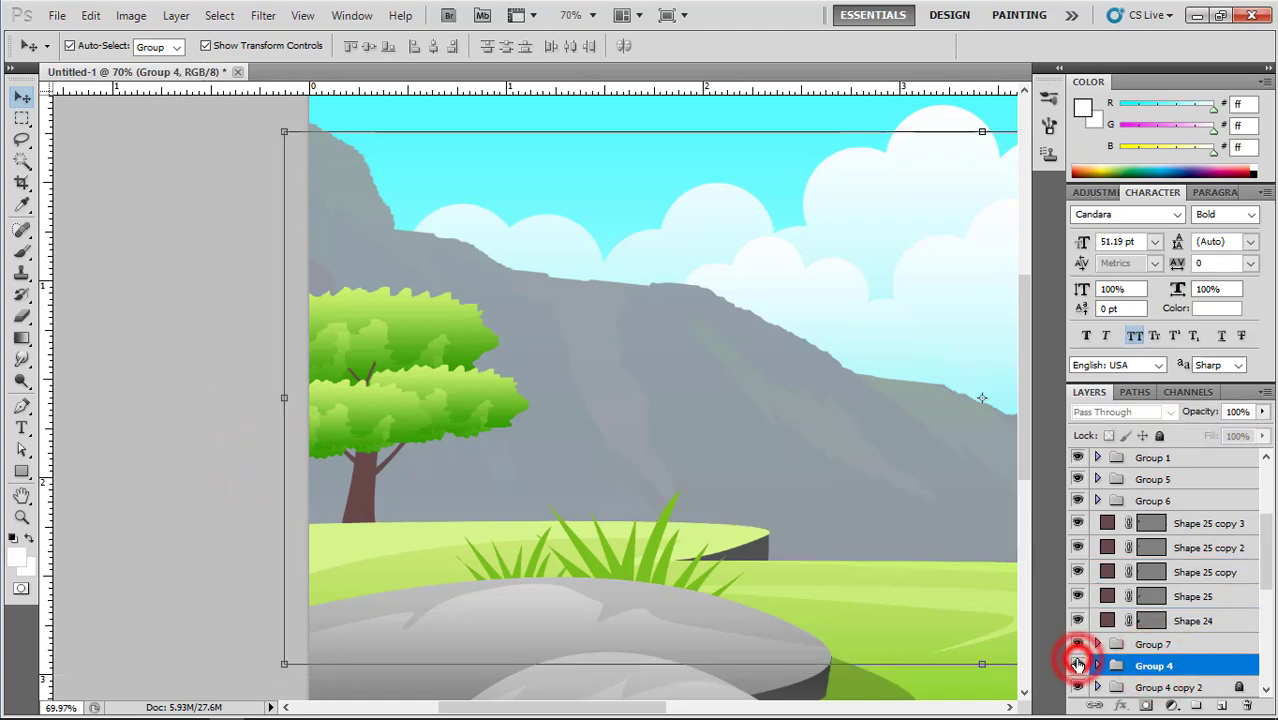
left_click(1077, 665)
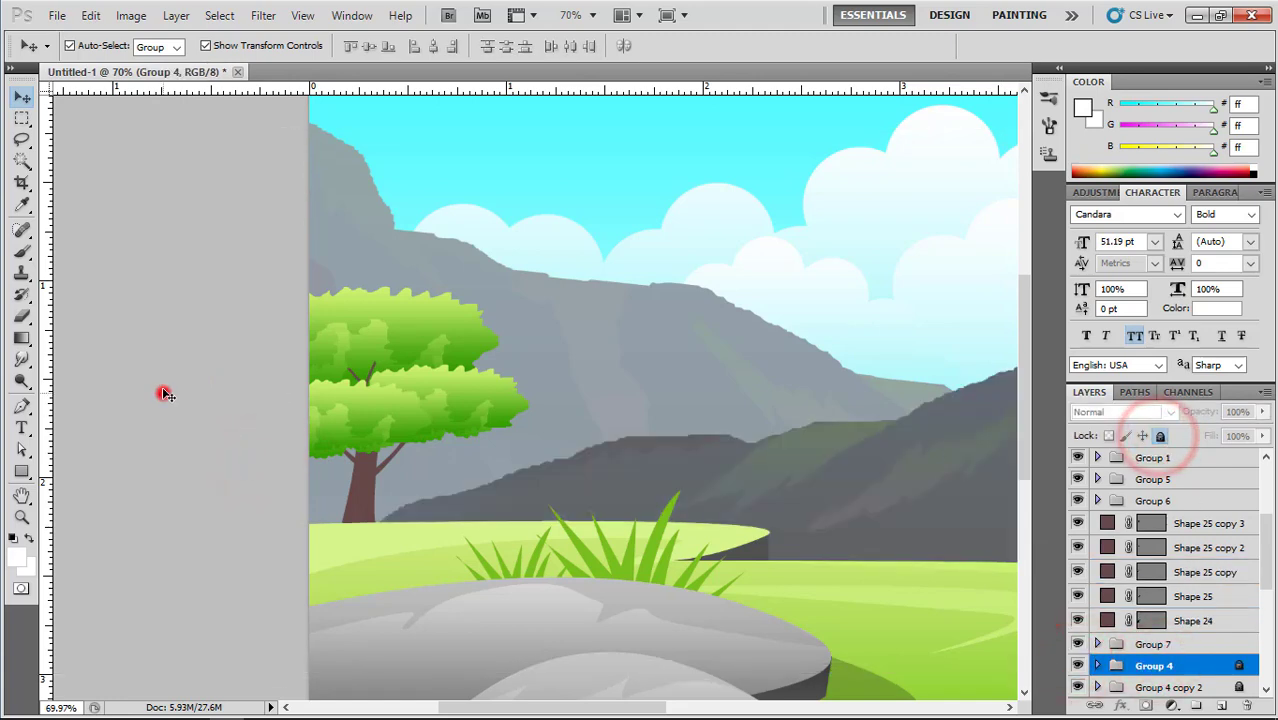
Lock the green ground group, Group 1.
left_click_drag(163, 391, 208, 306)
scroll(555, 457, "down", 2)
left_click(784, 567)
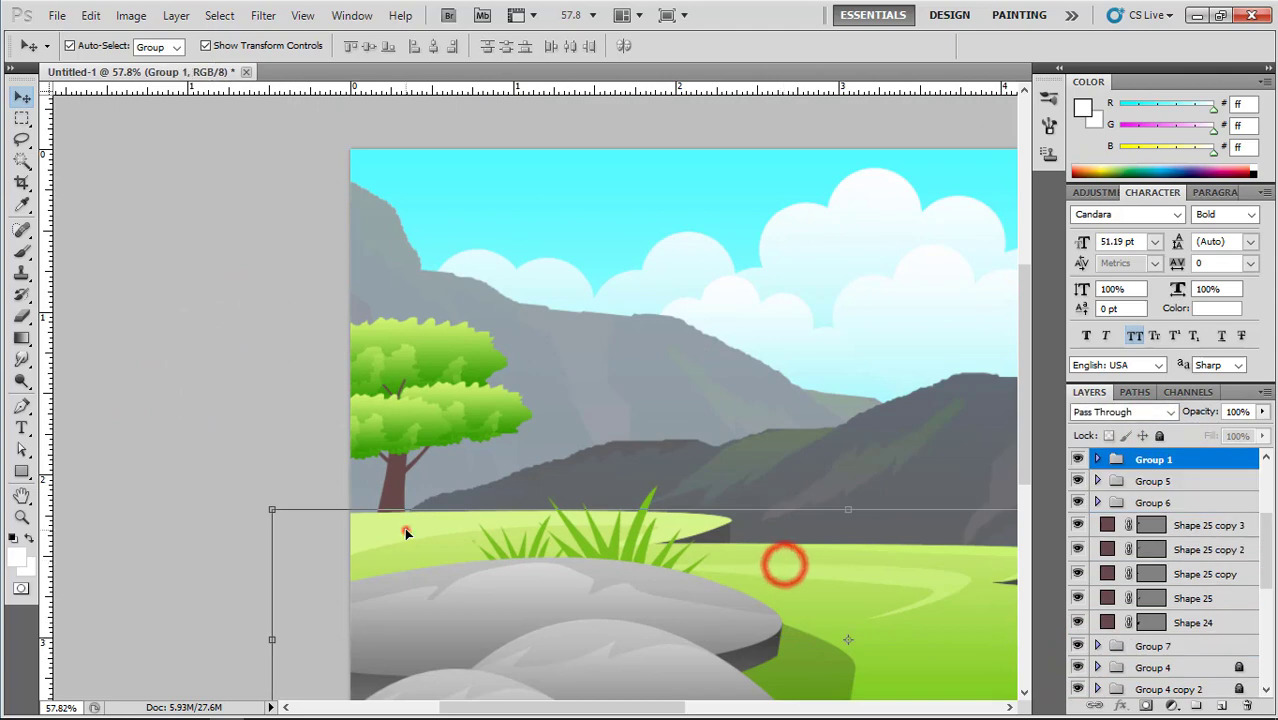
left_click(404, 527)
Lock the mountain layers Group 4 copy and Layer 1 copy 2.
left_click(617, 400)
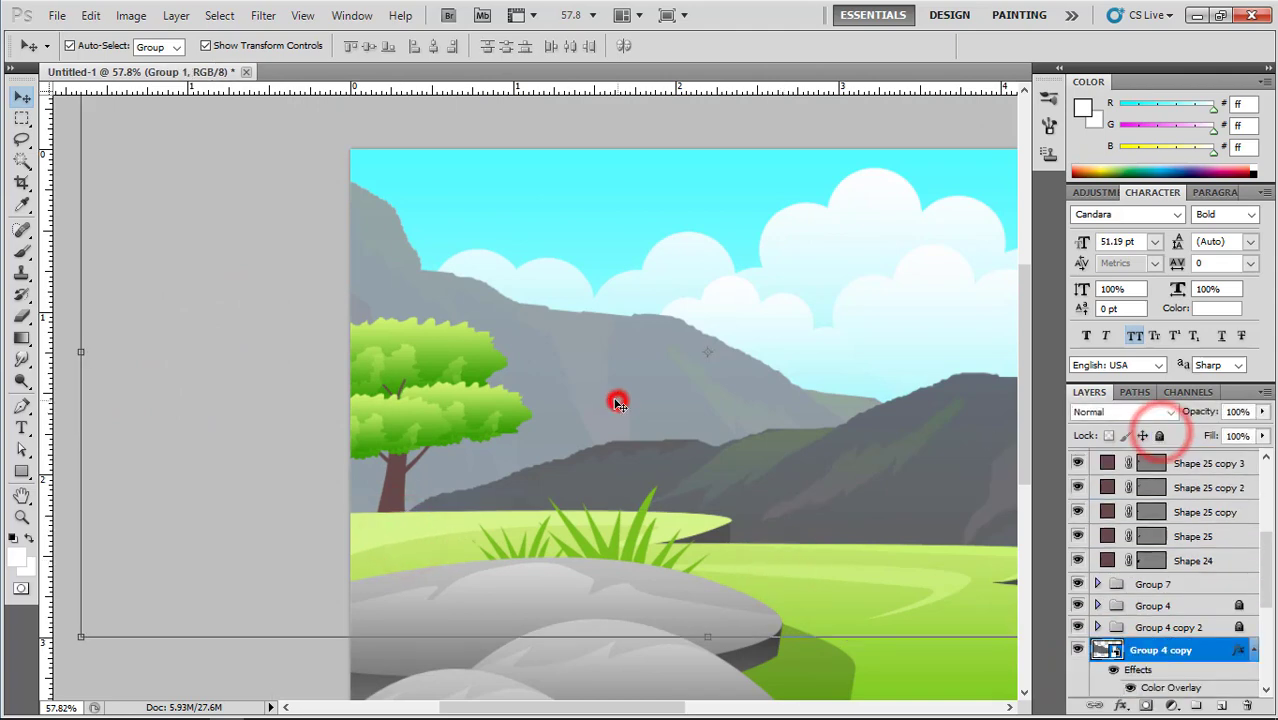
left_click(1159, 436)
left_click(703, 405)
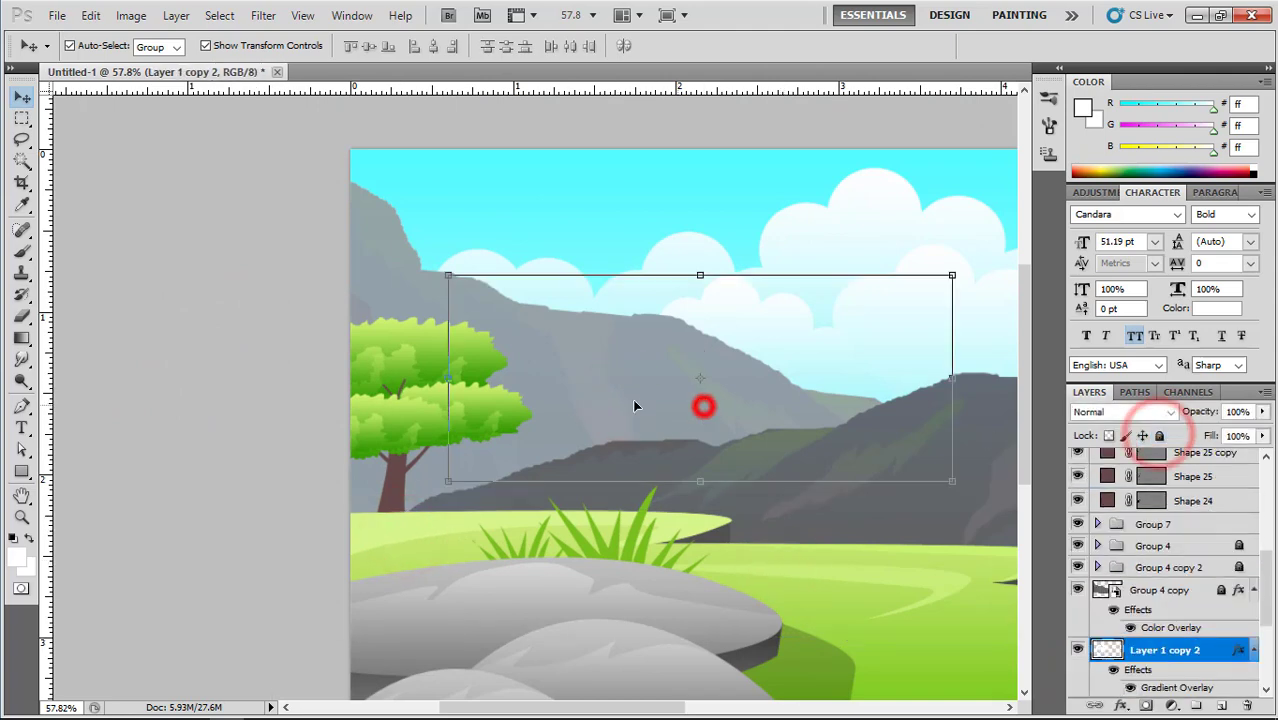
left_click(1159, 436)
left_click(617, 397)
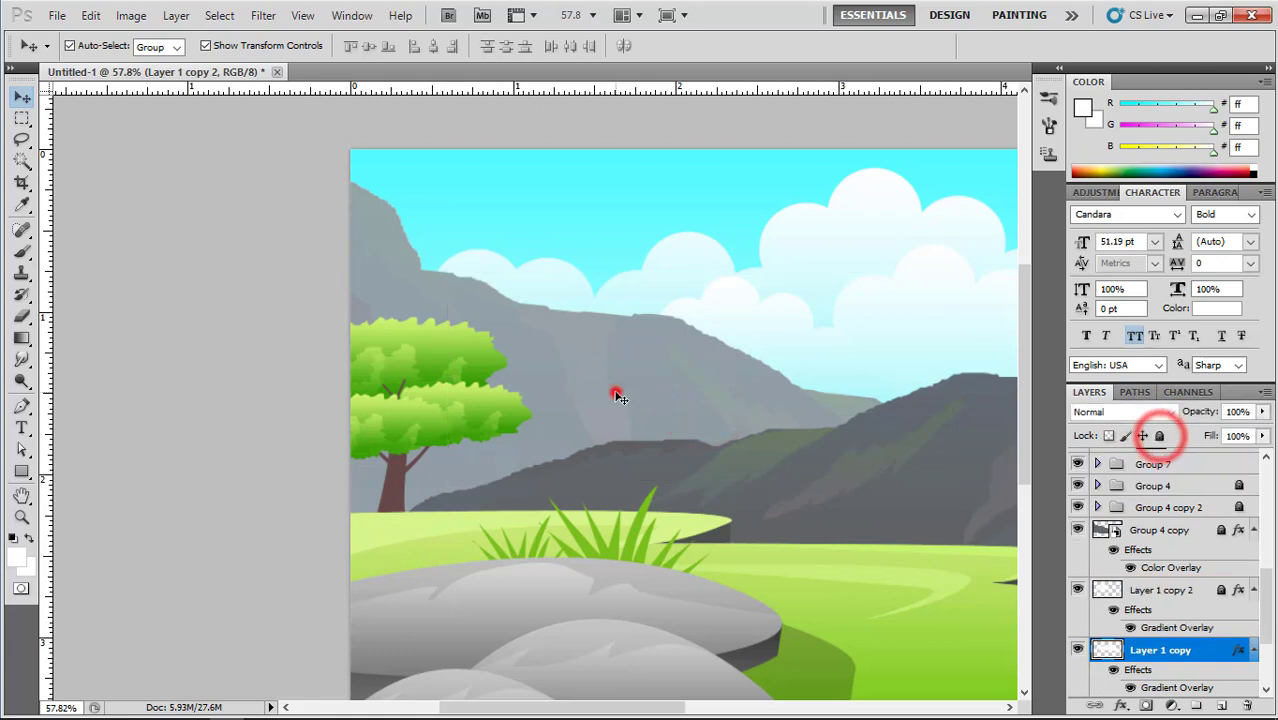
left_click(203, 330)
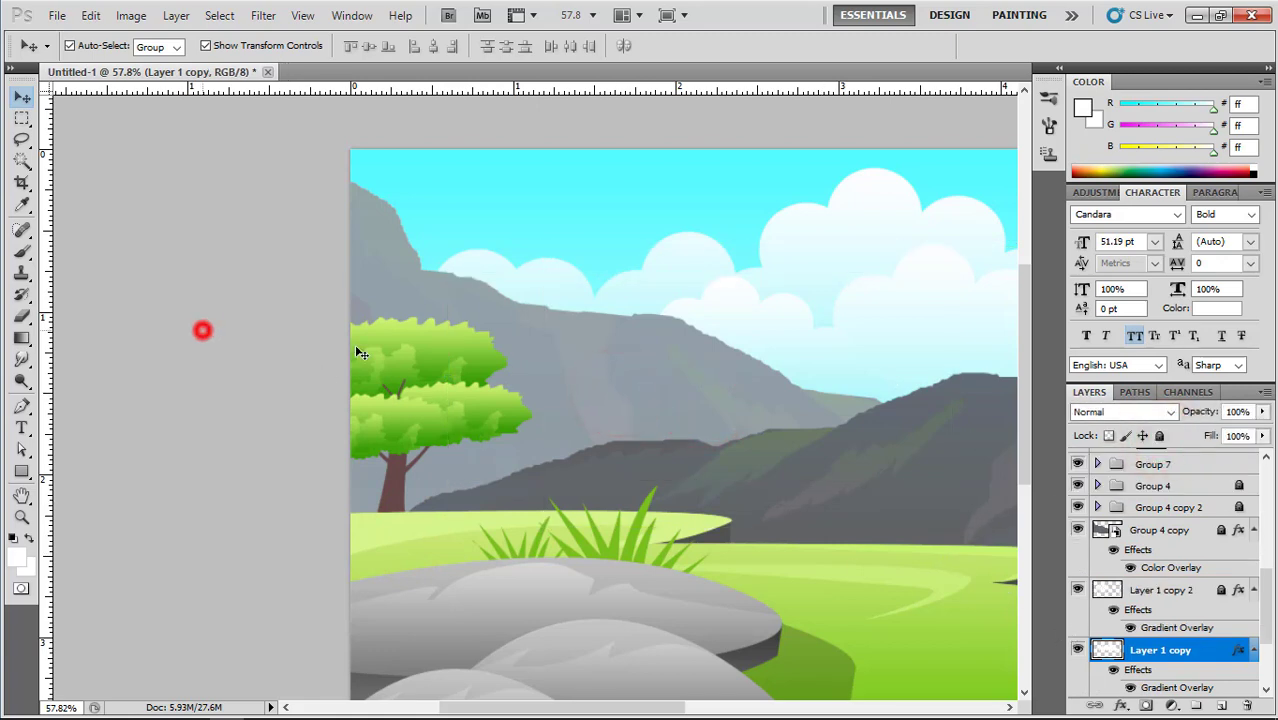
Select all the tree's foliage clusters, branches and trunk and combine them into one group.
left_click_drag(484, 466, 485, 466)
left_click(450, 261, "shift")
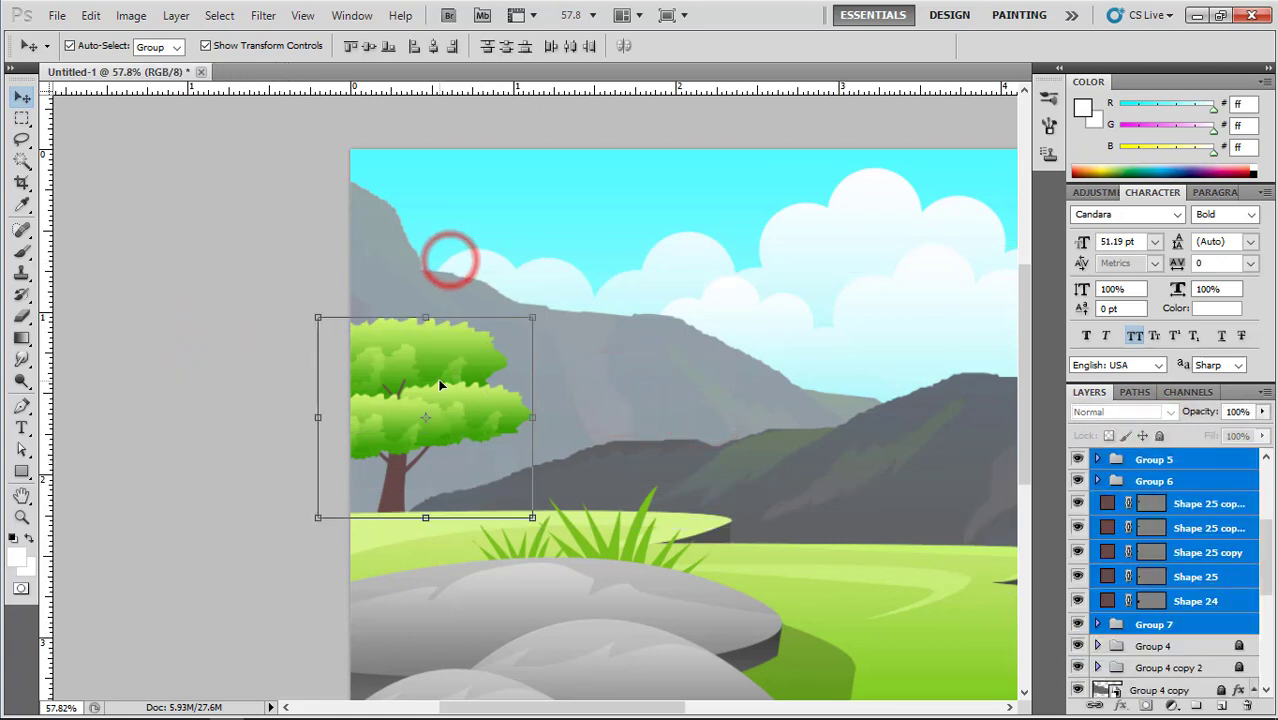
key("ctrl+g")
Duplicate the tree group onto the right edge of the landscape and flip the copy horizontally.
scroll(438, 382, "down", 3)
left_click_drag(282, 367, 838, 474)
left_click(877, 477)
right_click(796, 450)
left_click(834, 416)
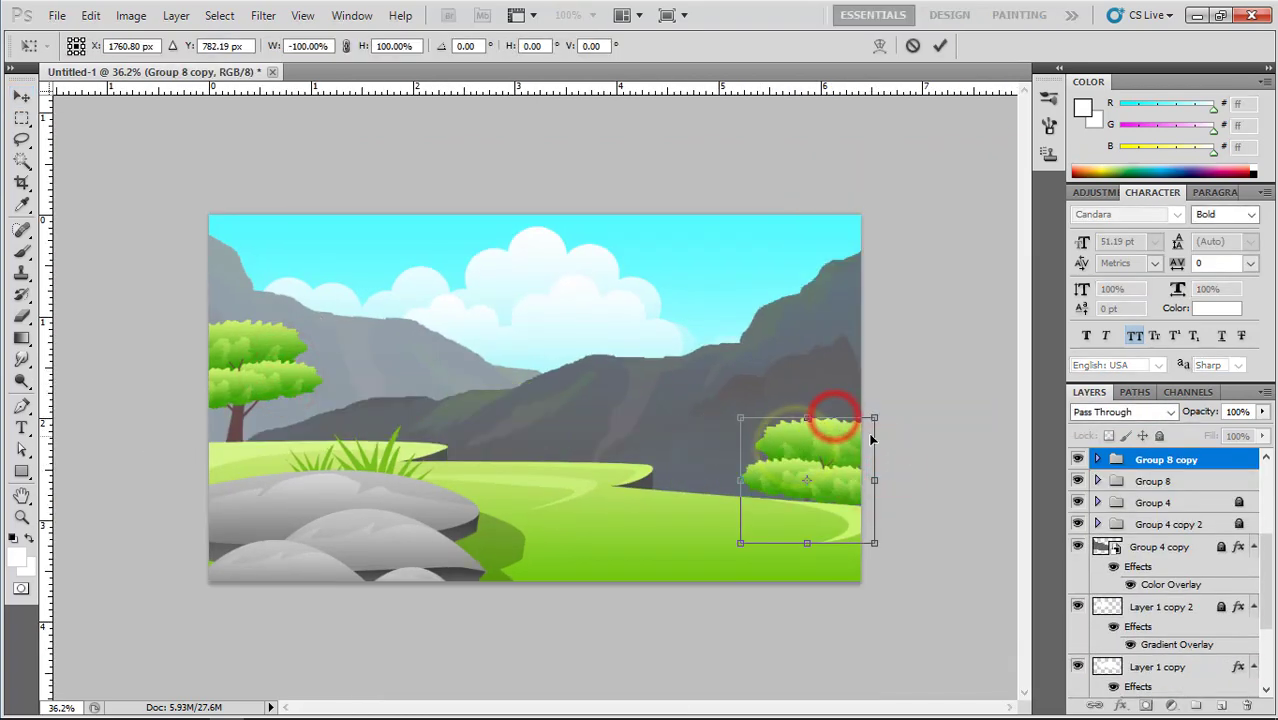
Enlarge the copied tree well beyond the left tree's size and position it over the canvas's right edge.
left_click_drag(876, 418, 986, 313)
mouse_move(830, 360)
left_mouse_down()
mouse_move(790, 346)
mouse_move(834, 369)
mouse_move(827, 359)
mouse_move(819, 380)
left_mouse_up()
double_click(790, 345)
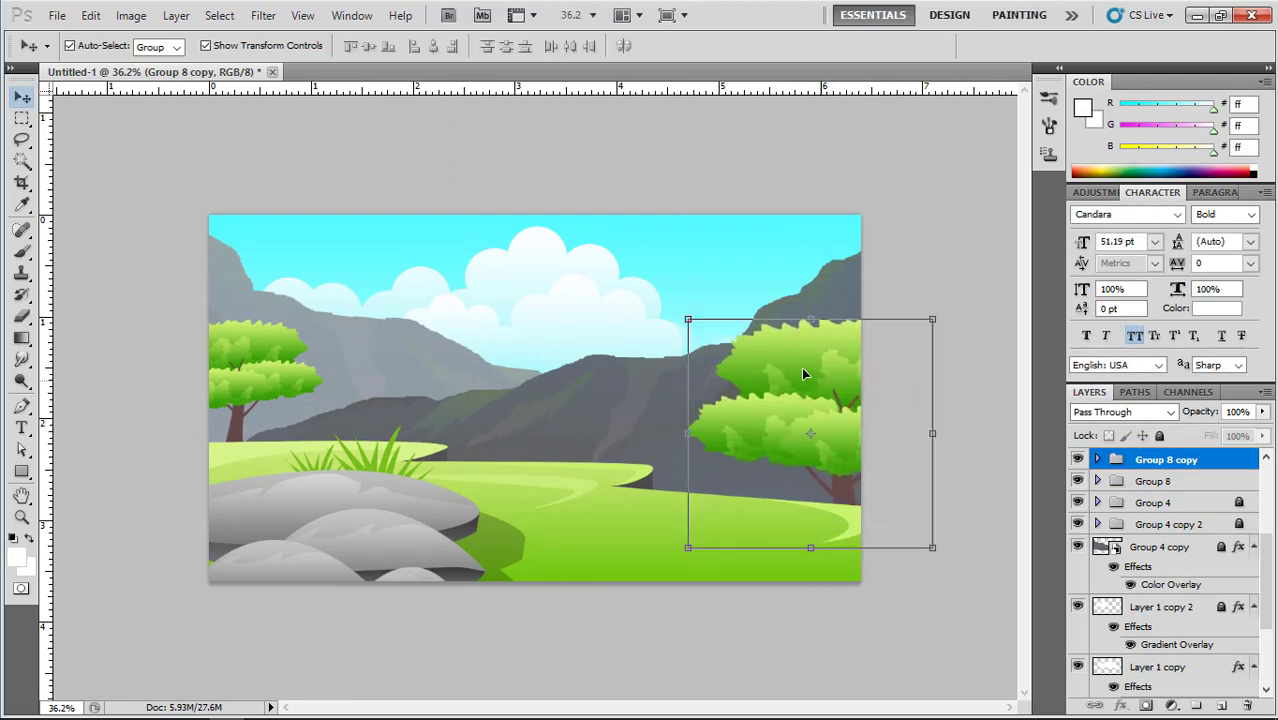
left_click_drag(687, 320, 703, 333)
double_click(788, 366)
Bring the right tree to the front of all layers, enlarge it further and shift it up and left.
key("ctrl+shift+bracketright")
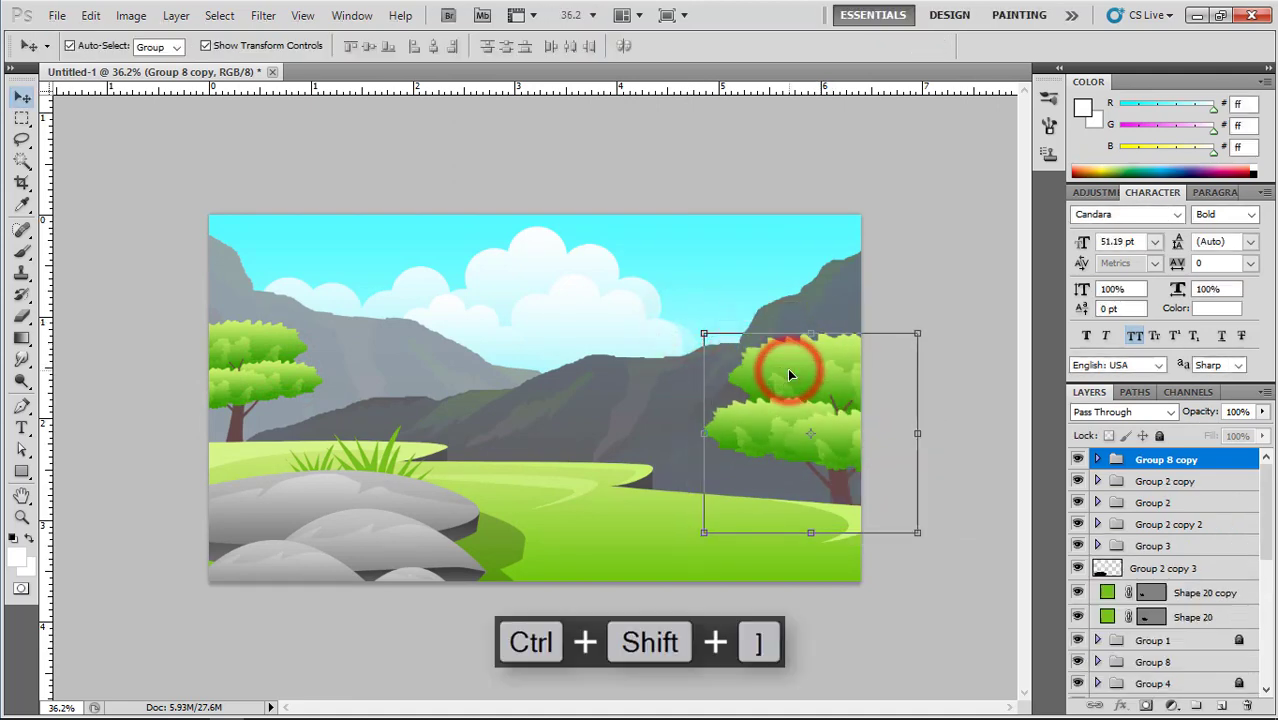
left_click_drag(787, 368, 787, 416)
left_click_drag(916, 385, 1001, 317)
double_click(819, 389)
left_click_drag(817, 403, 763, 343)
Shrink the right tree and nudge it into place at the right edge of the landscape.
left_click_drag(648, 254, 747, 357)
double_click(822, 430)
left_click_drag(822, 433, 813, 428)
Move the right tree's group back to just below the ground group and stretch the tree slightly taller.
key("ctrl+bracketleft")
key("ctrl+bracketleft")
key("ctrl+bracketleft")
key("ctrl+bracketleft")
key("ctrl+bracketleft")
key("ctrl+bracketleft")
key("ctrl+bracketleft")
key("ctrl+bracketleft")
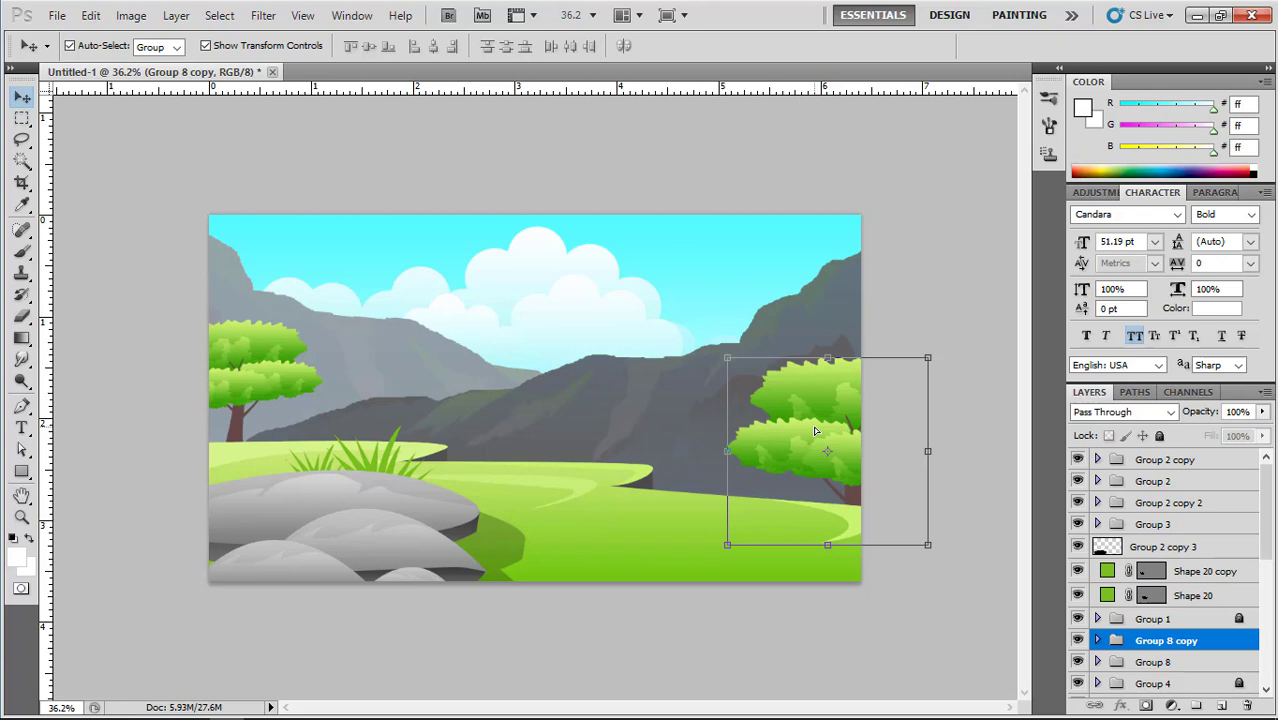
left_click_drag(830, 357, 830, 333)
double_click(830, 379)
Scale the left tree down proportionally to about 80%, keeping its base at the grass.
scroll(830, 380, "down", 2)
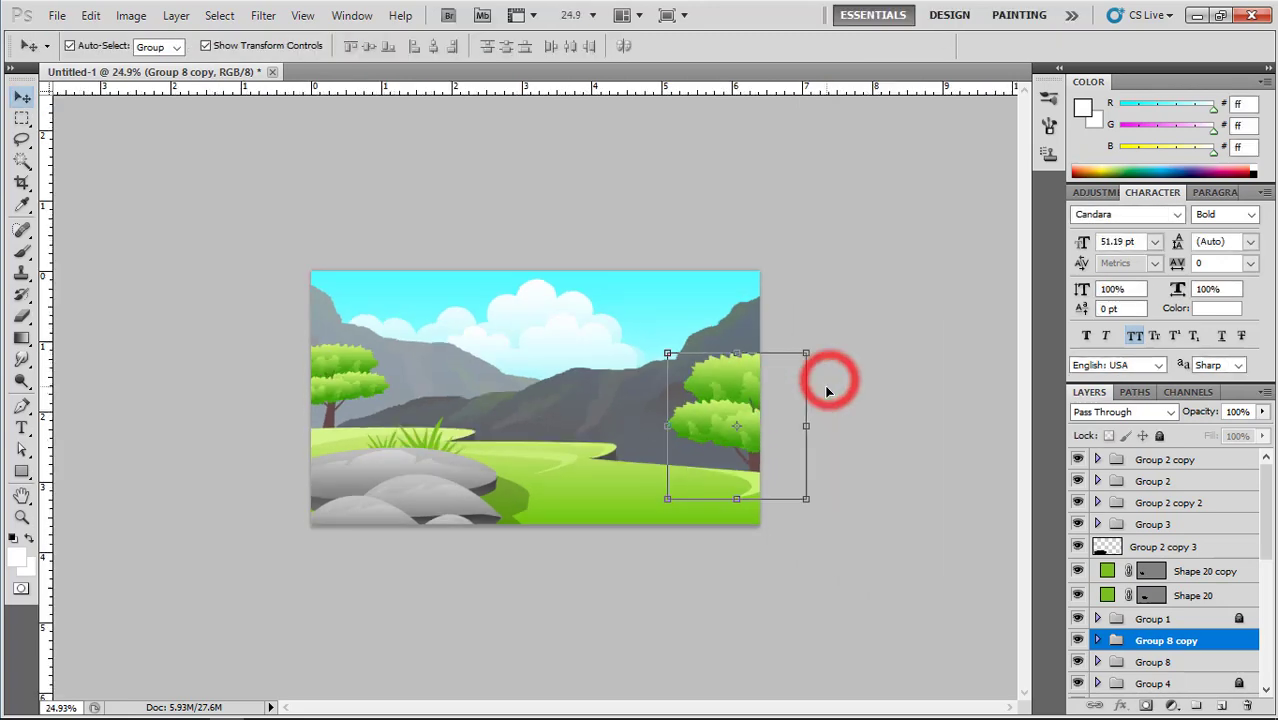
left_click(339, 376)
left_click_drag(390, 343, 371, 361)
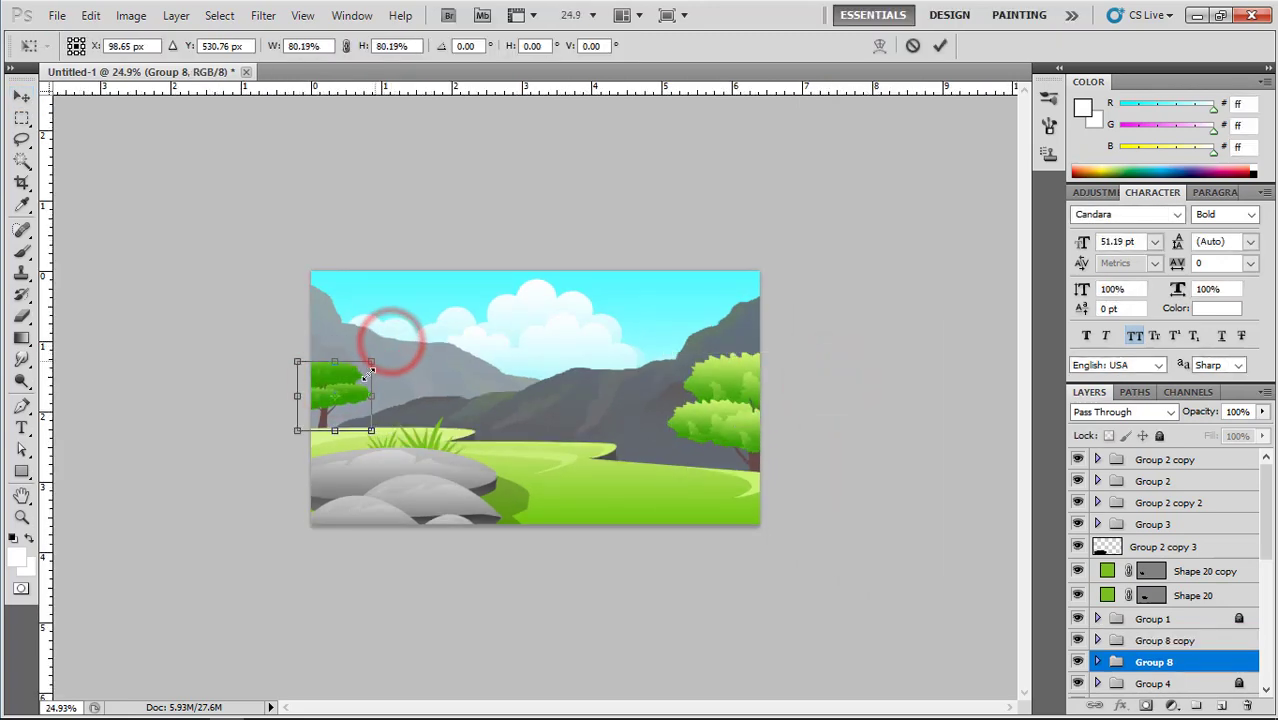
double_click(362, 383)
left_click(461, 192)
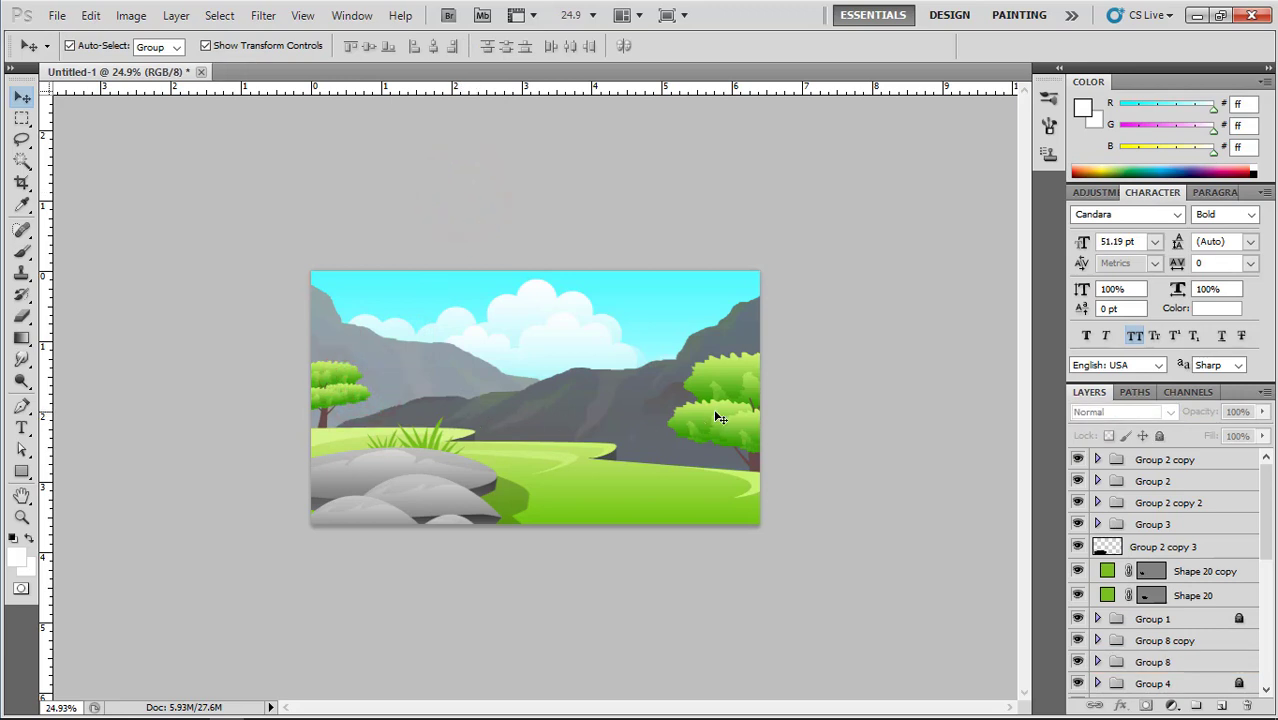
Move the right tree lower so that its trunk sinks behind the green ground.
left_click_drag(716, 416, 748, 414)
left_click(813, 340)
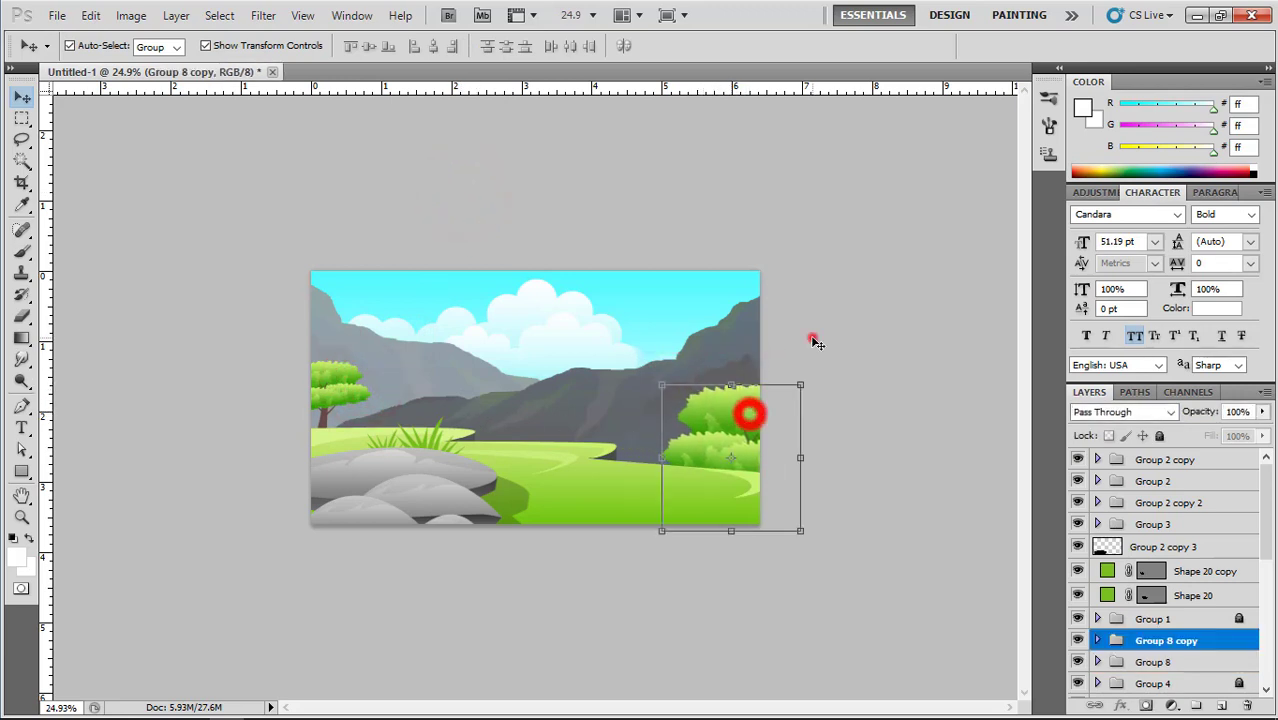
Scale the right tree down proportionally to about 81% at the right edge of the landscape.
scroll(812, 342, "up", 2)
left_click(770, 443)
left_click_drag(687, 559, 719, 523)
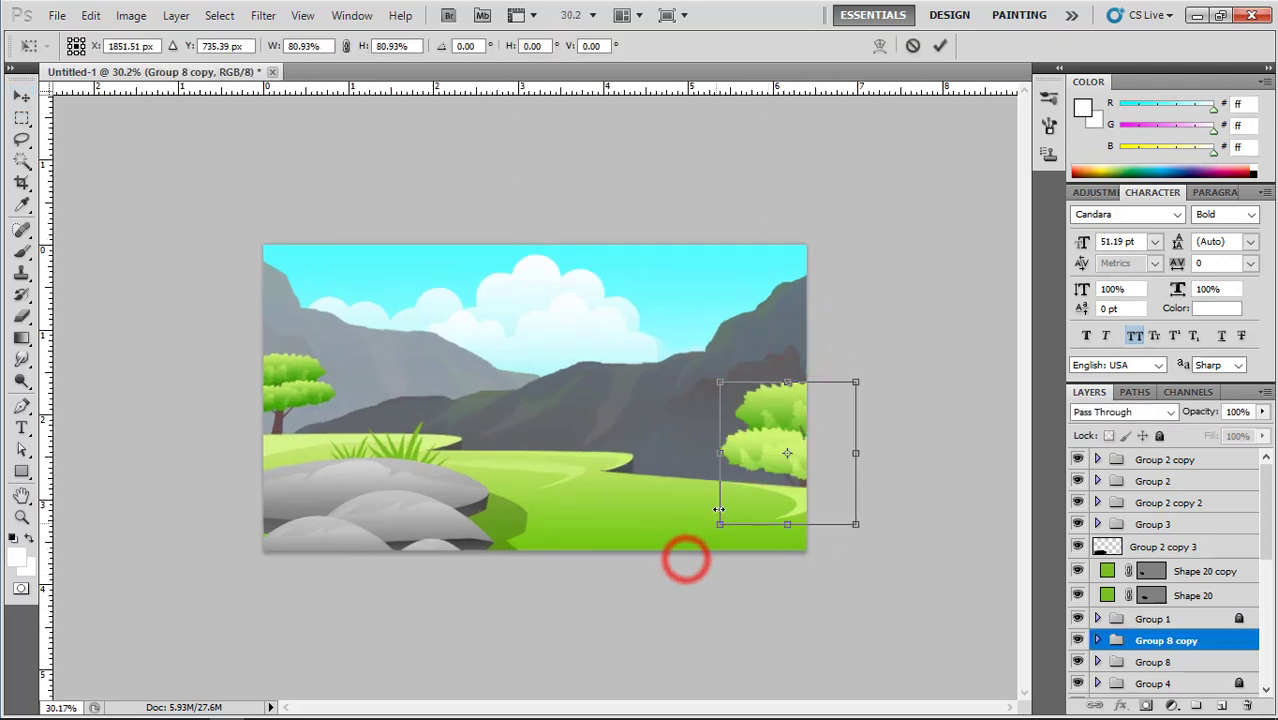
double_click(776, 446)
left_click(873, 320)
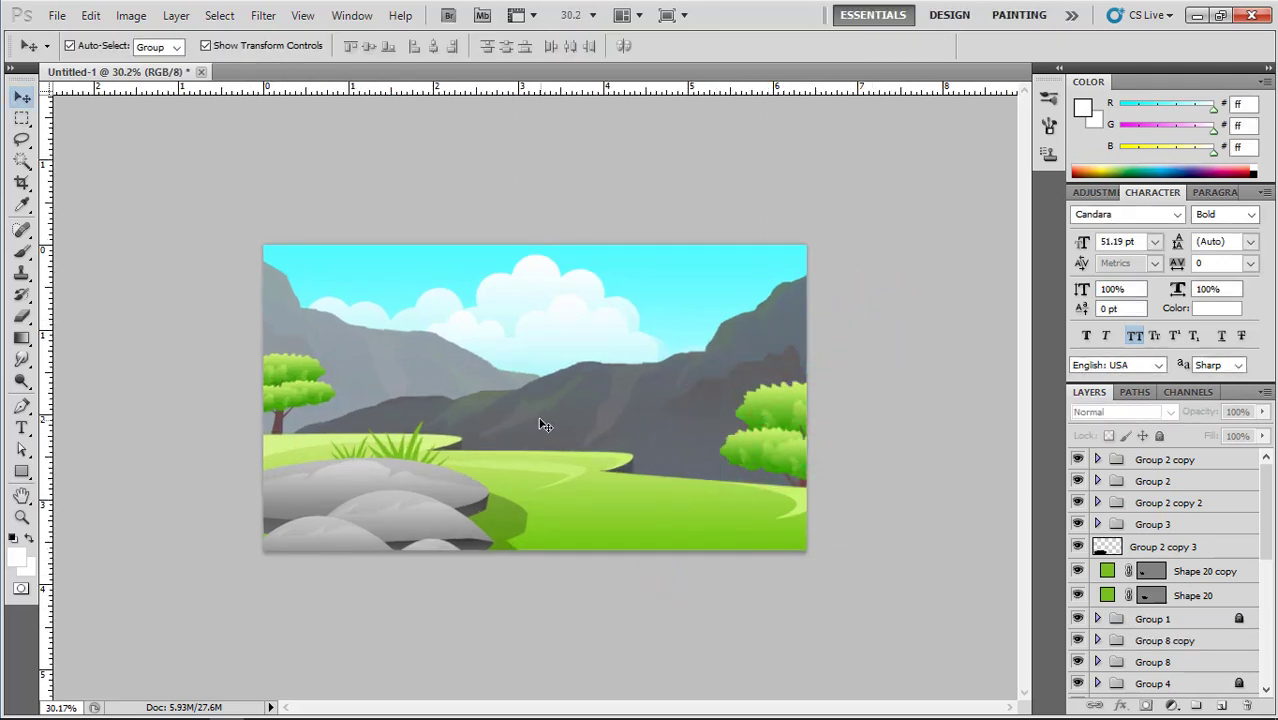
Duplicate the middle foreground stone to the landscape's right edge below the tree and shrink the copy.
left_click_drag(412, 517, 813, 480)
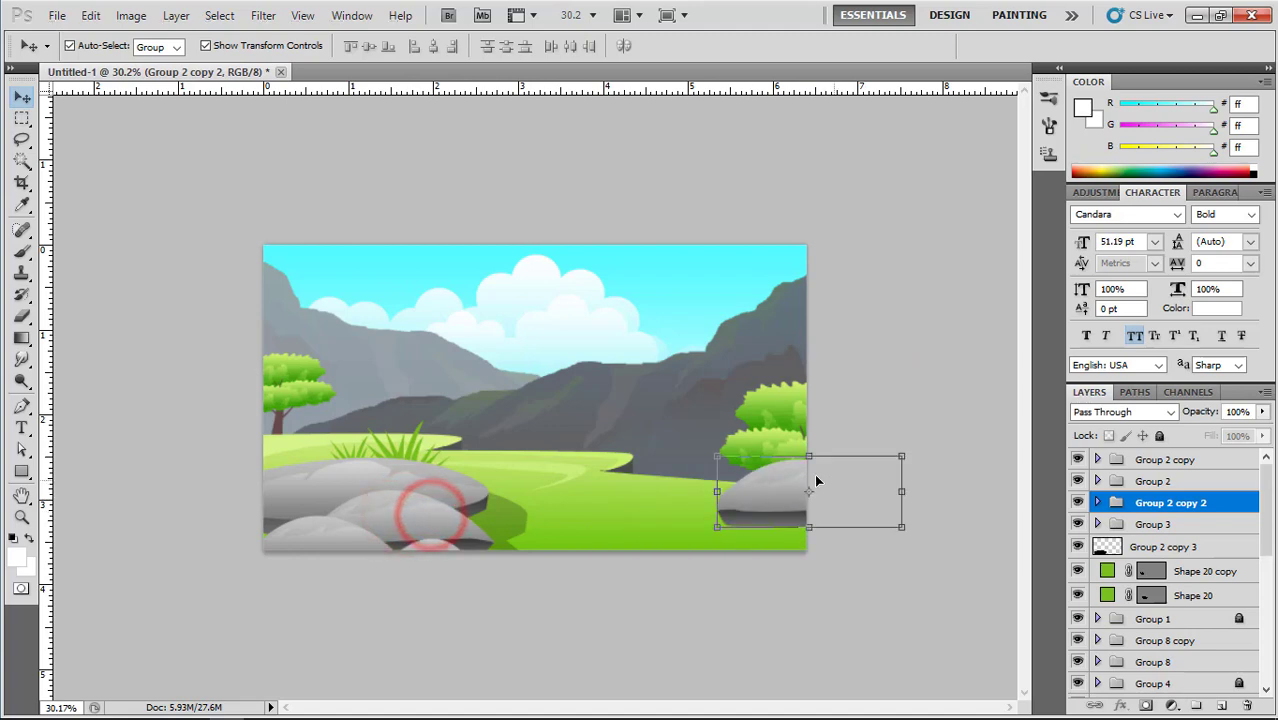
left_click_drag(713, 452, 776, 502)
double_click(776, 500)
left_click(873, 402)
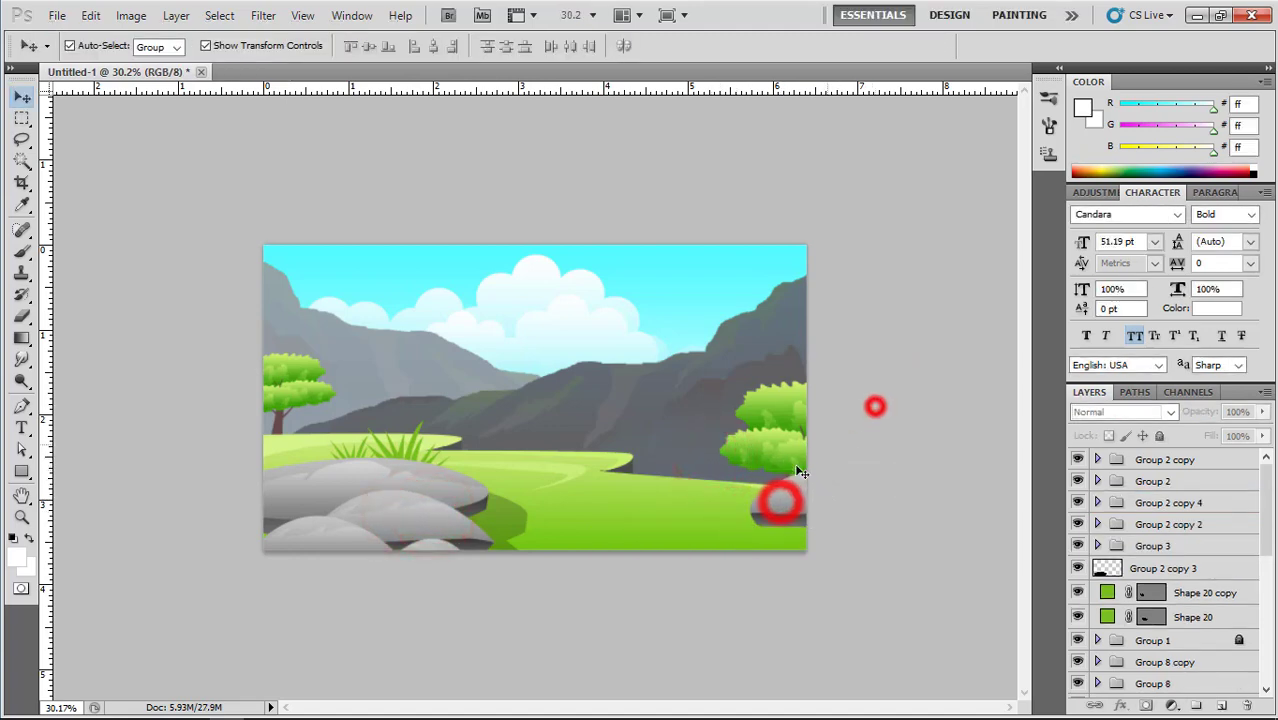
Duplicate the small foreground stone beside the right-edge stone, and copy the large grass clump behind them.
left_click_drag(431, 550, 812, 513)
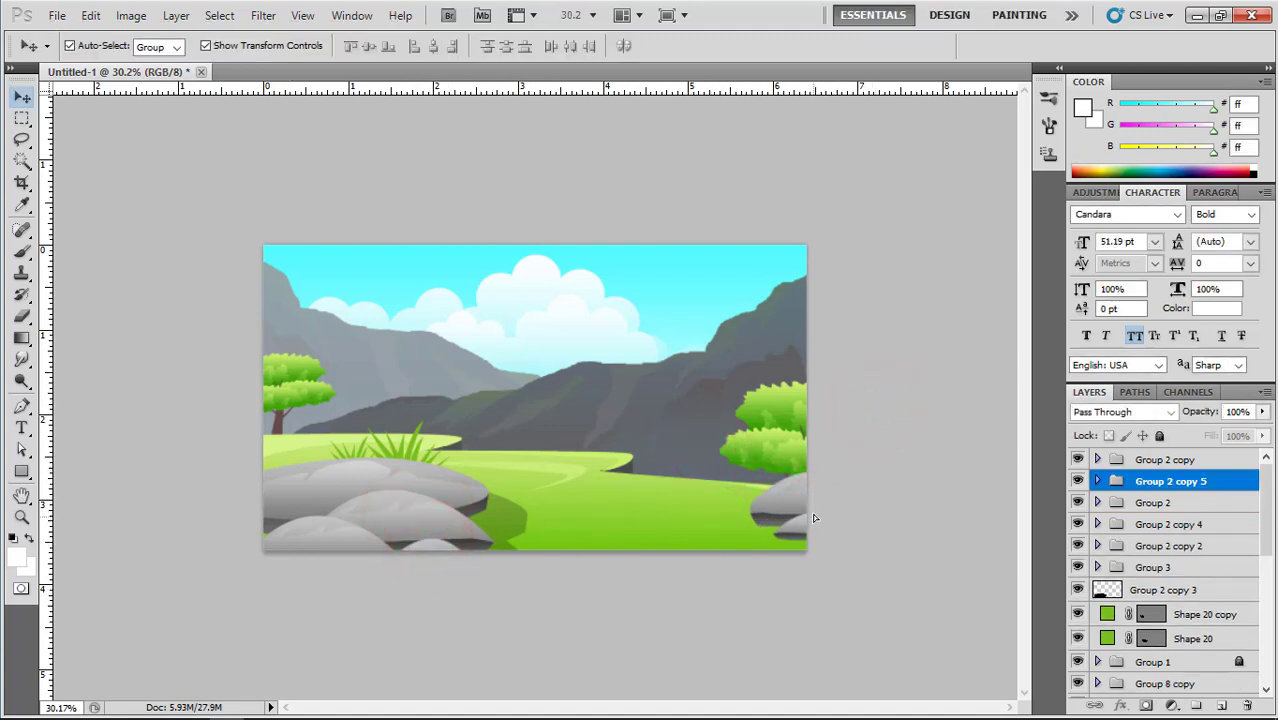
left_click(855, 439)
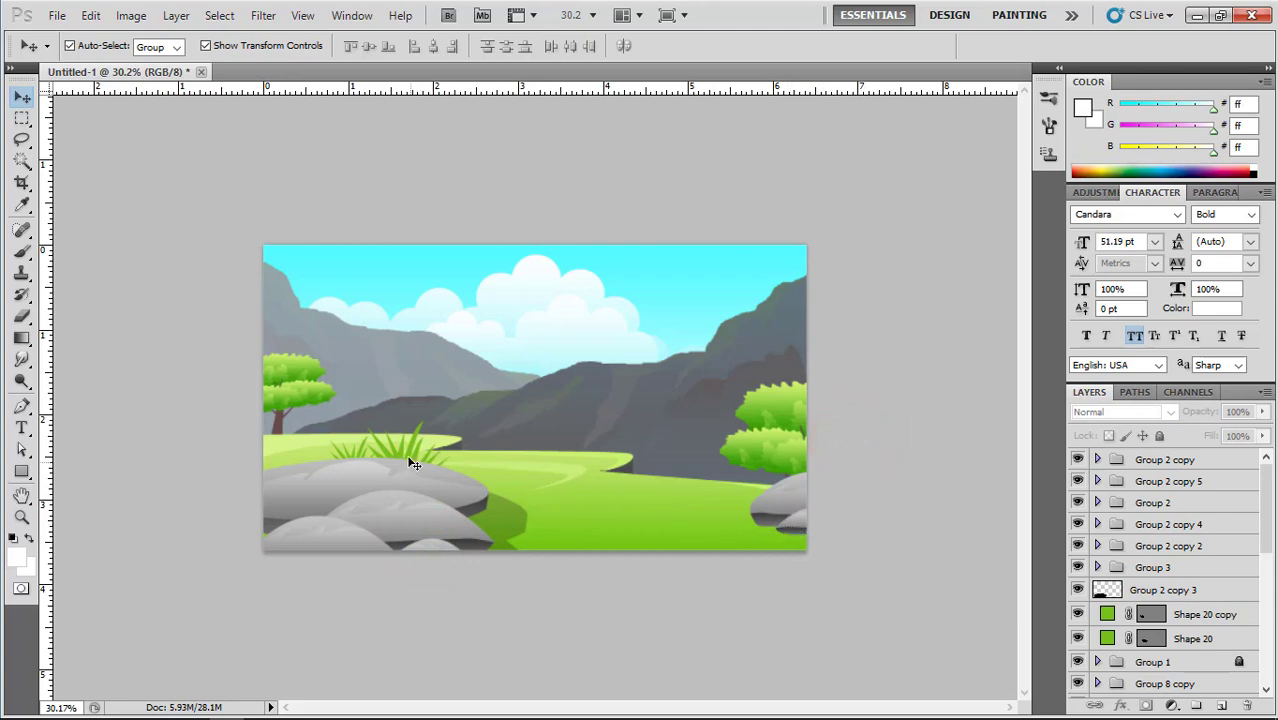
left_click_drag(517, 462, 772, 485)
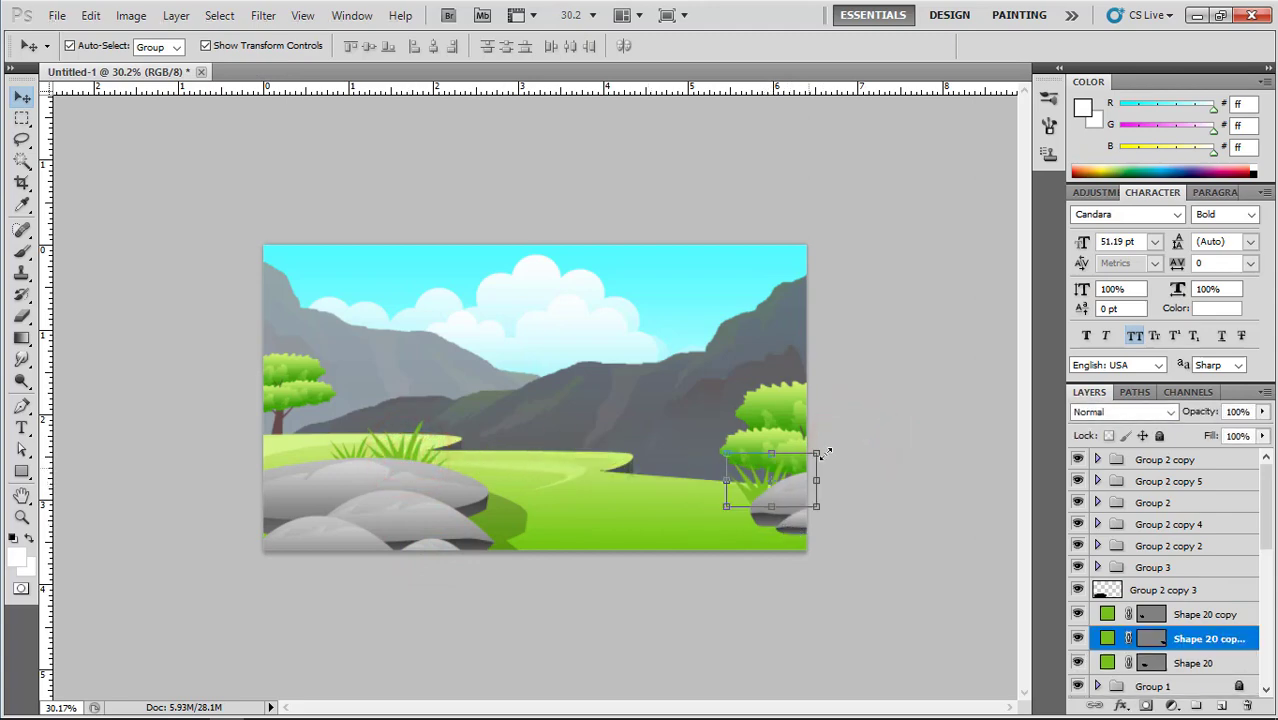
left_click(869, 402)
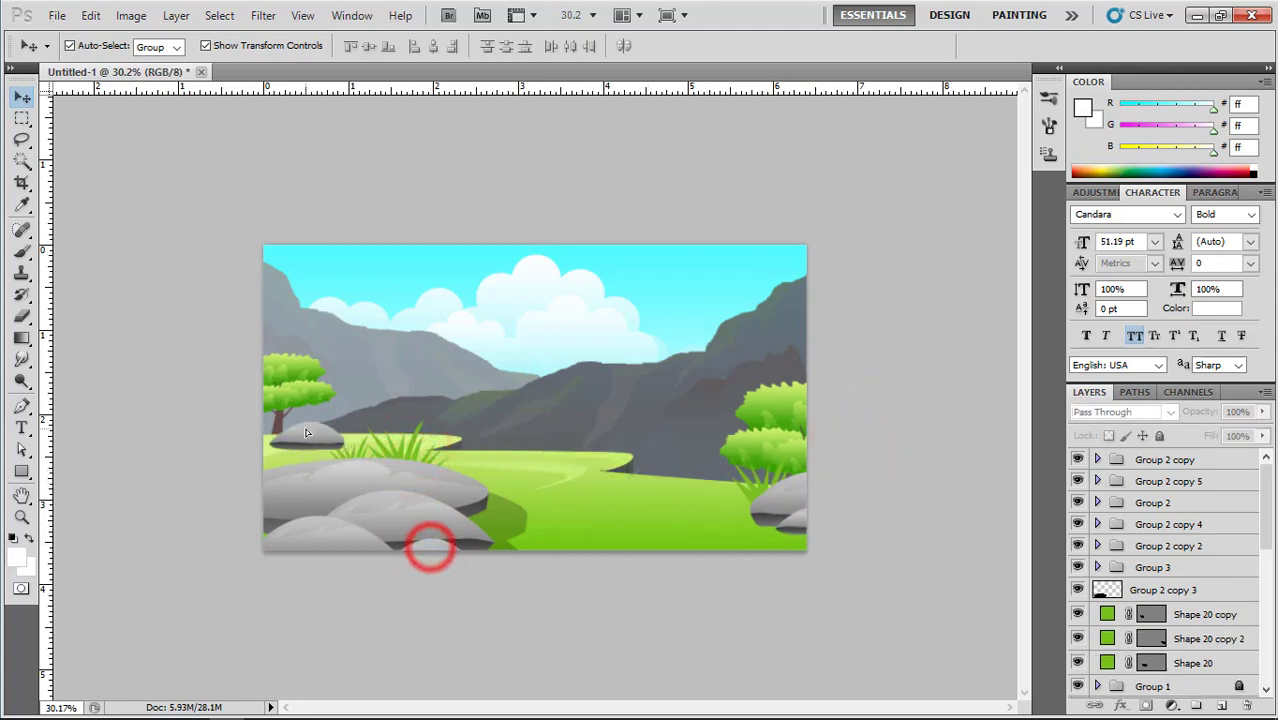
Duplicate the small foreground stone to the foot of the left tree and shrink the copy.
left_click_drag(308, 432, 304, 431)
left_click_drag(342, 449, 300, 433)
key("Return")
left_click(171, 343)
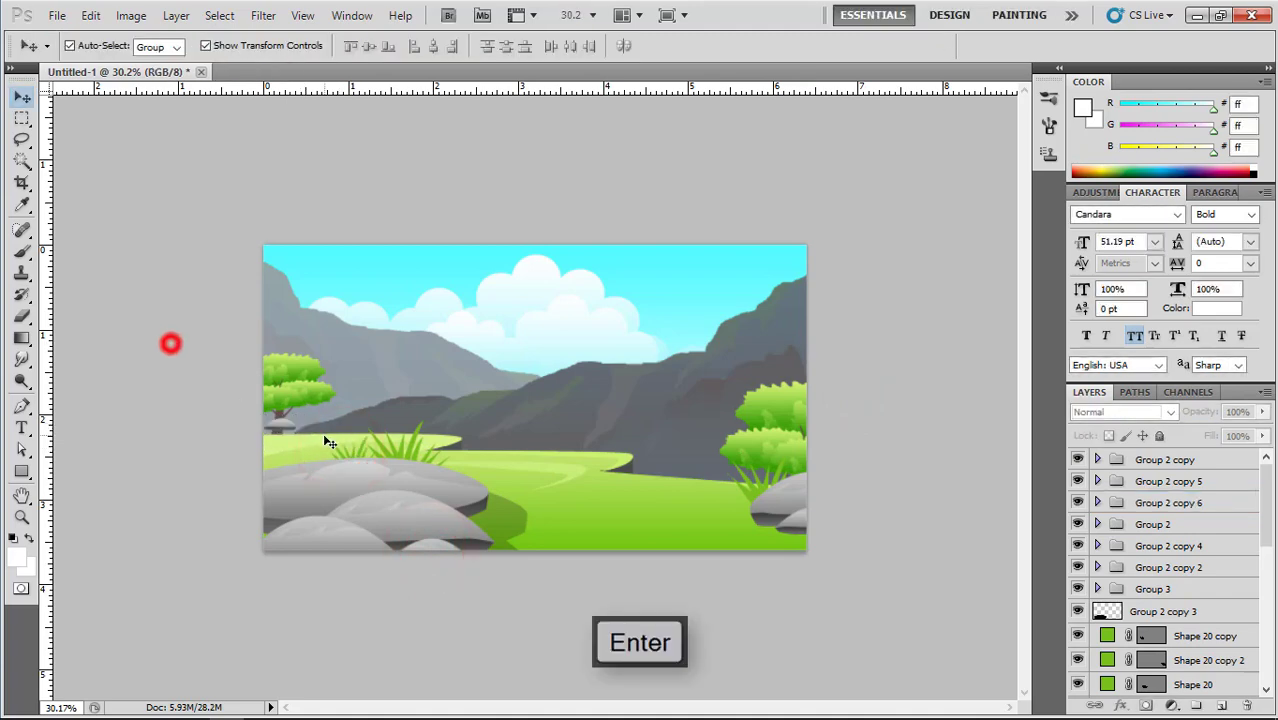
Duplicate the stone at the left tree's foot, scale the copy to about 66% and nudge it against the trunk.
scroll(325, 441, "up", 3)
mouse_move(209, 427)
left_mouse_down()
mouse_move(203, 442)
mouse_move(212, 437)
mouse_move(188, 438)
left_mouse_up()
left_click(160, 375)
key("Return")
left_click(155, 375)
left_click(228, 456)
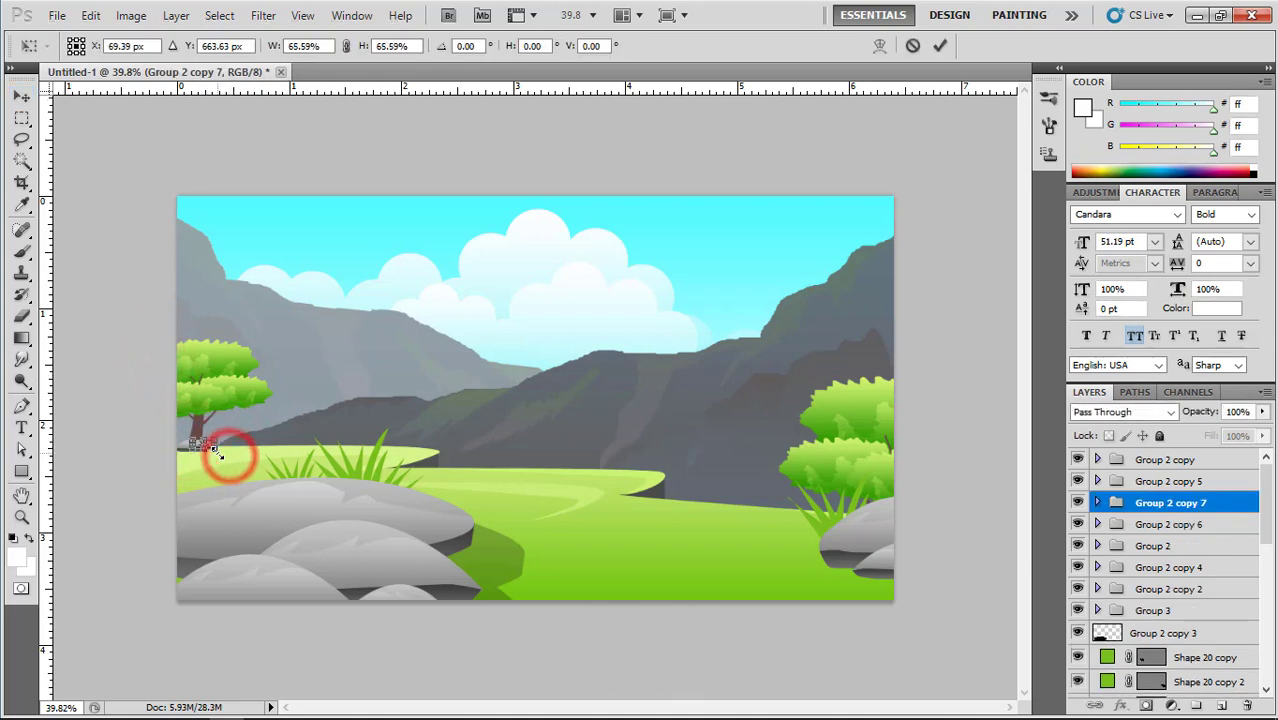
key("Return")
left_click(100, 399)
left_click(200, 443)
left_click(135, 385)
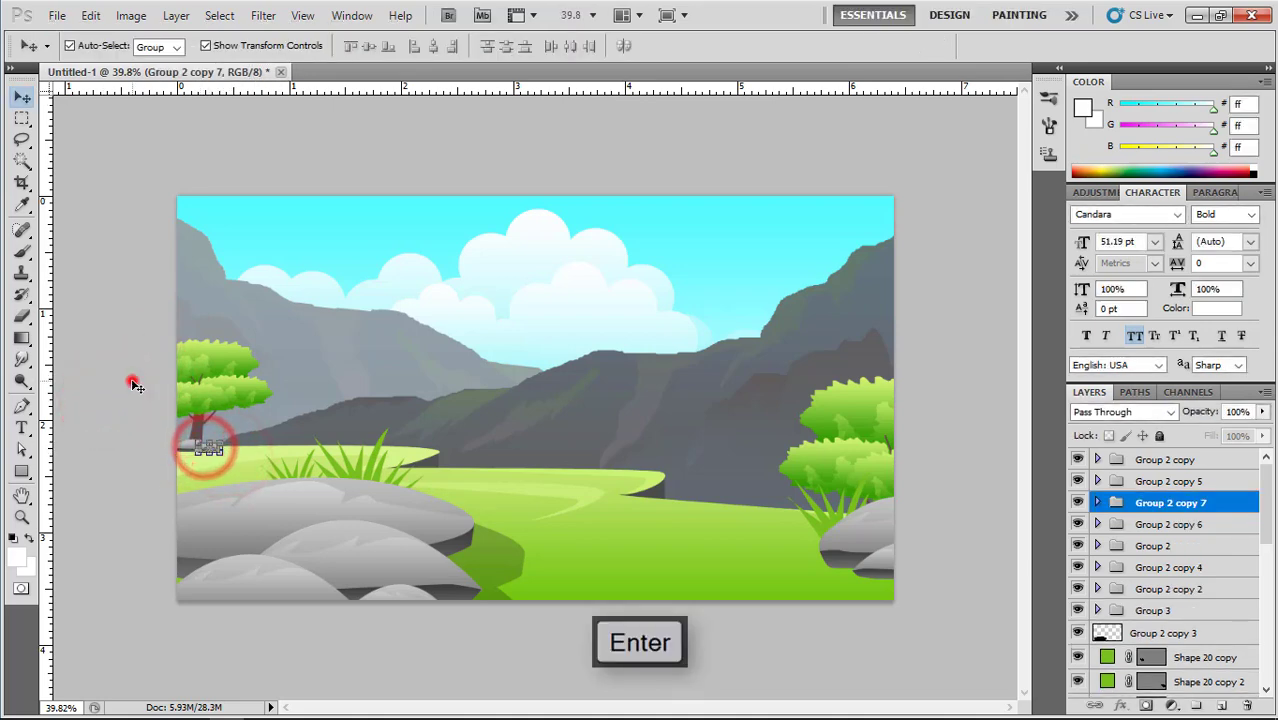
scroll(330, 440, "down", 2)
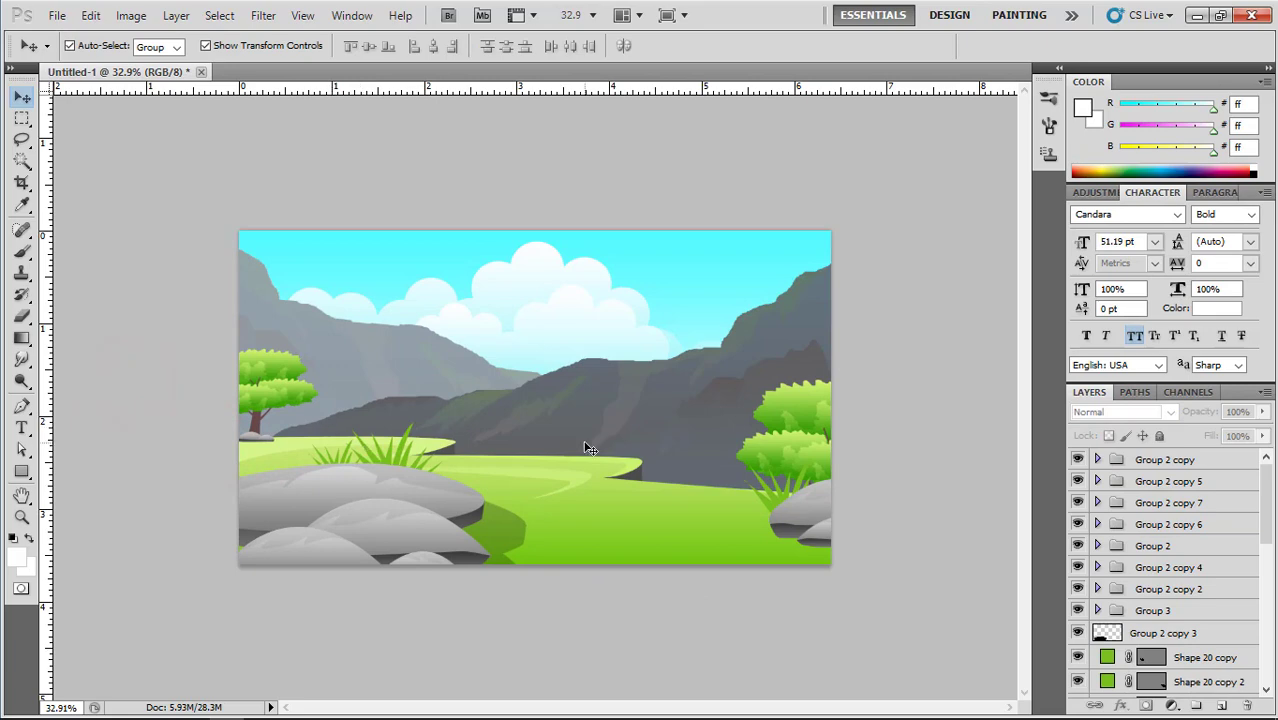
scroll(590, 449, "up", 1)
key("ctrl+alt+z")
key("ctrl+alt+z")
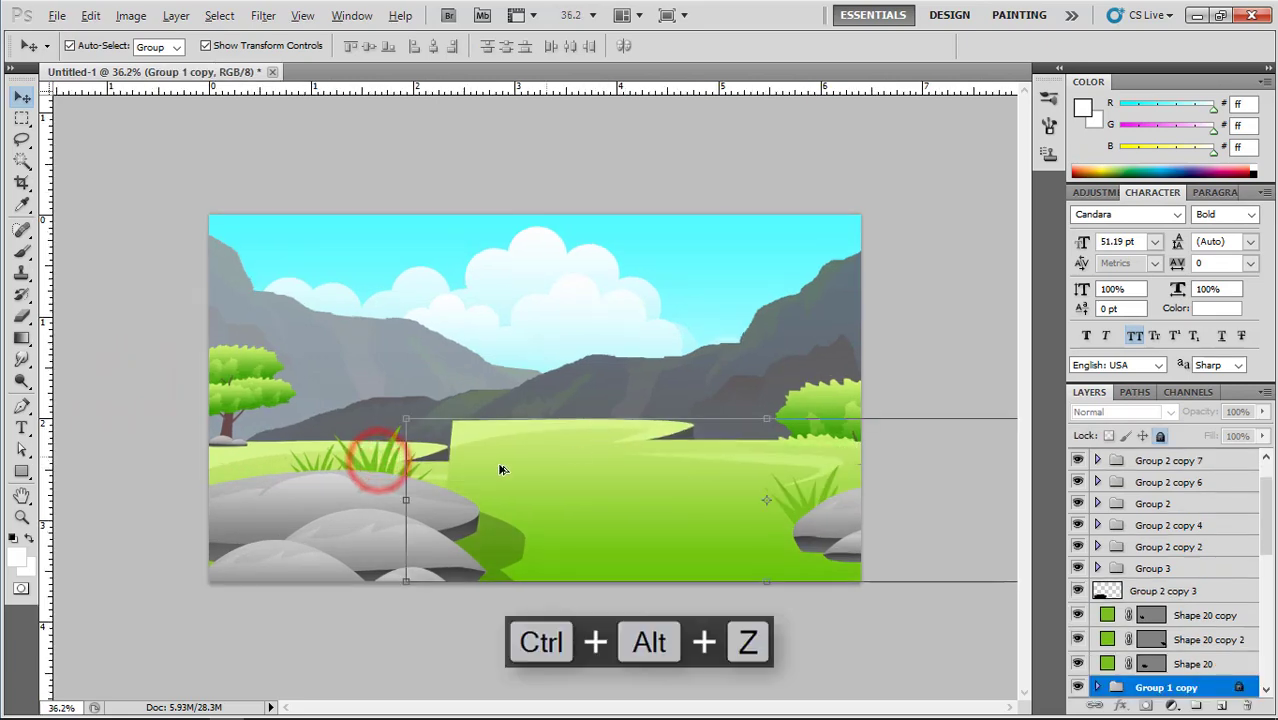
Duplicate the large grass clump to the far ledge of the ground and move its layer back to just above Group 4.
left_click_drag(383, 462, 671, 473)
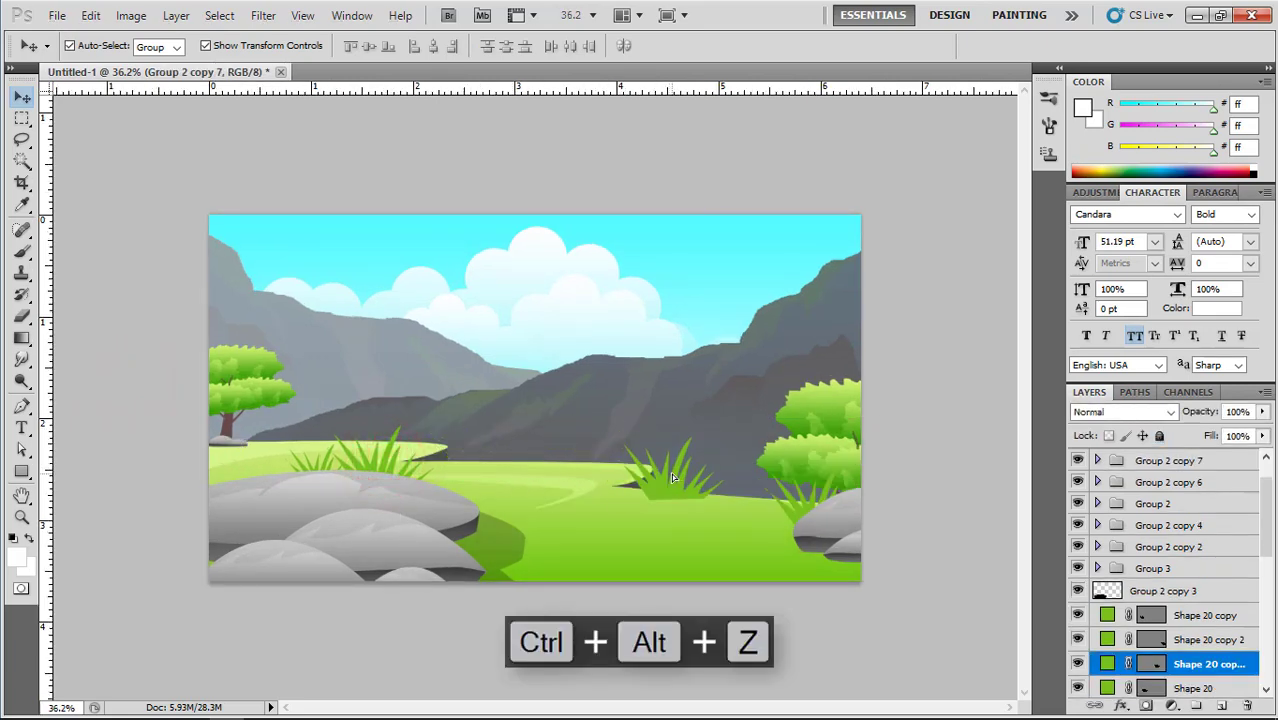
key("ctrl+[")
key("ctrl+[")
key("ctrl+[")
key("ctrl+bracketleft")
key("ctrl+bracketleft")
key("ctrl+bracketleft")
key("ctrl+bracketleft")
key("ctrl+bracketright")
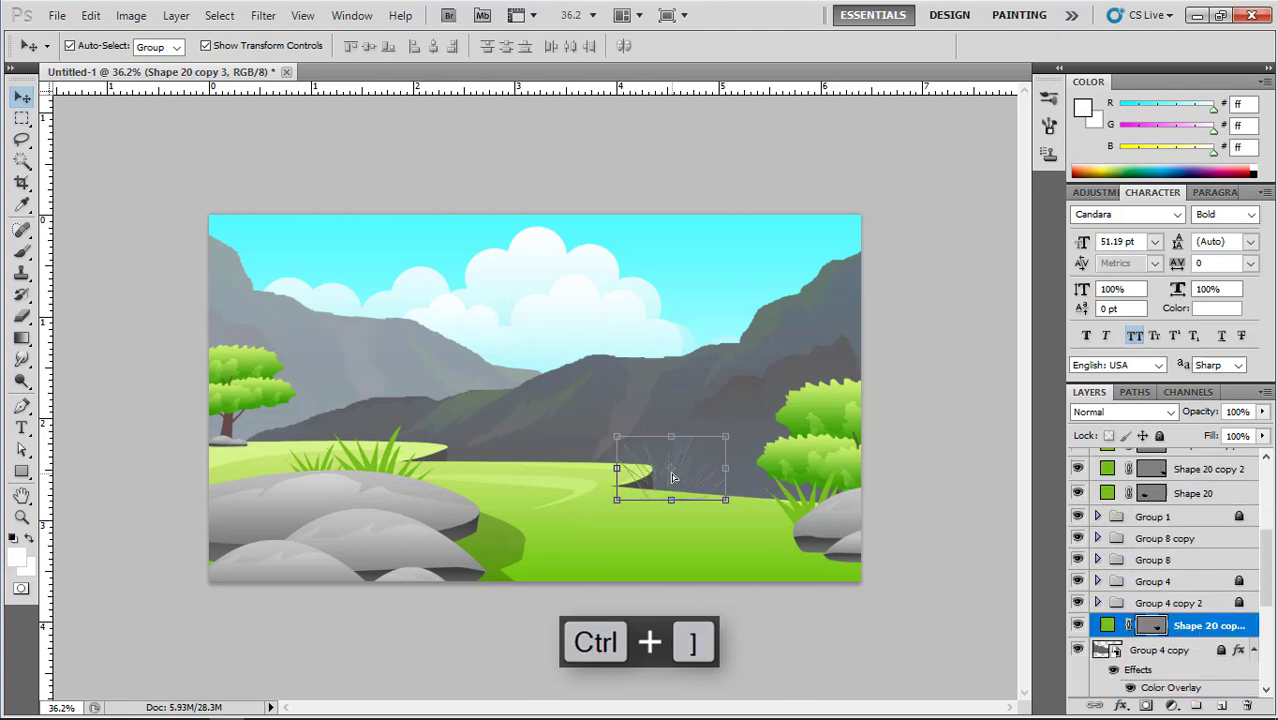
key("ctrl+bracketright")
key("ctrl+bracketright")
left_click(938, 434)
Shrink the copied grass clump to about 29% and position it so that it peeks over the far ground edge.
scroll(936, 436, "up", 2)
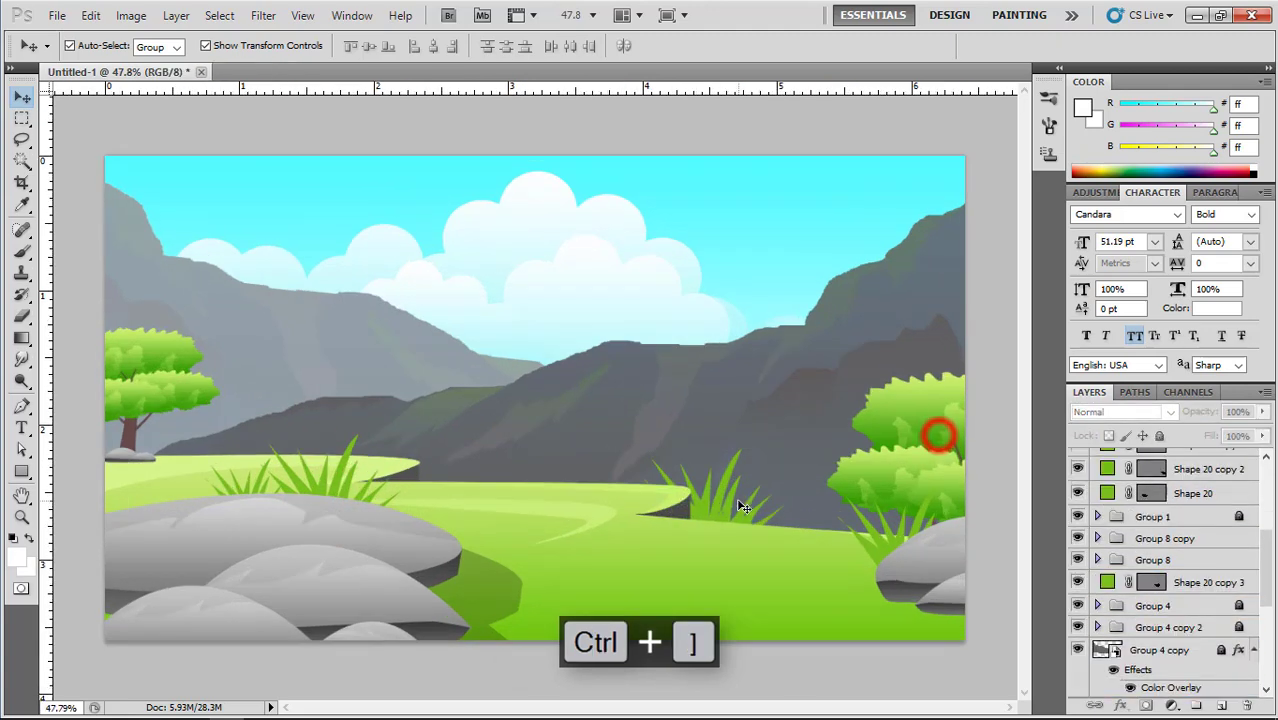
left_click_drag(702, 516, 638, 476)
left_click_drag(722, 409, 648, 461)
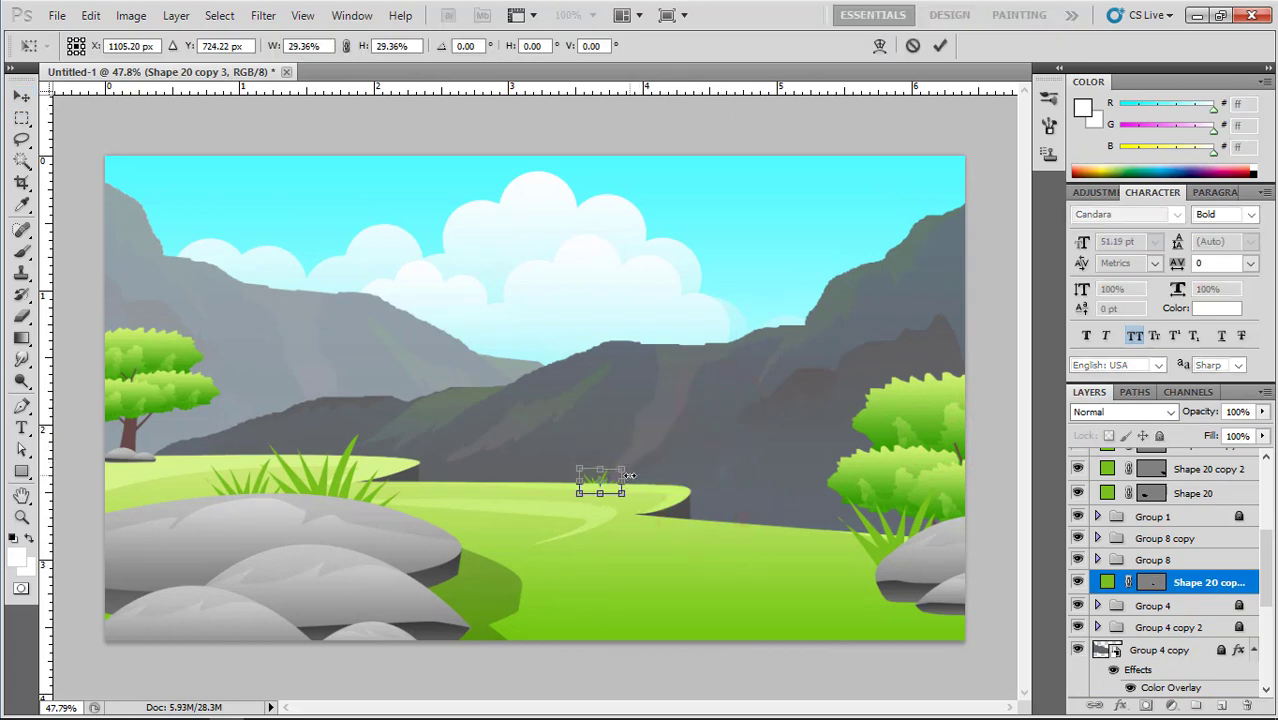
key("Return")
key("shift+Up")
key("Up")
left_click(984, 389)
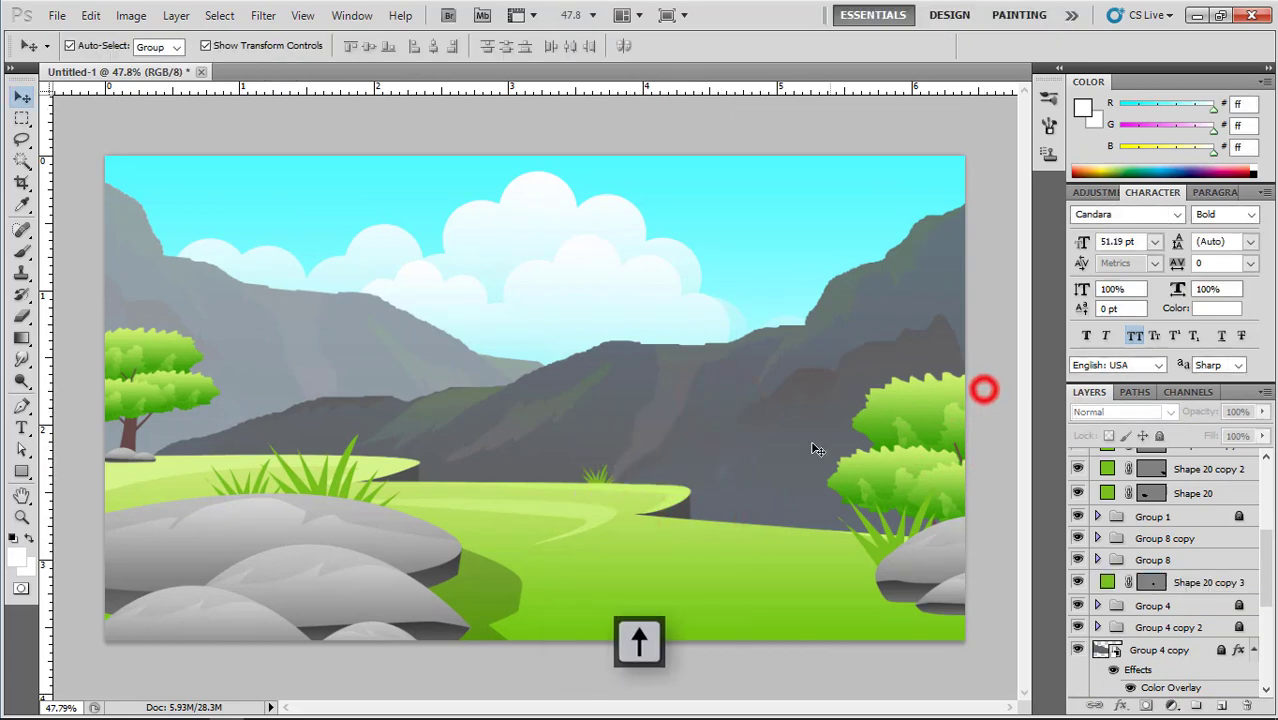
scroll(813, 448, "down", 3)
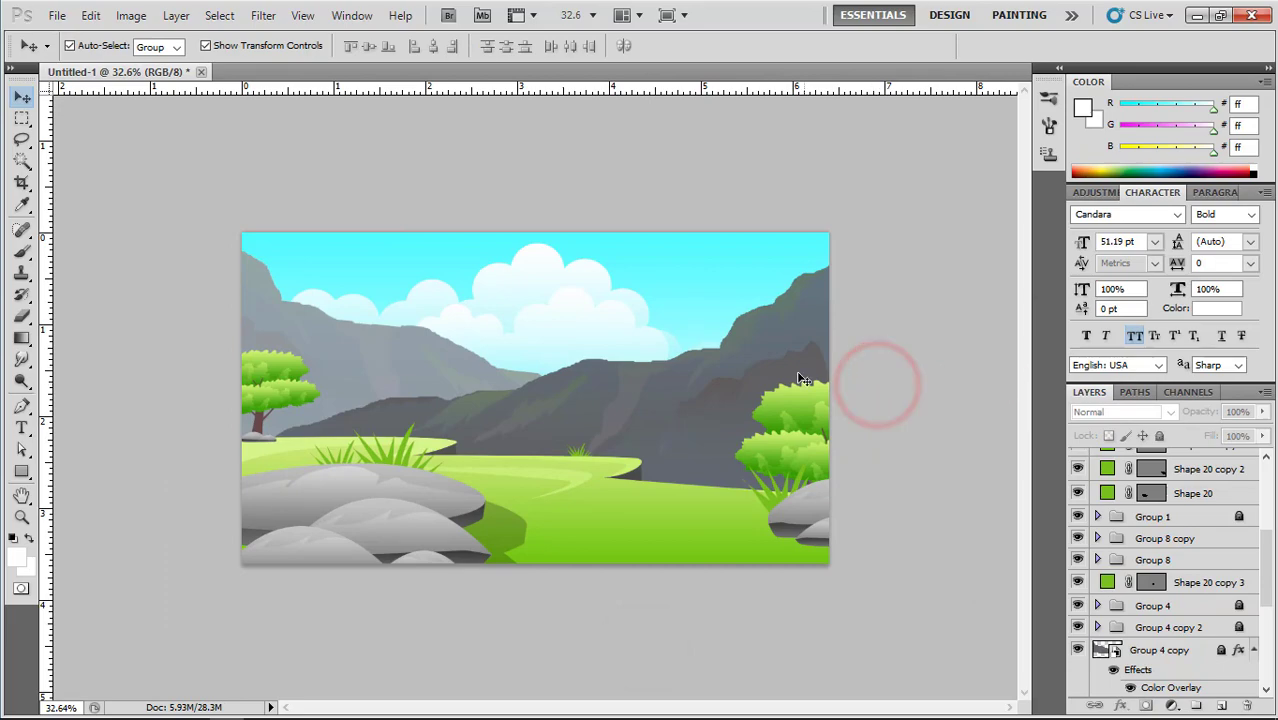
scroll(536, 395, "up", 1)
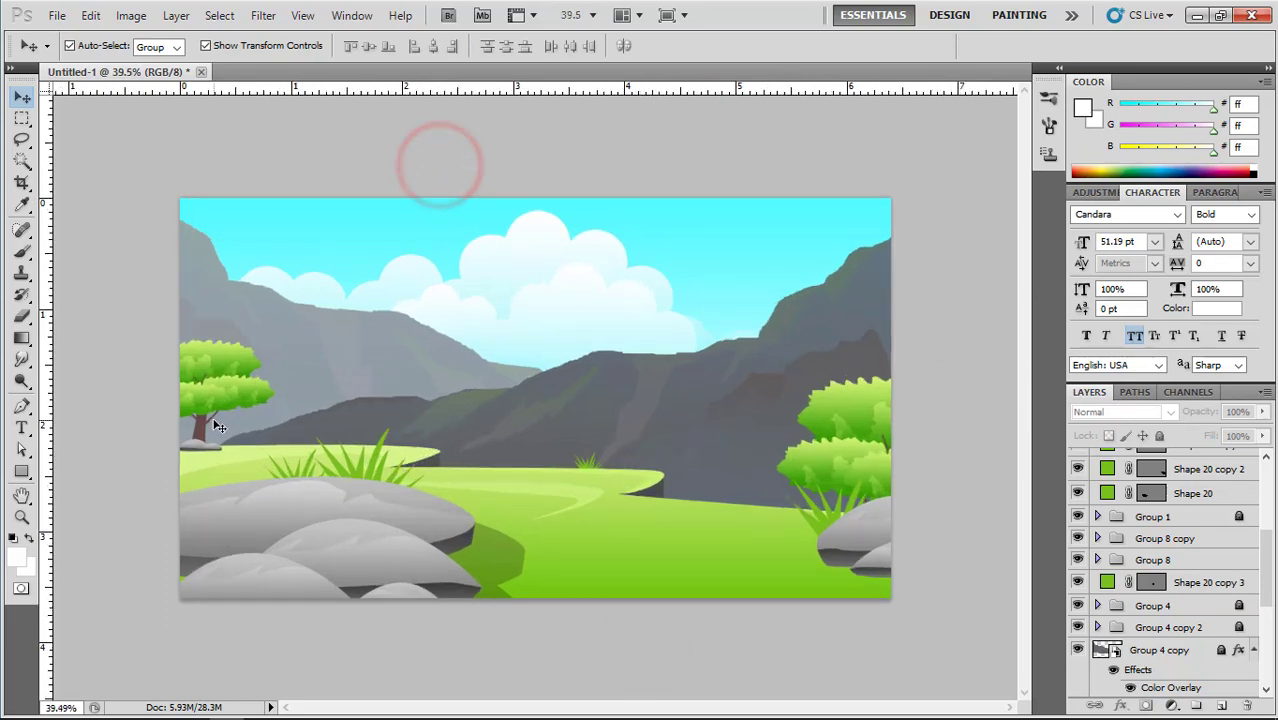
scroll(214, 426, "up", 1)
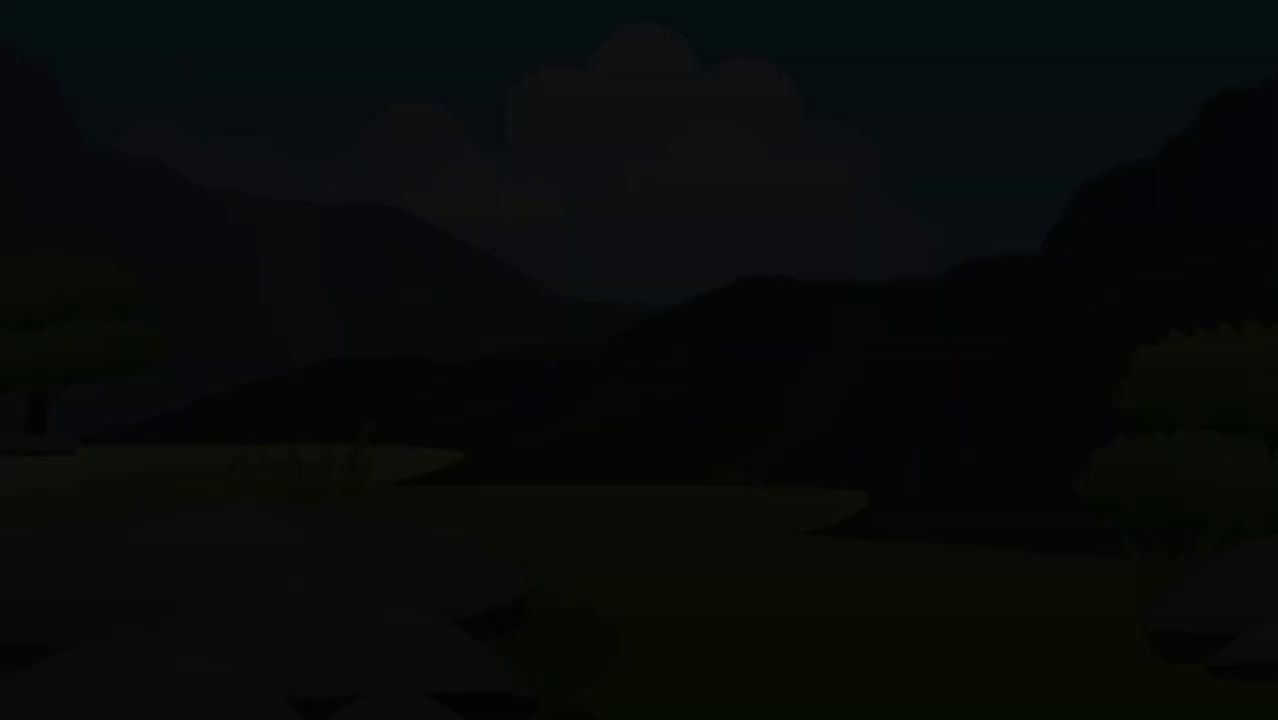